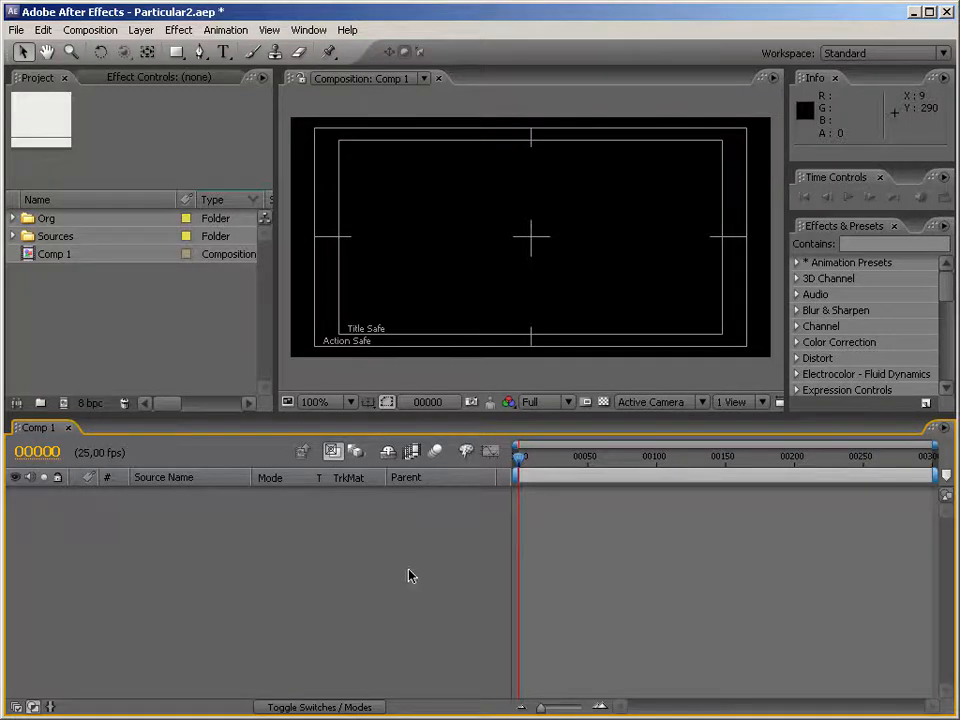
Rename the composition Comp 1 as "01. Light Streaks"
{"action": "left_click", "coordinate": [55, 262]}
{"action": "key", "text": "Return"}
{"action": "type", "text": "01."}
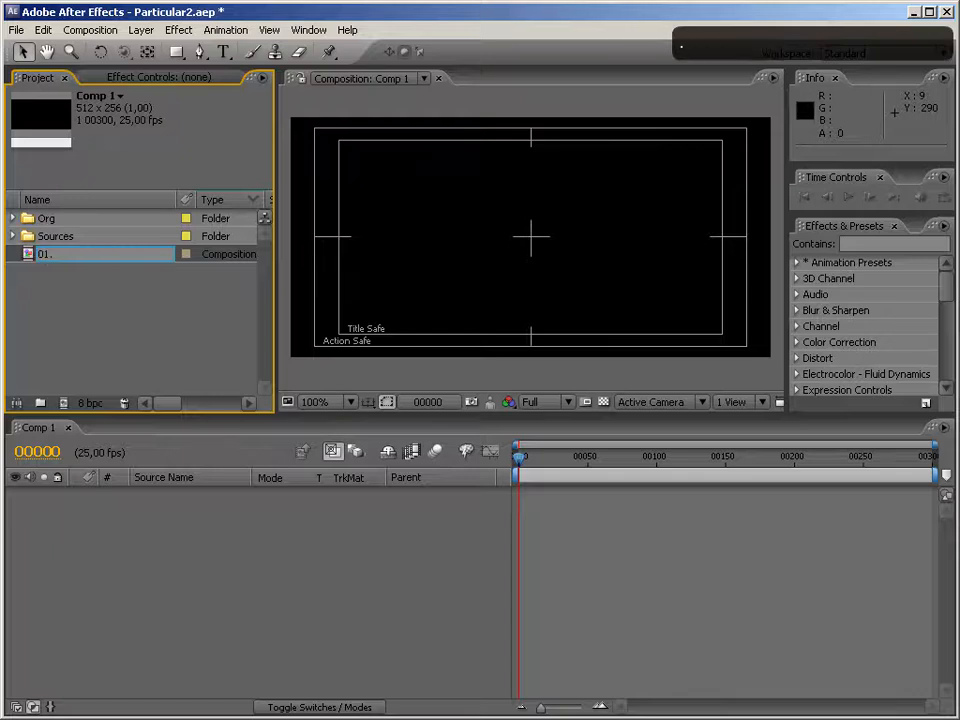
{"action": "type", "text": " Light Streaks"}
{"action": "key", "text": "Return"}
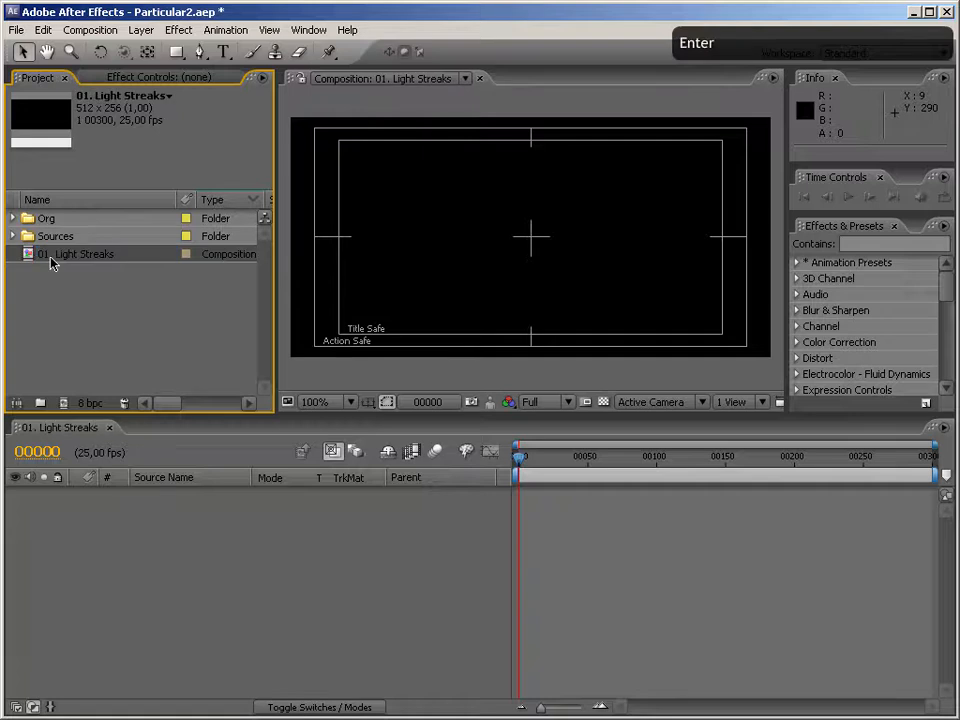
Create a new solid layer in the composition with the default solid settings
{"action": "right_click", "coordinate": [416, 272]}
{"action": "mouse_move", "coordinate": [450, 280]}
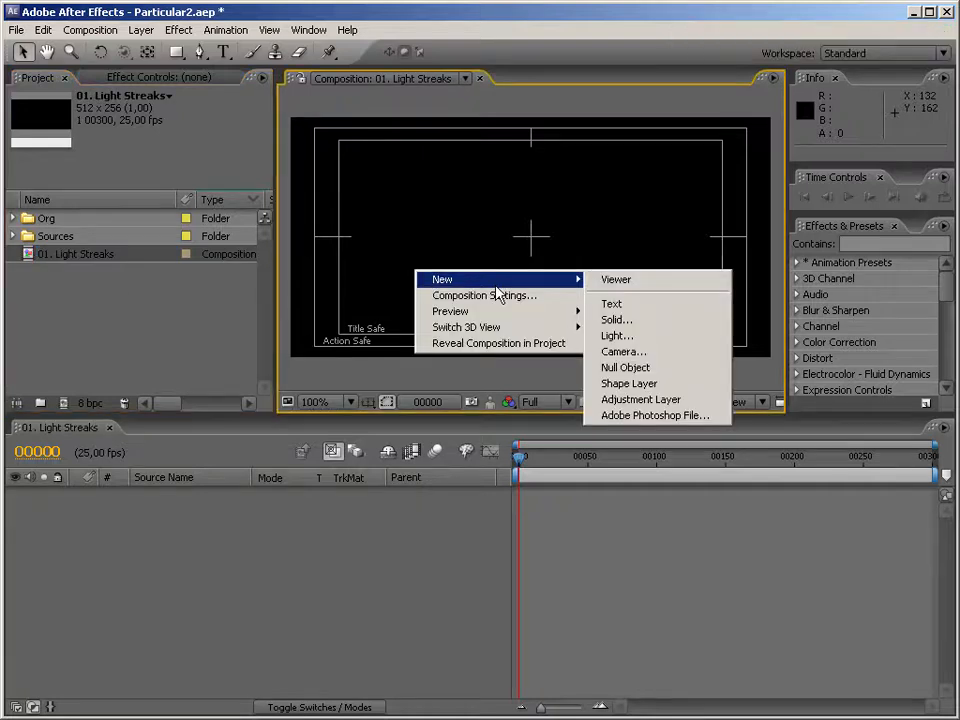
{"action": "left_click", "coordinate": [700, 329]}
{"action": "left_click", "coordinate": [520, 422]}
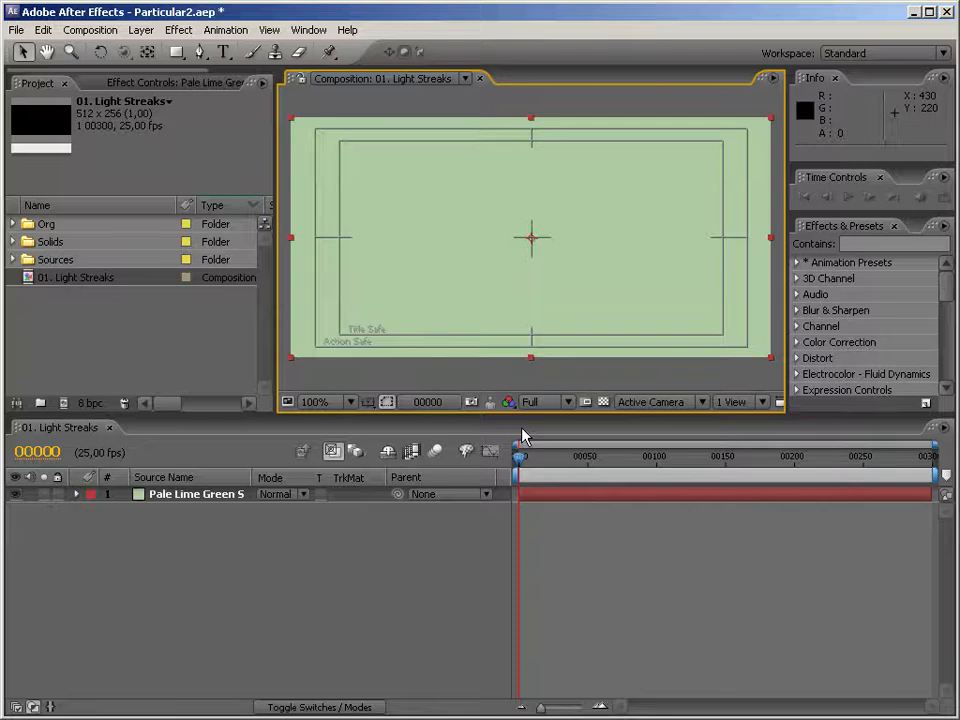
Search the effects for "partic" and apply Trapcode Particular to the solid
{"action": "left_click", "coordinate": [870, 244]}
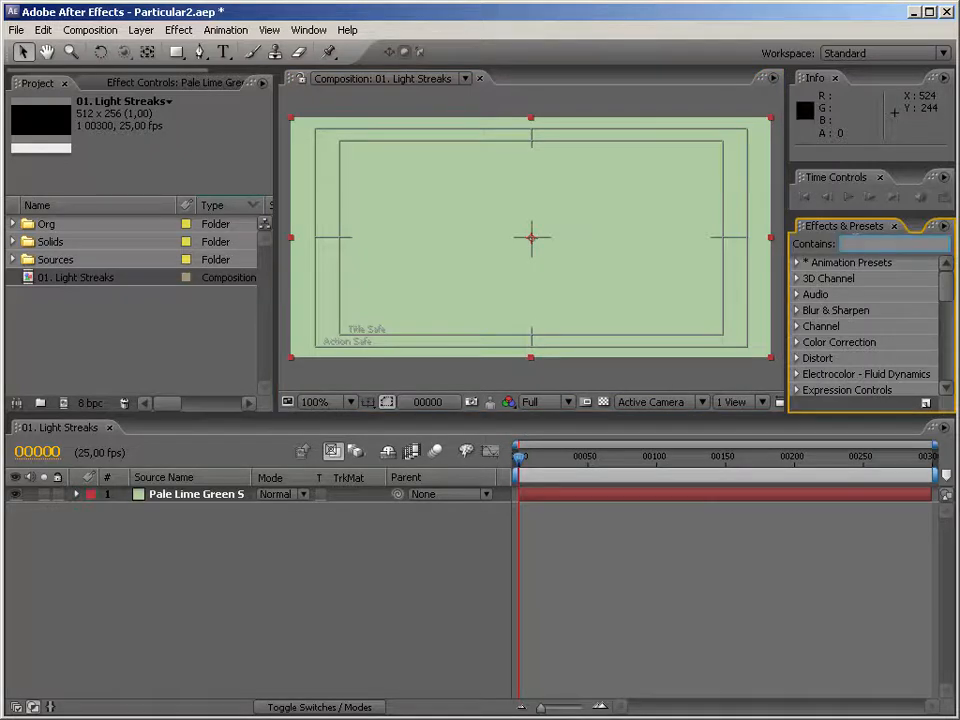
{"action": "type", "text": "partic"}
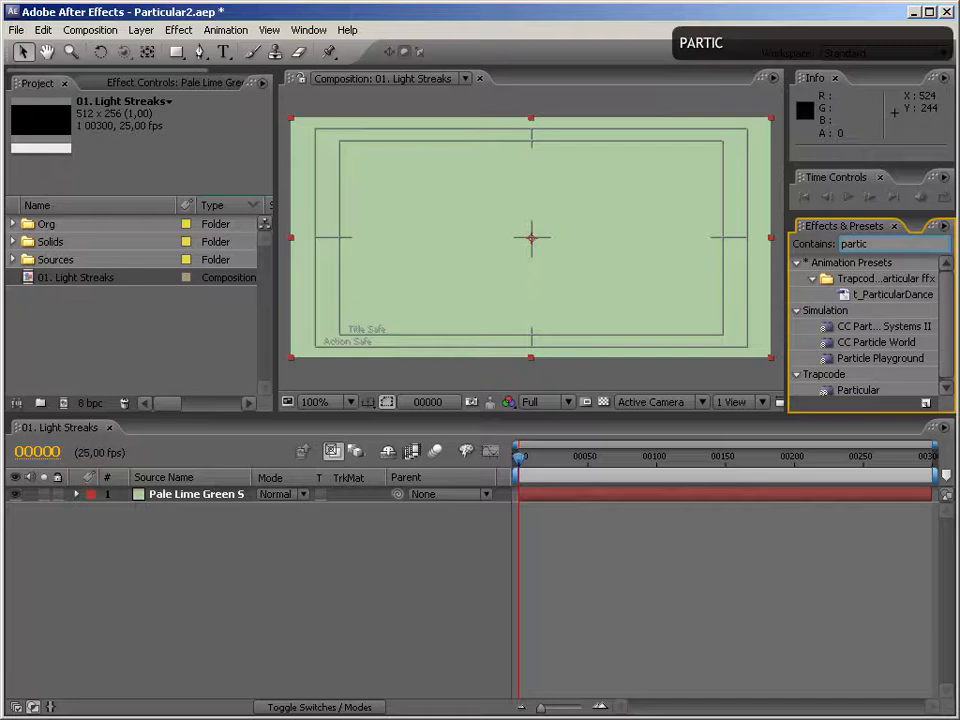
{"action": "left_click_drag", "start_coordinate": [858, 390], "coordinate": [634, 300]}
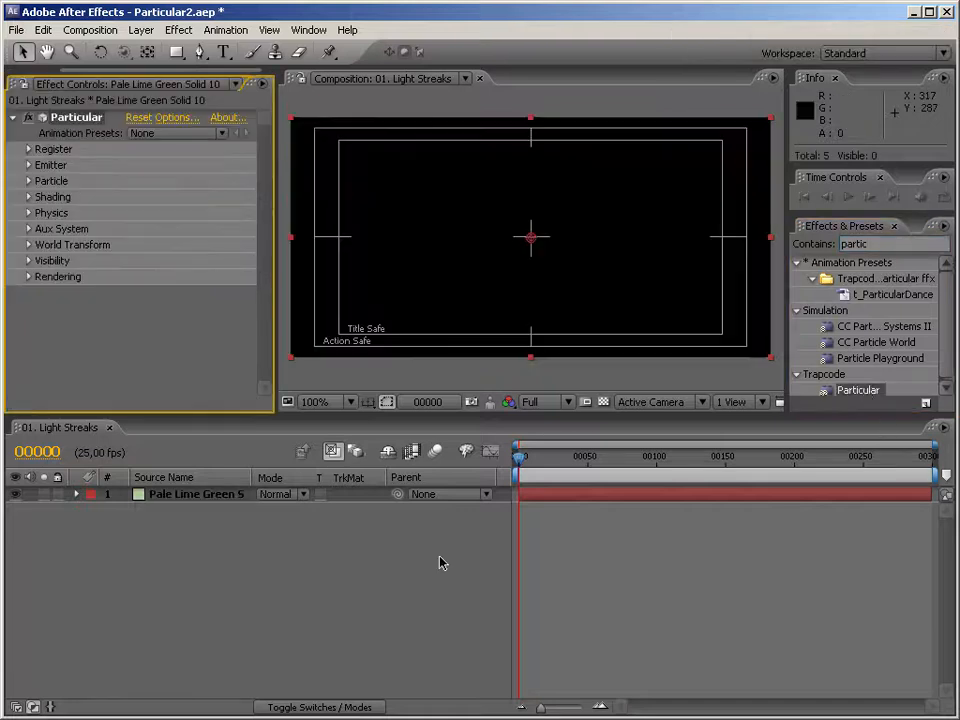
Move the current time to frame 43 and hide the title/action safe guides in the composition view
{"action": "left_click", "coordinate": [208, 583]}
{"action": "left_click_drag", "start_coordinate": [560, 457], "coordinate": [578, 475]}
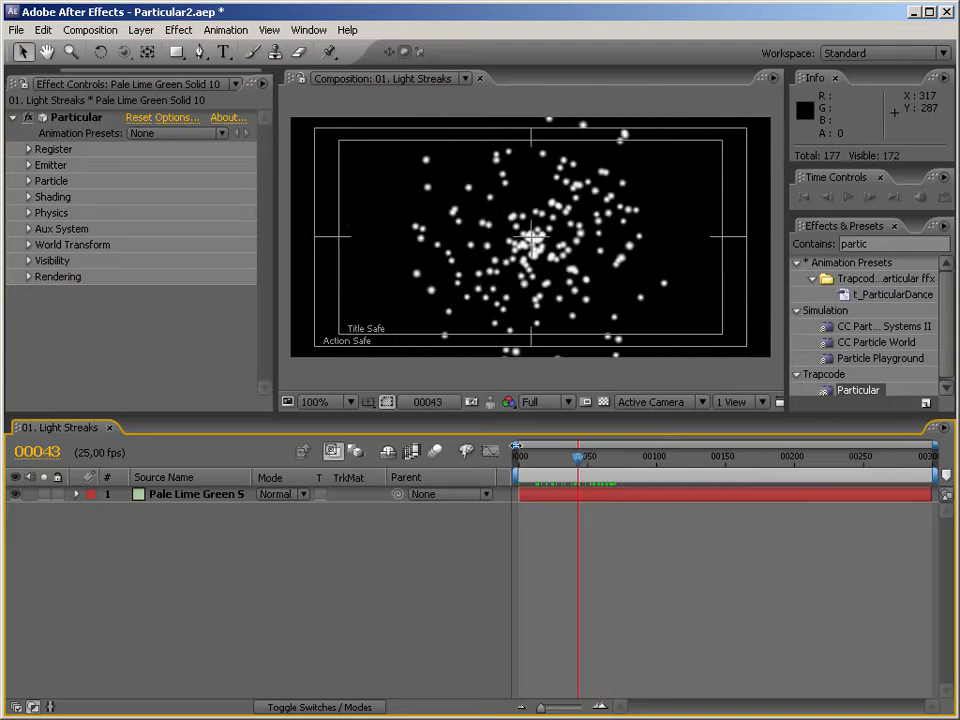
{"action": "left_click", "coordinate": [372, 402]}
{"action": "left_click", "coordinate": [392, 420]}
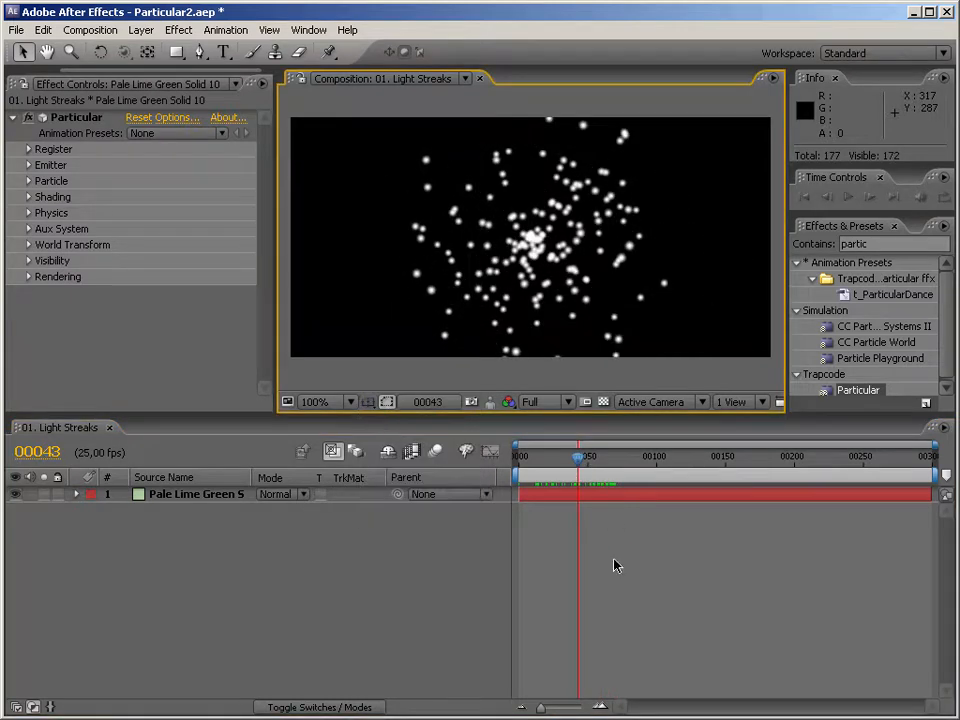
Set Particular's emitter Velocity and Velocity Random to 0
{"action": "left_click", "coordinate": [29, 165]}
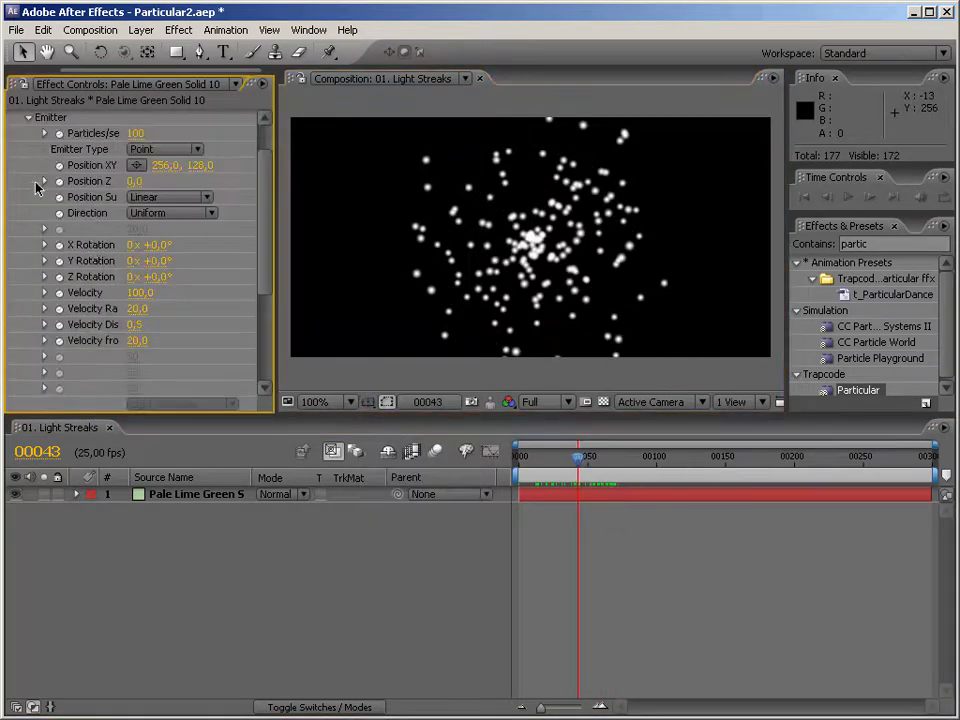
{"action": "left_click", "coordinate": [137, 293]}
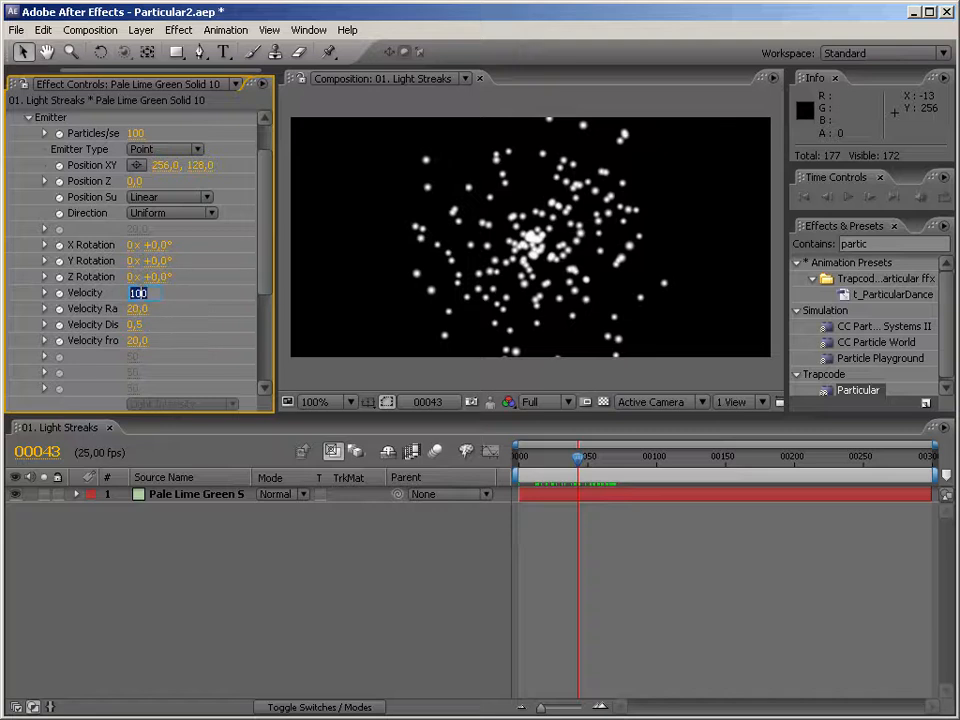
{"action": "type", "text": "0"}
{"action": "key", "text": "Return"}
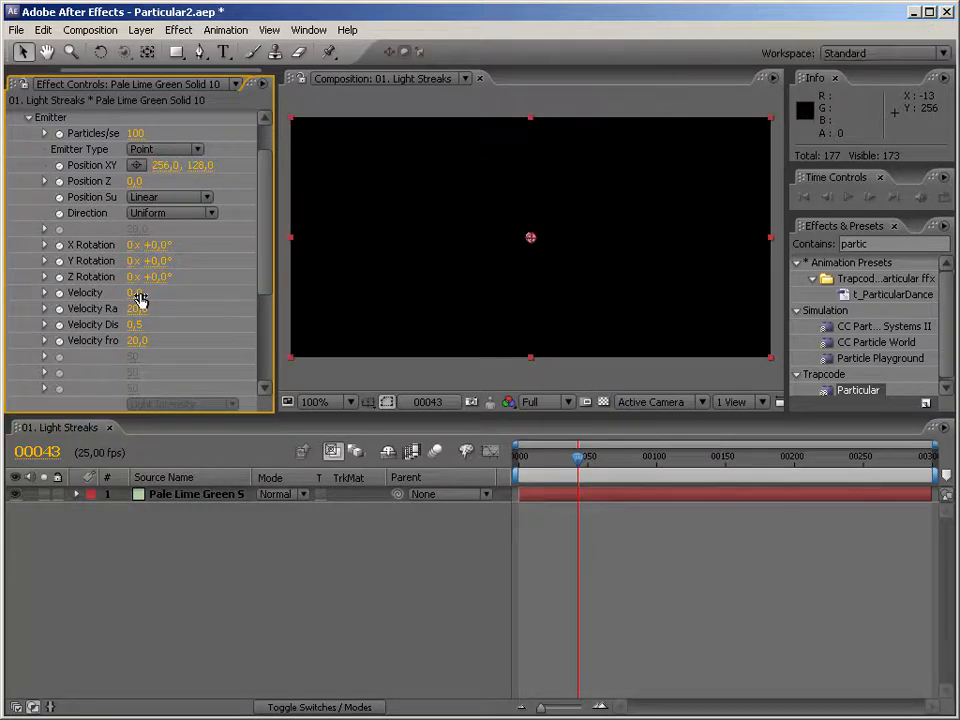
{"action": "left_click", "coordinate": [136, 309]}
{"action": "type", "text": "01"}
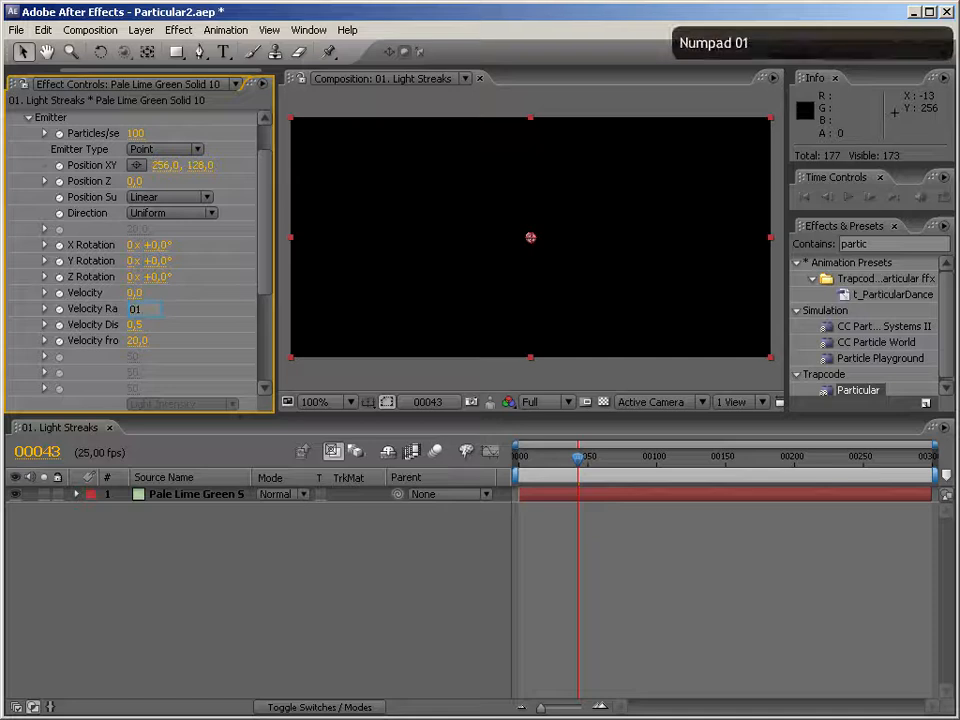
{"action": "key", "text": "BackSpace"}
{"action": "key", "text": "Return"}
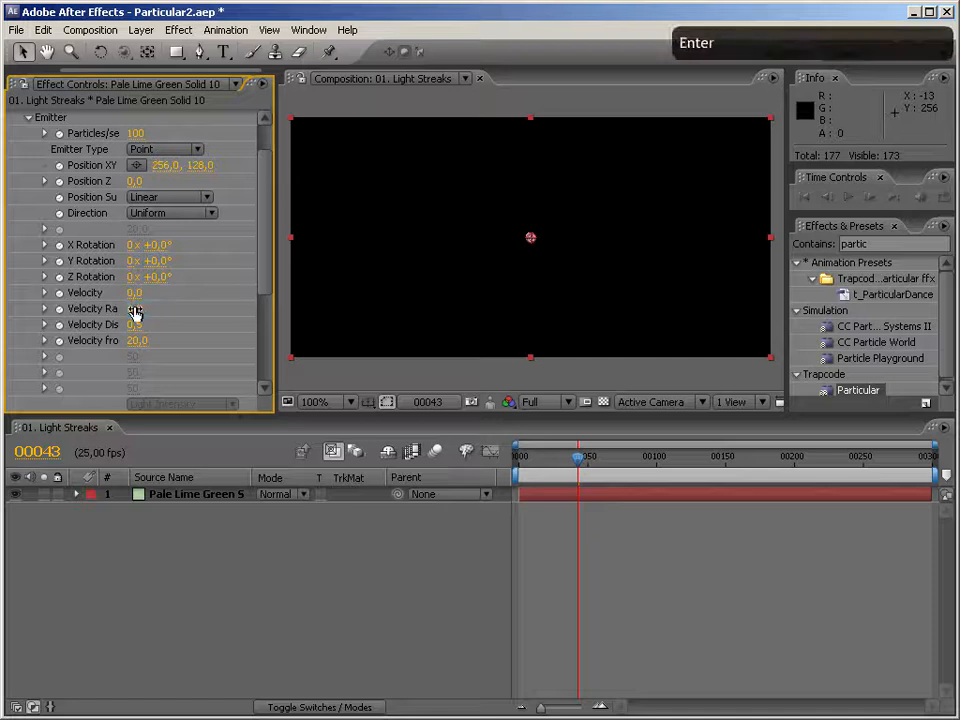
Set the emitter's Velocity Distribution and Velocity from Motion to 0
{"action": "left_click", "coordinate": [136, 326]}
{"action": "type", "text": "02"}
{"action": "key", "text": "BackSpace"}
{"action": "key", "text": "Tab"}
{"action": "type", "text": "0"}
{"action": "key", "text": "Return"}
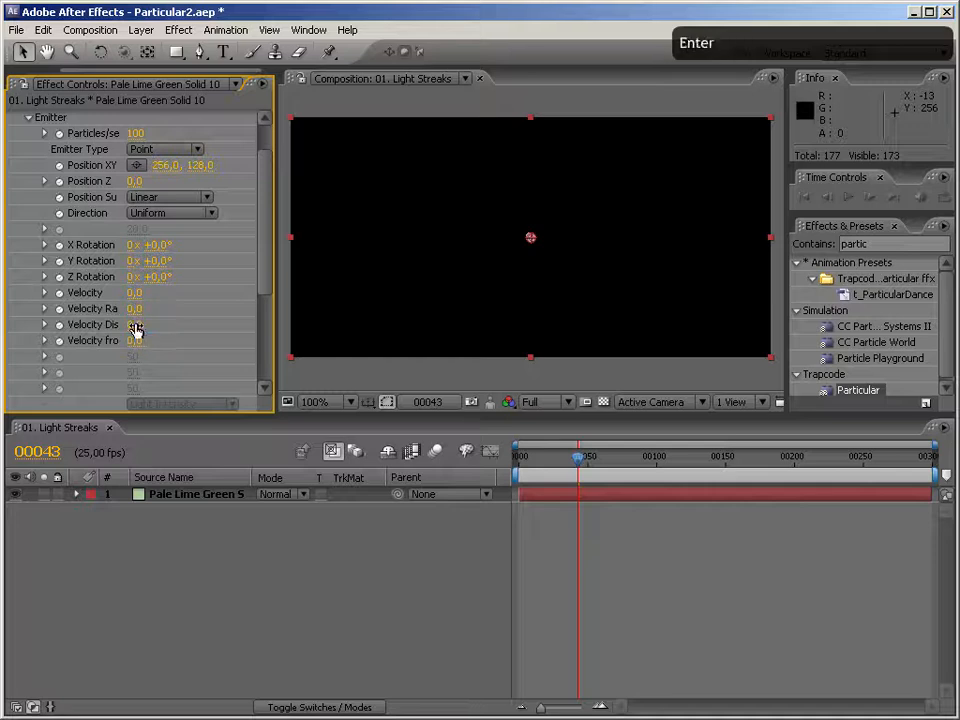
Change the particle type to Streaklet and hide the layer controls in the composition view
{"action": "left_click", "coordinate": [30, 118]}
{"action": "left_click", "coordinate": [29, 181]}
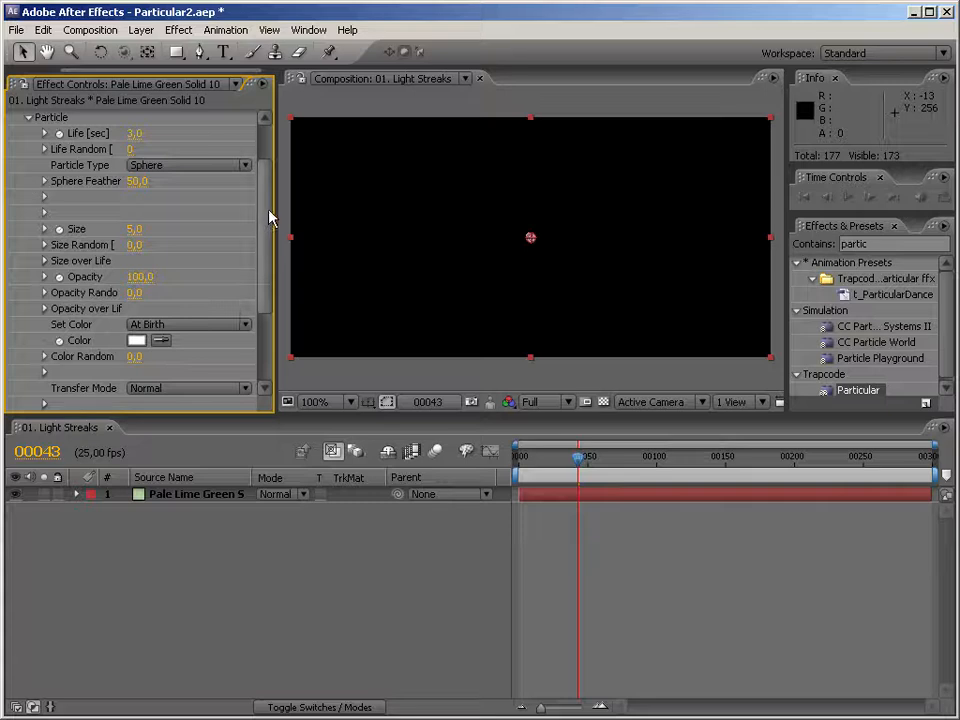
{"action": "left_click", "coordinate": [238, 170]}
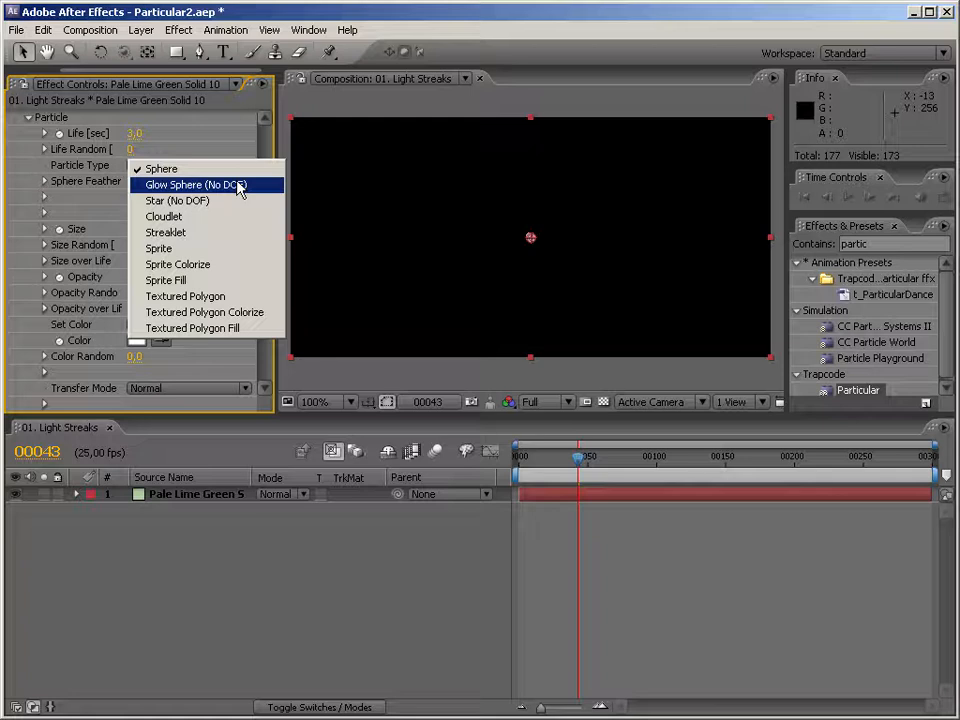
{"action": "left_click", "coordinate": [196, 240]}
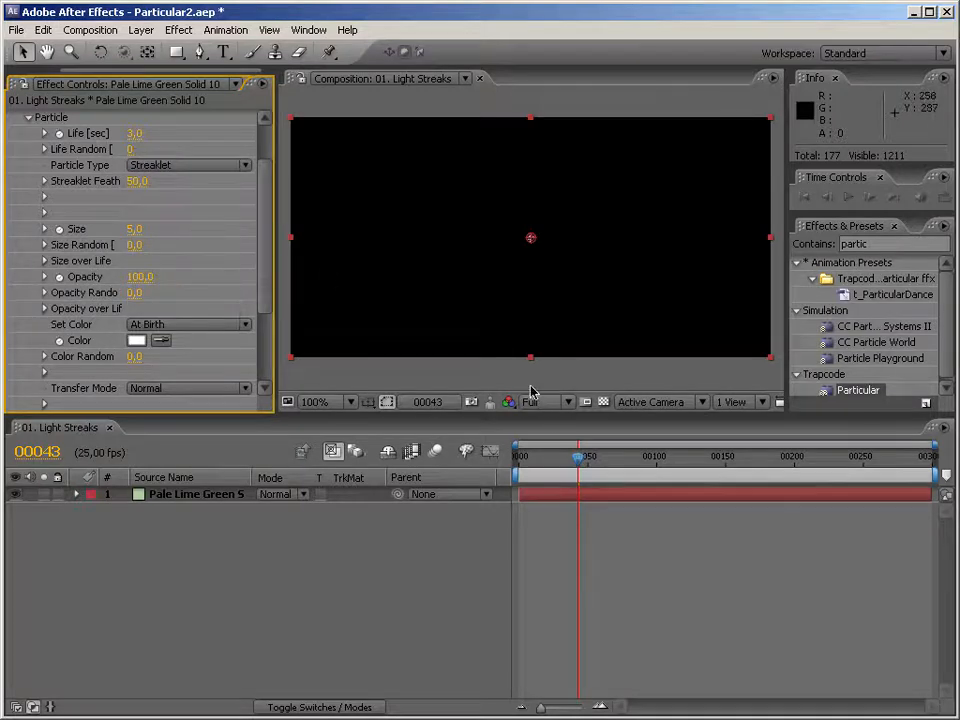
{"action": "key", "text": "ctrl+shift+h"}
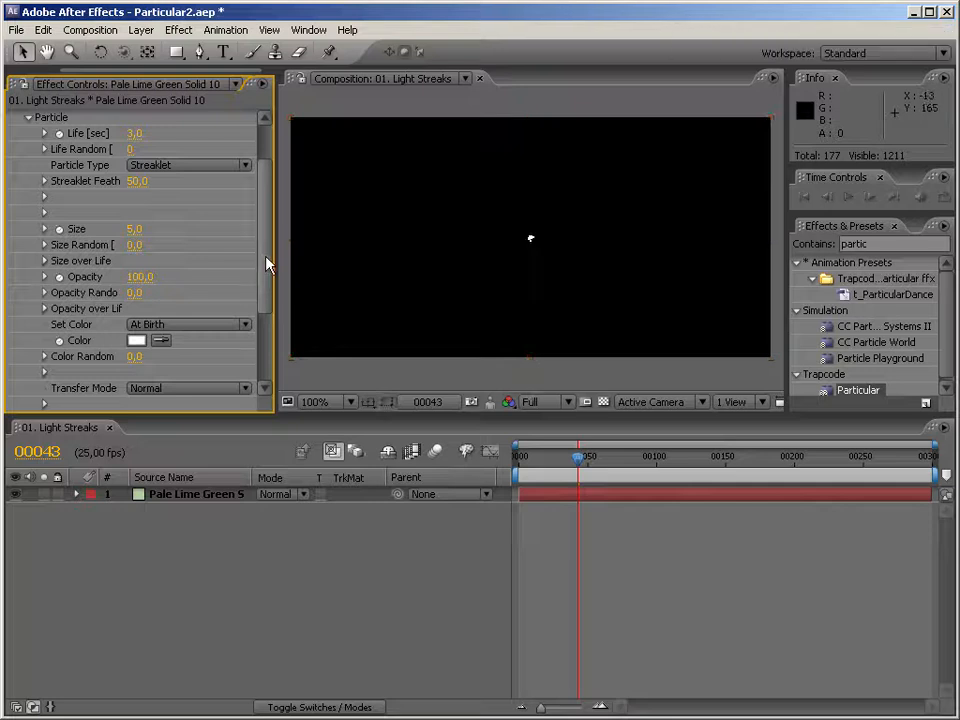
Set the particle Size to 60 and the streaklet options to 10 streaks with a streak size of 62
{"action": "left_click_drag", "start_coordinate": [145, 227], "coordinate": [188, 224]}
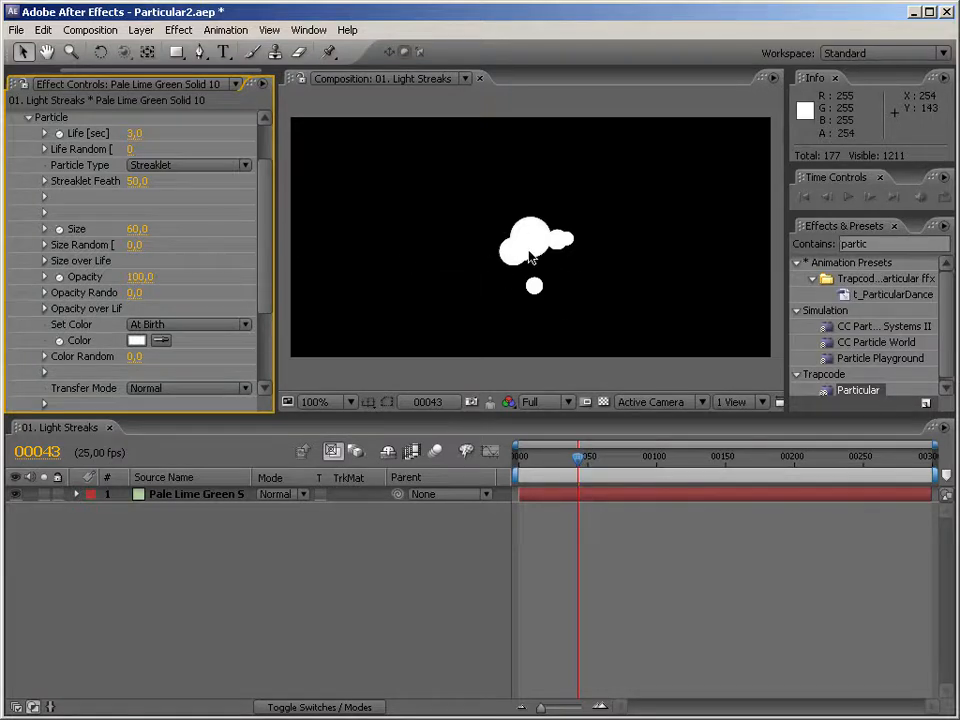
{"action": "left_click_drag", "start_coordinate": [270, 244], "coordinate": [265, 319]}
{"action": "left_click", "coordinate": [44, 307]}
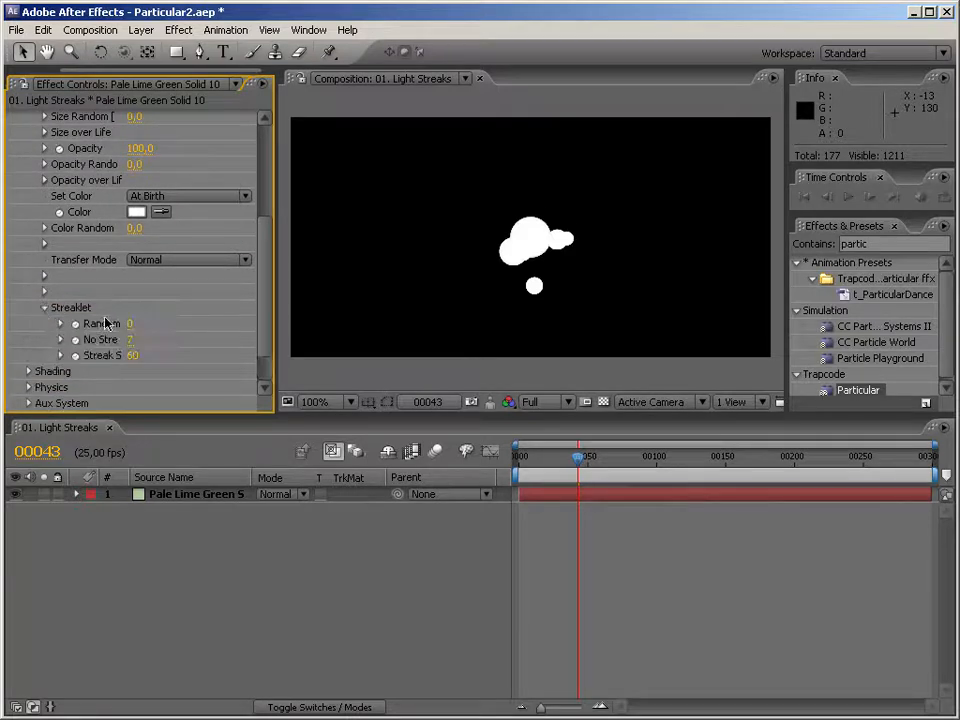
{"action": "mouse_move", "coordinate": [131, 324]}
{"action": "left_mouse_down"}
{"action": "mouse_move", "coordinate": [188, 323]}
{"action": "mouse_move", "coordinate": [128, 324]}
{"action": "mouse_move", "coordinate": [150, 339]}
{"action": "mouse_move", "coordinate": [227, 337]}
{"action": "mouse_move", "coordinate": [129, 338]}
{"action": "mouse_move", "coordinate": [155, 338]}
{"action": "mouse_move", "coordinate": [160, 354]}
{"action": "mouse_move", "coordinate": [176, 355]}
{"action": "mouse_move", "coordinate": [133, 356]}
{"action": "left_mouse_up"}
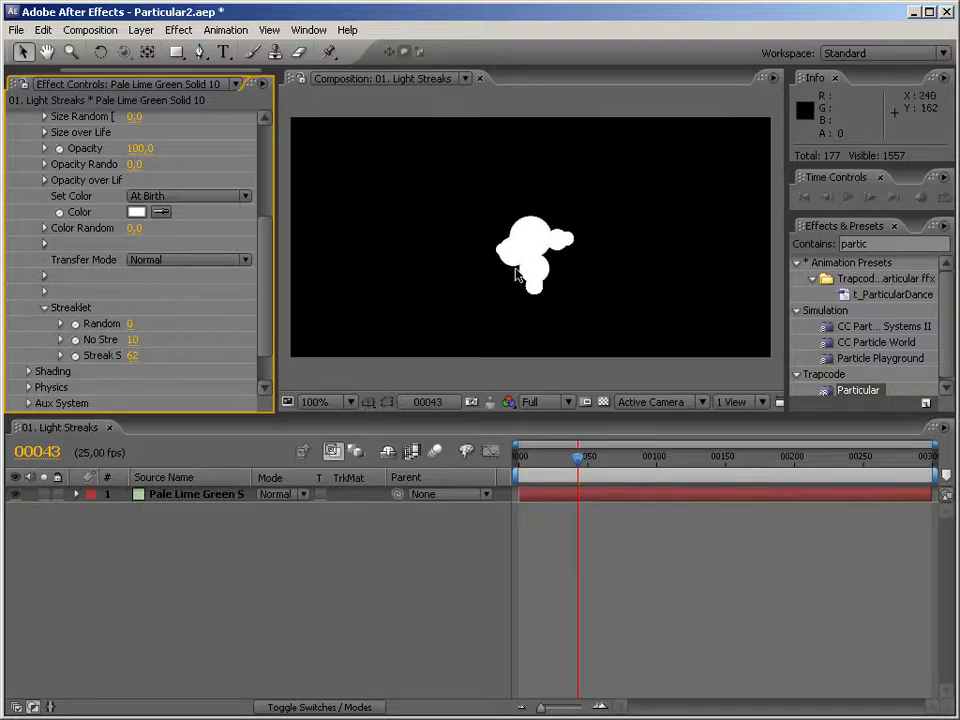
Switch the time display from frames to timecode and set the particle Life to 13 seconds
{"action": "left_click_drag", "start_coordinate": [266, 302], "coordinate": [267, 189]}
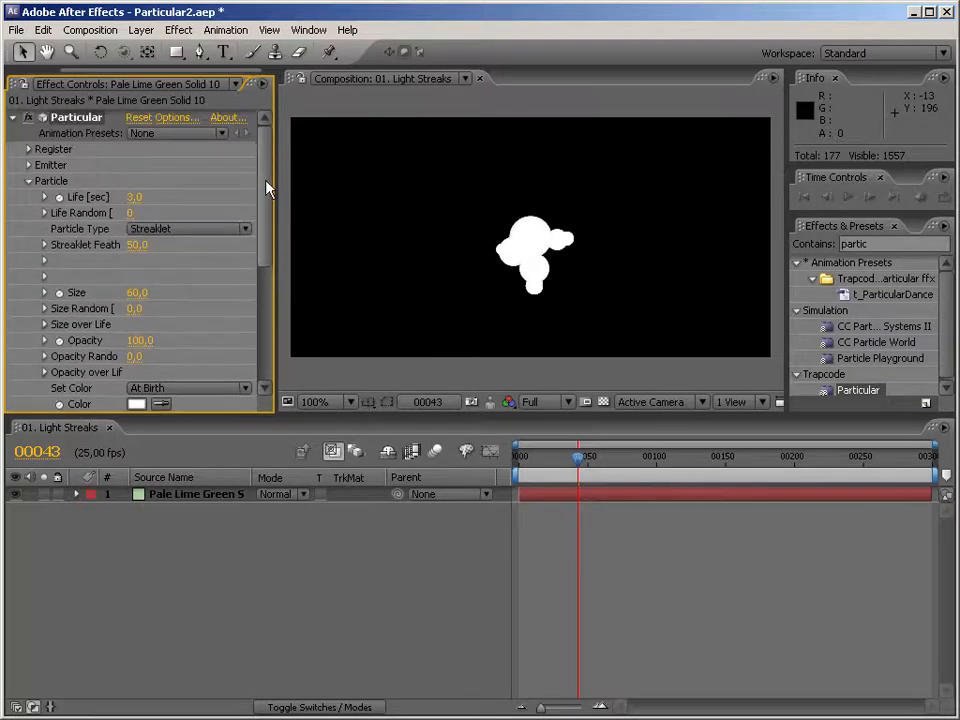
{"action": "left_click", "coordinate": [47, 456], "text": "ctrl"}
{"action": "left_click", "coordinate": [47, 456], "text": "ctrl"}
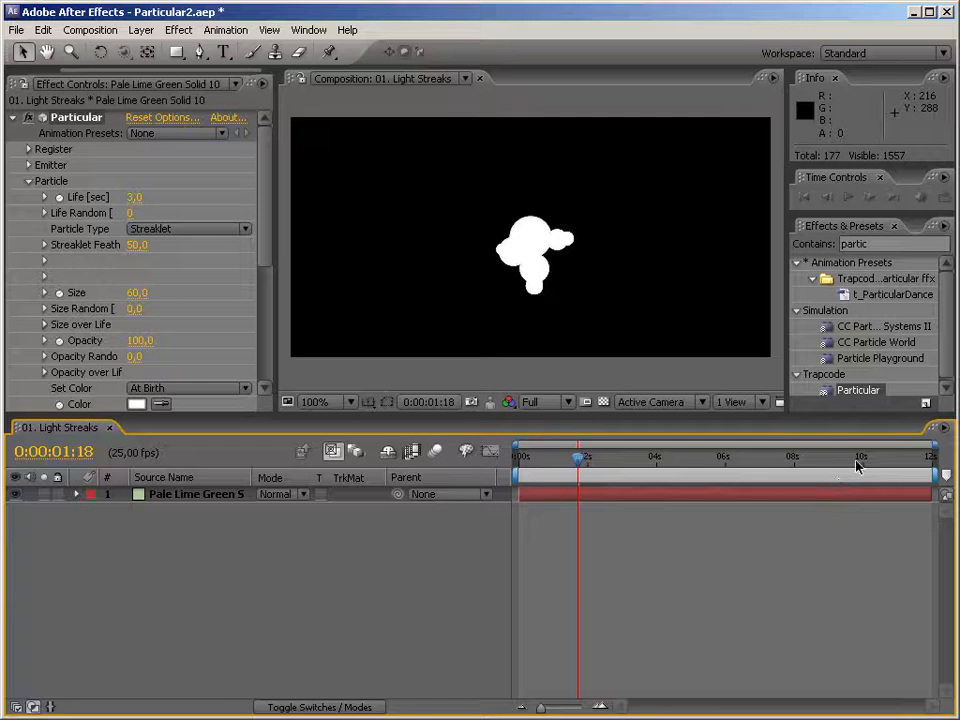
{"action": "left_click", "coordinate": [134, 197]}
{"action": "type", "text": "13"}
{"action": "key", "text": "Return"}
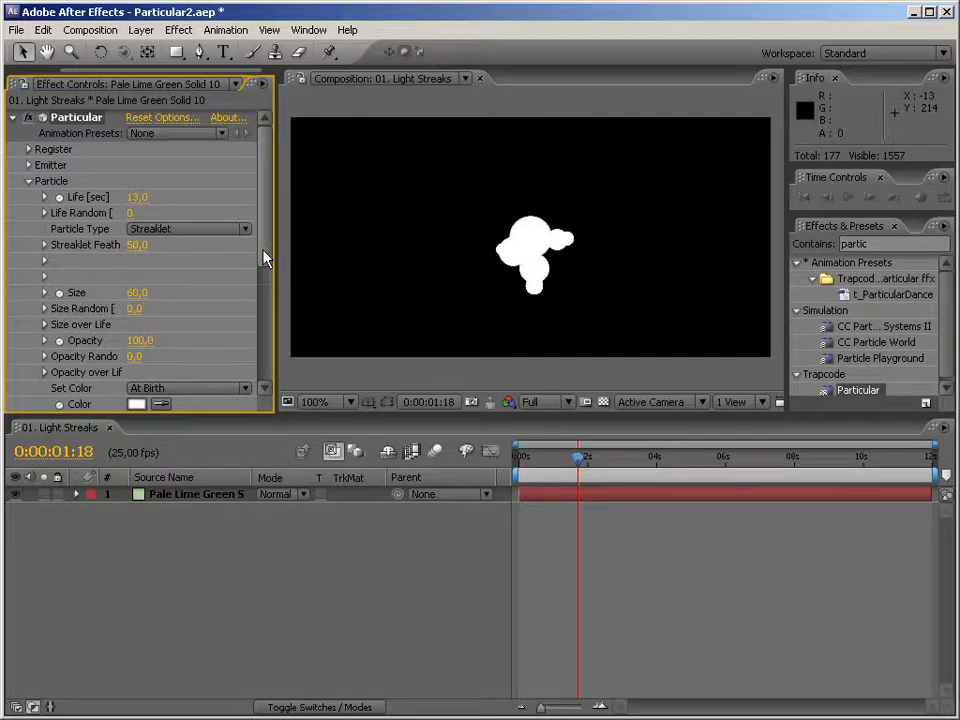
Add a new light named "Emitter 1" to the composition with the light type Point
{"action": "right_click", "coordinate": [241, 547]}
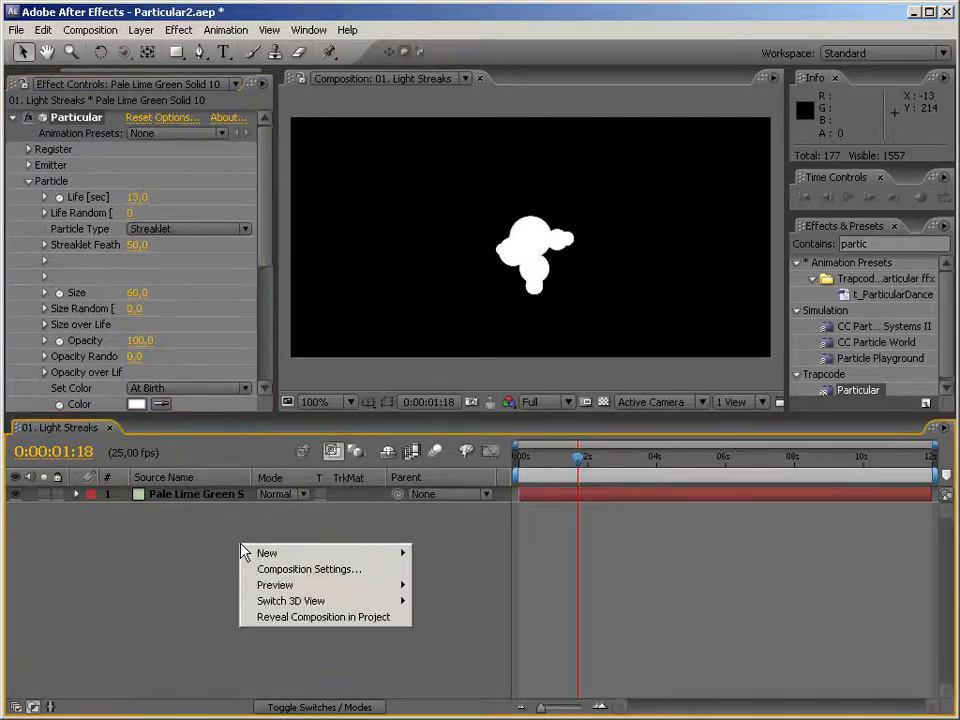
{"action": "mouse_move", "coordinate": [291, 556]}
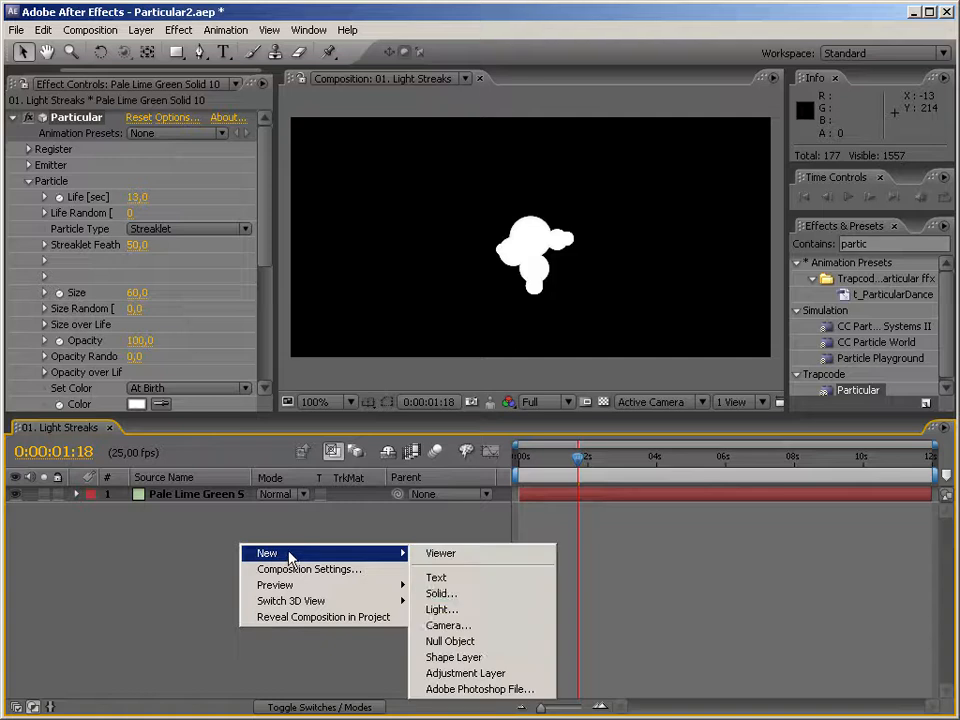
{"action": "left_click", "coordinate": [505, 617]}
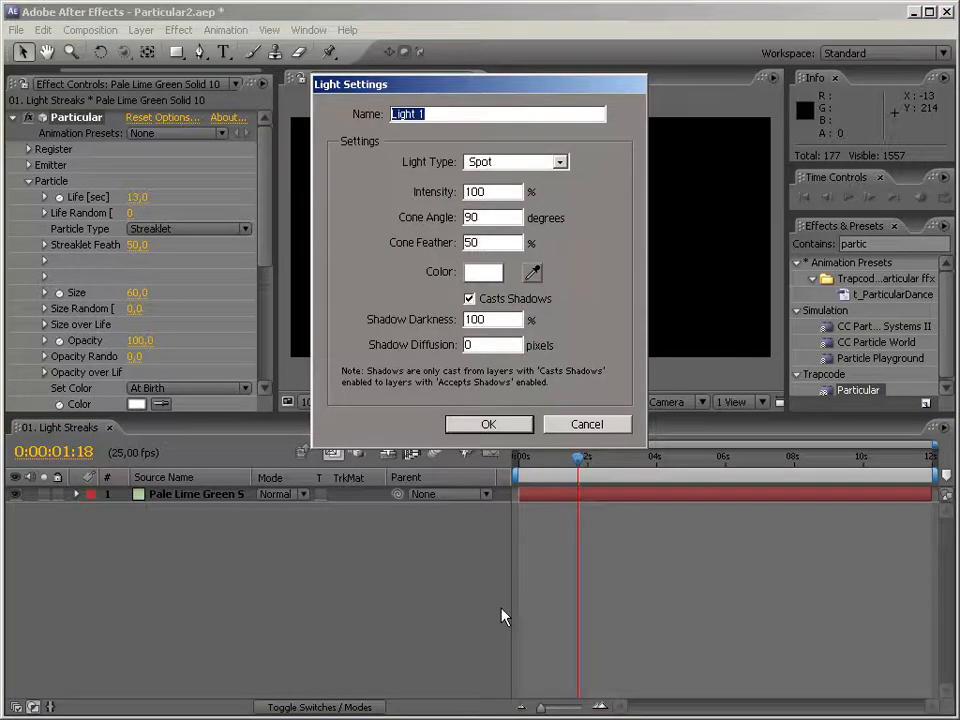
{"action": "type", "text": "Emitter 1"}
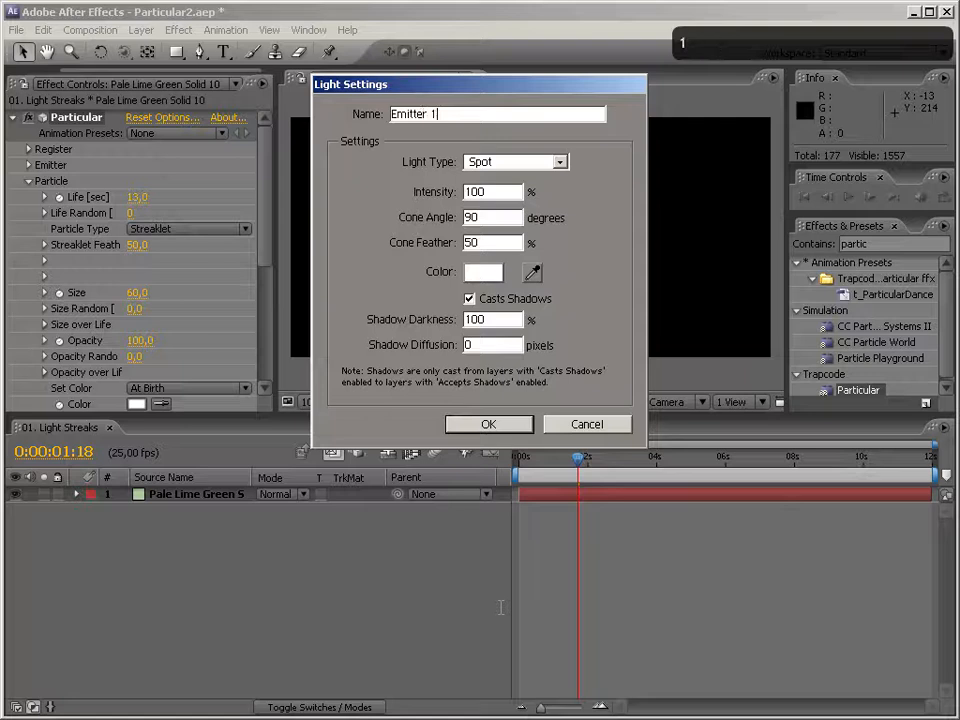
{"action": "left_click", "coordinate": [515, 161]}
{"action": "left_click", "coordinate": [541, 204]}
{"action": "left_click", "coordinate": [487, 423]}
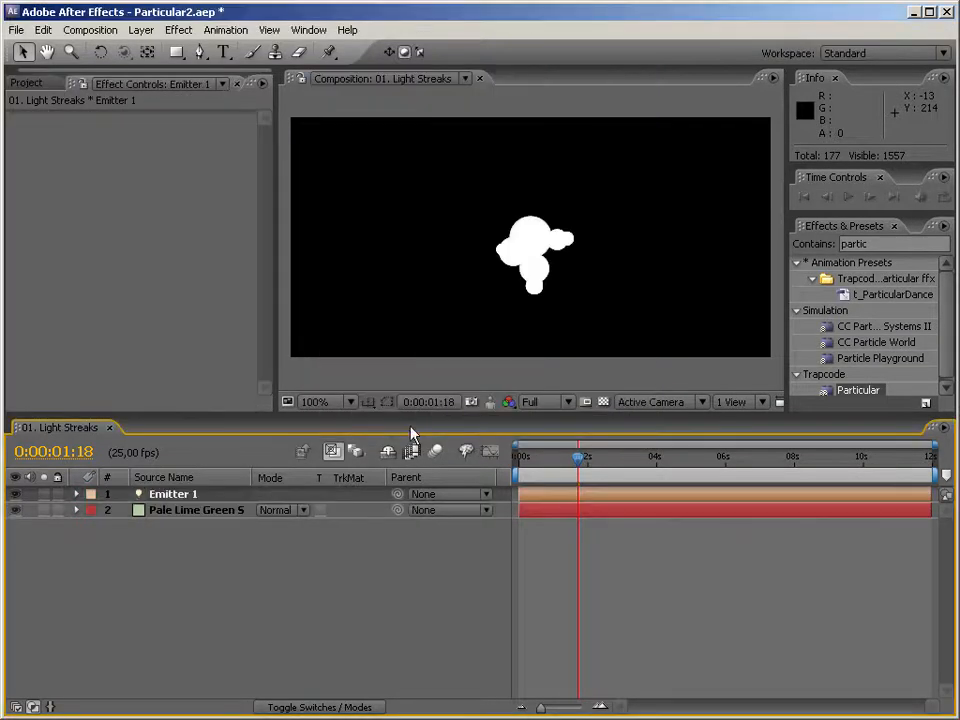
Show the layer controls again and centre the Emitter 1 light by setting its Position to X 512/2 and Y 256/2
{"action": "left_click", "coordinate": [188, 499]}
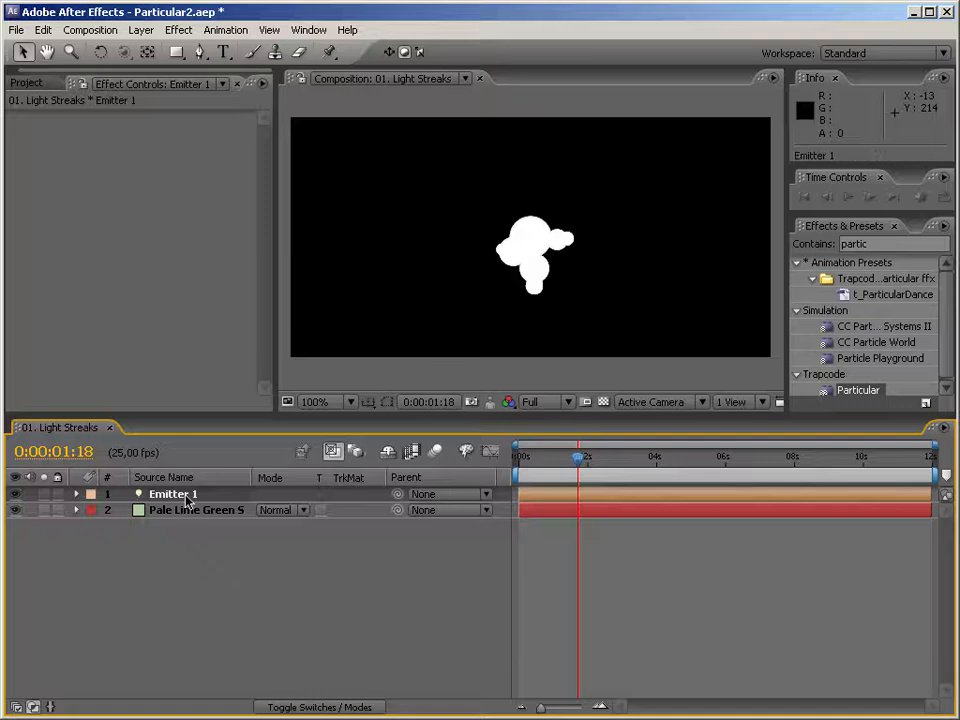
{"action": "key", "text": "ctrl+shift+h"}
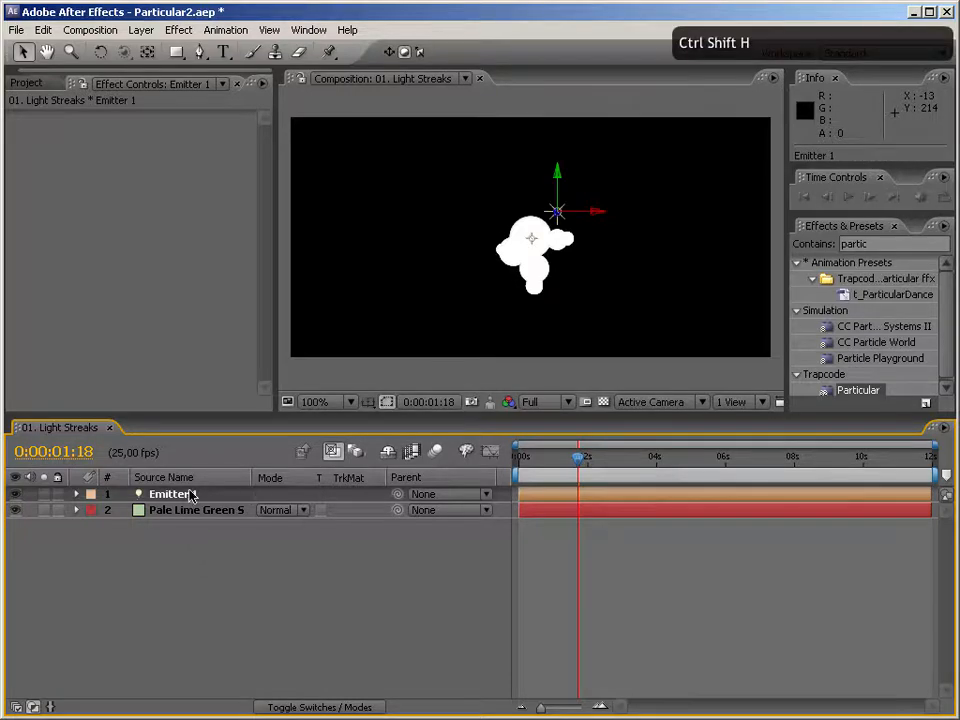
{"action": "key", "text": "p"}
{"action": "left_click", "coordinate": [268, 511]}
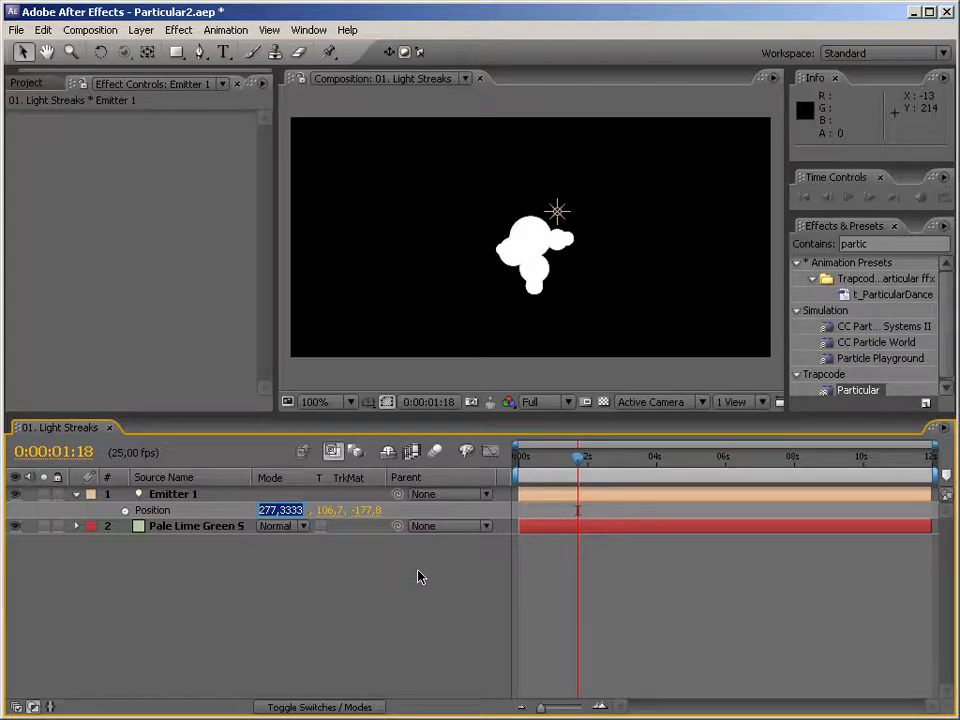
{"action": "type", "text": "512/2"}
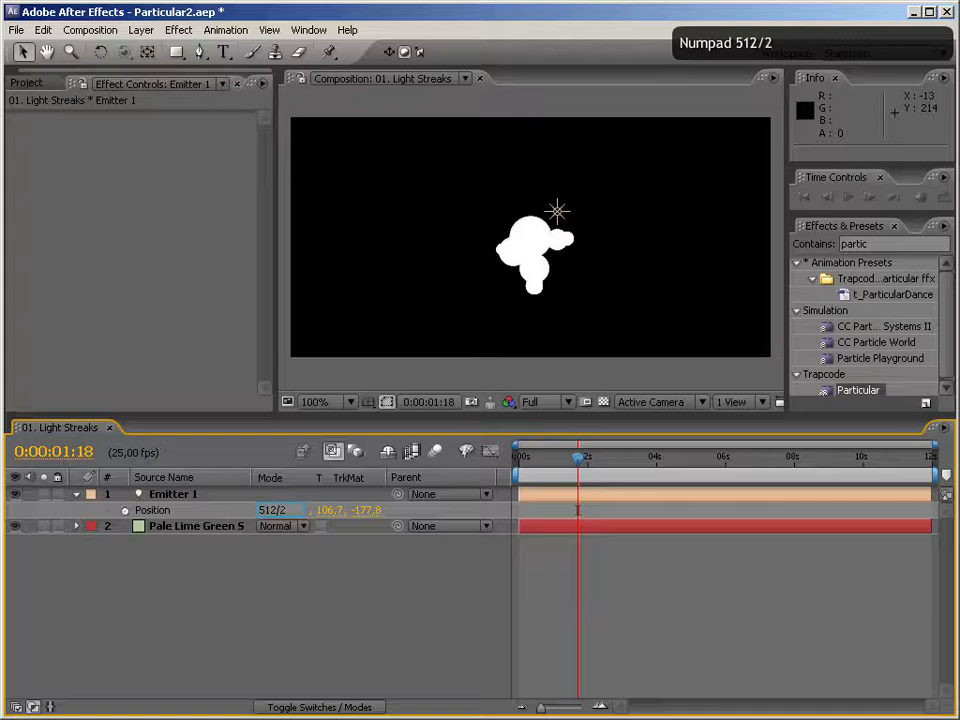
{"action": "key", "text": "Tab"}
{"action": "type", "text": "256/2"}
{"action": "key", "text": "Return"}
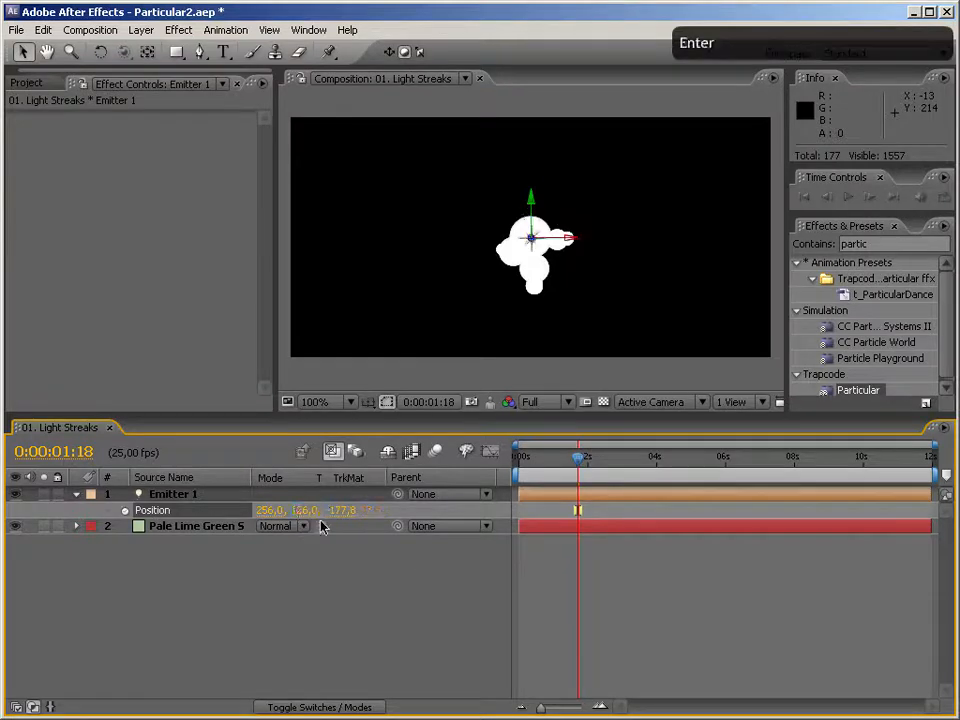
Set the Emitter 1 light's Z position to 0 and expand Particular's Emitter settings on the Pale Lime Green Solid layer
{"action": "left_click", "coordinate": [343, 511]}
{"action": "type", "text": "0"}
{"action": "key", "text": "Return"}
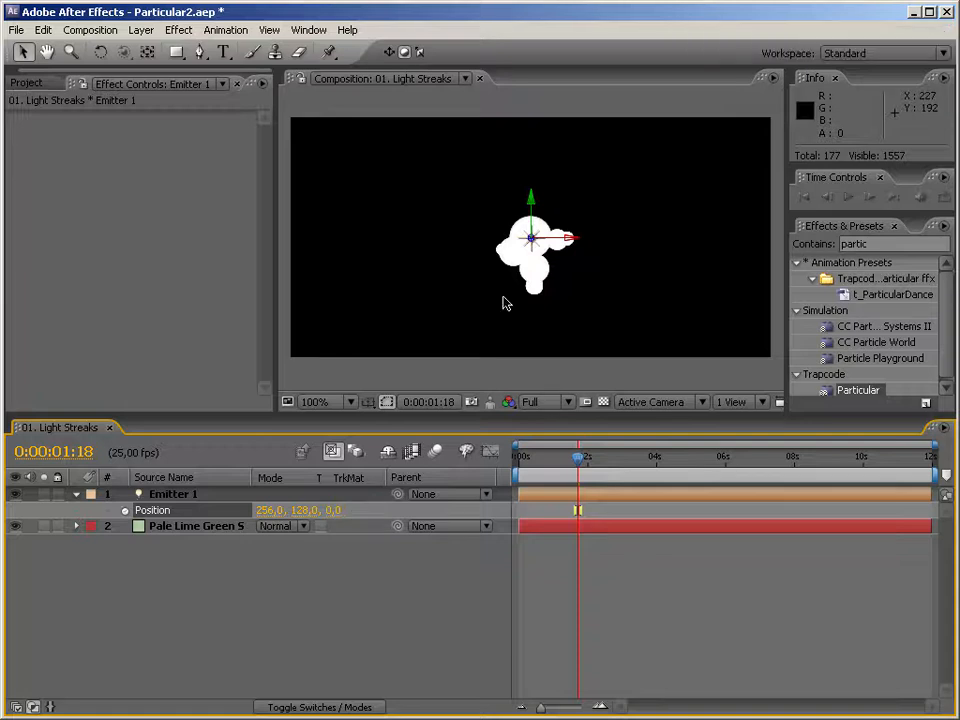
{"action": "left_click", "coordinate": [214, 526]}
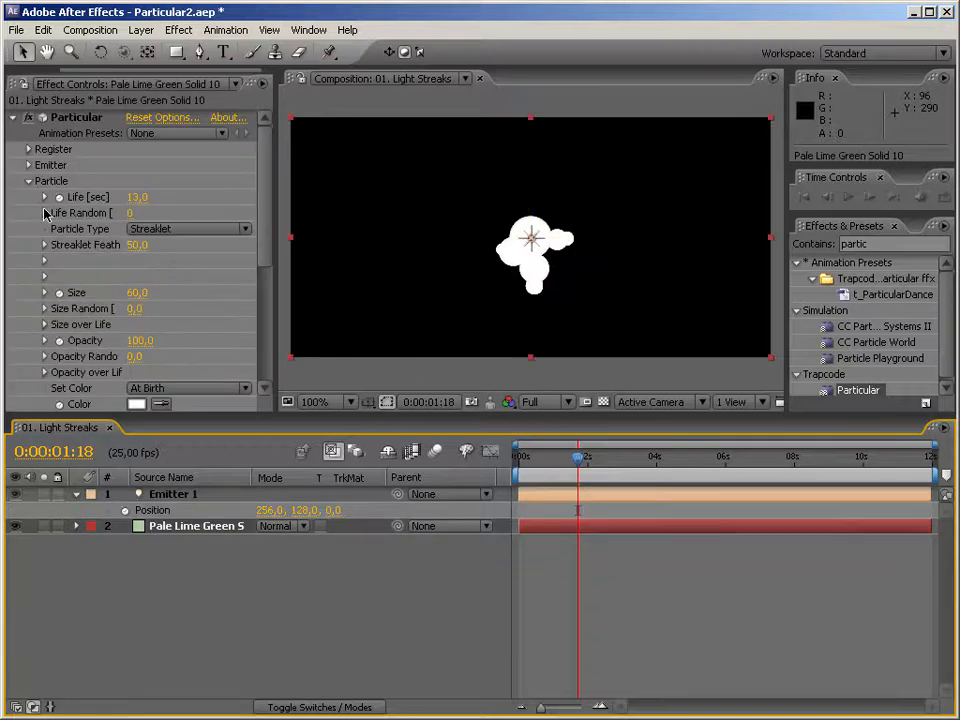
{"action": "left_click", "coordinate": [29, 165]}
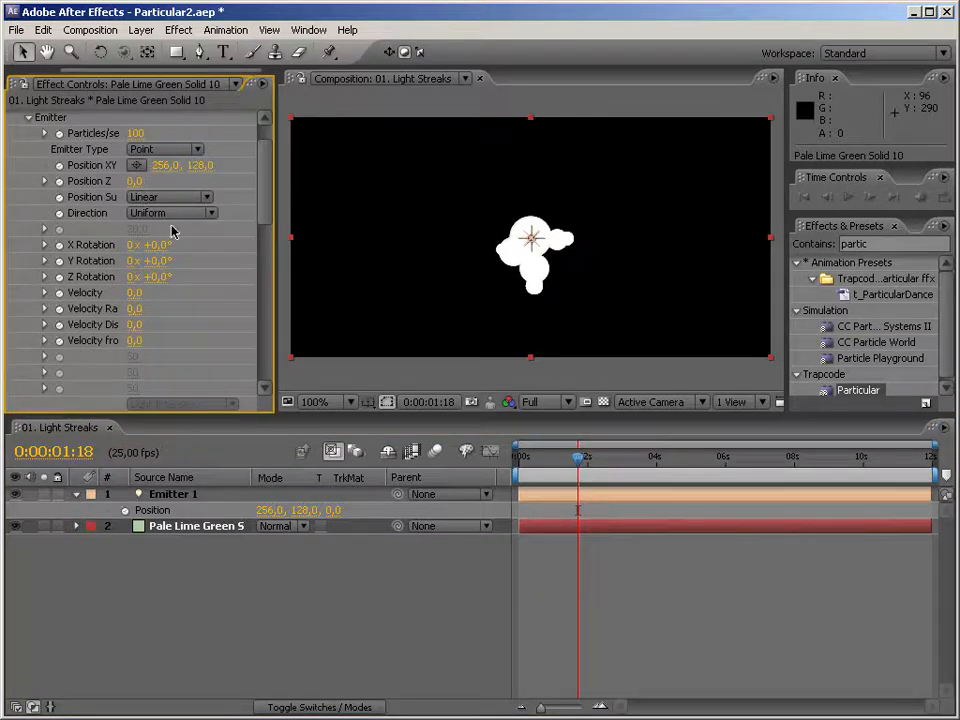
Add the expression wiggle(.5,500) to the Position of the Emitter 1 light
{"action": "left_click", "coordinate": [125, 510], "text": "alt"}
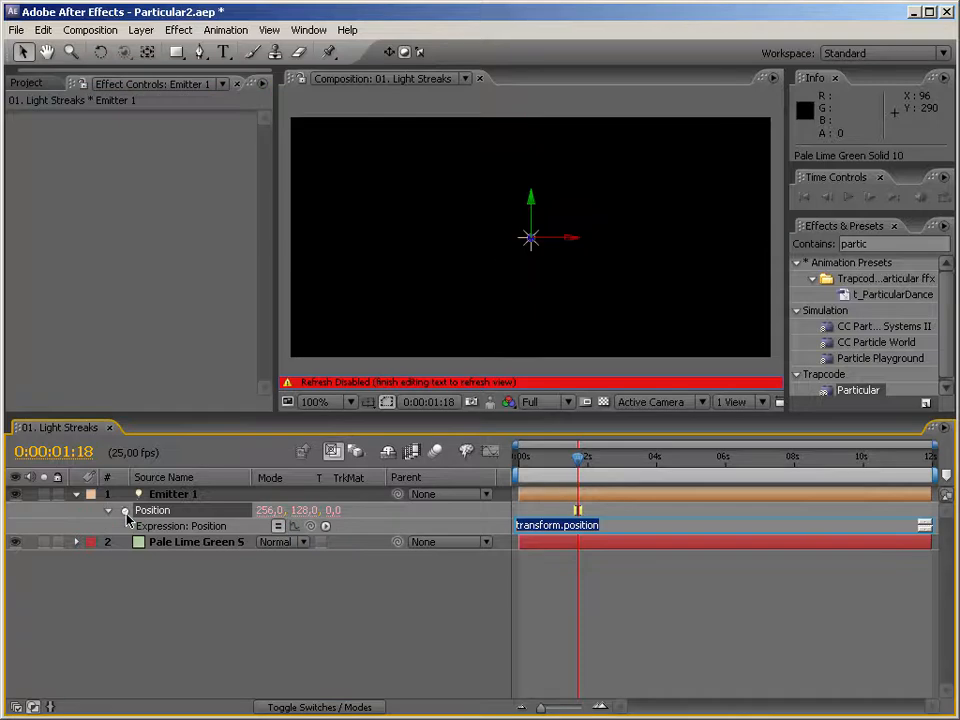
{"action": "type", "text": "wiggle("}
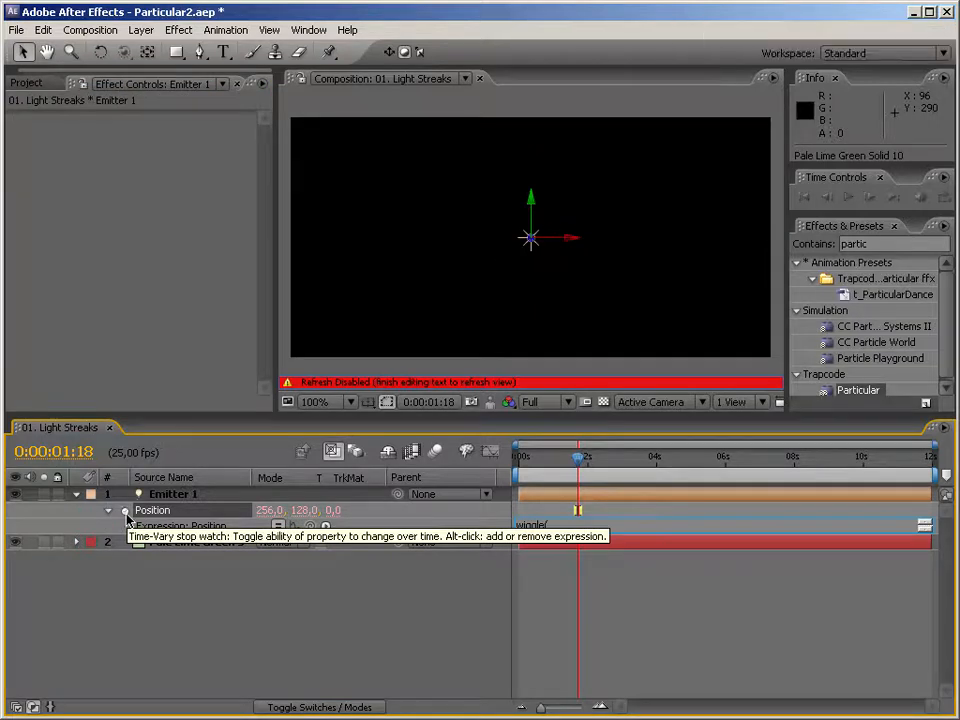
{"action": "type", "text": ".5,"}
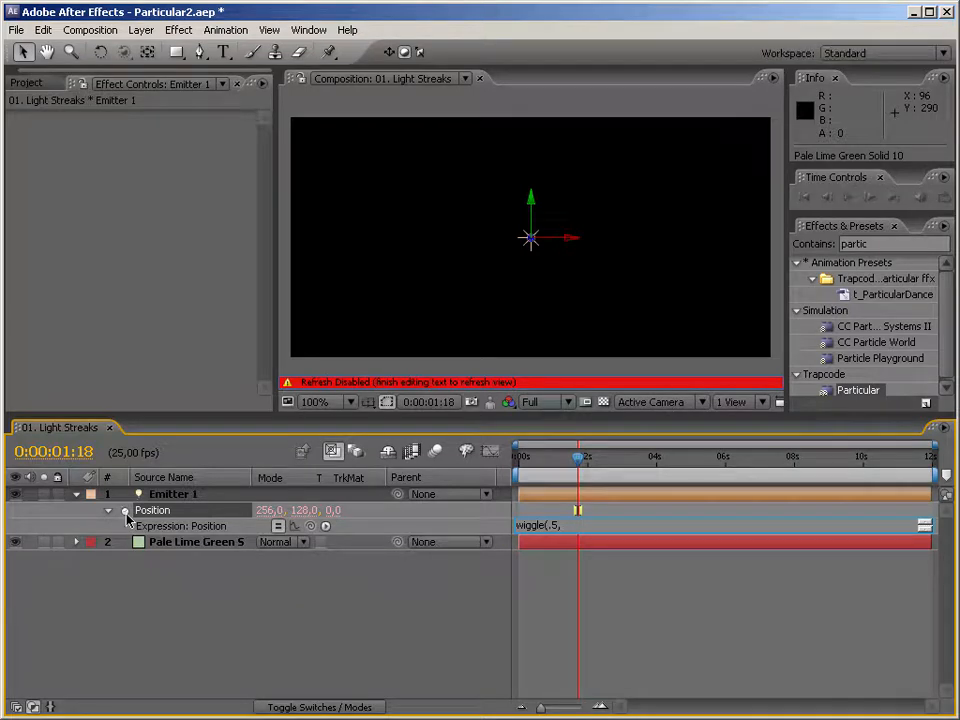
{"action": "type", "text": "500)"}
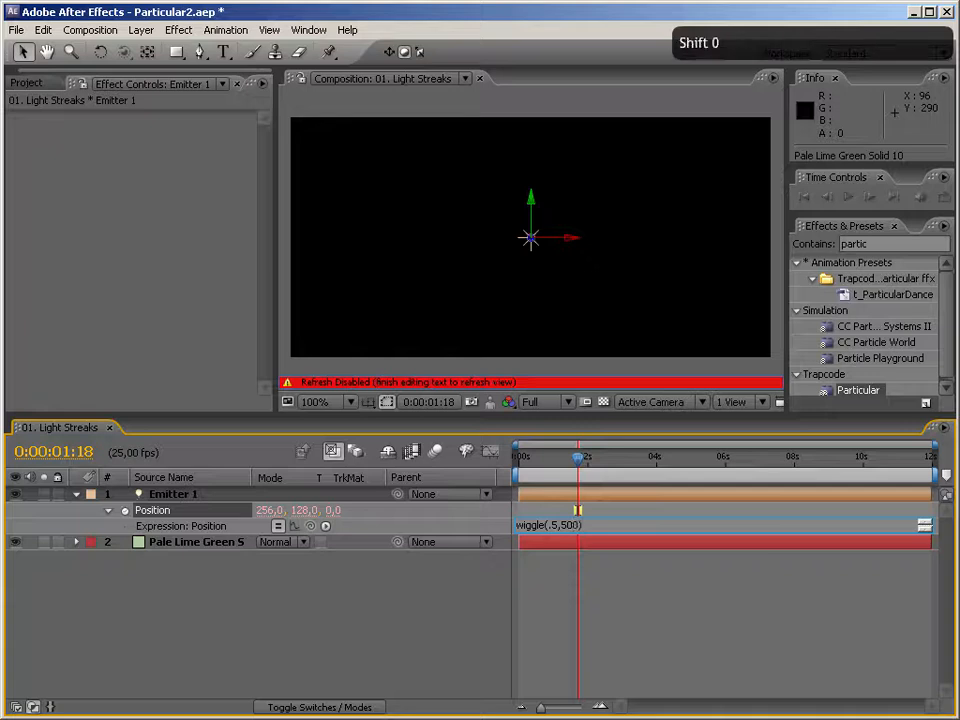
{"action": "key", "text": "Return"}
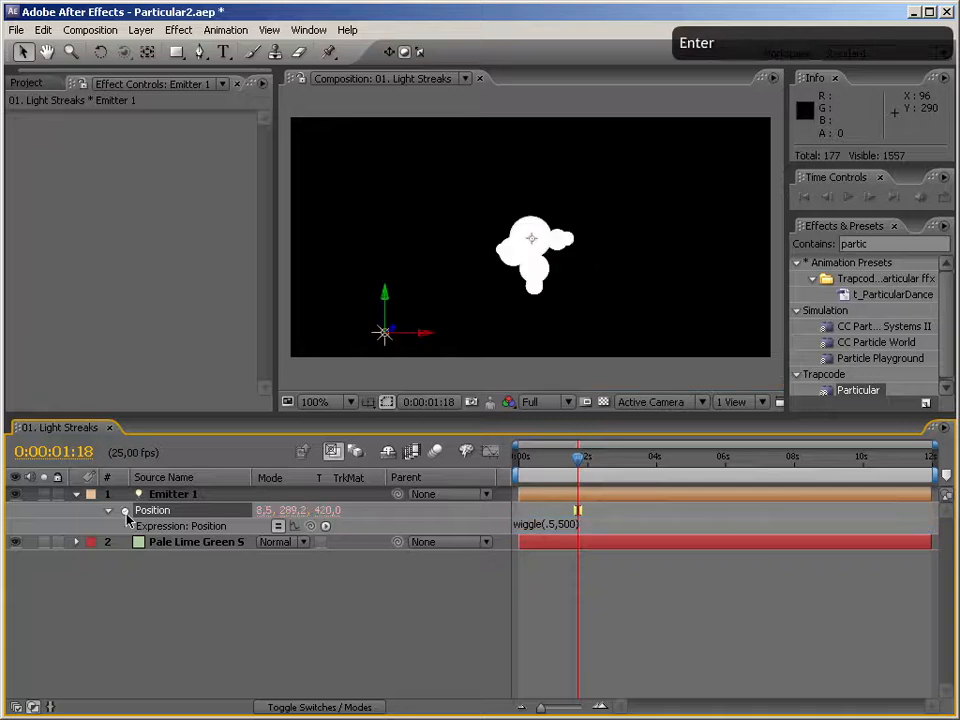
Set Particular's Emitter Type to Light(s) on the solid layer and scrub the timeline to preview the particle trail
{"action": "left_click", "coordinate": [195, 543]}
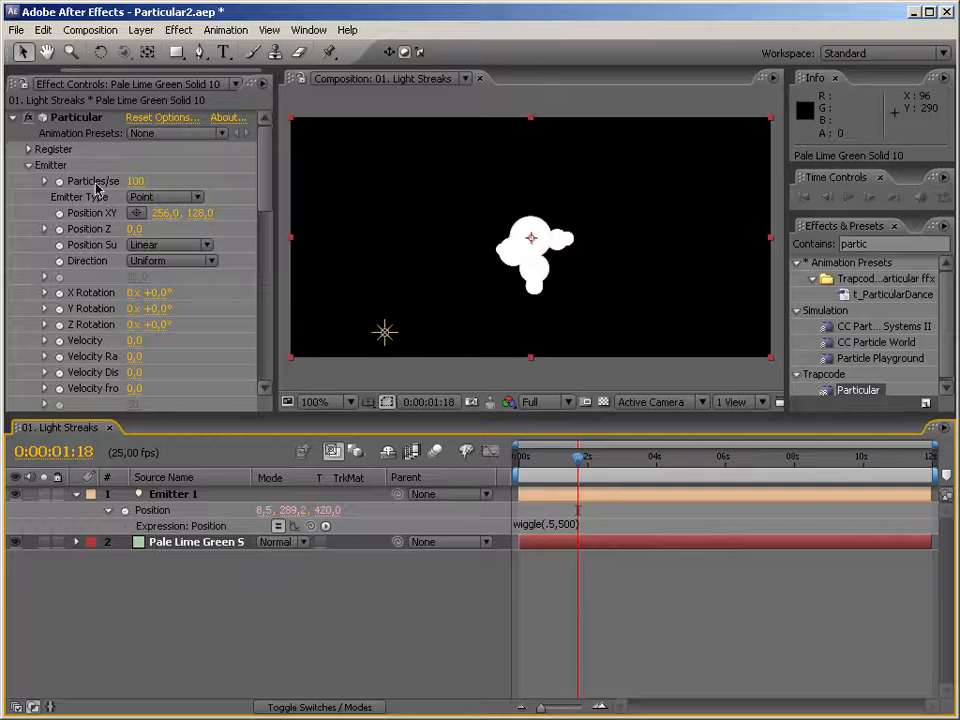
{"action": "left_click", "coordinate": [155, 199]}
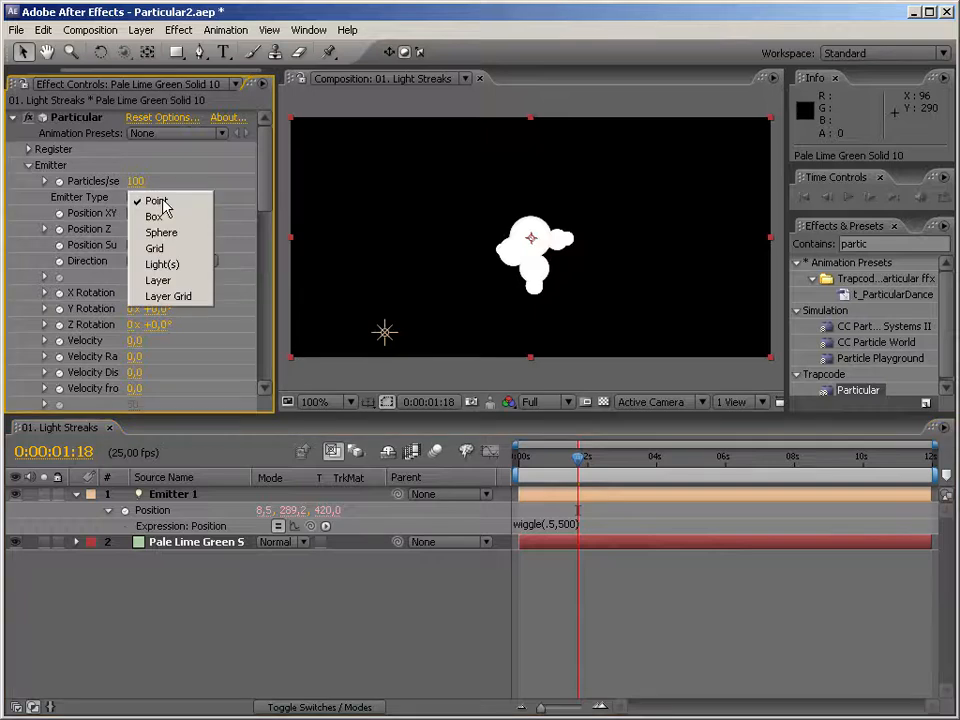
{"action": "left_click", "coordinate": [160, 265]}
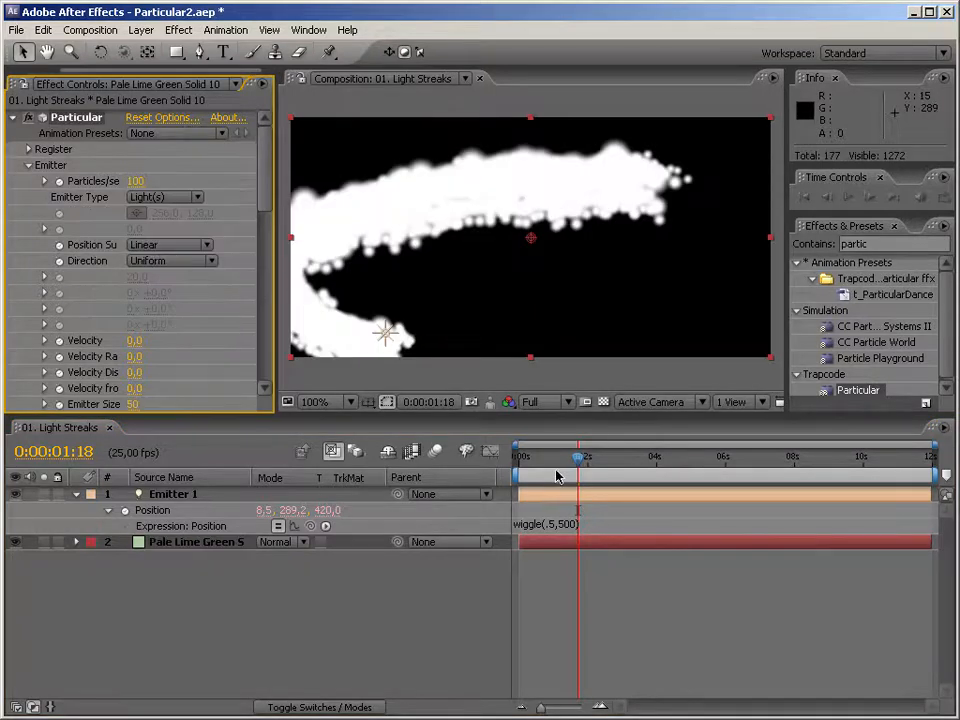
{"action": "mouse_move", "coordinate": [579, 458]}
{"action": "left_mouse_down"}
{"action": "mouse_move", "coordinate": [812, 461]}
{"action": "mouse_move", "coordinate": [724, 463]}
{"action": "left_mouse_up"}
{"action": "left_click_drag", "start_coordinate": [648, 461], "coordinate": [581, 458]}
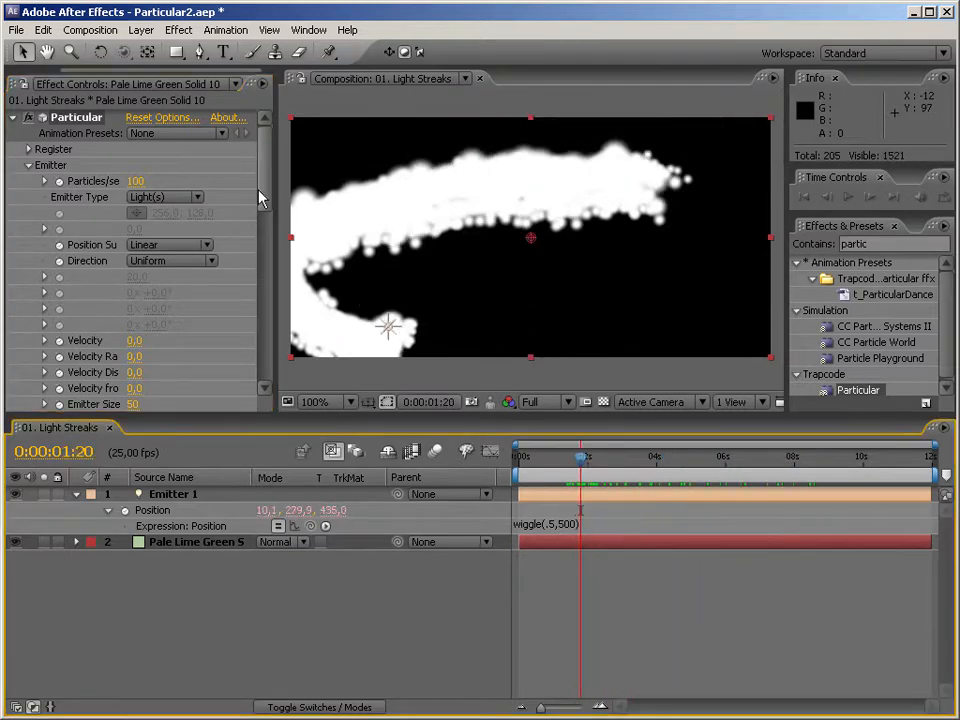
Reduce the particle Size to 12 and set all three Emitter Size values to 0
{"action": "scroll", "coordinate": [253, 242], "scroll_direction": "down", "scroll_amount": 5}
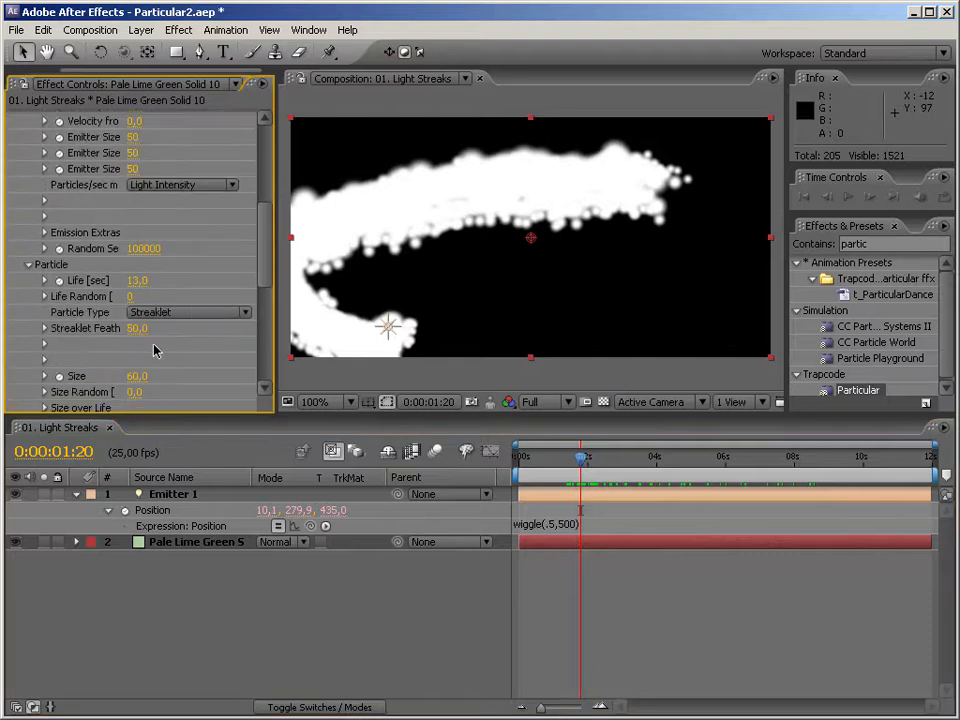
{"action": "left_click_drag", "start_coordinate": [140, 376], "coordinate": [92, 370]}
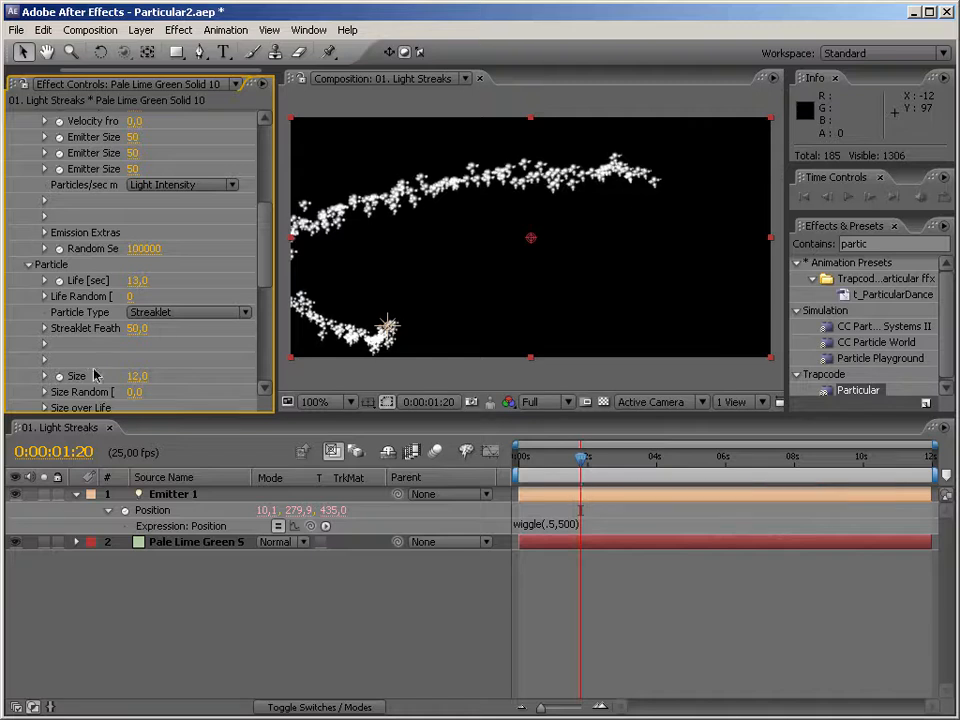
{"action": "left_click", "coordinate": [132, 137]}
{"action": "type", "text": "0"}
{"action": "key", "text": "Tab"}
{"action": "type", "text": "0"}
{"action": "key", "text": "Tab"}
{"action": "type", "text": "0"}
{"action": "key", "text": "Return"}
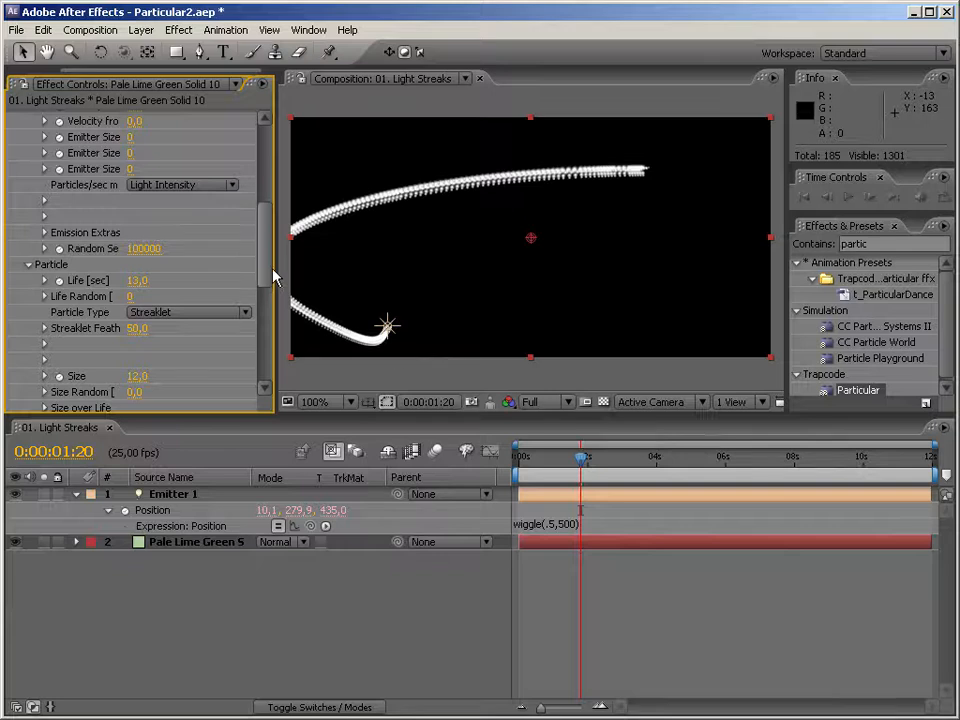
Raise the emitter's Particles/sec to 350
{"action": "scroll", "coordinate": [277, 233], "scroll_direction": "up", "scroll_amount": 5}
{"action": "scroll", "coordinate": [277, 233], "scroll_direction": "up", "scroll_amount": 3}
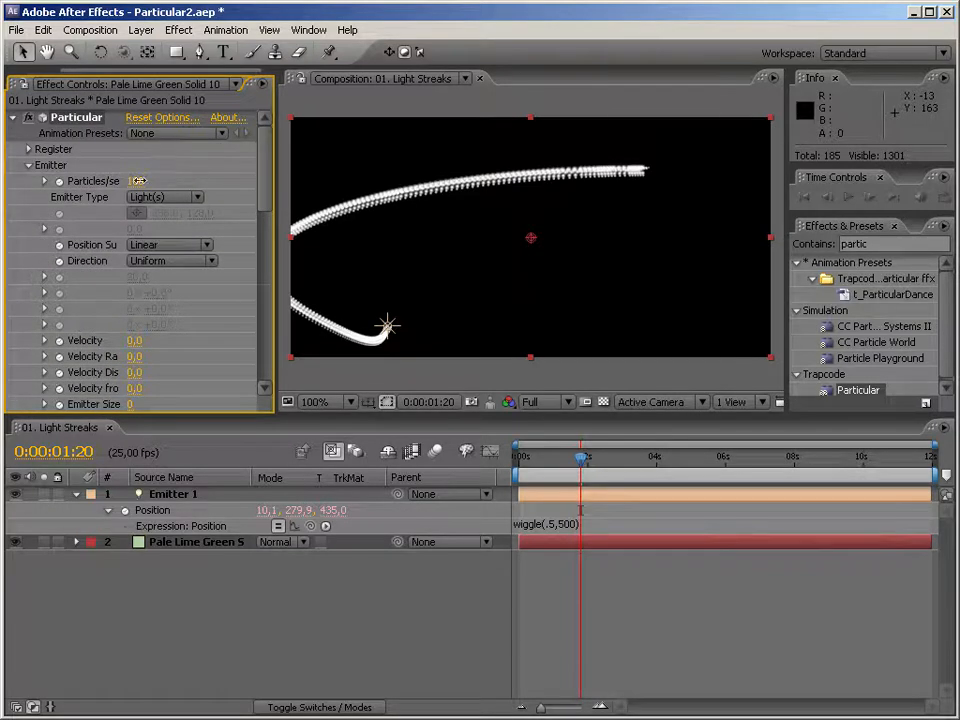
{"action": "left_click_drag", "start_coordinate": [150, 181], "coordinate": [160, 179]}
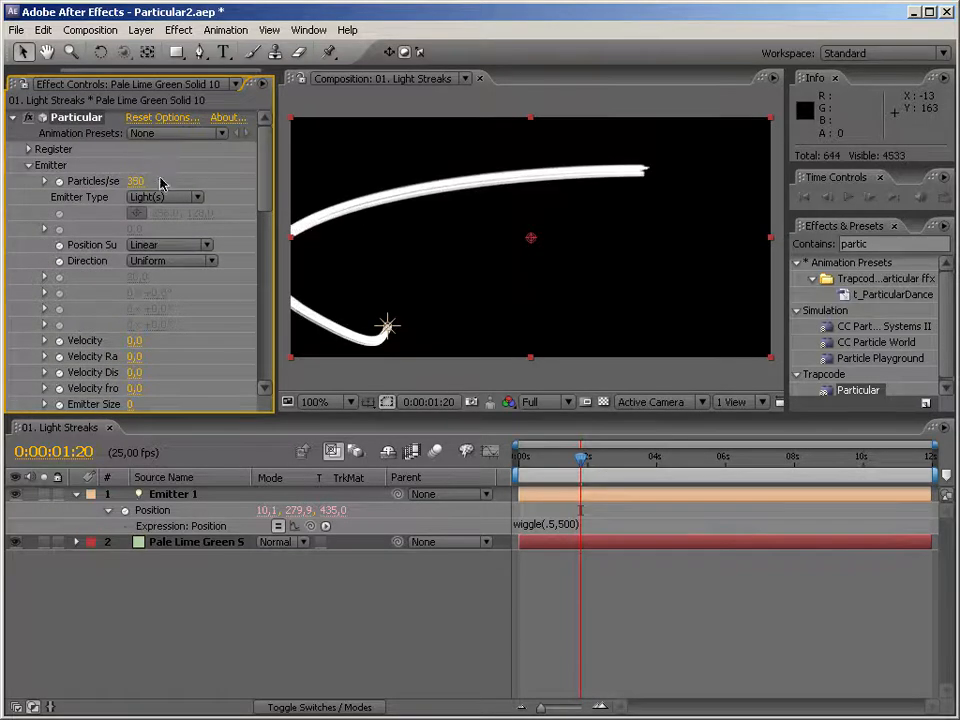
Lower the particle Opacity to 20 and set the particle Transfer Mode to Add
{"action": "left_click_drag", "start_coordinate": [266, 206], "coordinate": [265, 325]}
{"action": "left_click", "coordinate": [139, 273]}
{"action": "key", "text": "Return"}
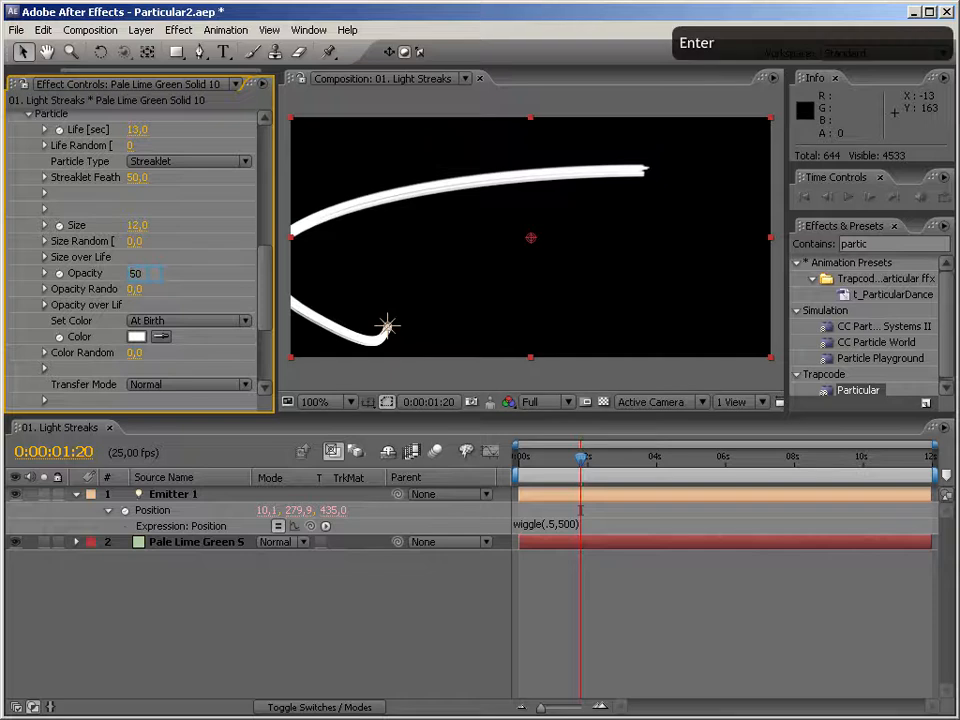
{"action": "type", "text": "20"}
{"action": "key", "text": "Return"}
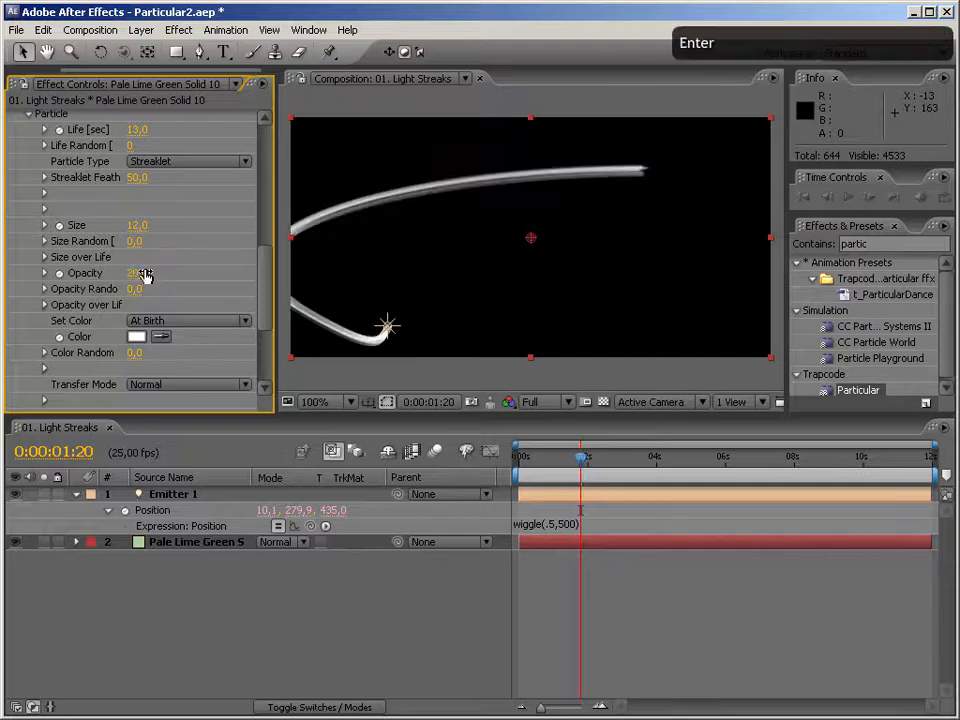
{"action": "left_click", "coordinate": [186, 385]}
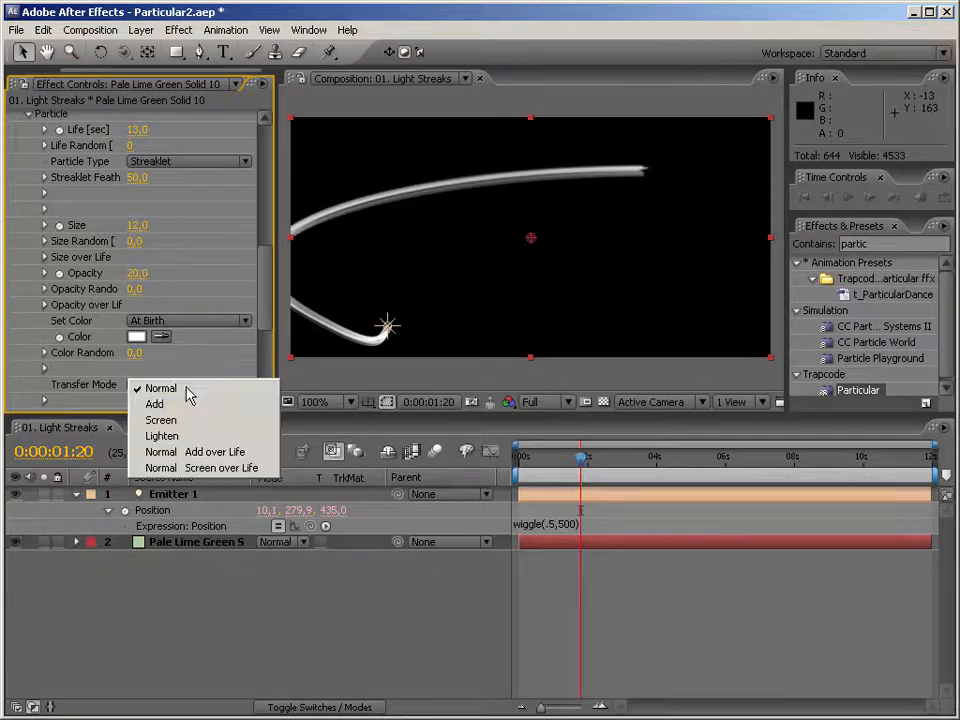
{"action": "left_click", "coordinate": [188, 403]}
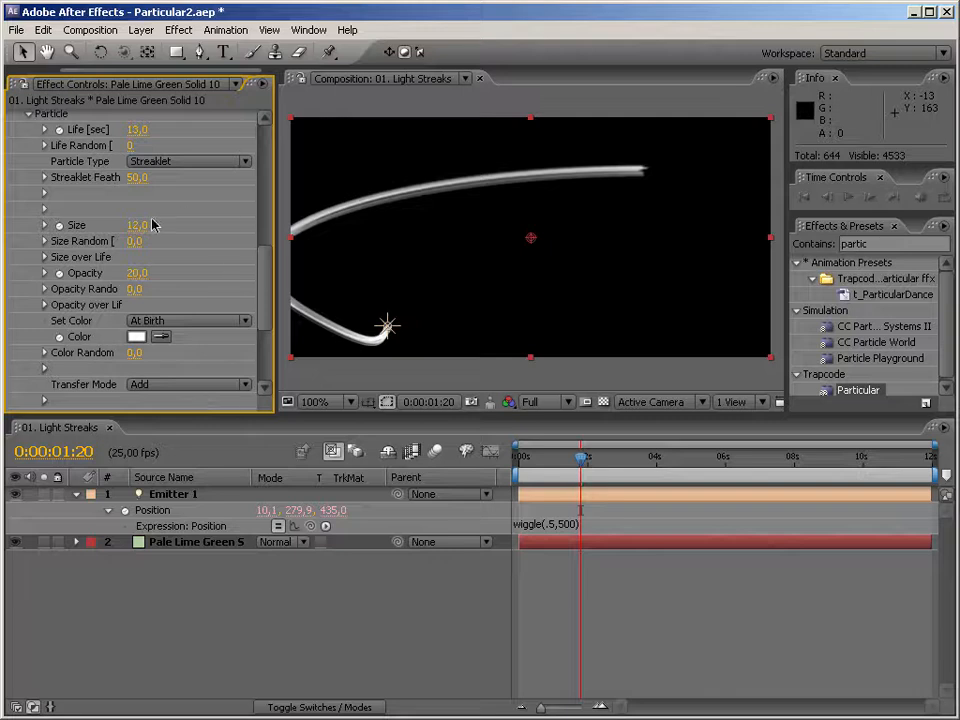
Set the particle Opacity to 10 and scrub the timeline to 0:00:02:15 to check the streak
{"action": "left_click", "coordinate": [137, 273]}
{"action": "type", "text": "10"}
{"action": "key", "text": "Return"}
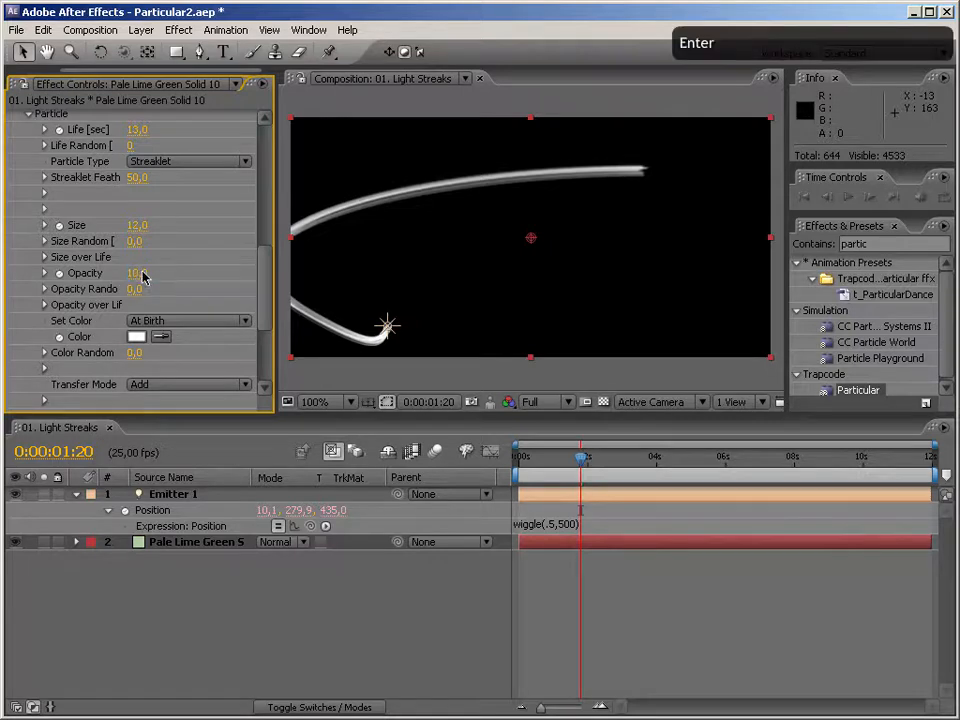
{"action": "mouse_move", "coordinate": [581, 457]}
{"action": "left_mouse_down"}
{"action": "mouse_move", "coordinate": [688, 466]}
{"action": "mouse_move", "coordinate": [797, 459]}
{"action": "mouse_move", "coordinate": [568, 457]}
{"action": "mouse_move", "coordinate": [621, 457]}
{"action": "mouse_move", "coordinate": [612, 457]}
{"action": "left_mouse_up"}
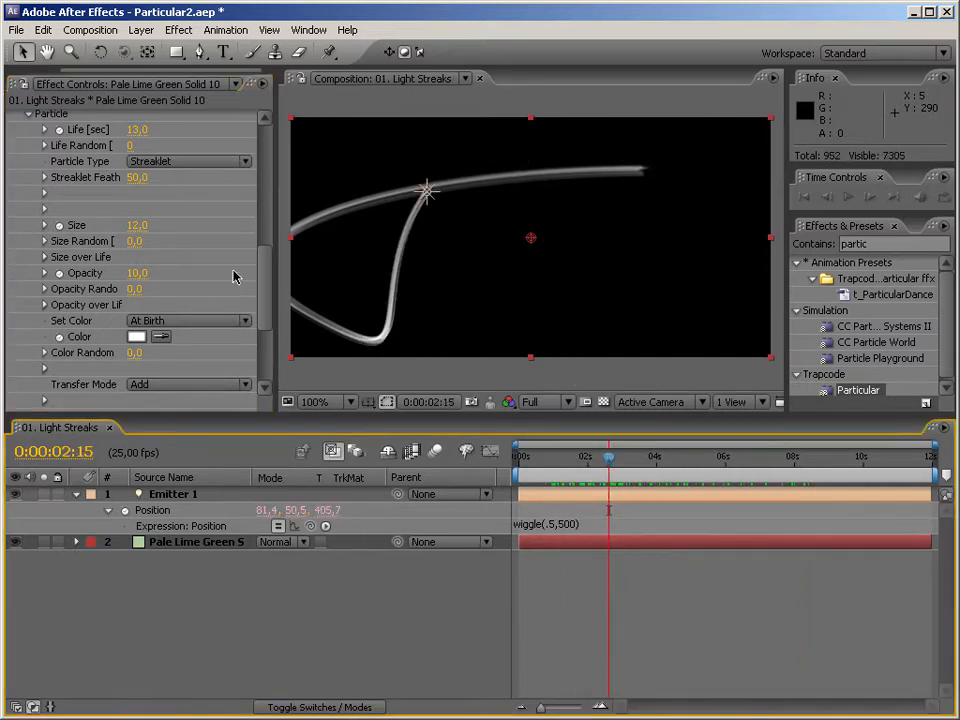
Set the particle Life to 1 second
{"action": "left_click", "coordinate": [137, 130]}
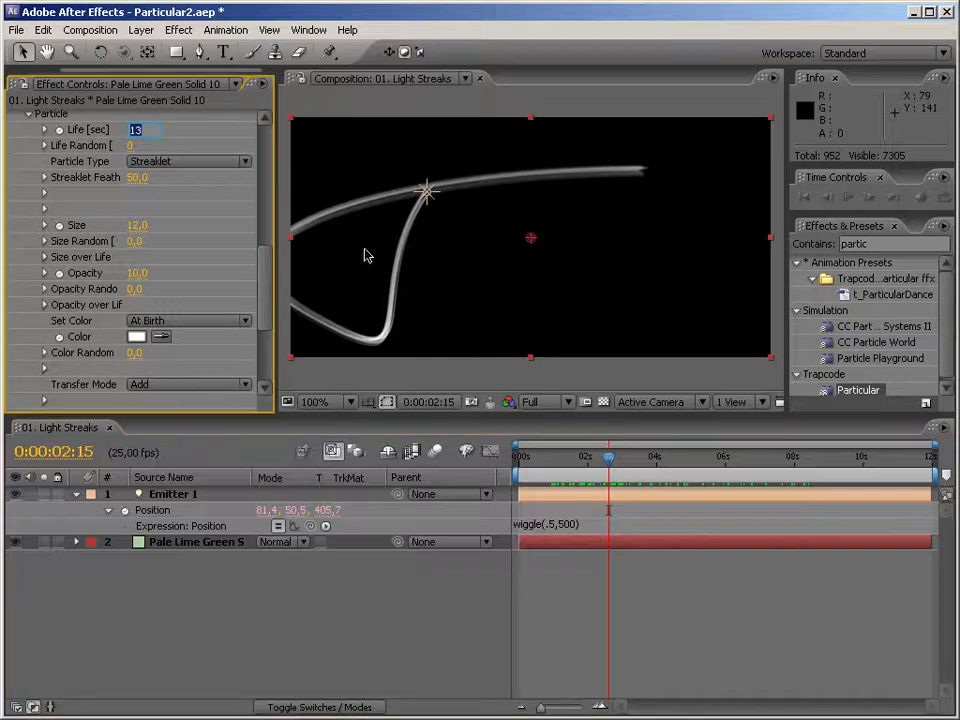
{"action": "type", "text": "1"}
{"action": "key", "text": "Return"}
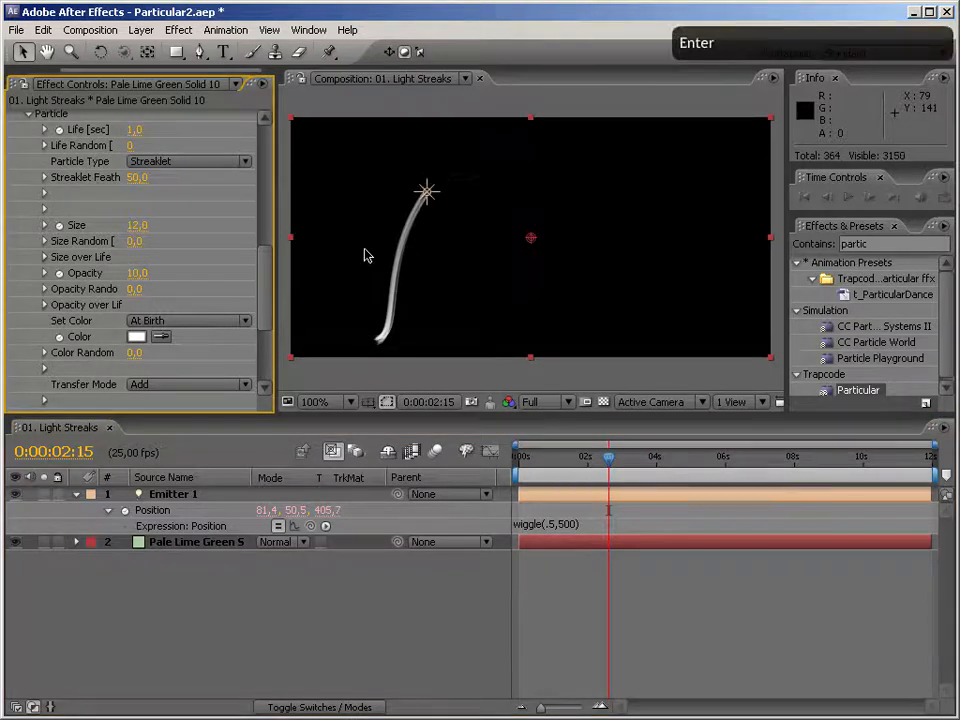
Shape the Opacity over Life curve to hold full opacity from birth and fade out smoothly near death
{"action": "left_click_drag", "start_coordinate": [267, 284], "coordinate": [262, 326]}
{"action": "left_click", "coordinate": [45, 295]}
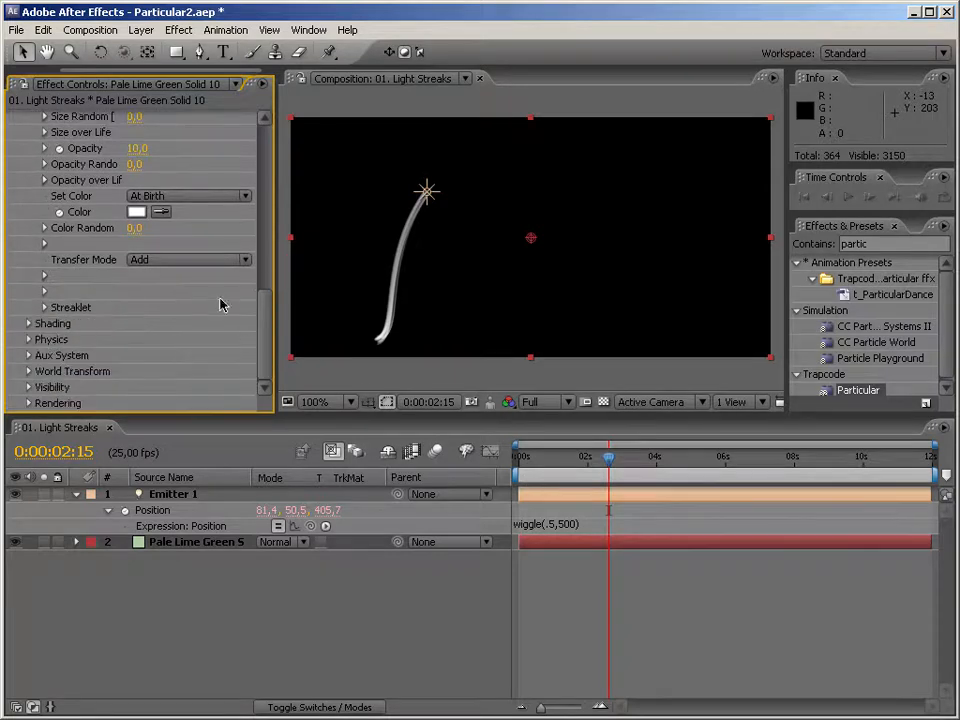
{"action": "left_click", "coordinate": [43, 182]}
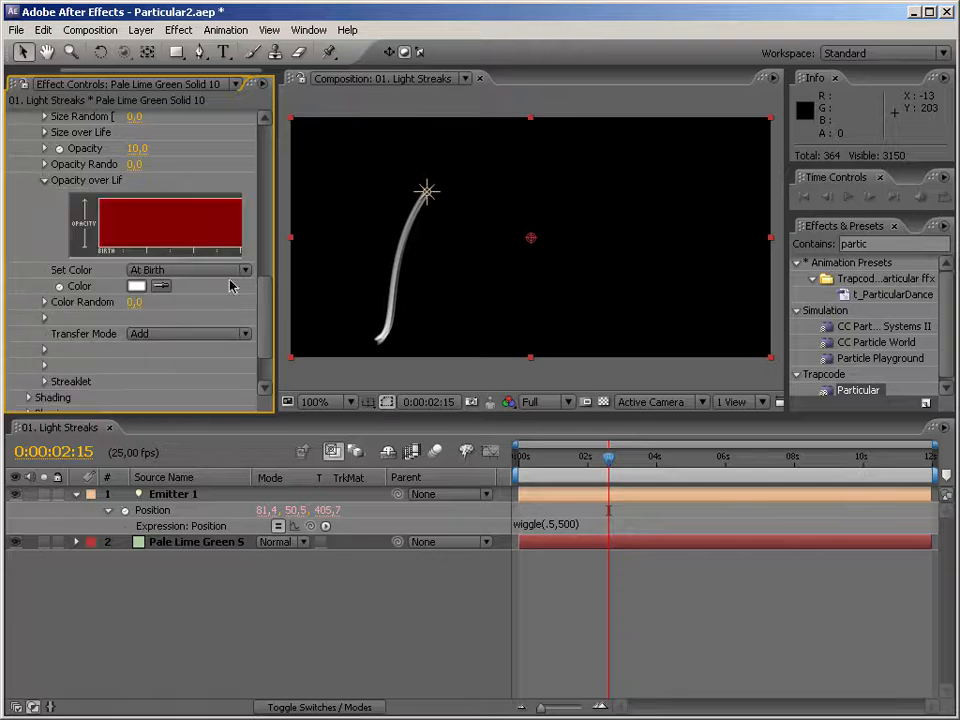
{"action": "left_click_drag", "start_coordinate": [275, 285], "coordinate": [447, 300]}
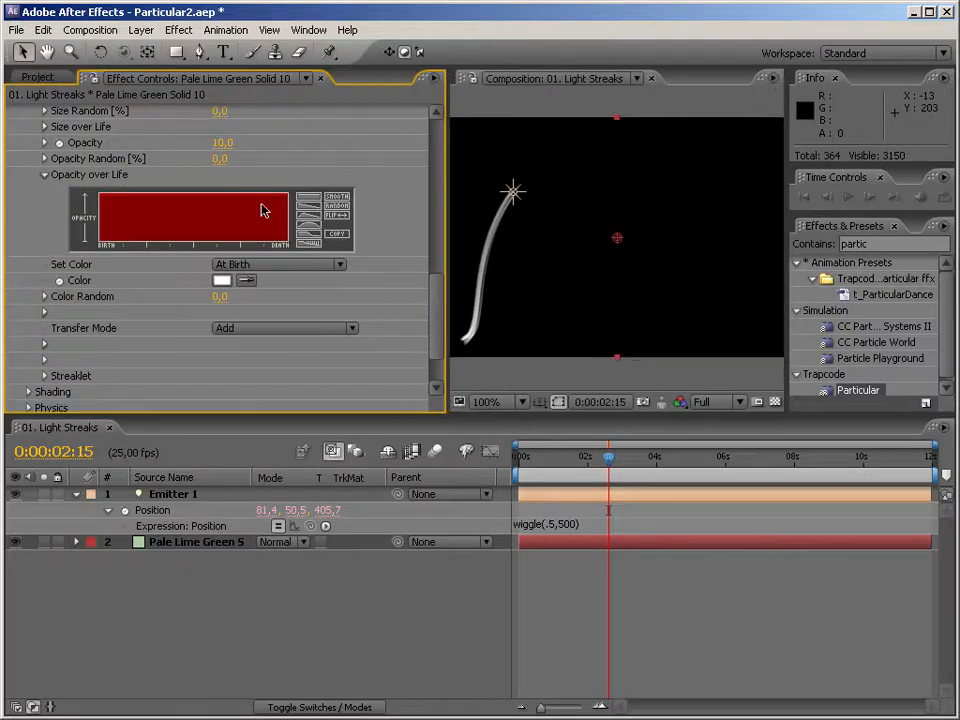
{"action": "left_click", "coordinate": [313, 225]}
{"action": "left_click_drag", "start_coordinate": [201, 196], "coordinate": [84, 157]}
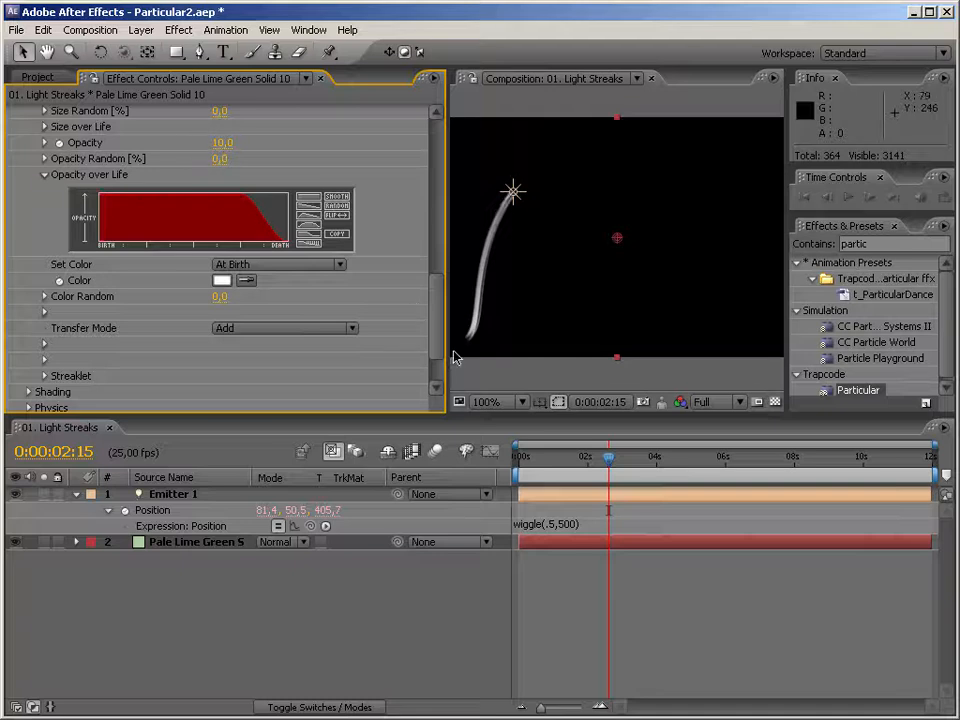
Apply the linearly decreasing preset to the Size over Life curve and scrub the timeline to check the tapering streak
{"action": "scroll", "coordinate": [432, 292], "scroll_direction": "up", "scroll_amount": 3}
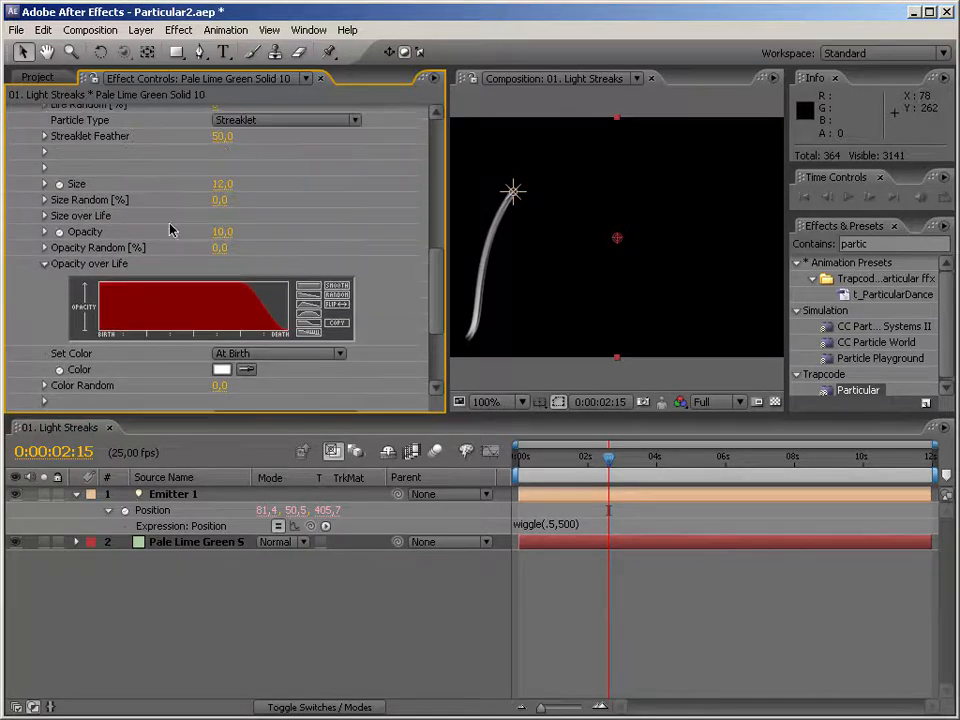
{"action": "left_click", "coordinate": [44, 216]}
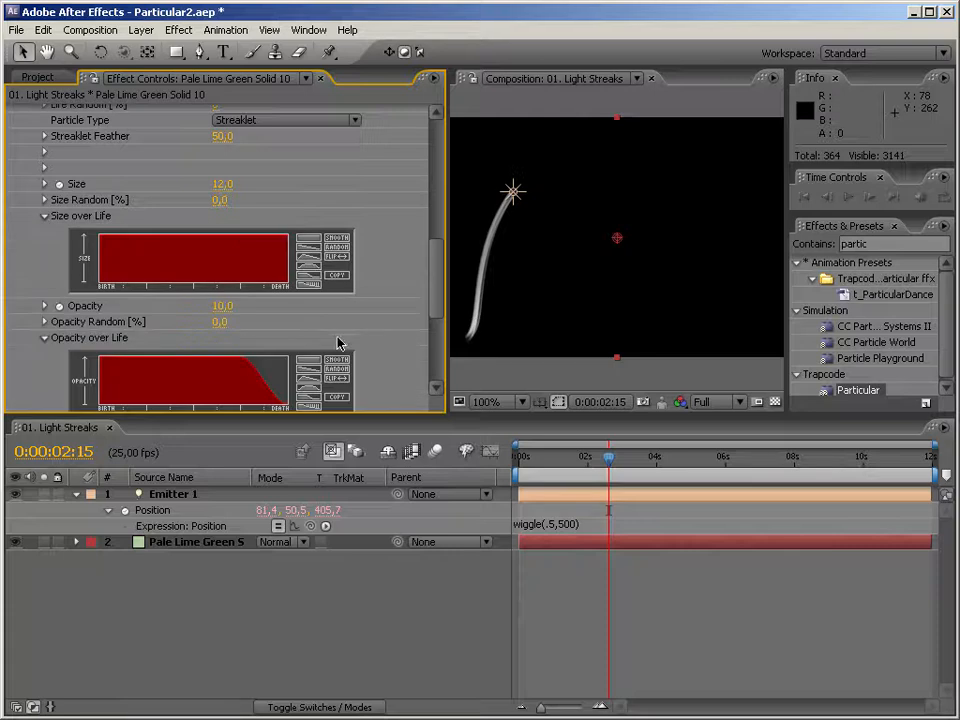
{"action": "left_click", "coordinate": [307, 256]}
{"action": "left_click_drag", "start_coordinate": [596, 462], "coordinate": [733, 457]}
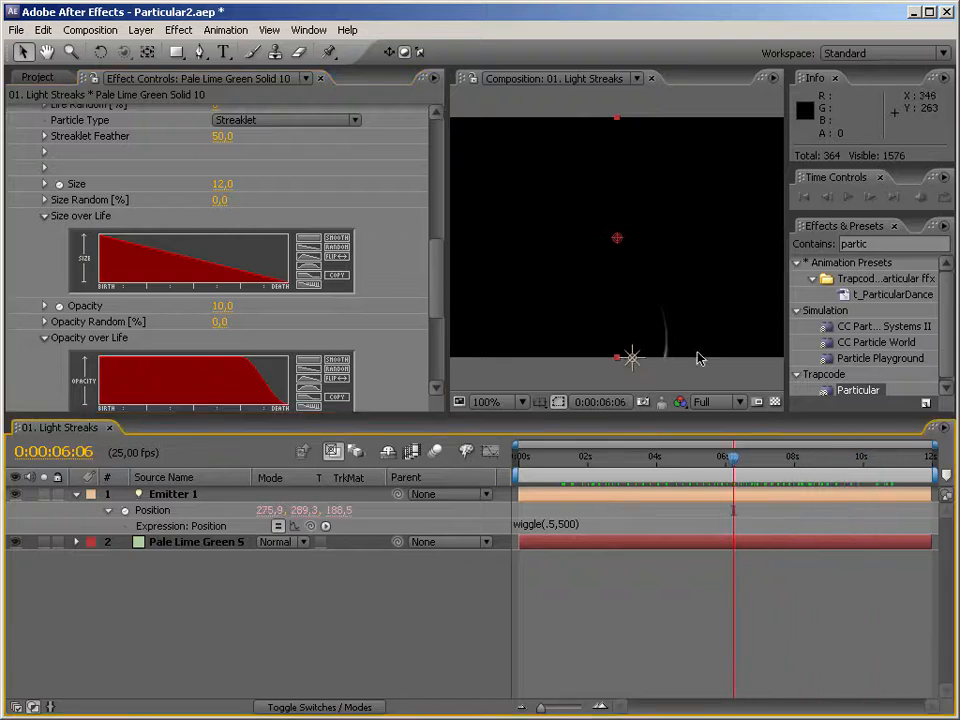
Narrow the effect controls to their former width and collapse Particular's Emitter and Particle groups
{"action": "left_click_drag", "start_coordinate": [444, 266], "coordinate": [274, 176]}
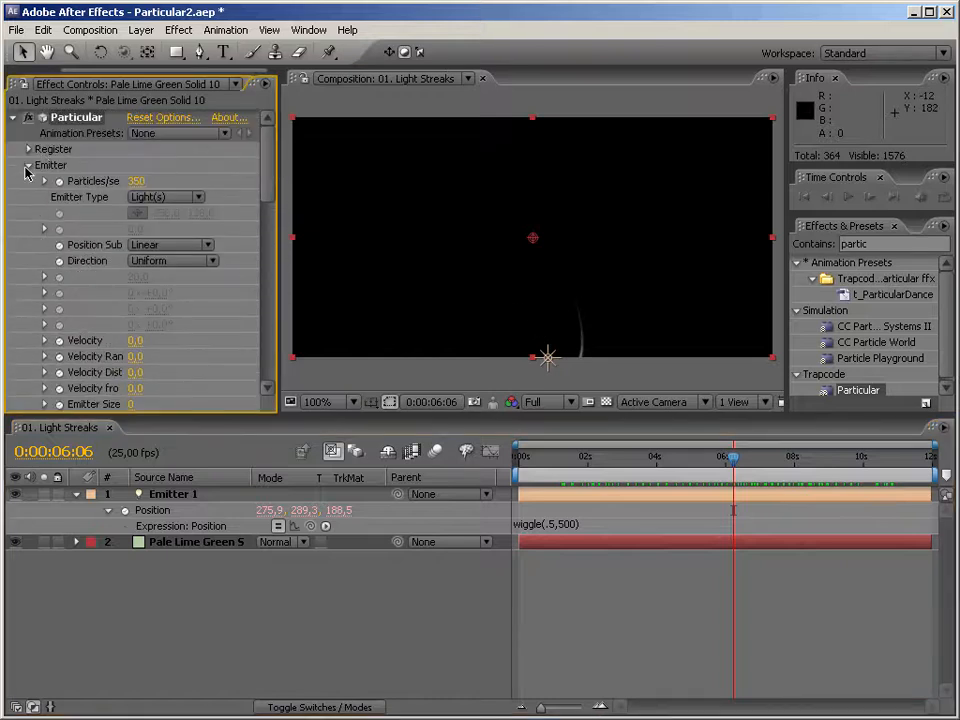
{"action": "left_click", "coordinate": [28, 166]}
{"action": "left_click", "coordinate": [28, 181]}
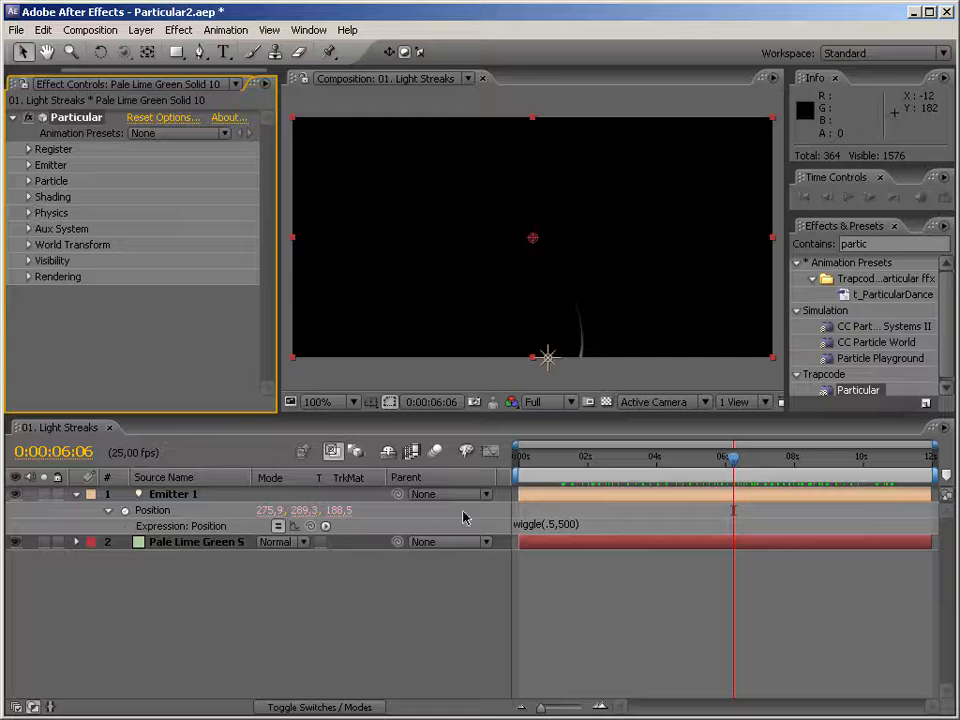
Set the frequency in Emitter 1's Position wiggle expression to 3 and scrub the timeline to check the motion
{"action": "mouse_move", "coordinate": [619, 465]}
{"action": "left_mouse_down"}
{"action": "mouse_move", "coordinate": [583, 466]}
{"action": "mouse_move", "coordinate": [624, 470]}
{"action": "mouse_move", "coordinate": [616, 467]}
{"action": "left_mouse_up"}
{"action": "left_click", "coordinate": [556, 527]}
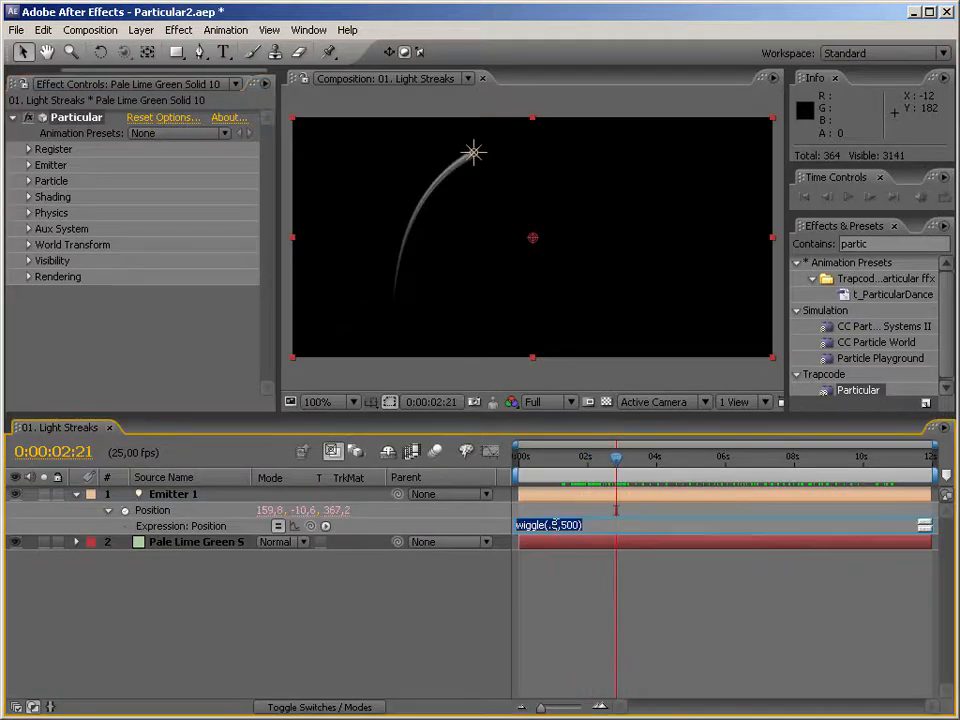
{"action": "left_click", "coordinate": [556, 525]}
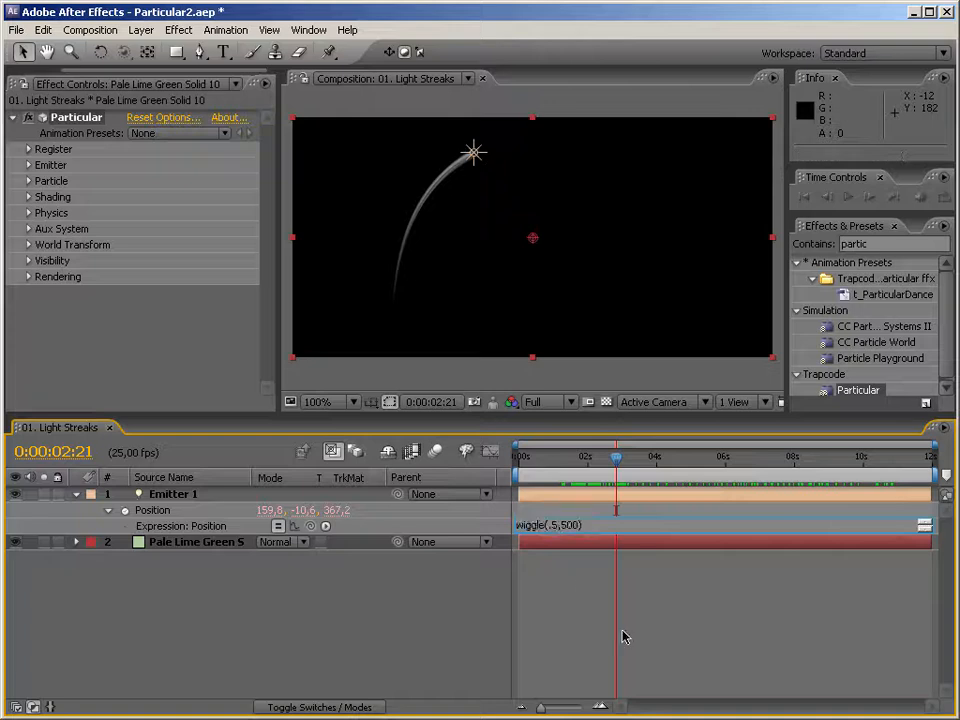
{"action": "key", "text": "BackSpace"}
{"action": "key", "text": "BackSpace"}
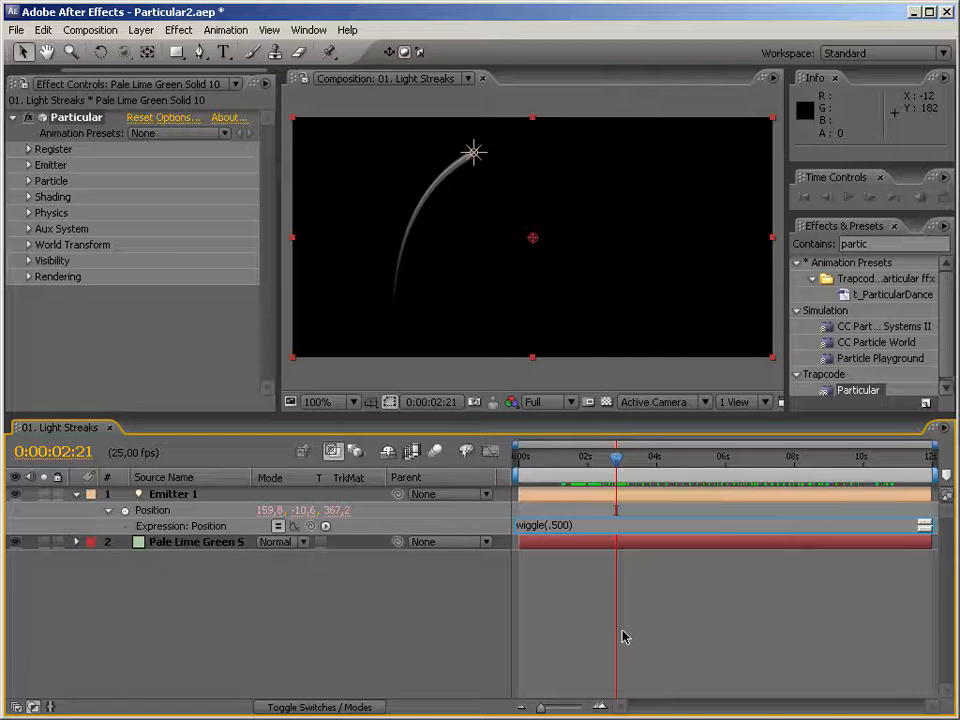
{"action": "type", "text": "3"}
{"action": "key", "text": "KP_Enter"}
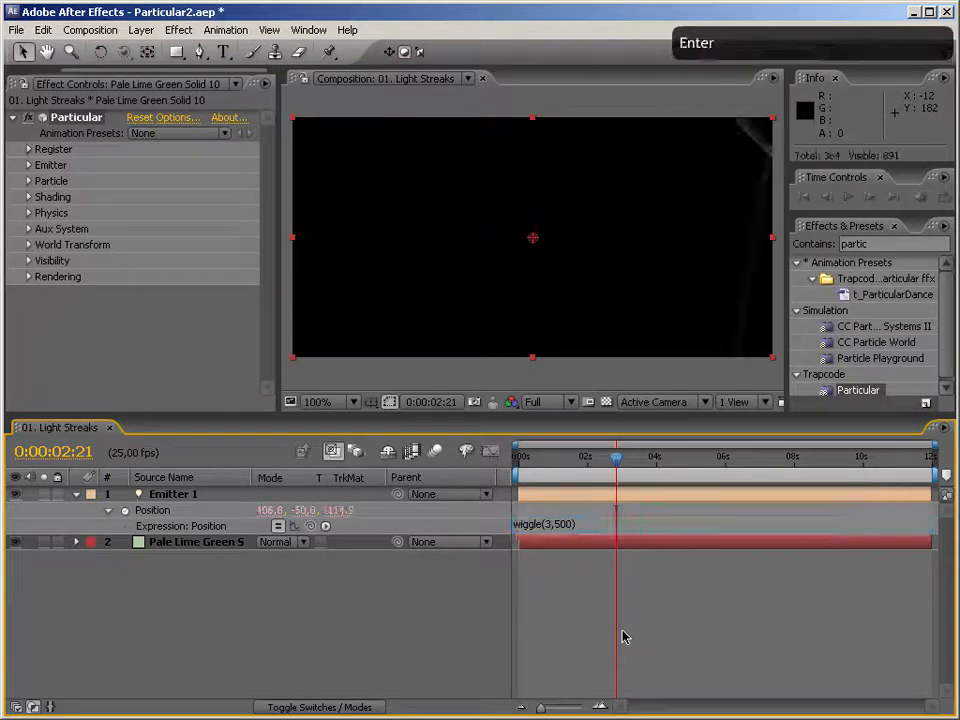
{"action": "left_click_drag", "start_coordinate": [537, 467], "coordinate": [544, 468]}
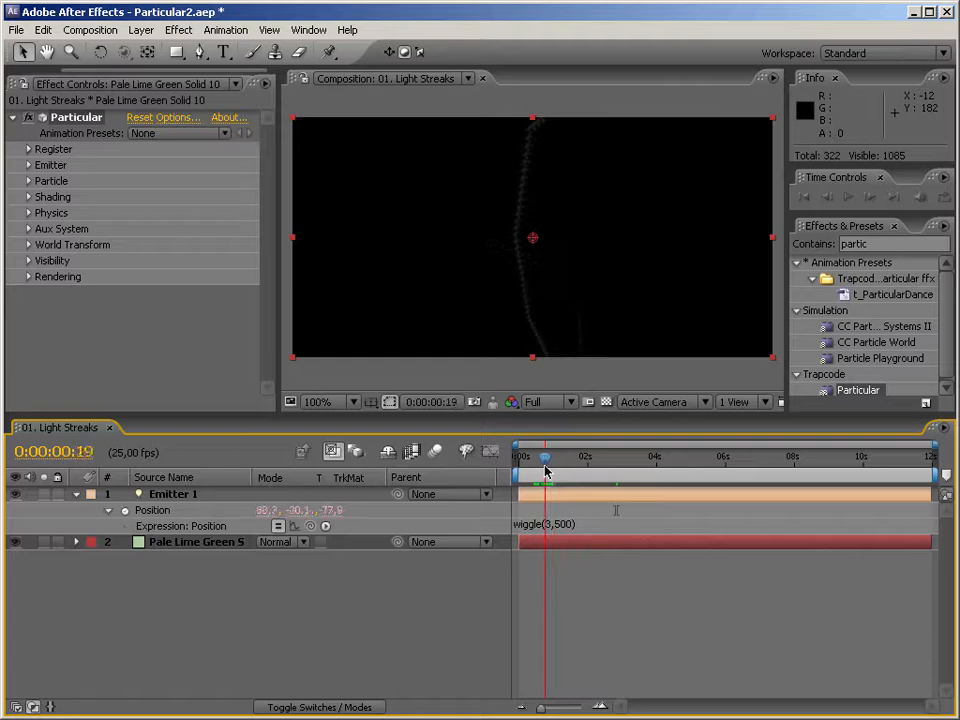
Set the amplitude in Emitter 1's Position wiggle expression to 300 and scrub the timeline to check the streak
{"action": "left_click", "coordinate": [561, 525]}
{"action": "left_click", "coordinate": [562, 525]}
{"action": "key", "text": "BackSpace"}
{"action": "type", "text": "3"}
{"action": "key", "text": "Return"}
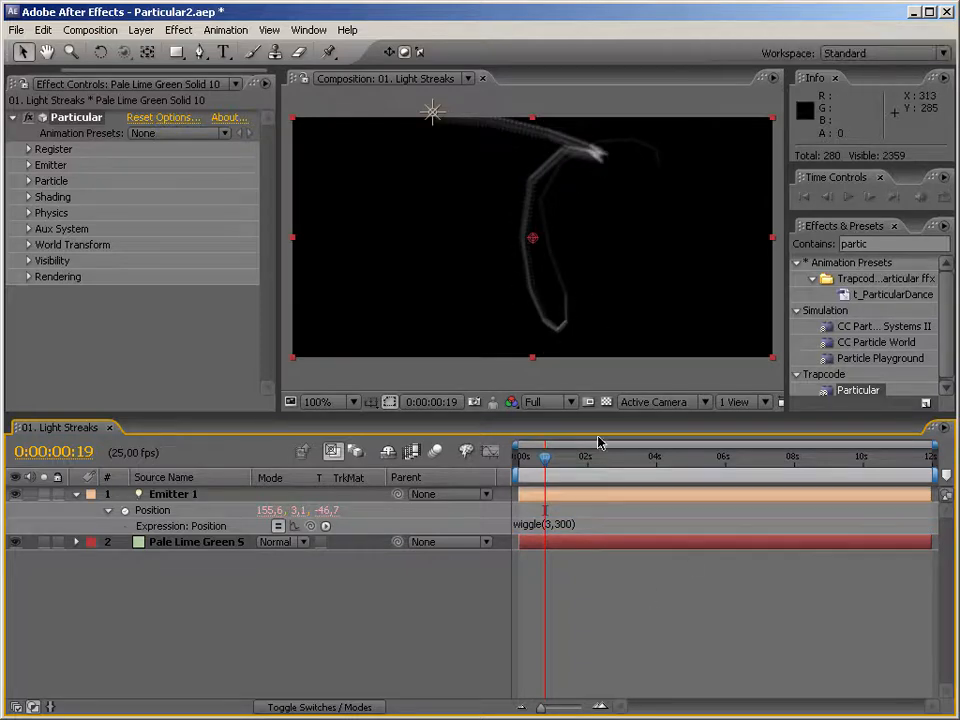
{"action": "left_click_drag", "start_coordinate": [543, 463], "coordinate": [707, 455]}
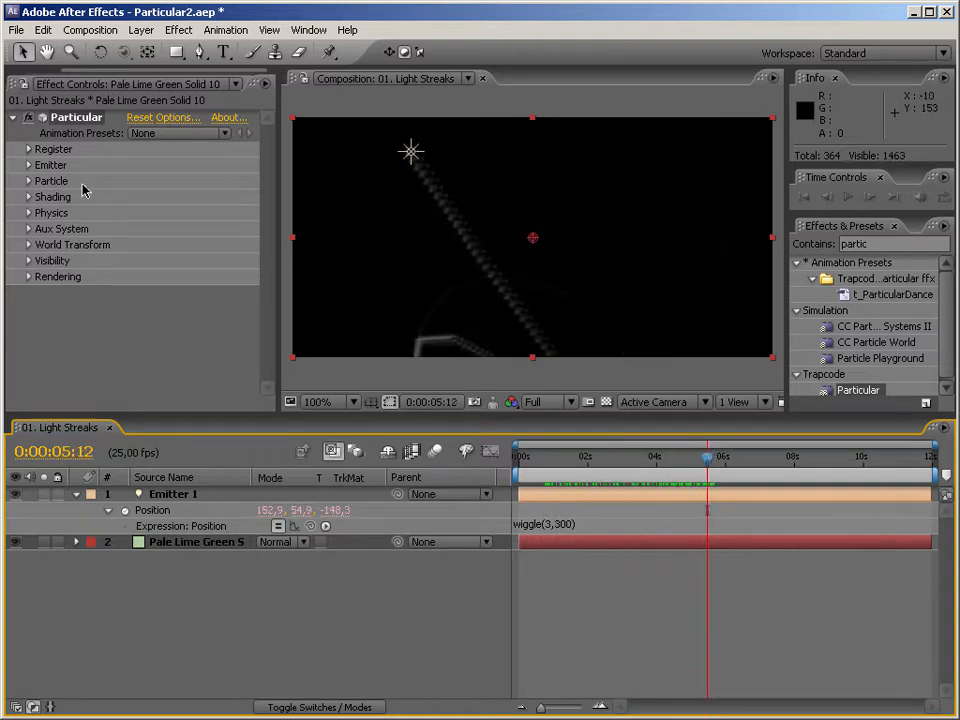
Expand Particular's Emitter group and raise Particles/sec to 3880
{"action": "left_click", "coordinate": [30, 166]}
{"action": "mouse_move", "coordinate": [136, 143]}
{"action": "left_mouse_down"}
{"action": "mouse_move", "coordinate": [367, 201]}
{"action": "mouse_move", "coordinate": [680, 118]}
{"action": "mouse_move", "coordinate": [481, 150]}
{"action": "left_mouse_up"}
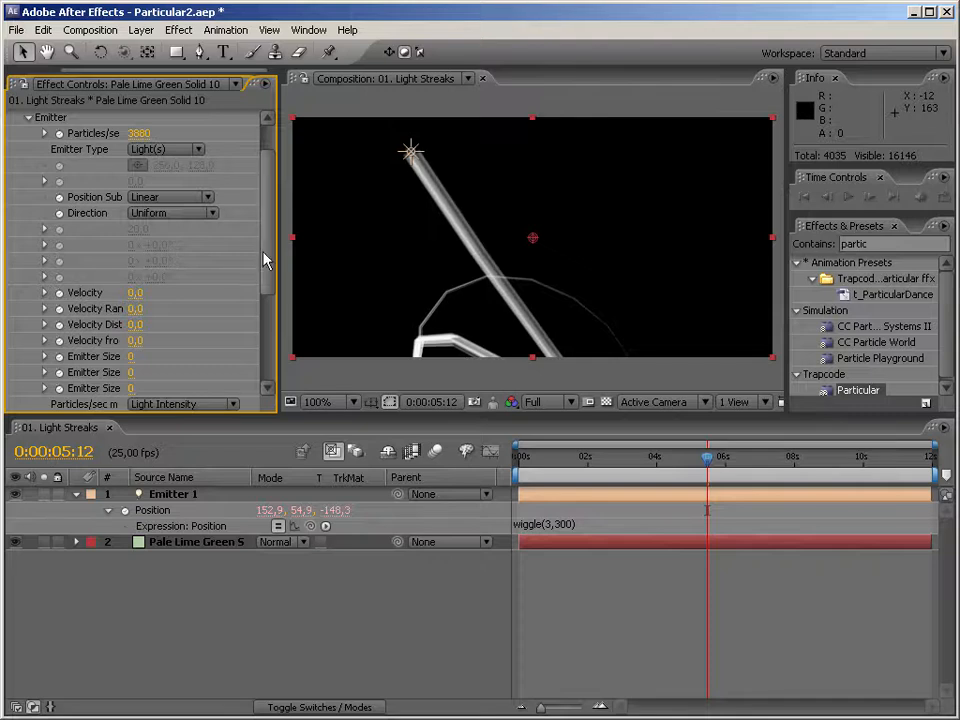
Set the emitter's Position Subframe to 10x Linear and scrub the timeline to check the curve's smoothness
{"action": "left_click_drag", "start_coordinate": [280, 216], "coordinate": [346, 200]}
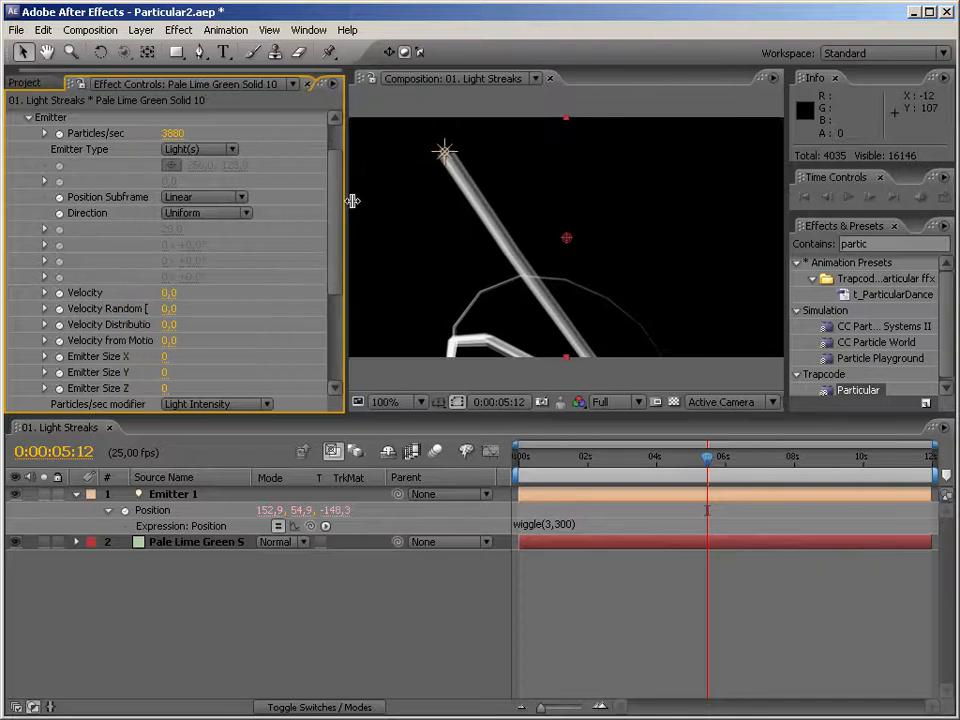
{"action": "left_click", "coordinate": [219, 200]}
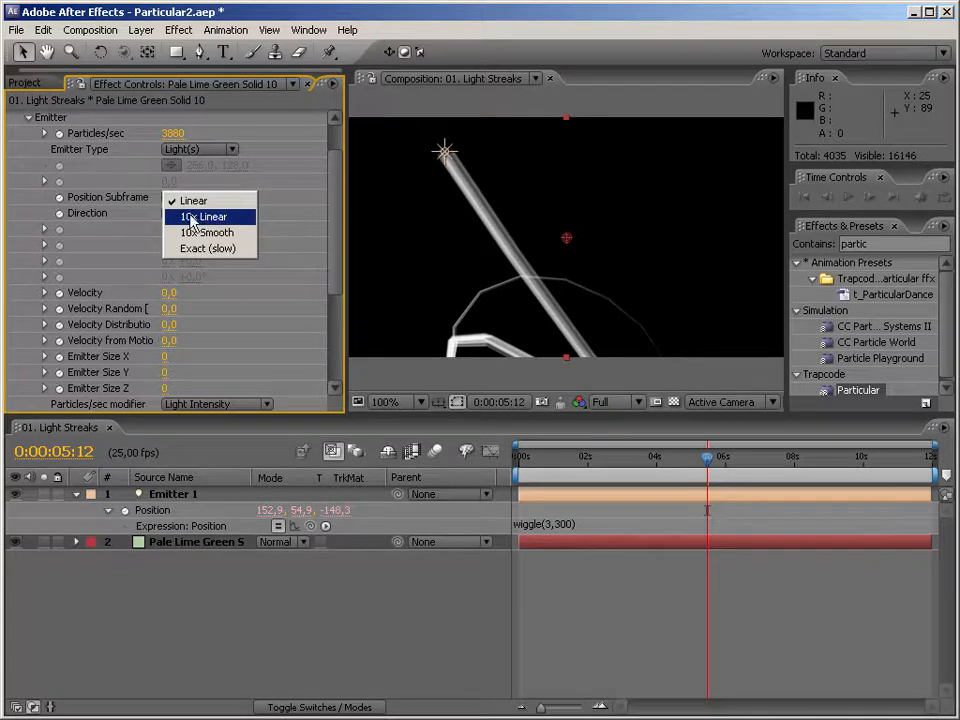
{"action": "left_click", "coordinate": [233, 219]}
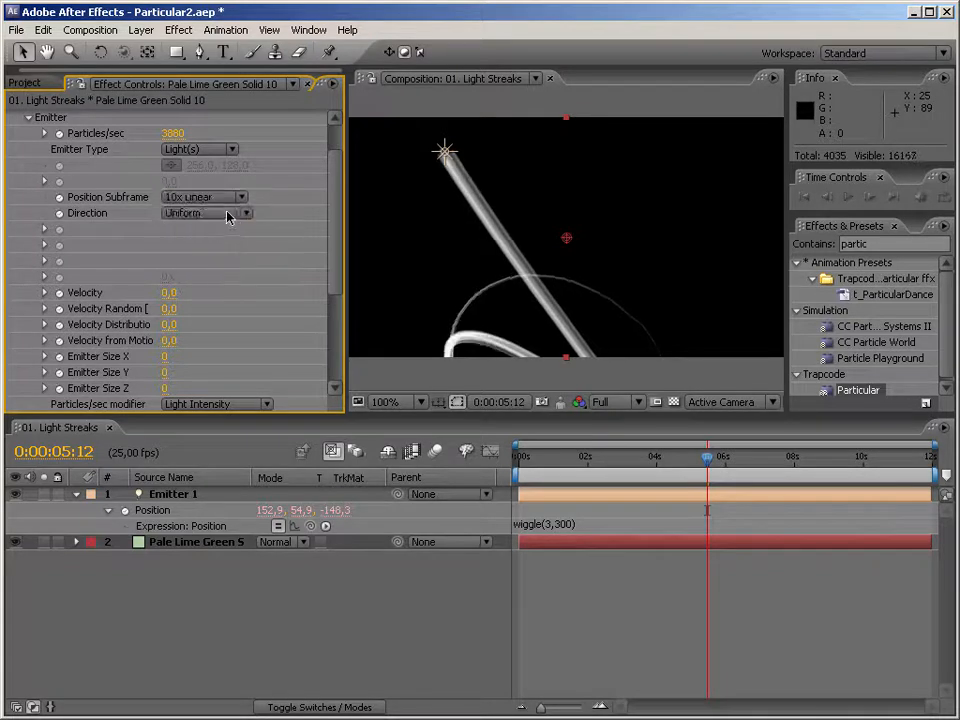
{"action": "left_click", "coordinate": [210, 197]}
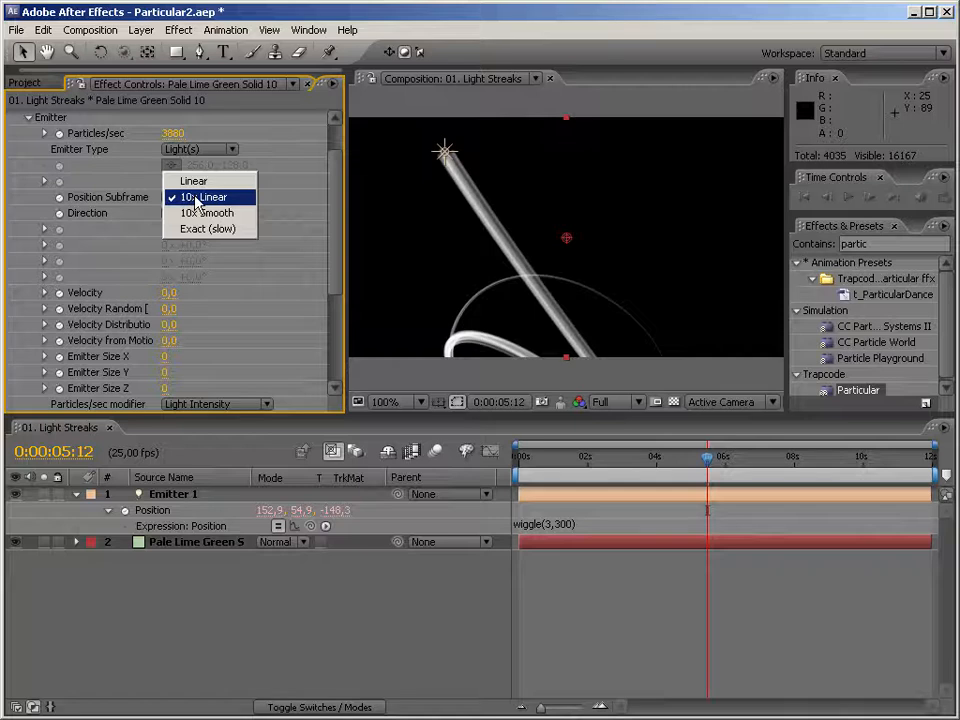
{"action": "left_click", "coordinate": [197, 200]}
{"action": "left_click_drag", "start_coordinate": [348, 256], "coordinate": [235, 255]}
{"action": "mouse_move", "coordinate": [708, 457]}
{"action": "left_mouse_down"}
{"action": "mouse_move", "coordinate": [806, 457]}
{"action": "mouse_move", "coordinate": [787, 466]}
{"action": "left_mouse_up"}
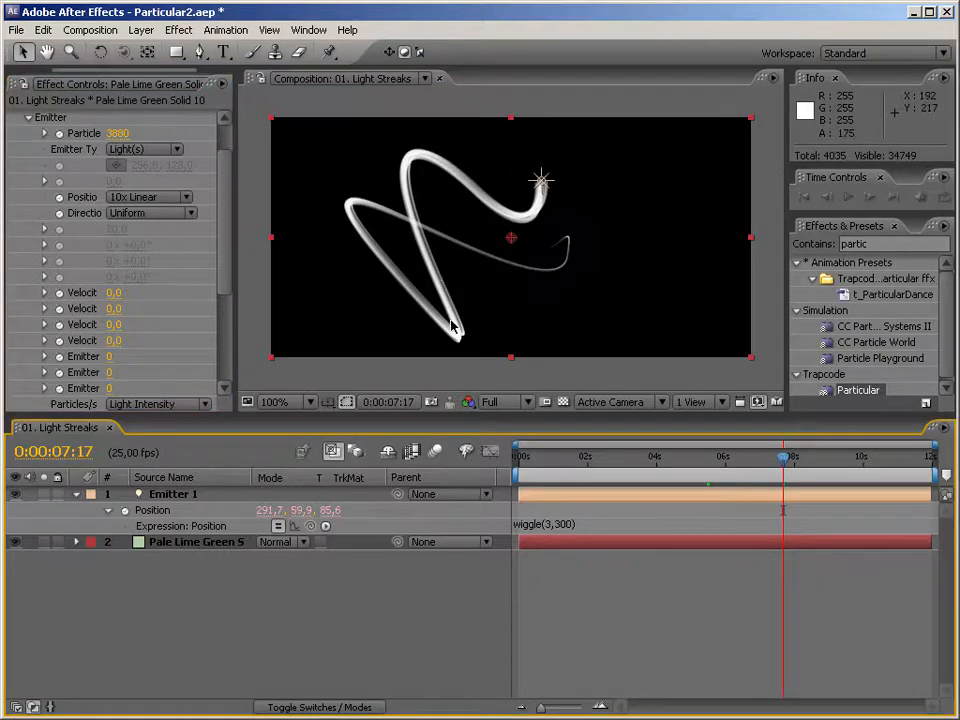
Set the particle Life to 0.5 seconds and scrub the timeline to check the shorter streak
{"action": "left_click_drag", "start_coordinate": [229, 279], "coordinate": [229, 364]}
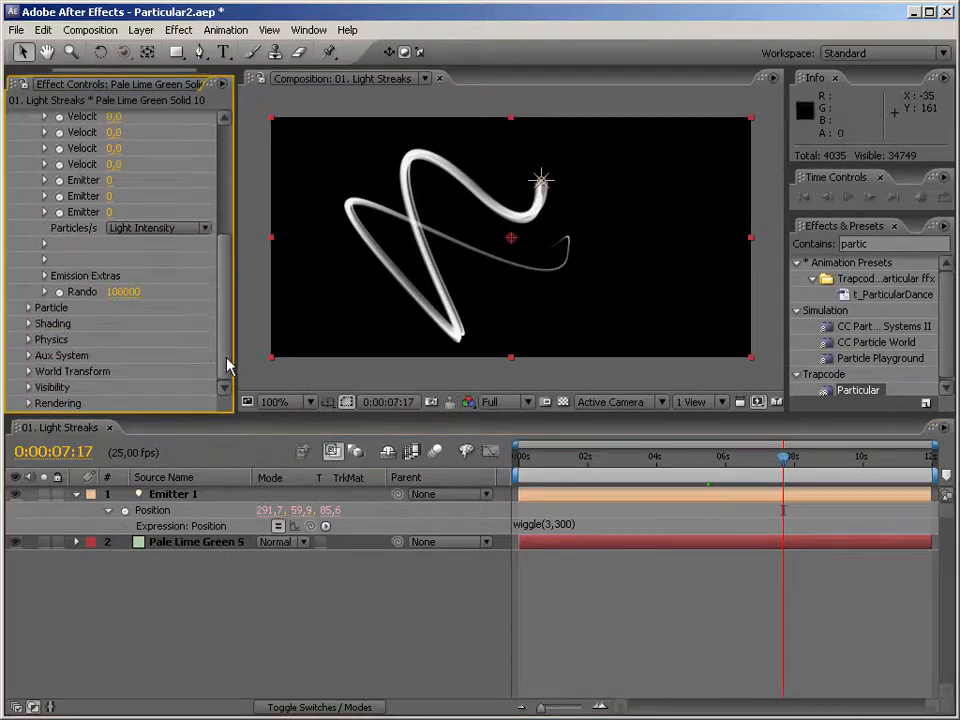
{"action": "left_click", "coordinate": [28, 308]}
{"action": "scroll", "coordinate": [115, 287], "scroll_direction": "down", "scroll_amount": 5}
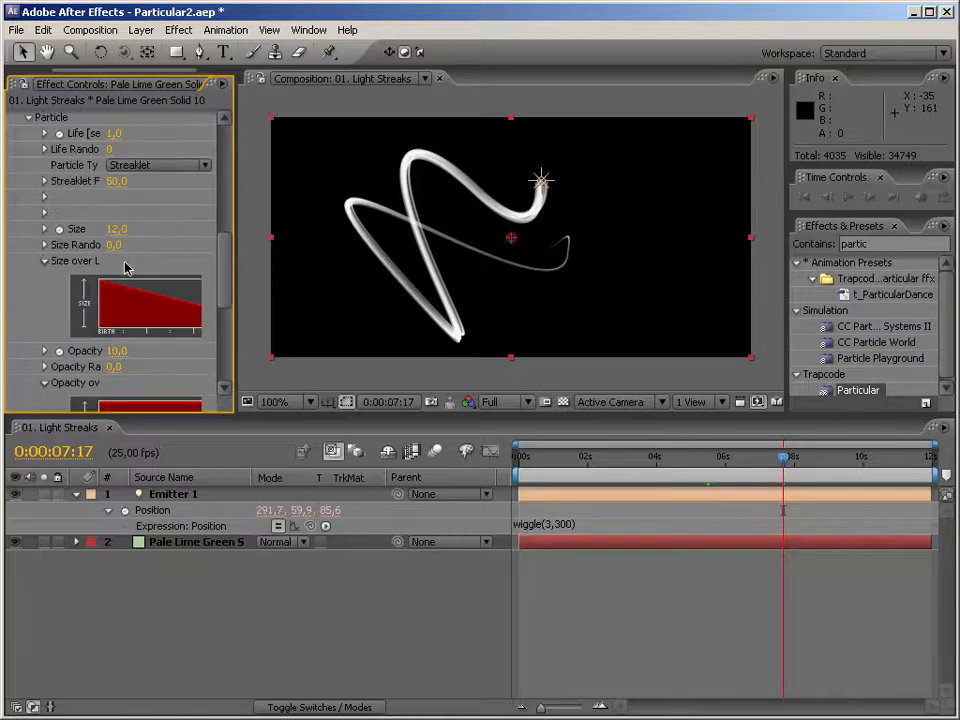
{"action": "type", "text": "0.5"}
{"action": "key", "text": "Return"}
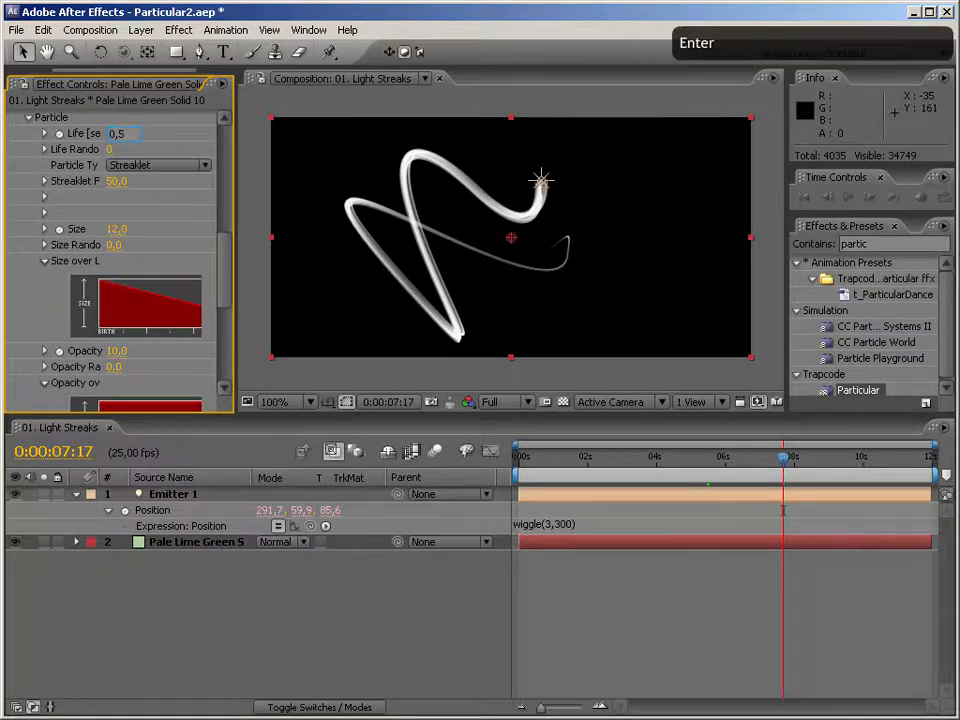
{"action": "left_click_drag", "start_coordinate": [540, 456], "coordinate": [744, 460]}
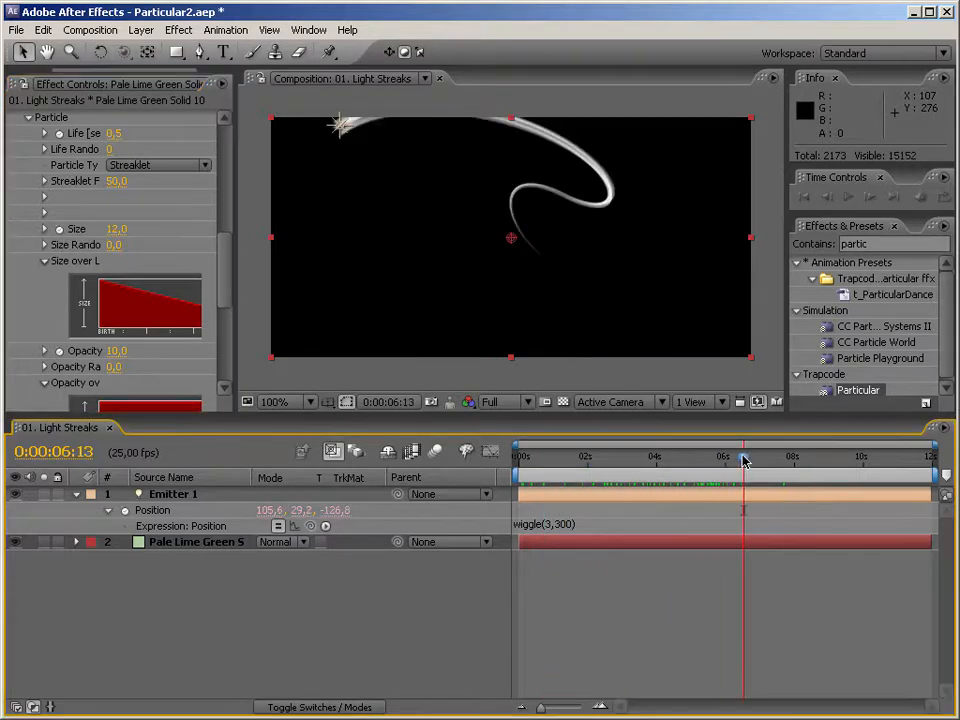
Collapse Particular's Emitter and Particle groups, keeping the solid layer selected
{"action": "left_click_drag", "start_coordinate": [224, 261], "coordinate": [224, 125]}
{"action": "left_click", "coordinate": [27, 170]}
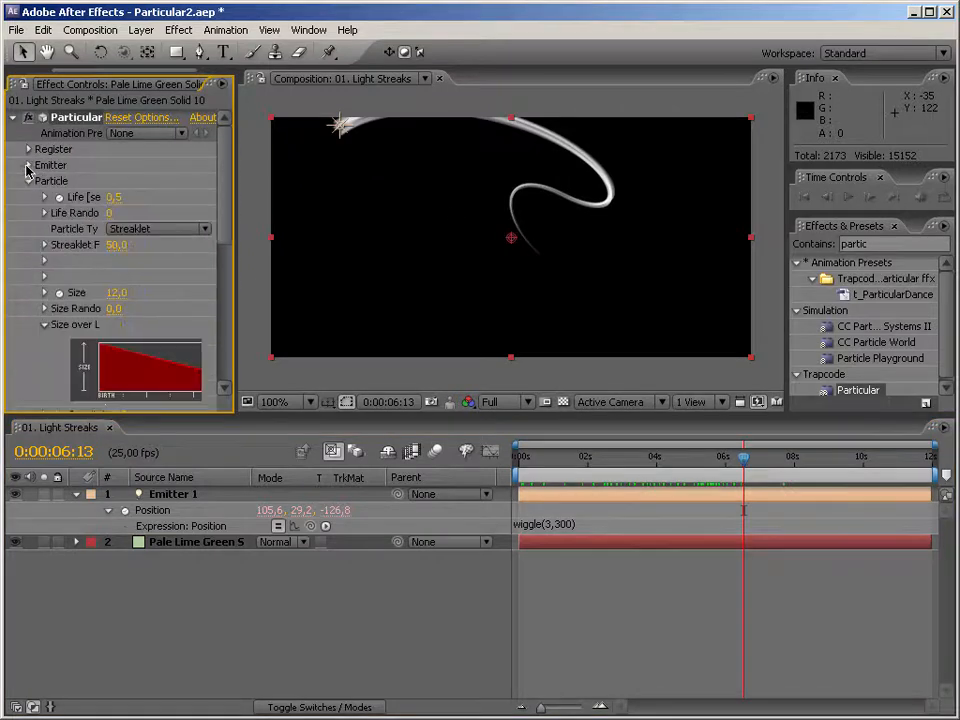
{"action": "left_click", "coordinate": [175, 495]}
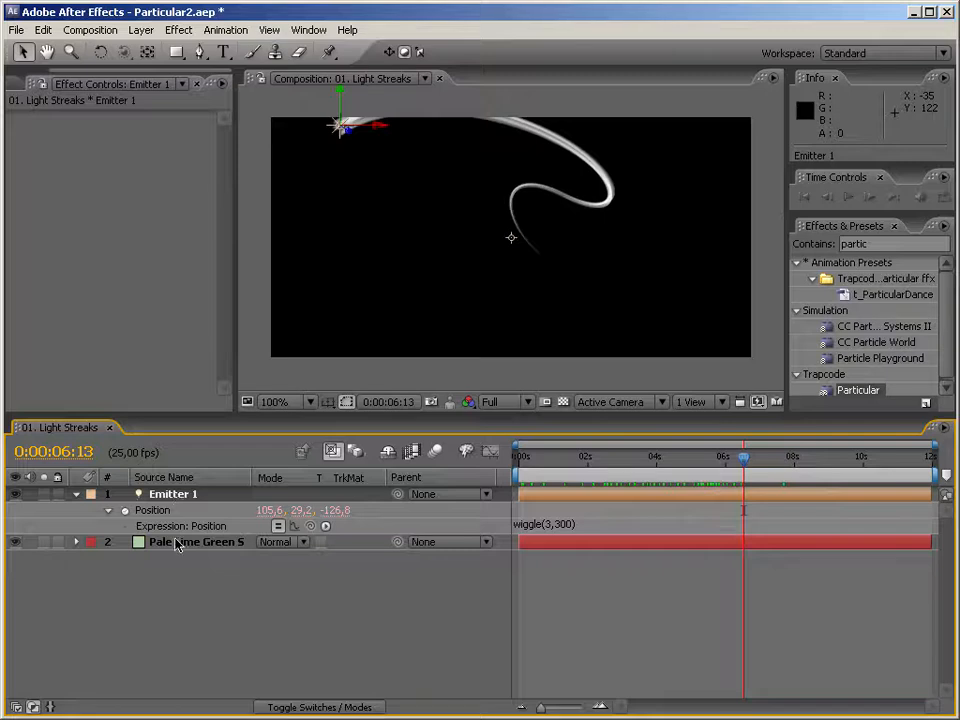
{"action": "left_click", "coordinate": [175, 541]}
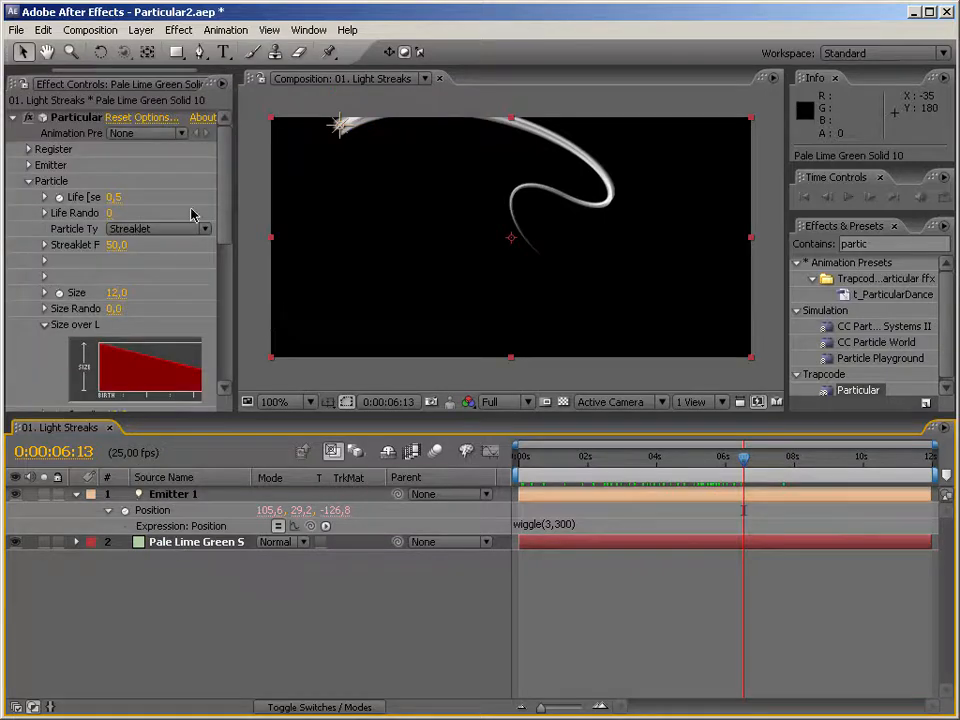
{"action": "left_click", "coordinate": [28, 182]}
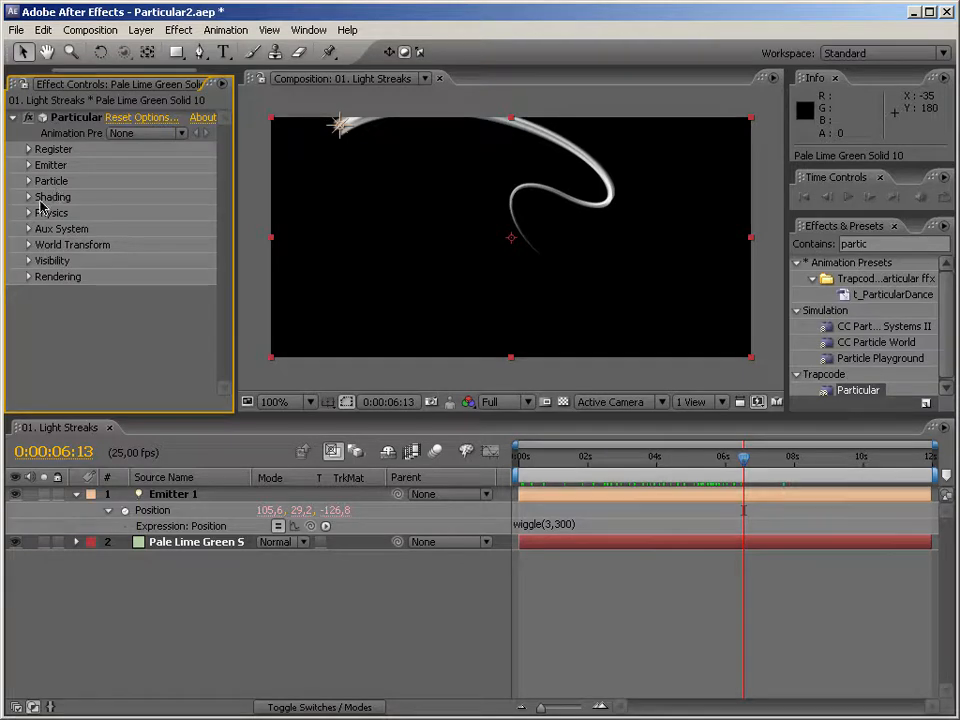
Turn on Particular's Shading with Natural (Lux) light falloff and a Nominal Distance of 120, and scrub to check it
{"action": "left_click", "coordinate": [29, 198]}
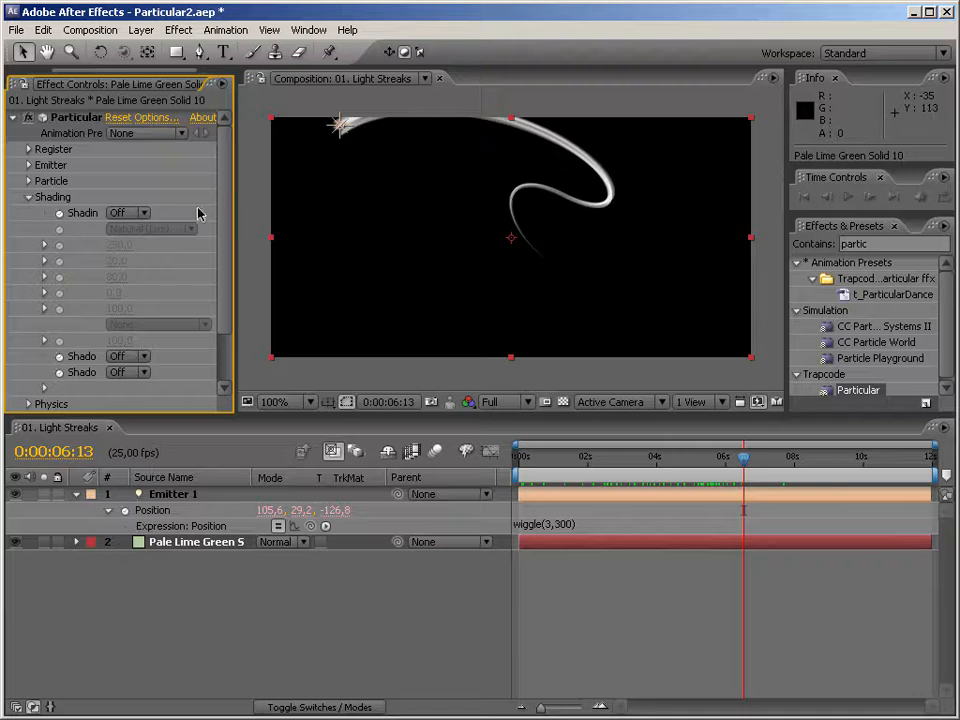
{"action": "left_click_drag", "start_coordinate": [240, 225], "coordinate": [295, 220]}
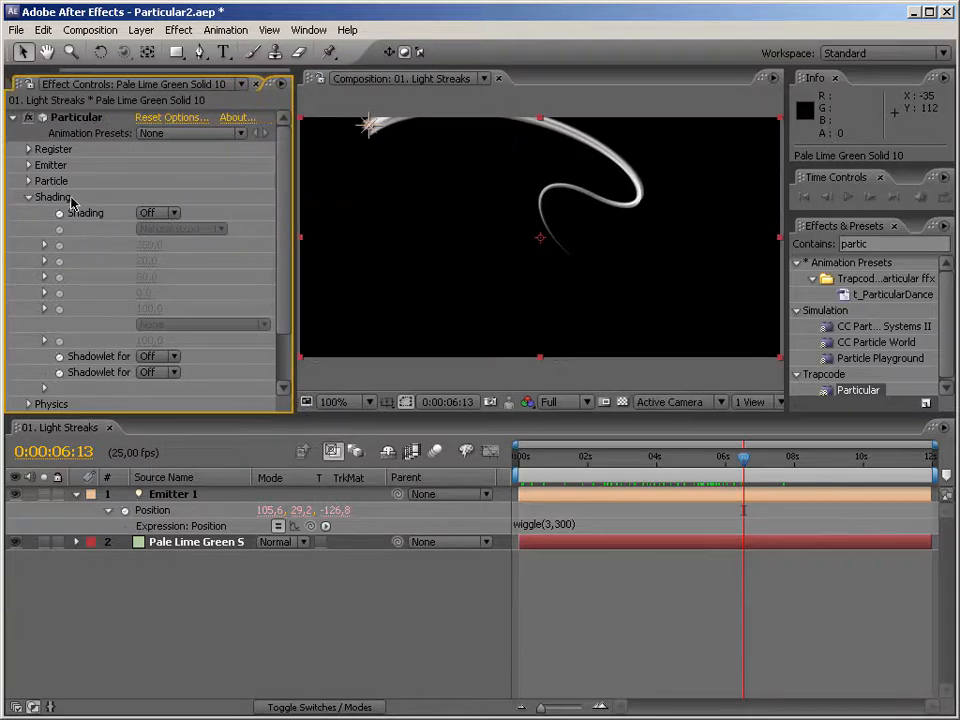
{"action": "left_click", "coordinate": [172, 213]}
{"action": "left_click", "coordinate": [165, 233]}
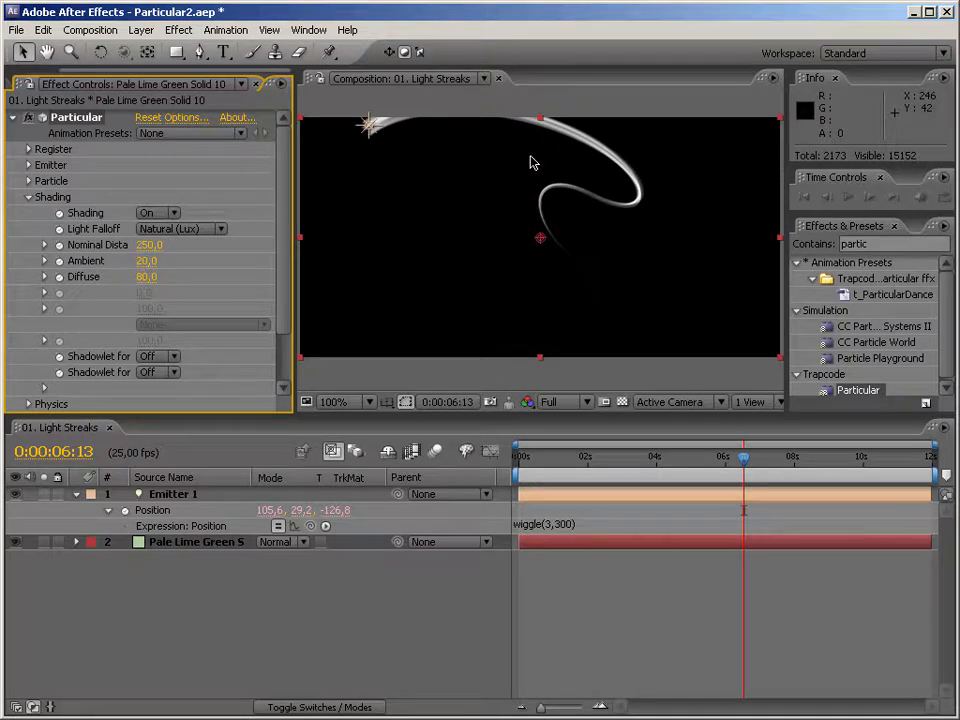
{"action": "left_click_drag", "start_coordinate": [146, 244], "coordinate": [140, 244]}
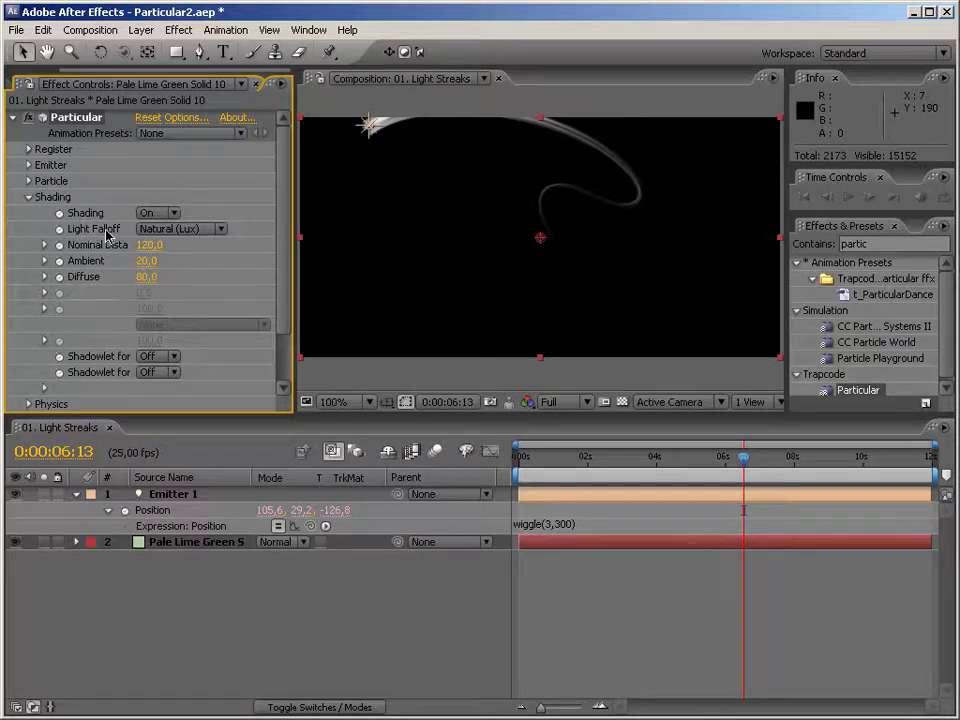
{"action": "left_click", "coordinate": [207, 231]}
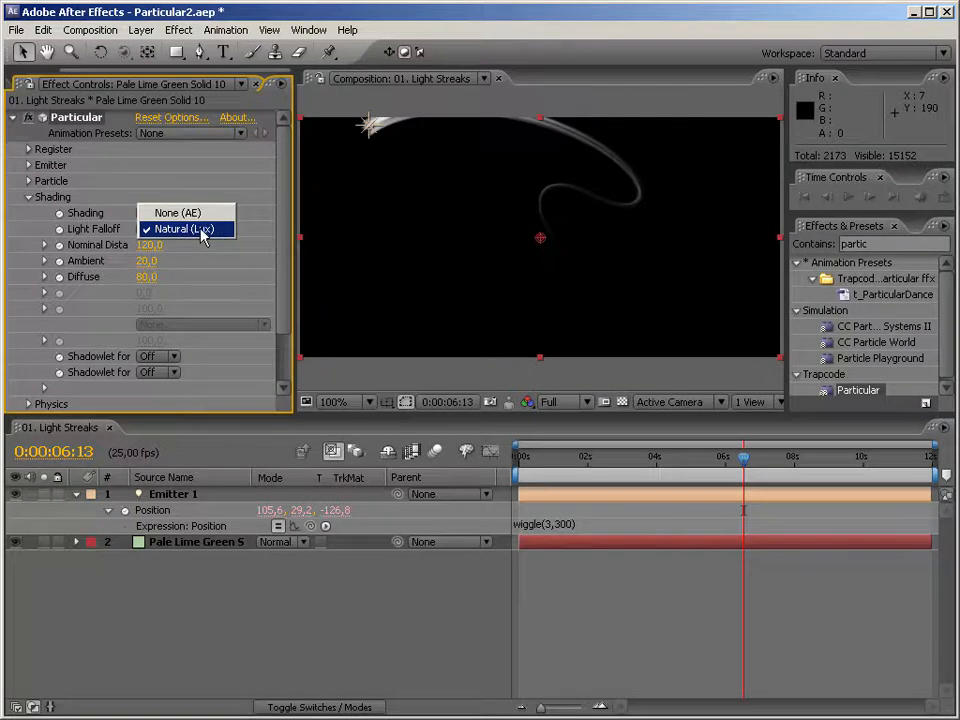
{"action": "left_click", "coordinate": [190, 229]}
{"action": "mouse_move", "coordinate": [648, 462]}
{"action": "left_mouse_down"}
{"action": "mouse_move", "coordinate": [786, 457]}
{"action": "mouse_move", "coordinate": [738, 457]}
{"action": "left_mouse_up"}
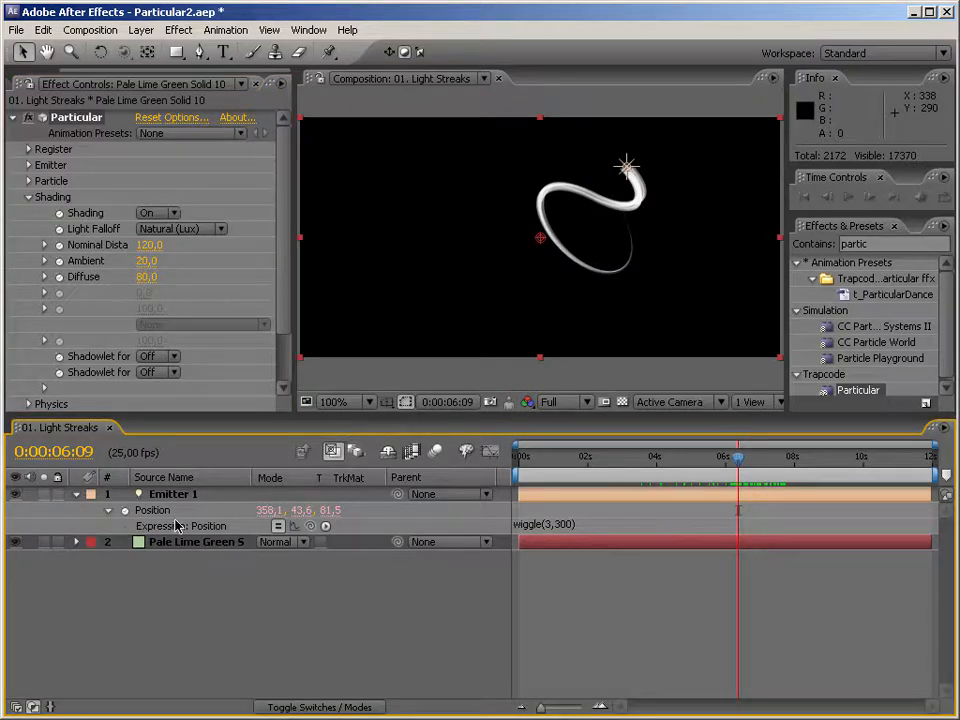
Change the Emitter 1 light's color to cyan 00F0FF in its Light Options
{"action": "left_click", "coordinate": [77, 495]}
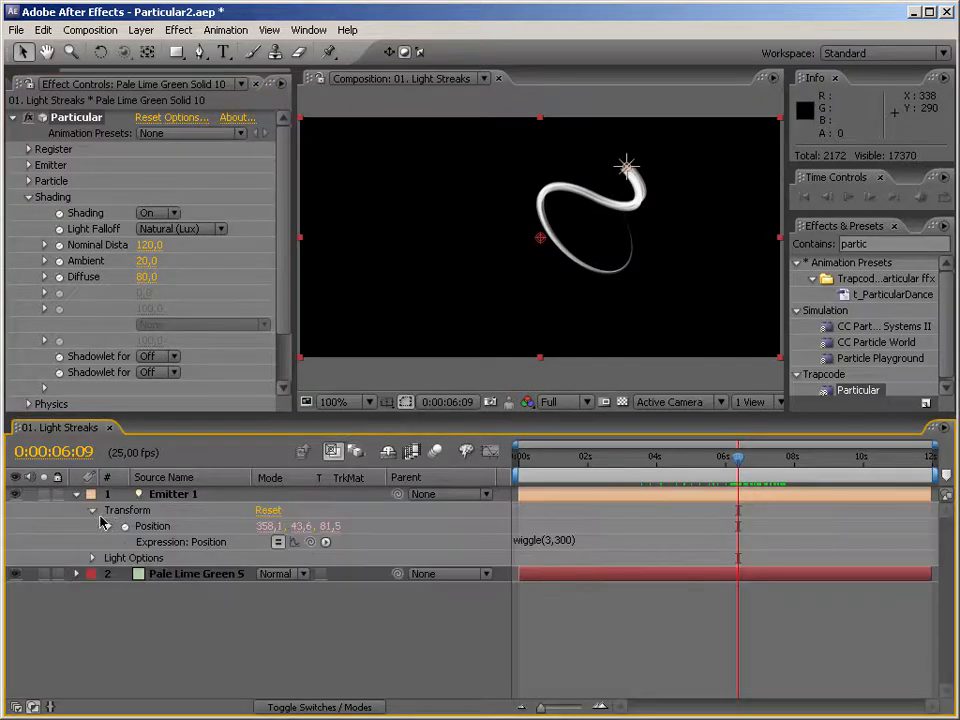
{"action": "left_click", "coordinate": [92, 558]}
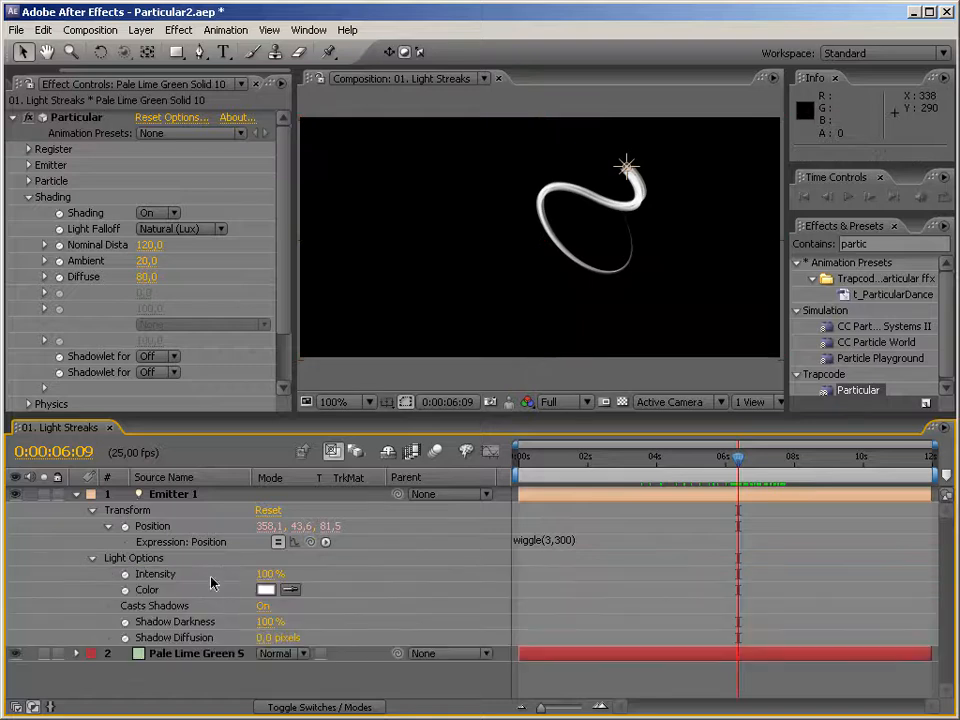
{"action": "left_click", "coordinate": [265, 590]}
{"action": "left_click_drag", "start_coordinate": [497, 396], "coordinate": [497, 316]}
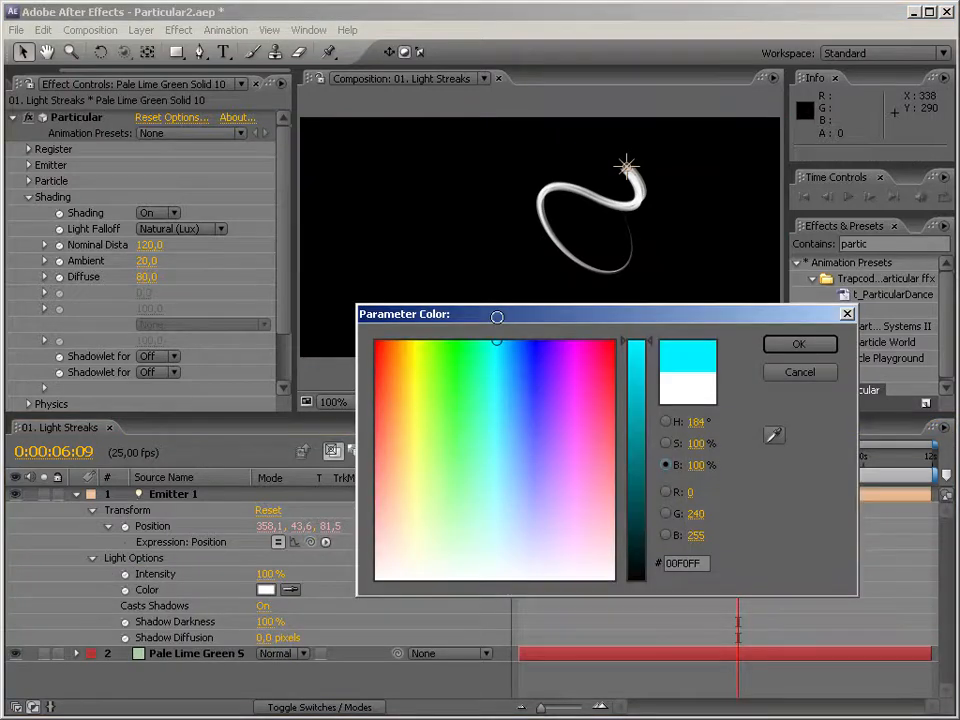
{"action": "left_click", "coordinate": [799, 345]}
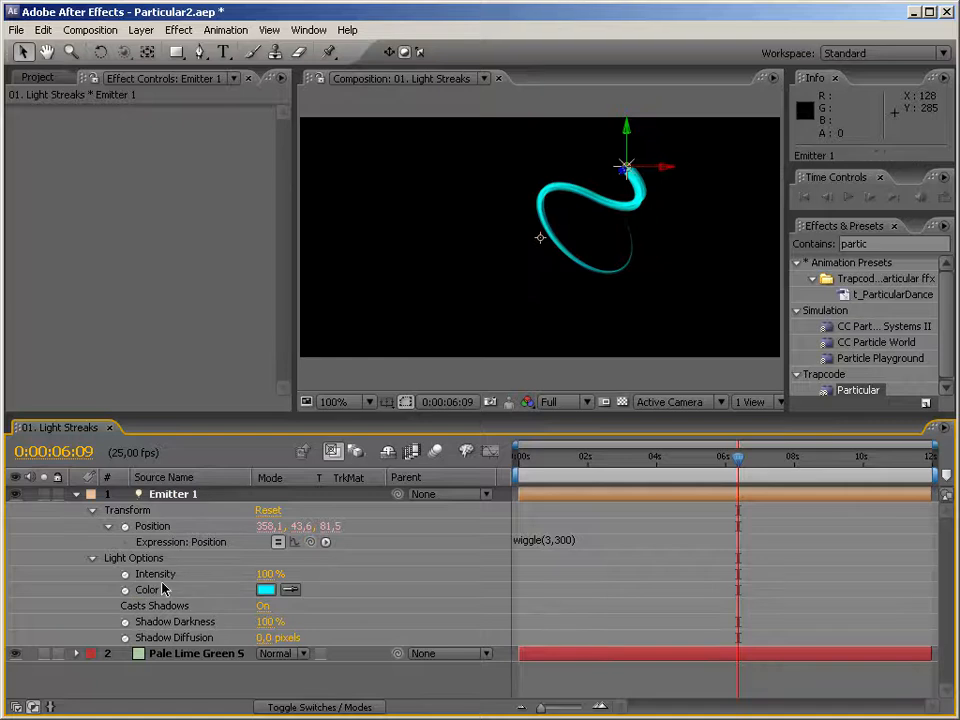
Change the Particular particle Color on the Pale Lime Green solid to light blue 599FFF
{"action": "left_click", "coordinate": [185, 655]}
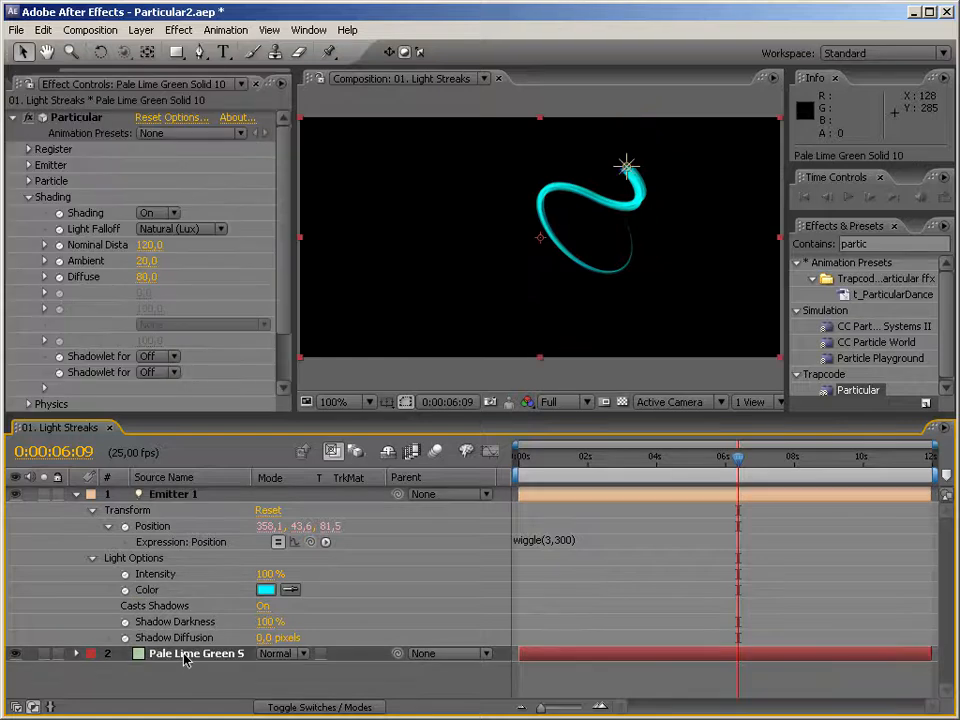
{"action": "left_click", "coordinate": [29, 198]}
{"action": "left_click", "coordinate": [29, 182]}
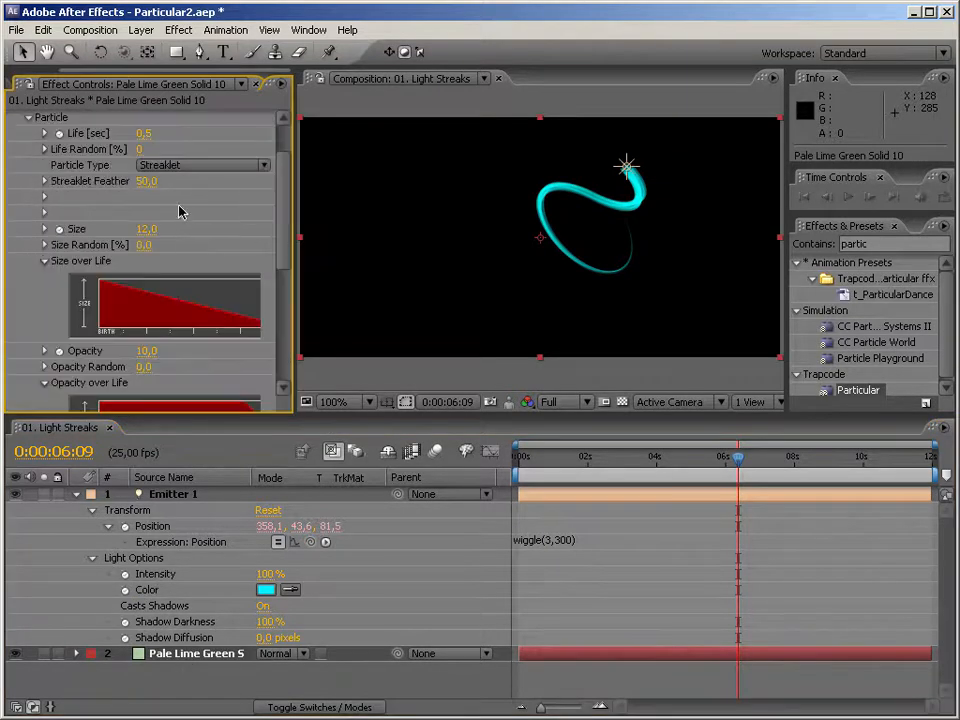
{"action": "left_click_drag", "start_coordinate": [281, 214], "coordinate": [281, 275]}
{"action": "scroll", "coordinate": [281, 275], "scroll_direction": "down", "scroll_amount": 3}
{"action": "left_click", "coordinate": [146, 273]}
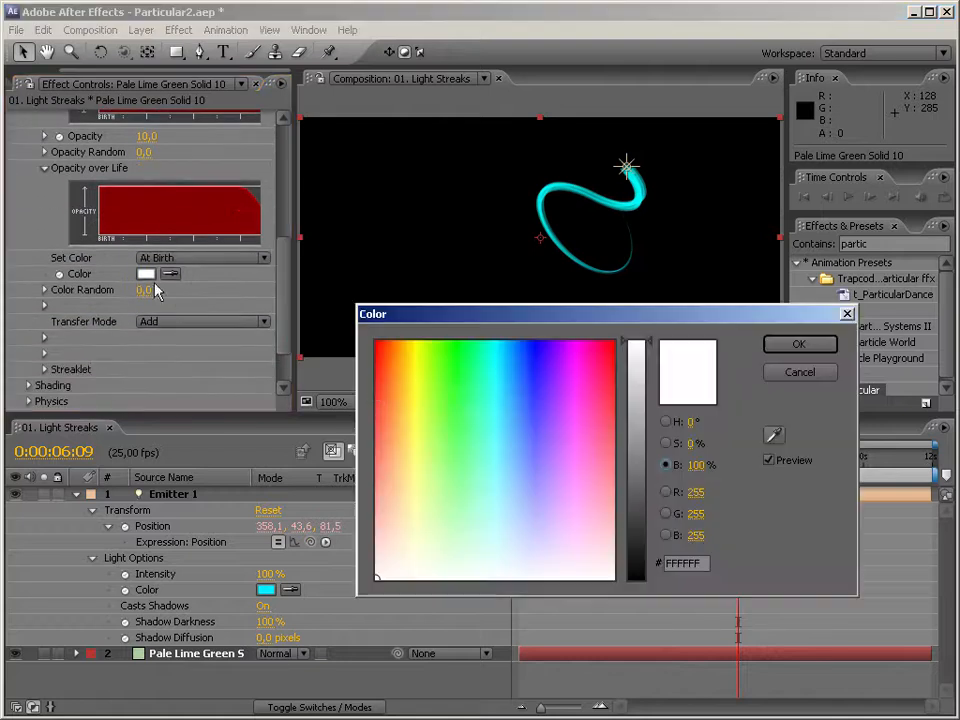
{"action": "left_click", "coordinate": [517, 424]}
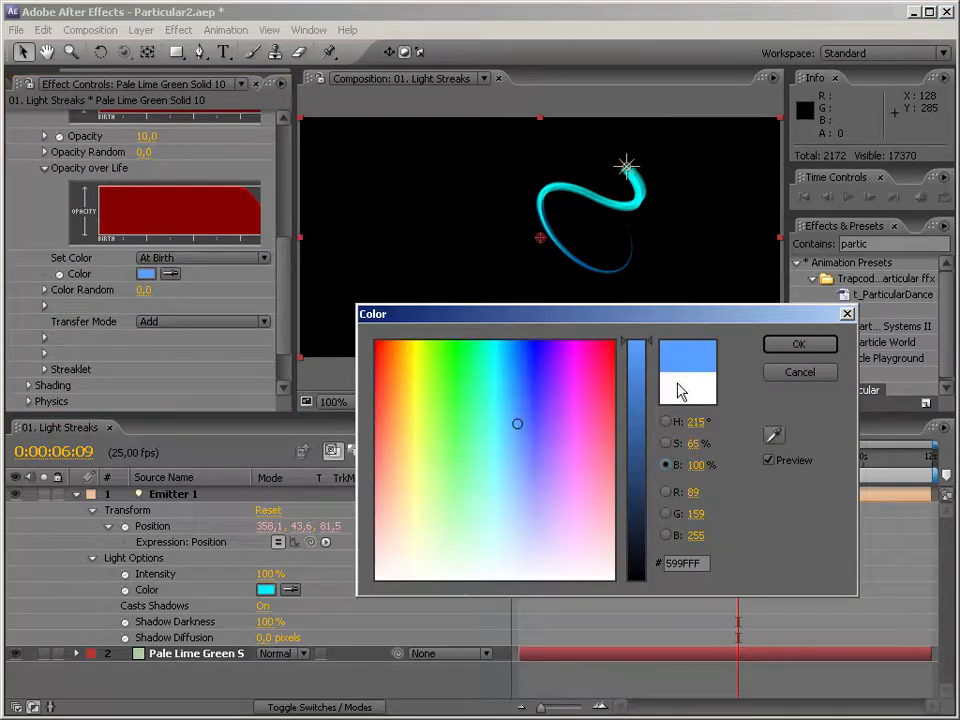
{"action": "left_click", "coordinate": [797, 344]}
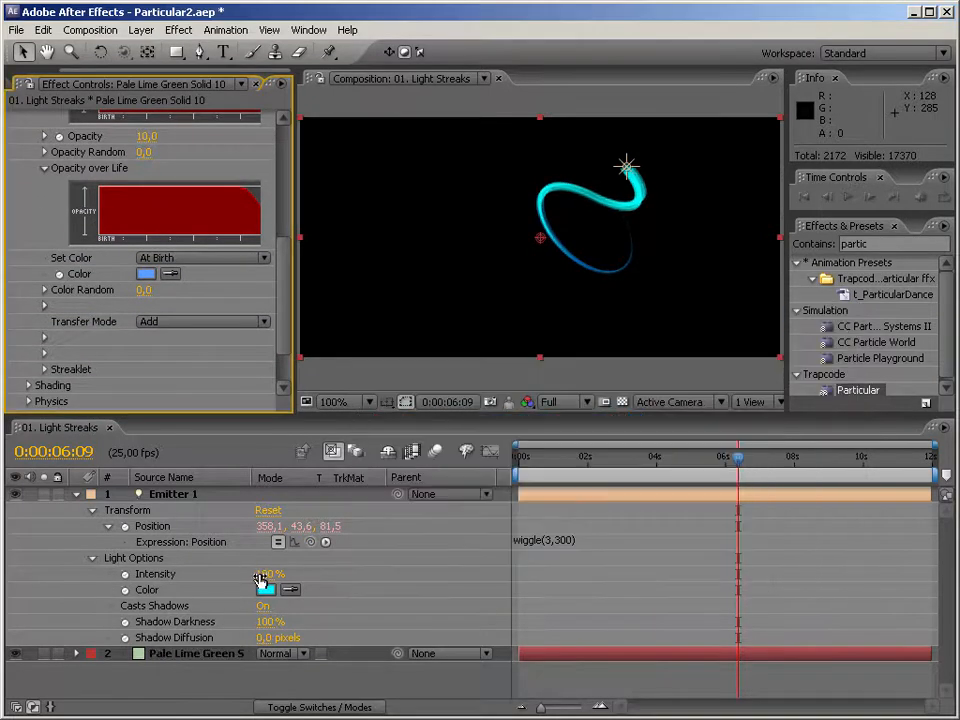
Lower the Emitter 1 light's Intensity to 30% and RAM preview the streak from the start of the composition
{"action": "mouse_move", "coordinate": [266, 577]}
{"action": "left_mouse_down"}
{"action": "mouse_move", "coordinate": [190, 569]}
{"action": "mouse_move", "coordinate": [398, 571]}
{"action": "left_mouse_up"}
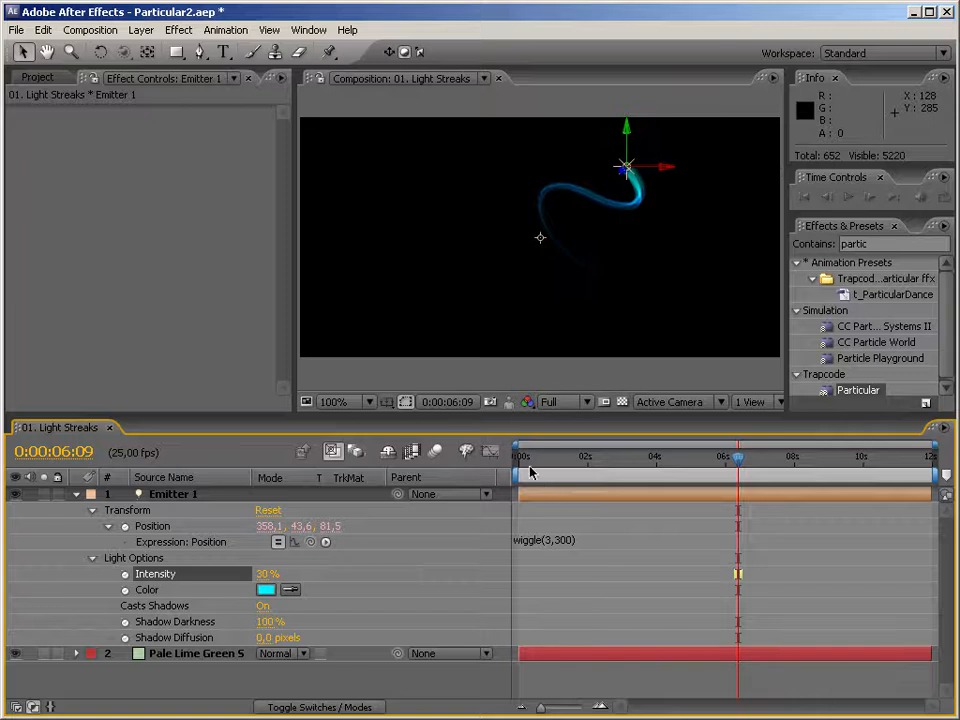
{"action": "left_click_drag", "start_coordinate": [525, 458], "coordinate": [501, 465]}
{"action": "key", "text": "KP_0"}
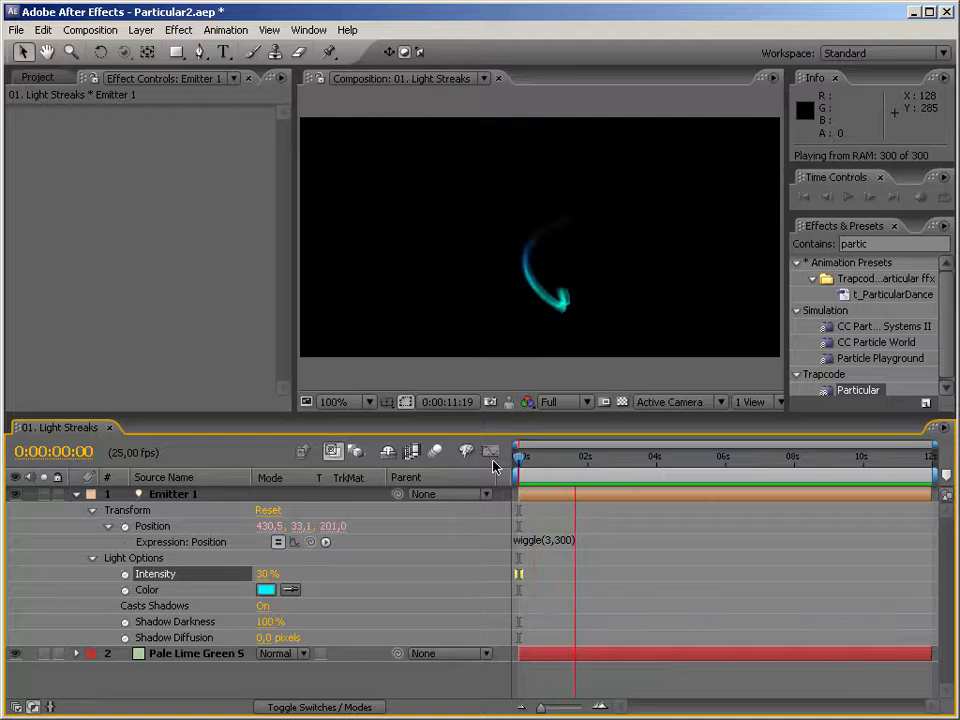
{"action": "key", "text": "KP_0"}
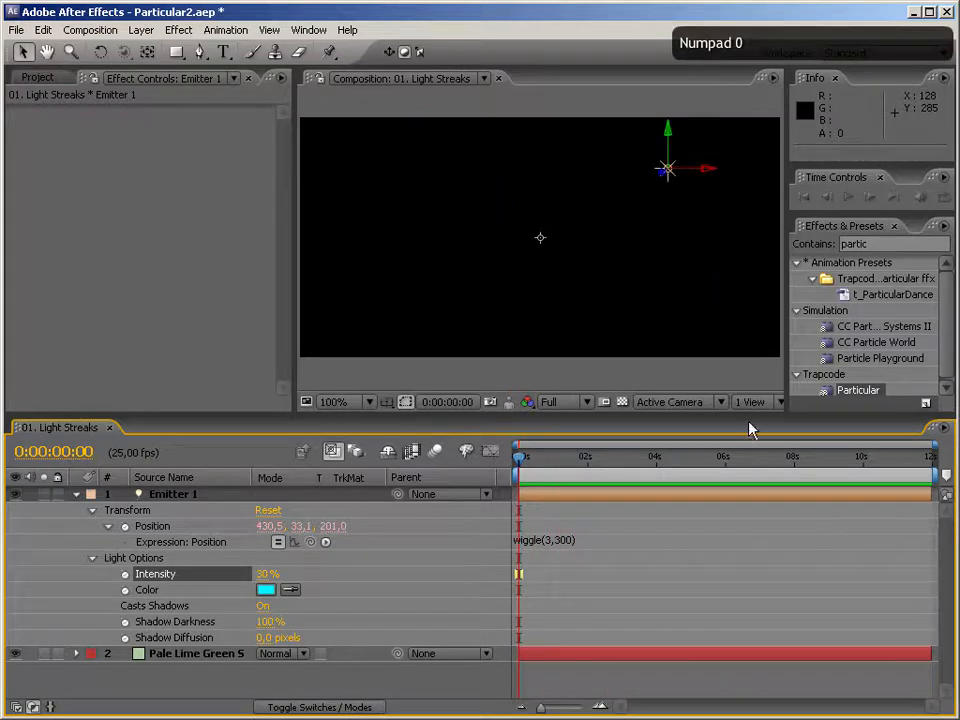
Change the Emitter 1 light's Position expression to wiggle(1,300)
{"action": "left_click", "coordinate": [705, 456]}
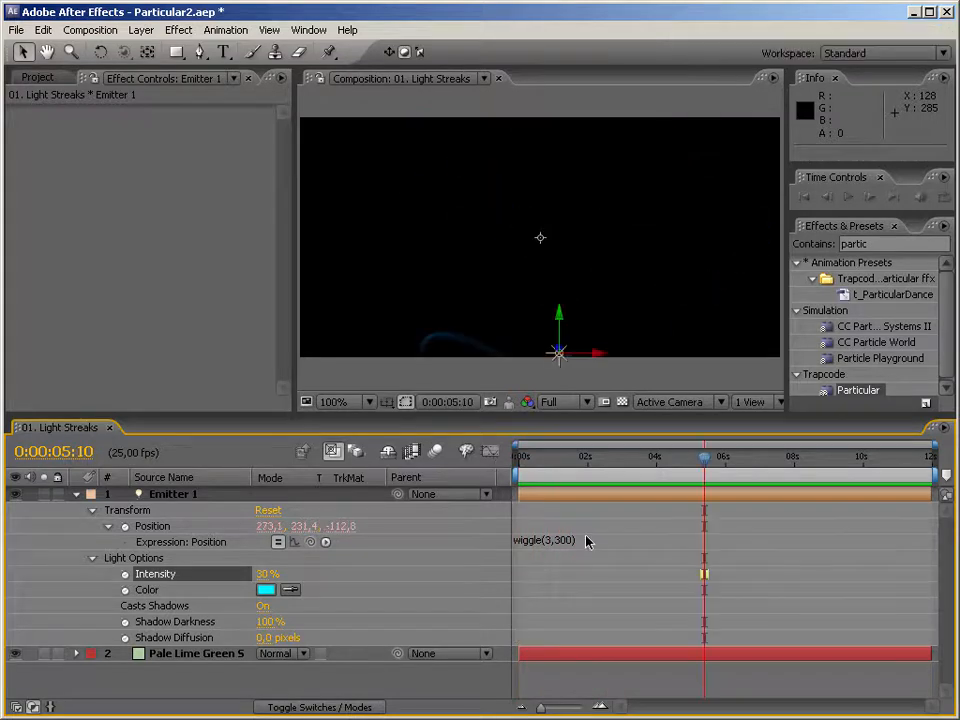
{"action": "left_click", "coordinate": [587, 541]}
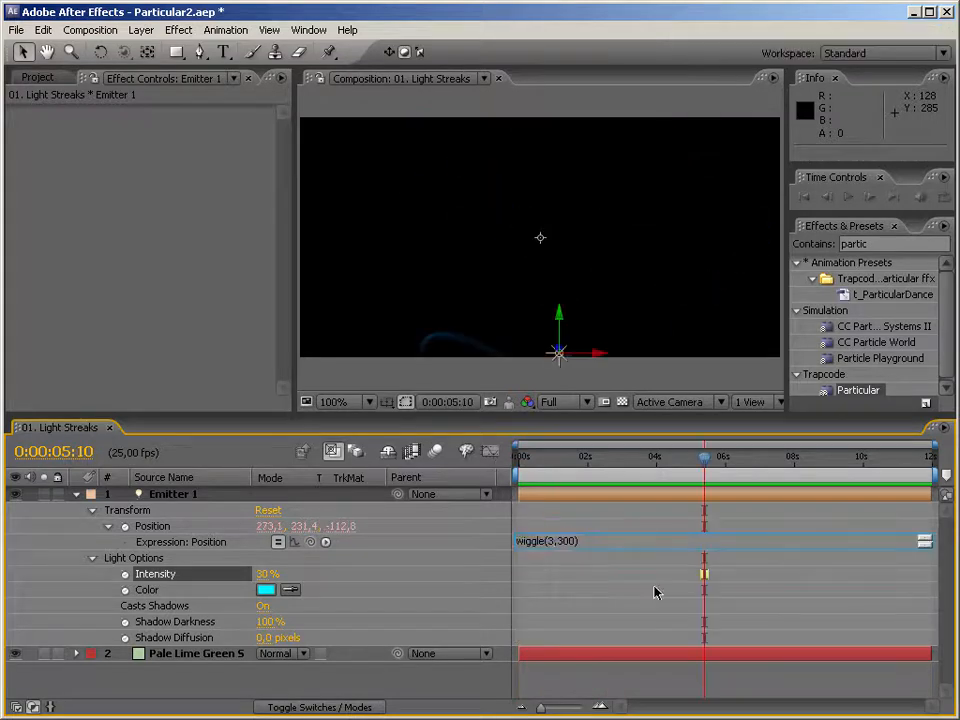
{"action": "type", "text": "1"}
{"action": "key", "text": "KP_Enter"}
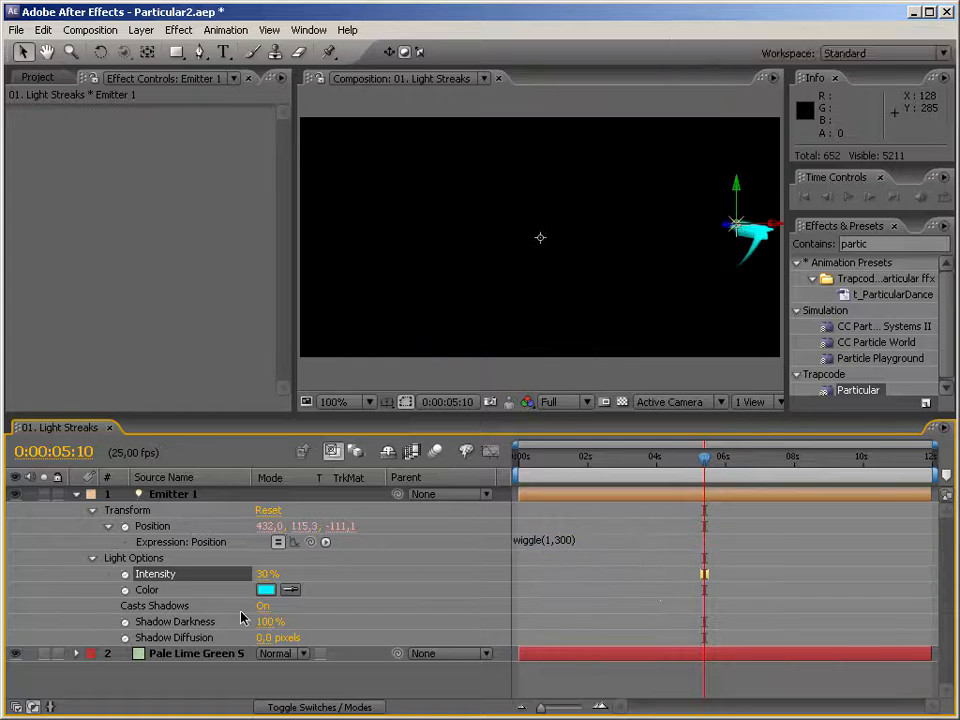
Set Particular's particle Life to 1 second on the solid layer and RAM preview the longer streak
{"action": "left_click", "coordinate": [196, 655]}
{"action": "left_click", "coordinate": [145, 197]}
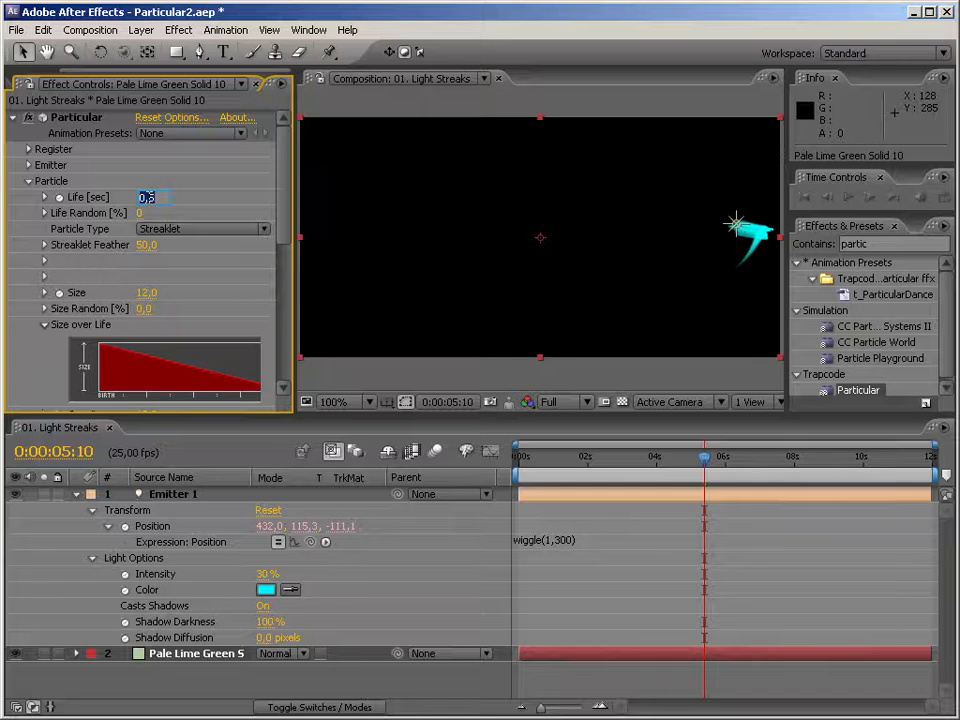
{"action": "type", "text": "1"}
{"action": "key", "text": "Return"}
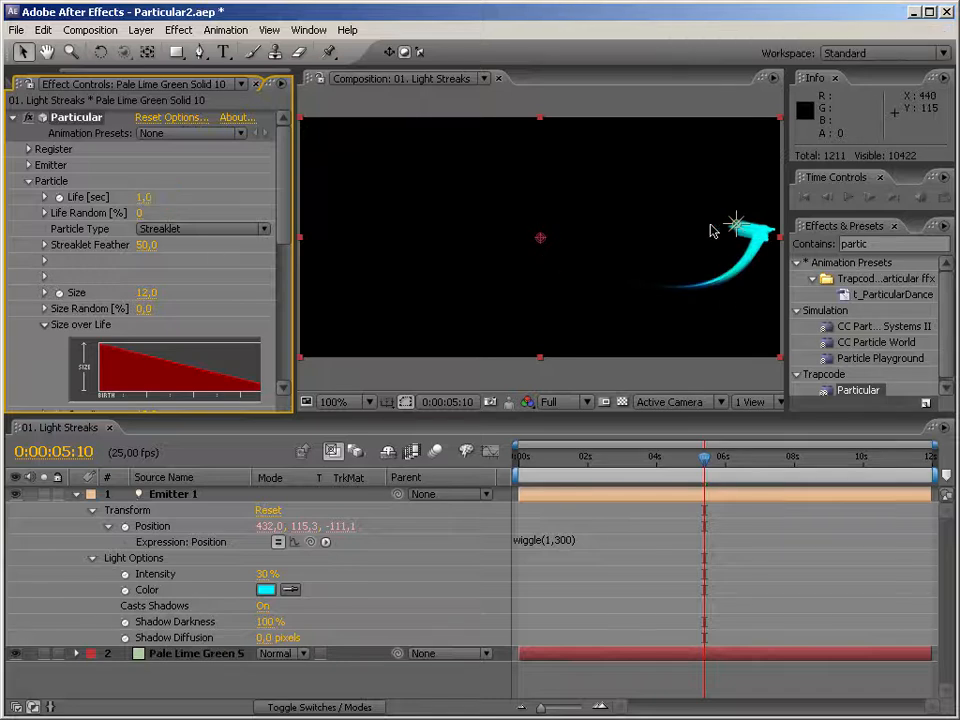
{"action": "left_click_drag", "start_coordinate": [614, 457], "coordinate": [541, 458]}
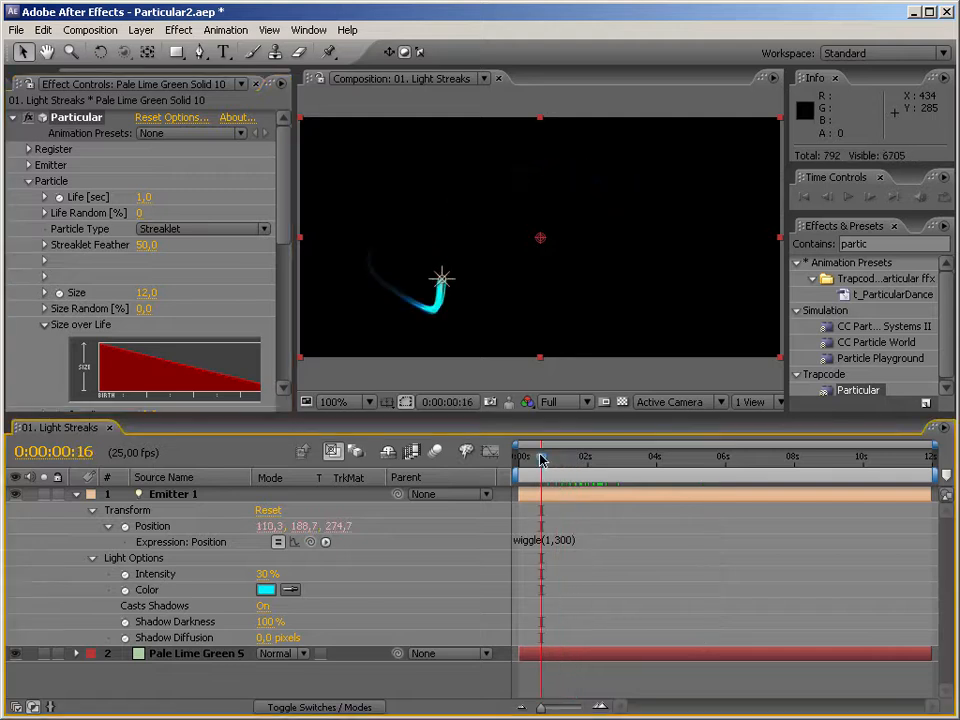
{"action": "key", "text": "KP_0"}
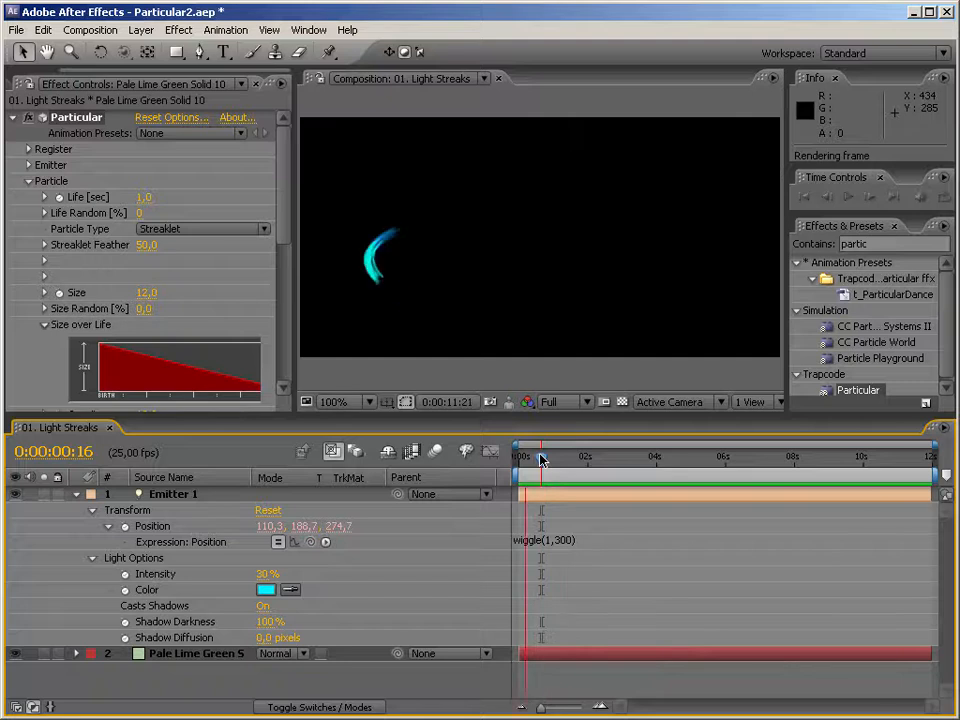
{"action": "key", "text": "KP_0"}
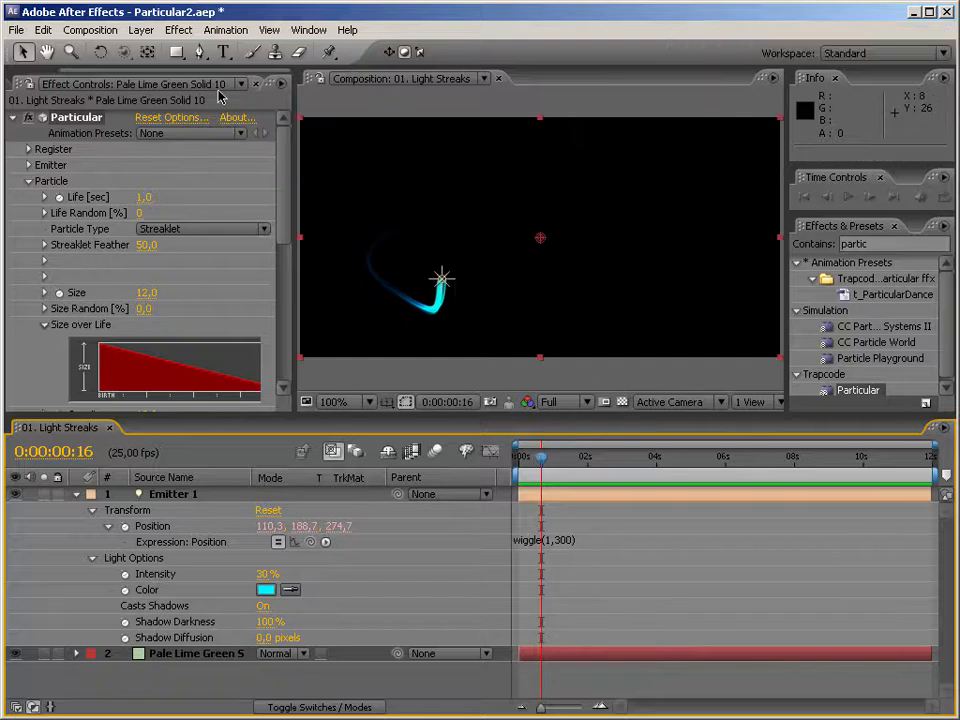
Create a new composition from dark_alley.jpg and move it out of the Sources folder to the project root
{"action": "left_click", "coordinate": [42, 85]}
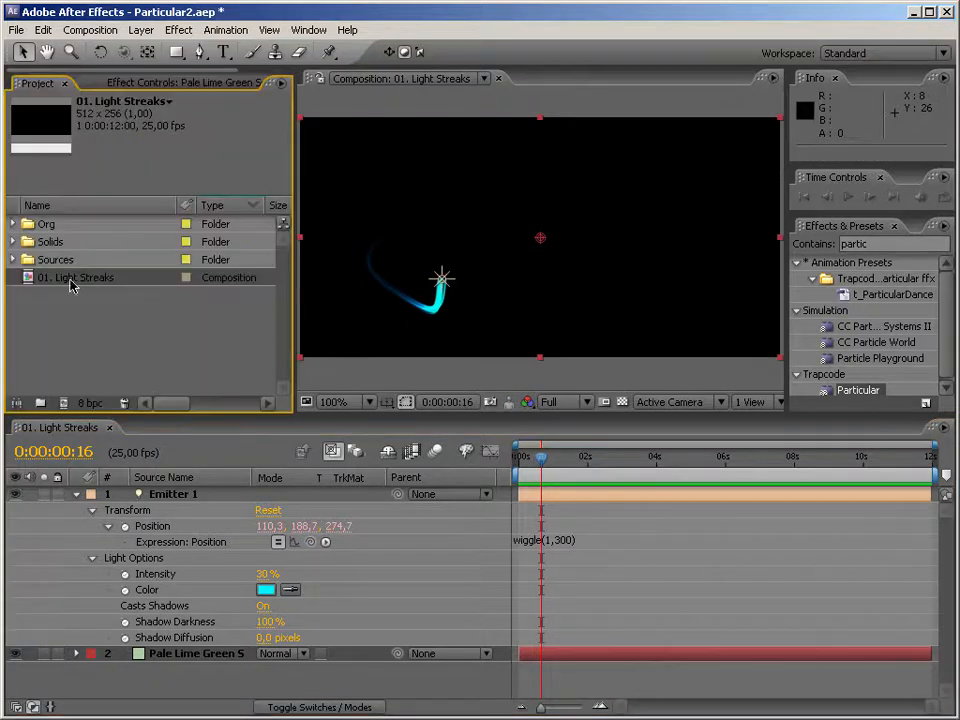
{"action": "left_click", "coordinate": [75, 377]}
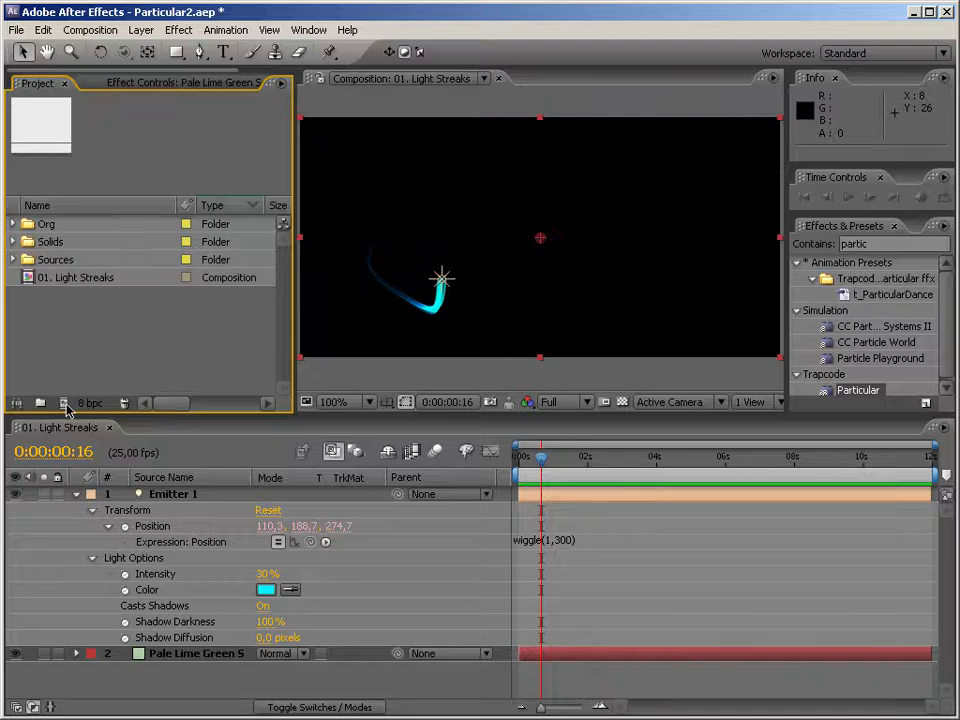
{"action": "left_click", "coordinate": [13, 260]}
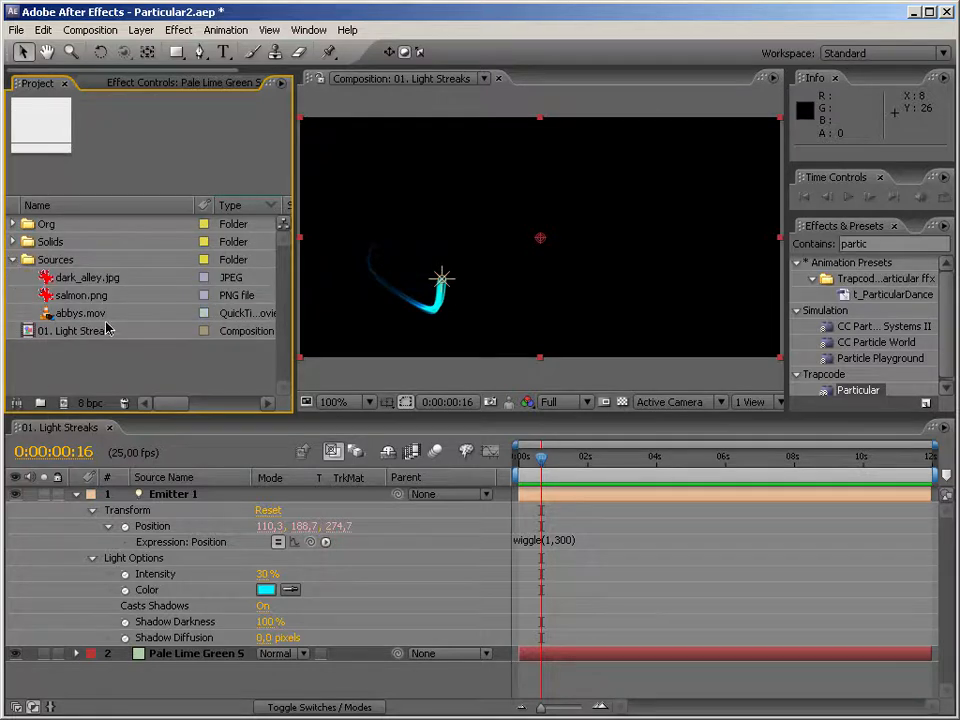
{"action": "left_click_drag", "start_coordinate": [82, 278], "coordinate": [64, 402]}
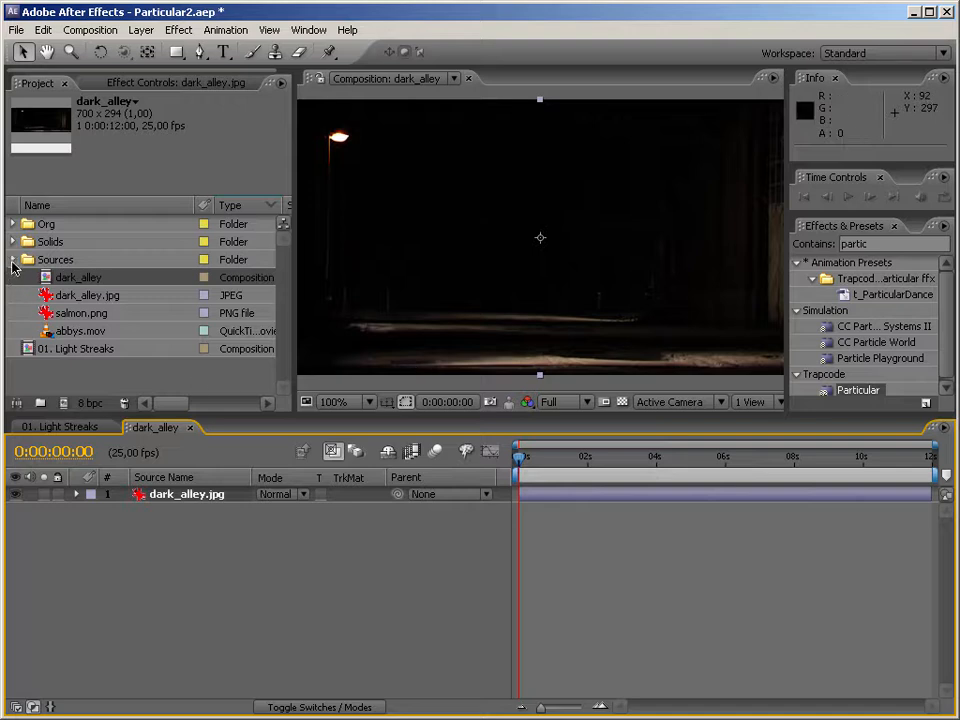
{"action": "left_click", "coordinate": [13, 261]}
{"action": "left_click", "coordinate": [13, 260]}
{"action": "mouse_move", "coordinate": [82, 281]}
{"action": "left_mouse_down"}
{"action": "mouse_move", "coordinate": [119, 348]}
{"action": "mouse_move", "coordinate": [92, 385]}
{"action": "left_mouse_up"}
{"action": "left_click", "coordinate": [13, 260]}
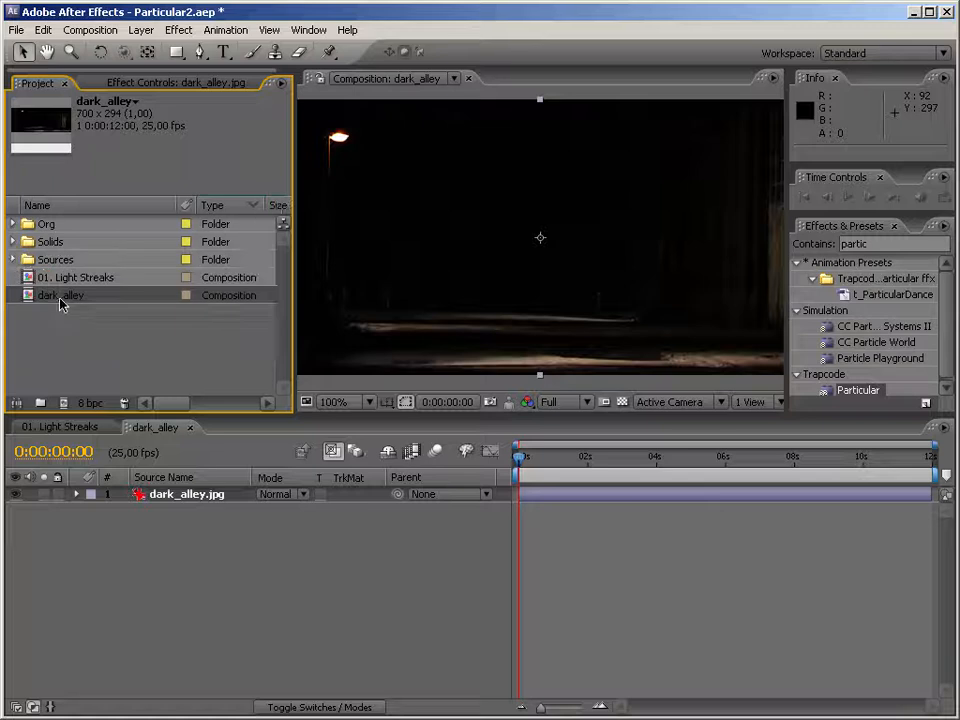
Rename the dark_alley composition to "02. Dark Alley"
{"action": "key", "text": "Return"}
{"action": "type", "text": "02. Dark"}
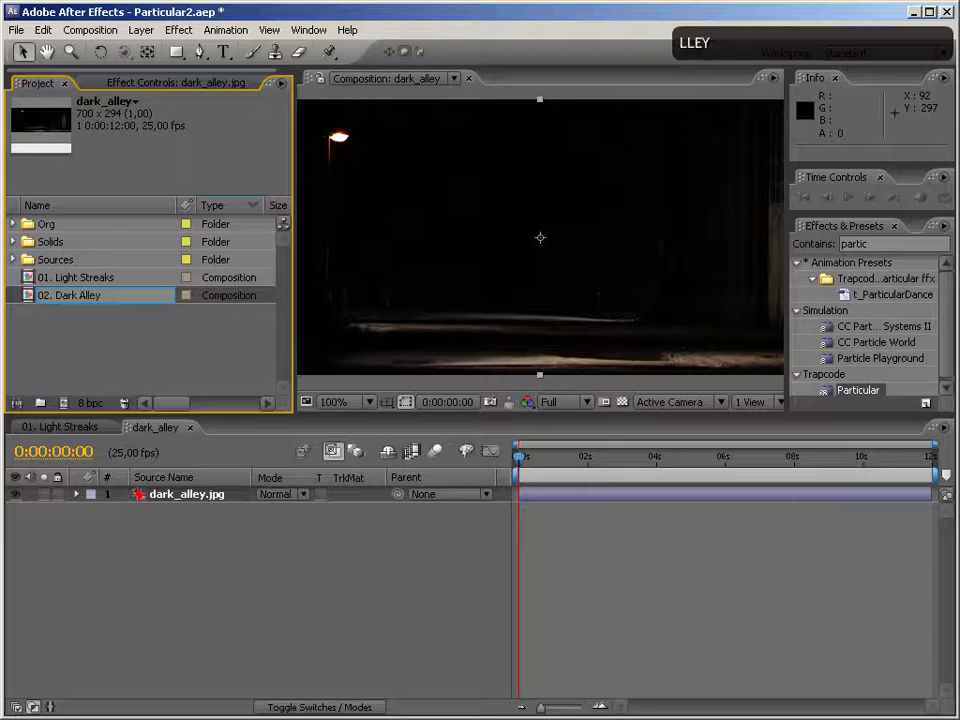
{"action": "type", "text": " Alley"}
{"action": "key", "text": "Return"}
Add a 700 × 294 pale lime green solid above dark_alley.jpg, apply Particular to it and scrub to view the particles
{"action": "left_click_drag", "start_coordinate": [295, 257], "coordinate": [90, 259]}
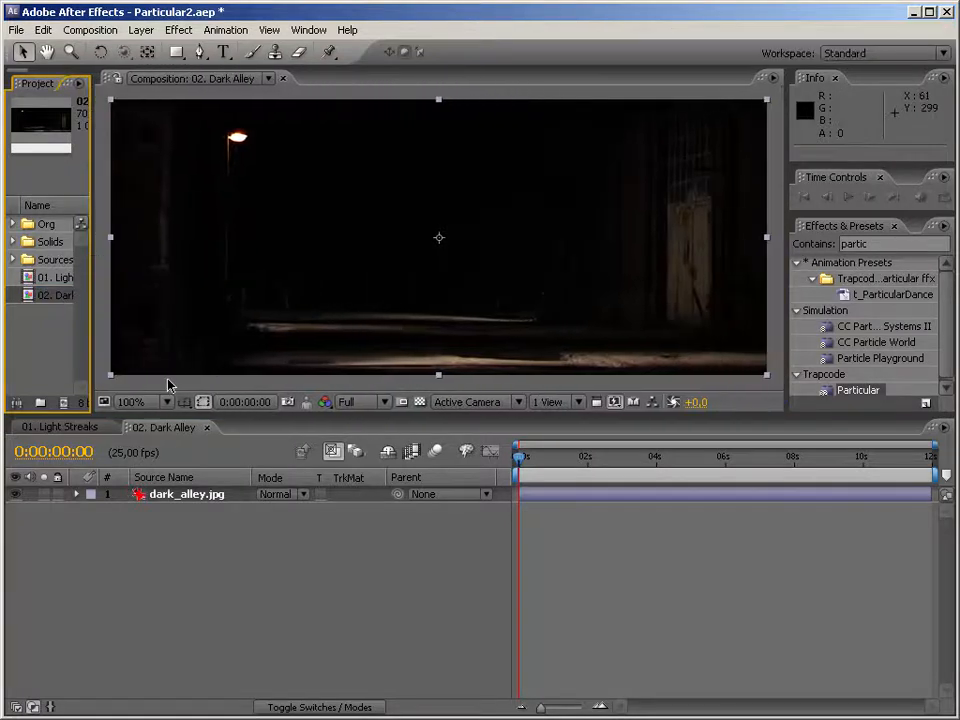
{"action": "left_click", "coordinate": [175, 549]}
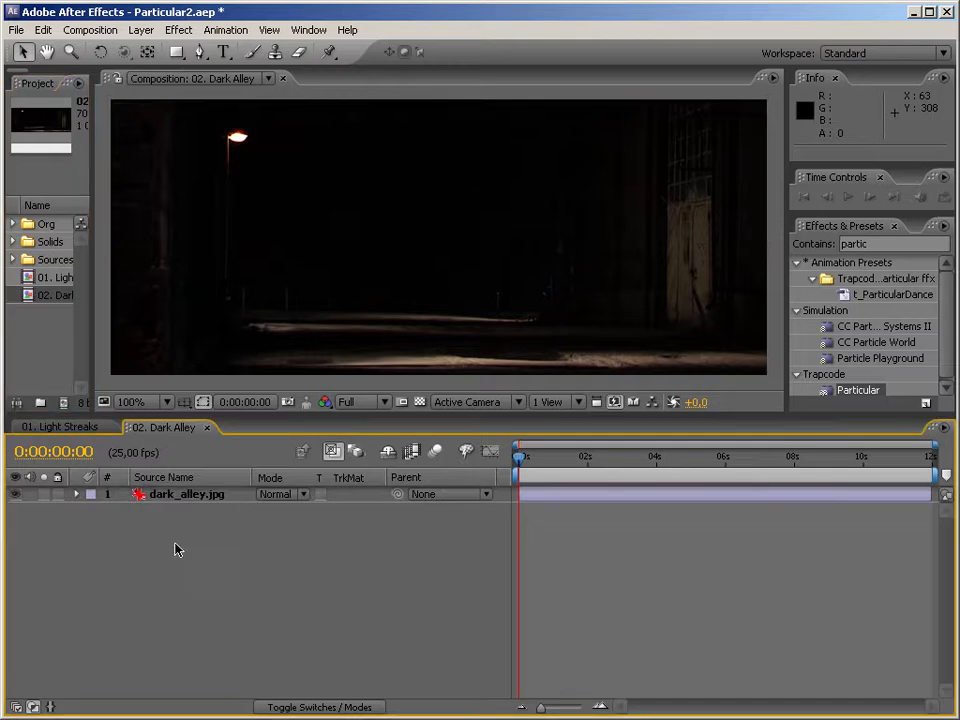
{"action": "right_click", "coordinate": [175, 549]}
{"action": "mouse_move", "coordinate": [197, 553]}
{"action": "left_click", "coordinate": [398, 600]}
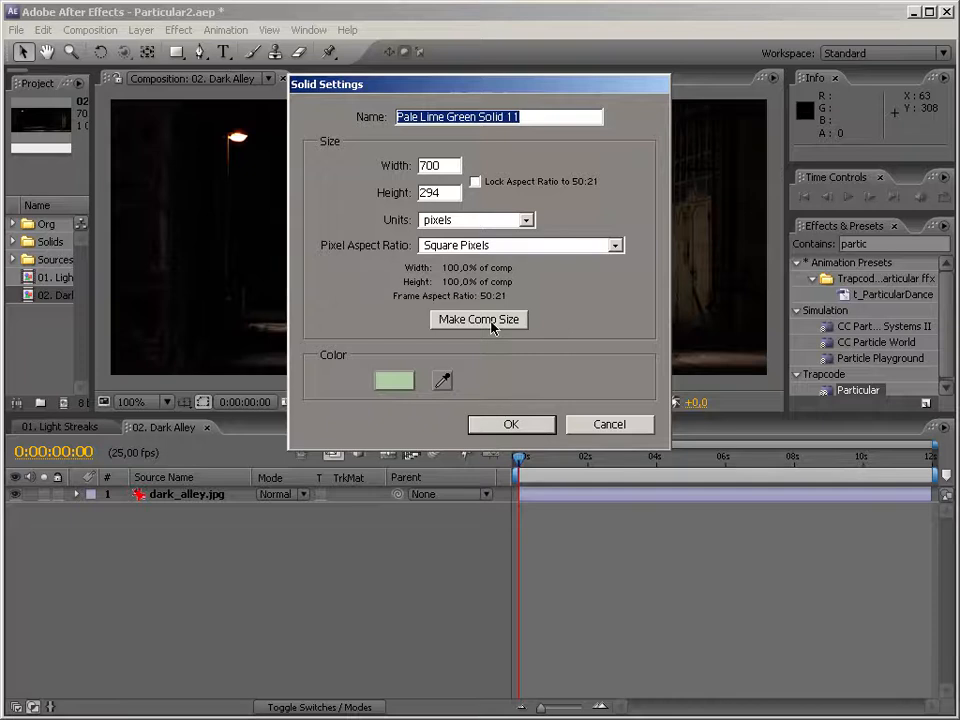
{"action": "left_click", "coordinate": [540, 424]}
{"action": "left_click_drag", "start_coordinate": [855, 395], "coordinate": [528, 320]}
{"action": "left_click_drag", "start_coordinate": [518, 460], "coordinate": [586, 460]}
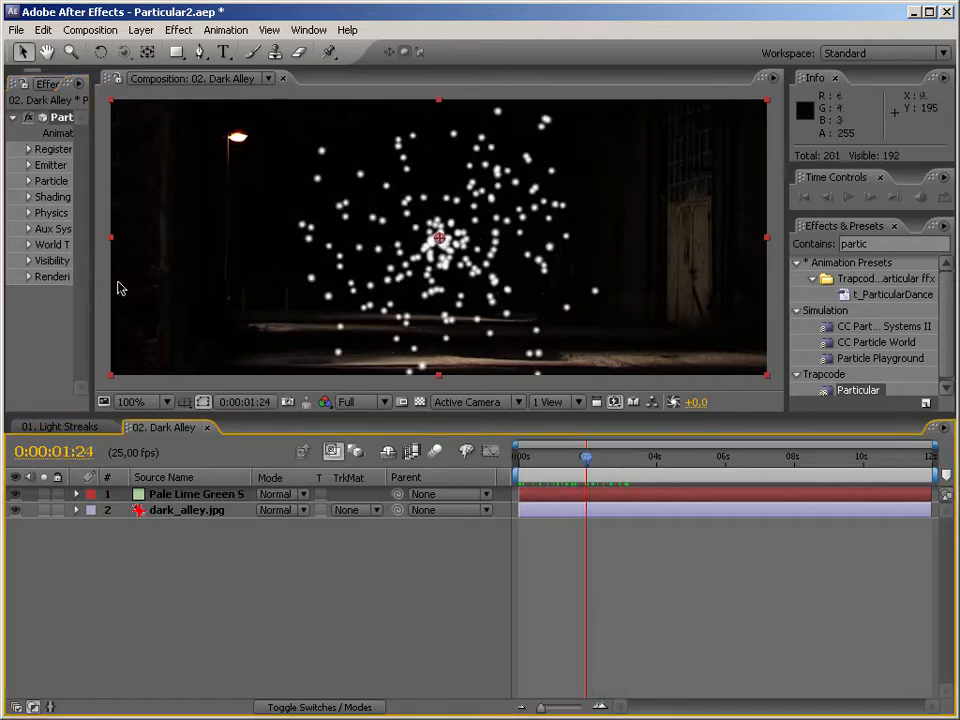
Apply the t_SnowyNight1 animation preset to Particular and scrub the timeline to check the snow
{"action": "left_click_drag", "start_coordinate": [92, 279], "coordinate": [343, 304]}
{"action": "left_click", "coordinate": [385, 401]}
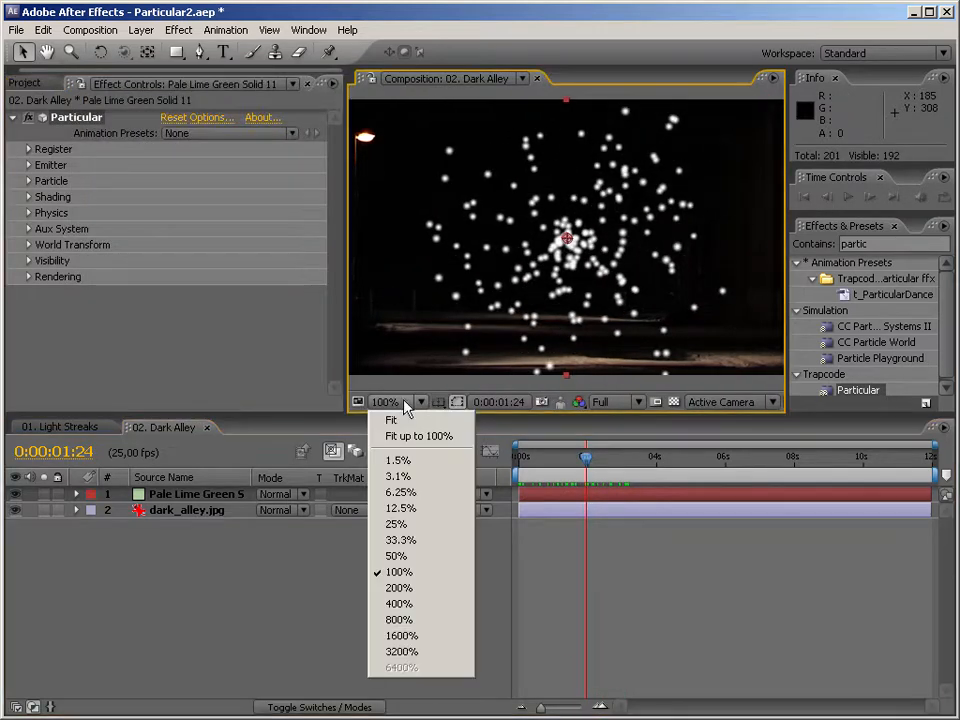
{"action": "left_click", "coordinate": [399, 555]}
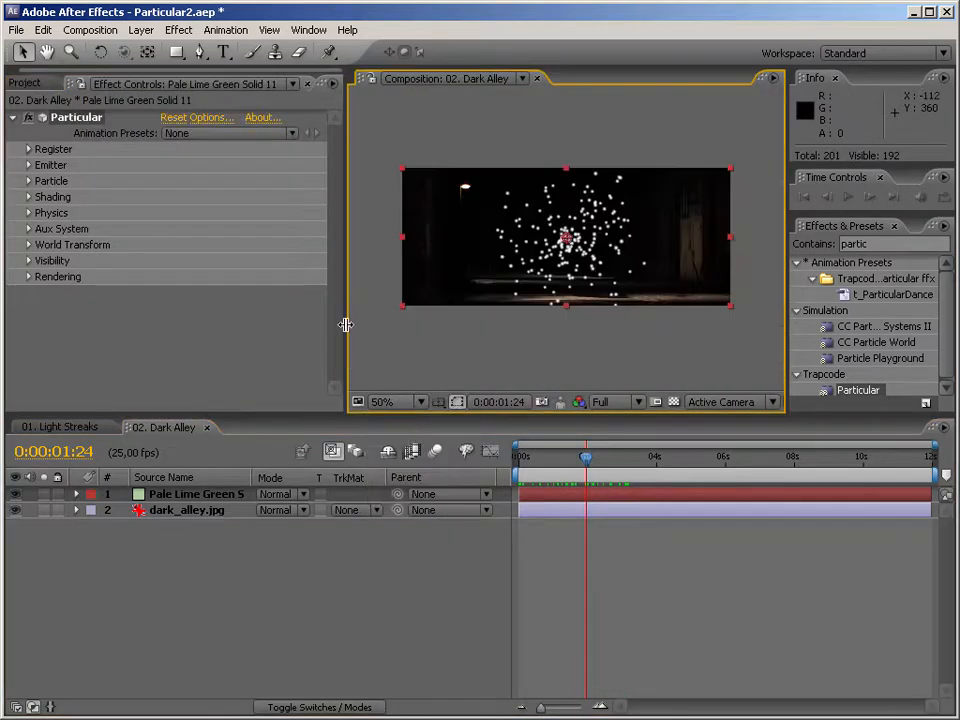
{"action": "left_click_drag", "start_coordinate": [344, 324], "coordinate": [388, 324]}
{"action": "left_click", "coordinate": [419, 574]}
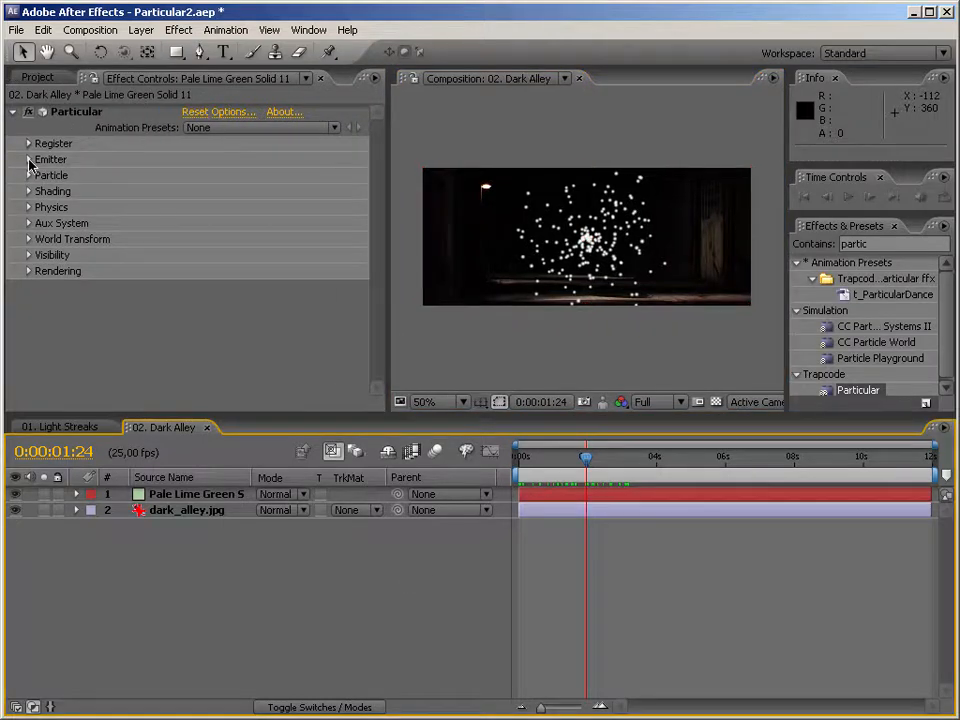
{"action": "left_click", "coordinate": [220, 127]}
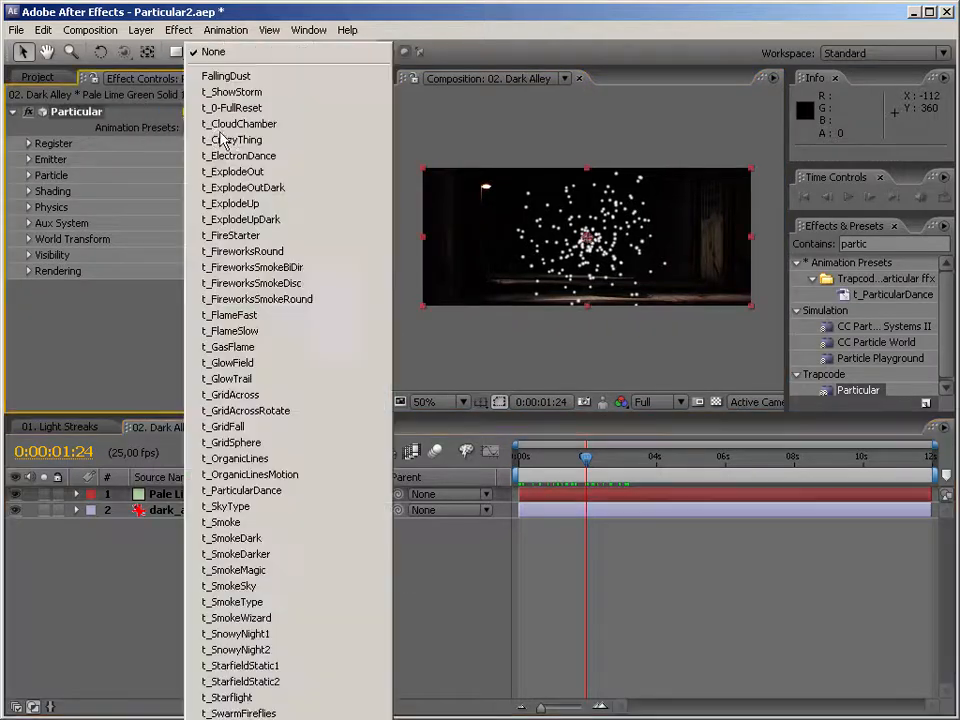
{"action": "left_click", "coordinate": [268, 640]}
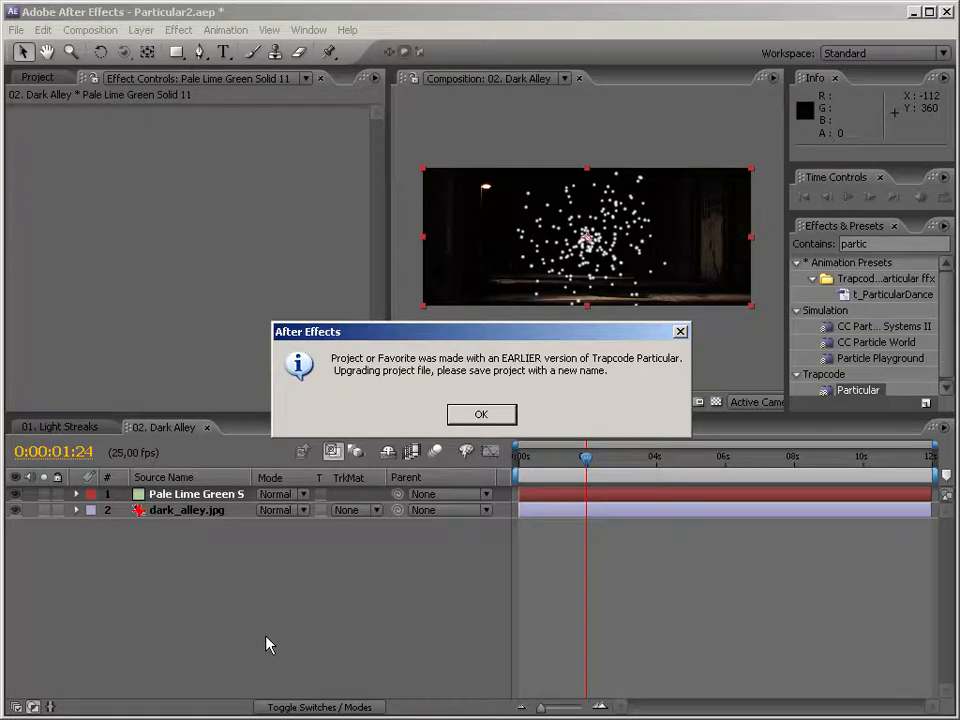
{"action": "left_click", "coordinate": [466, 413]}
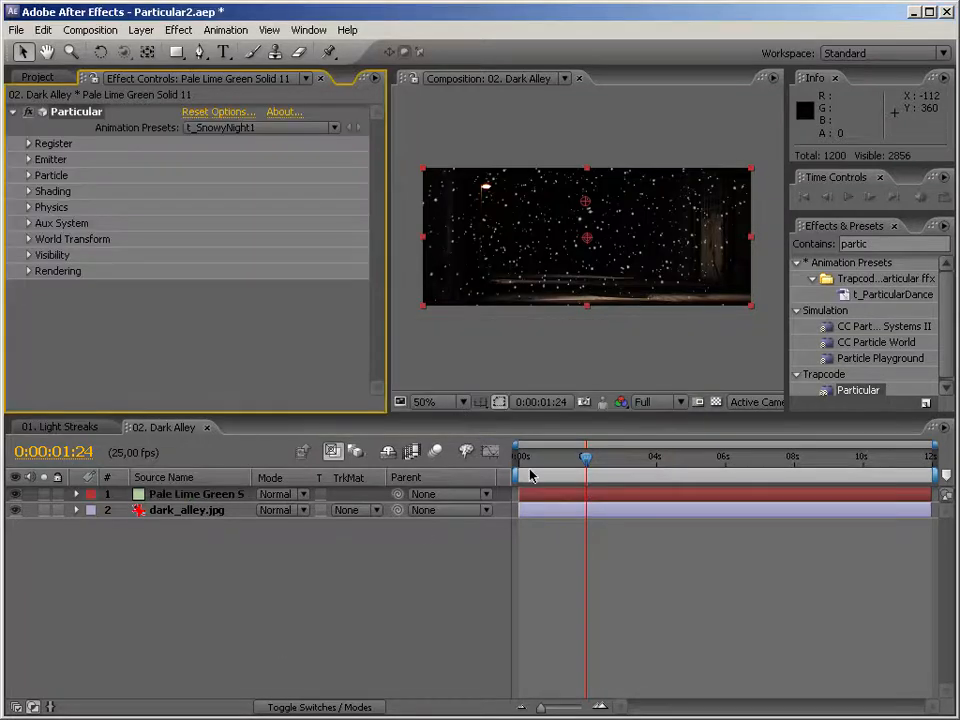
{"action": "left_click_drag", "start_coordinate": [591, 471], "coordinate": [639, 461]}
Add a custom camera with depth of field enabled and focus locked to zoom, and scrub to check the snow
{"action": "right_click", "coordinate": [289, 580]}
{"action": "left_click", "coordinate": [542, 604]}
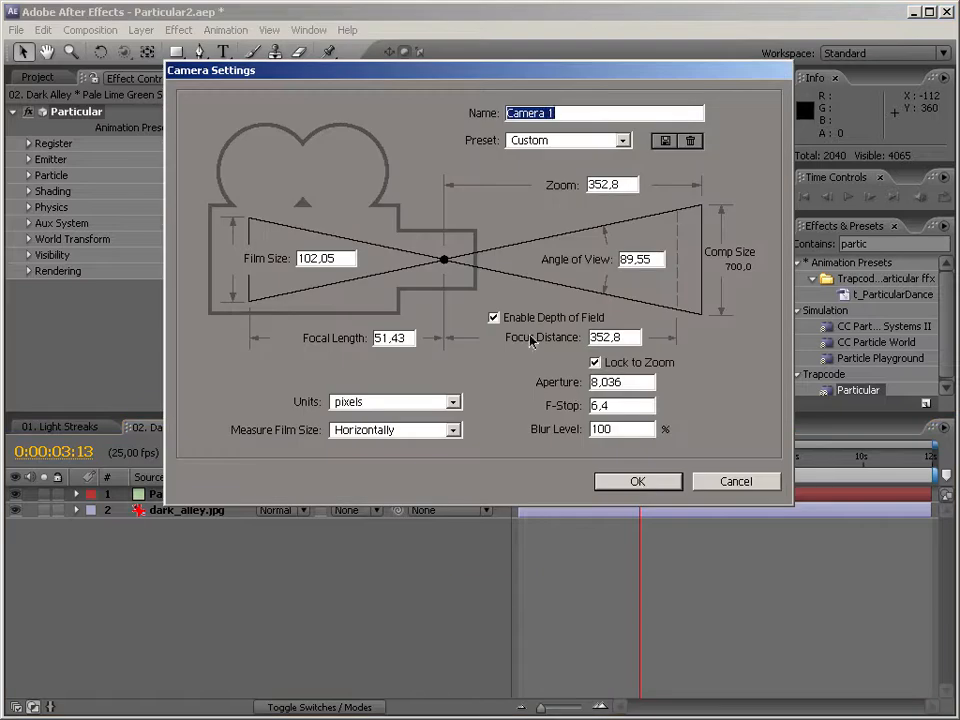
{"action": "left_click", "coordinate": [640, 486]}
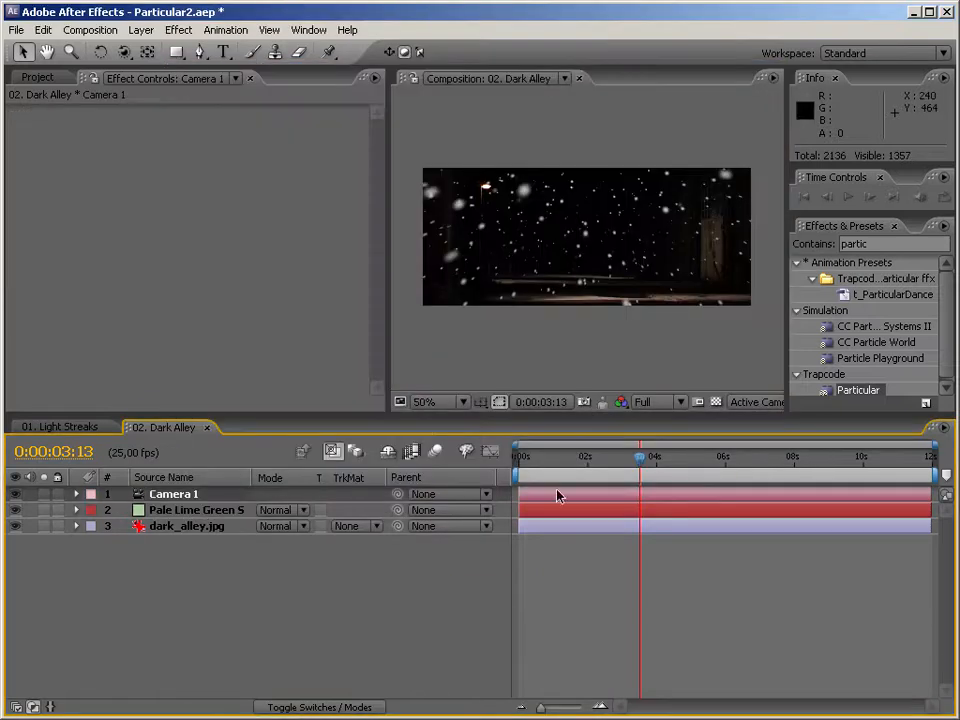
{"action": "left_click", "coordinate": [640, 467]}
{"action": "left_click_drag", "start_coordinate": [641, 473], "coordinate": [679, 475]}
{"action": "right_click", "coordinate": [405, 243]}
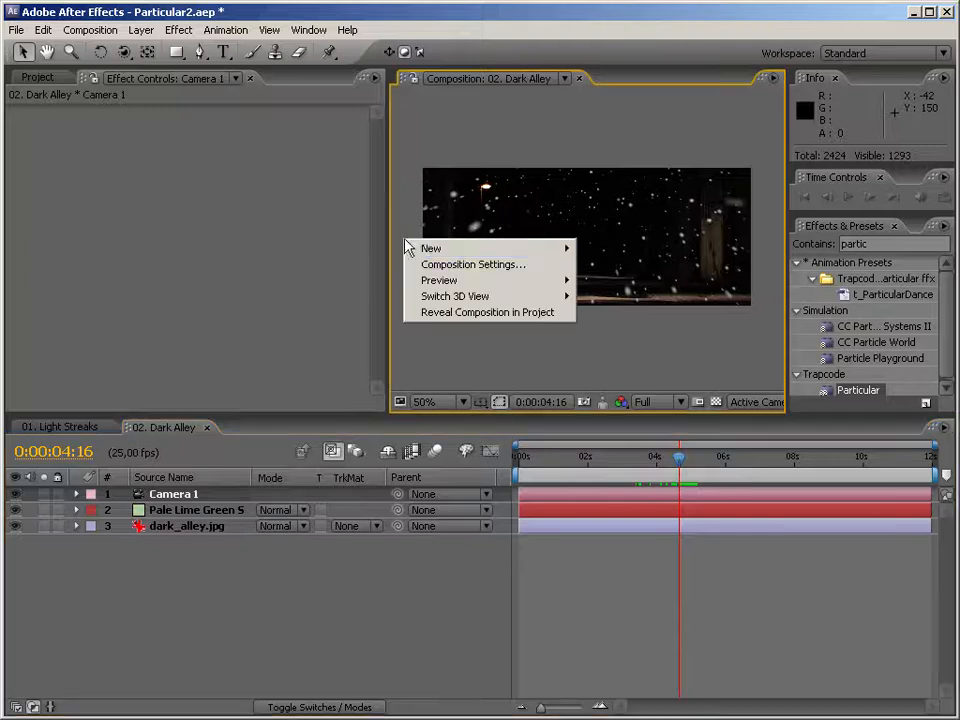
Reframe the snow with the Track Z Camera tool and scrub the timeline to 0:00:02:15
{"action": "left_click", "coordinate": [411, 214]}
{"action": "key", "text": "c"}
{"action": "key", "text": "c"}
{"action": "key", "text": "c"}
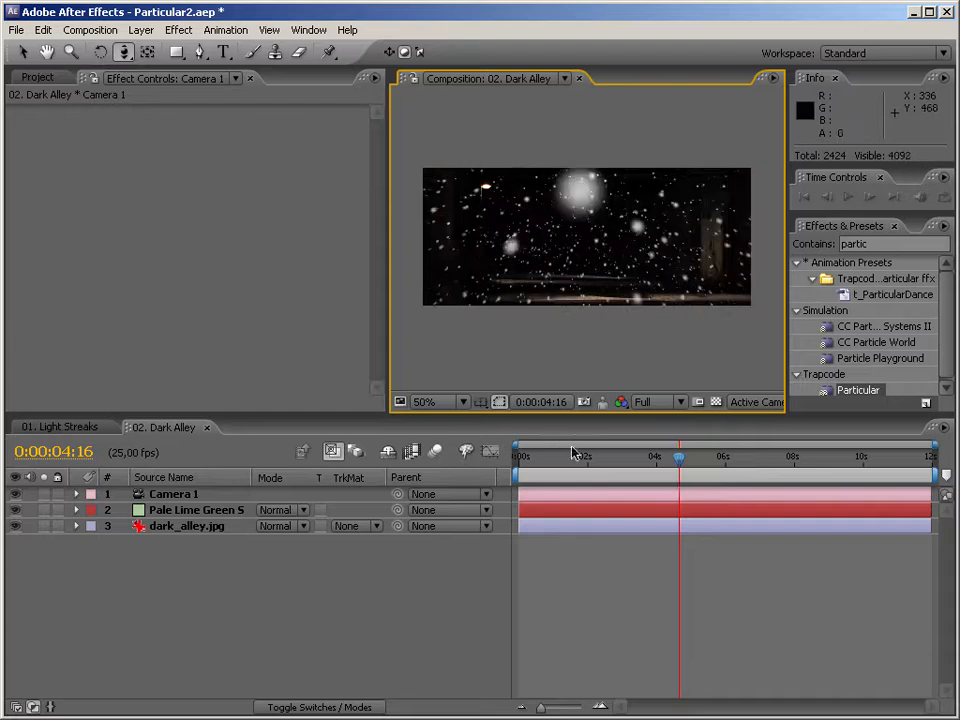
{"action": "left_click", "coordinate": [563, 461]}
{"action": "left_click_drag", "start_coordinate": [565, 466], "coordinate": [608, 466]}
Add a white spot light to the Dark Alley composition with 100% shadow darkness
{"action": "right_click", "coordinate": [244, 537]}
{"action": "mouse_move", "coordinate": [296, 542]}
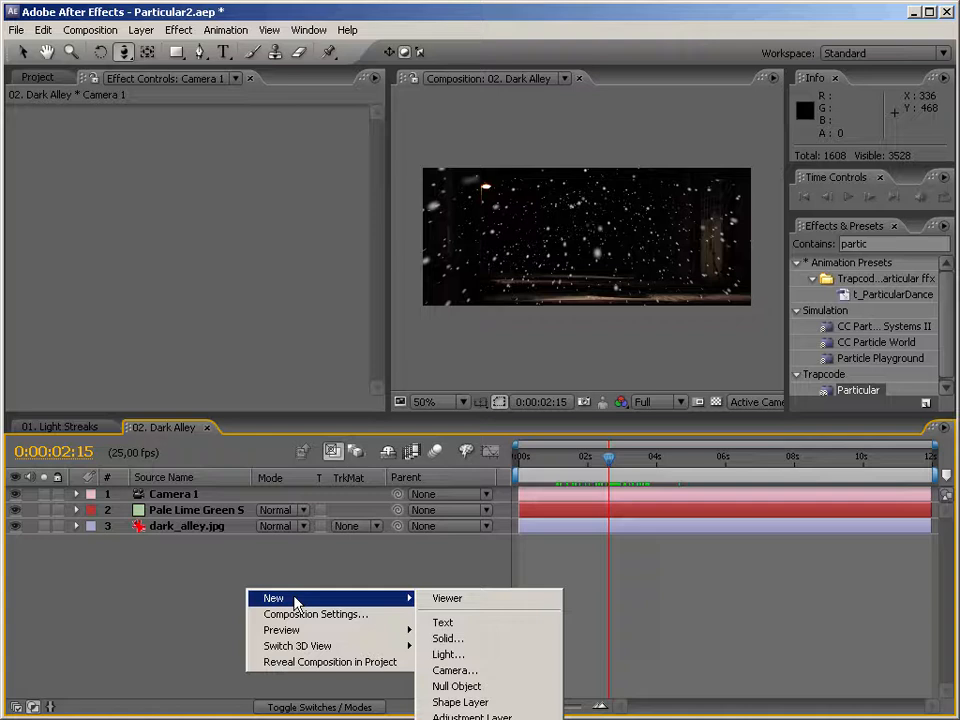
{"action": "left_click", "coordinate": [483, 657]}
{"action": "left_click", "coordinate": [560, 162]}
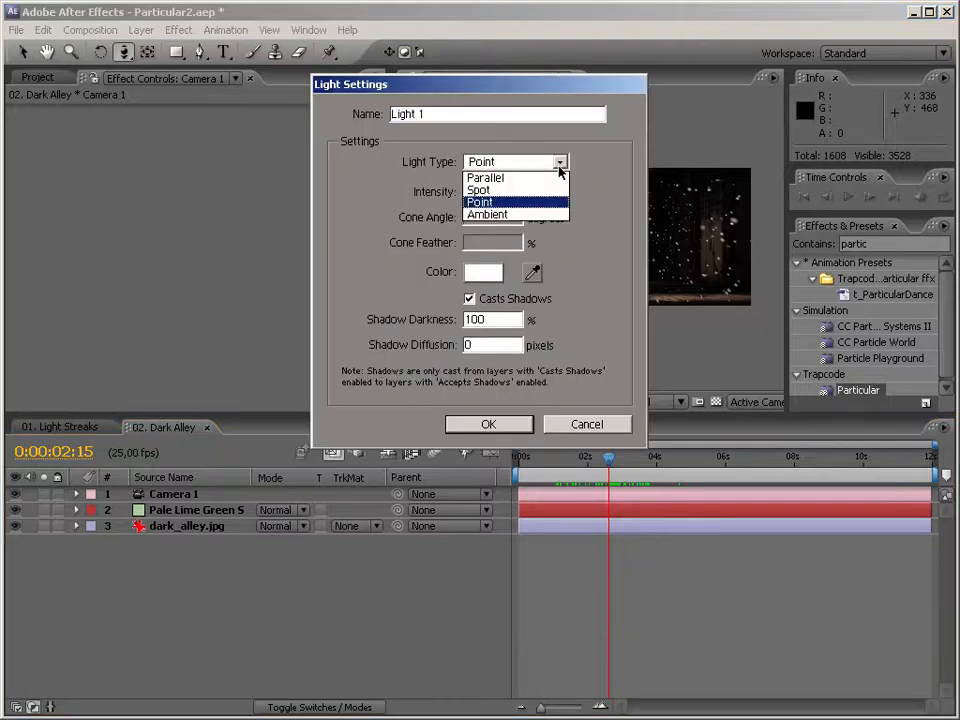
{"action": "left_click", "coordinate": [549, 190]}
{"action": "left_click", "coordinate": [507, 425]}
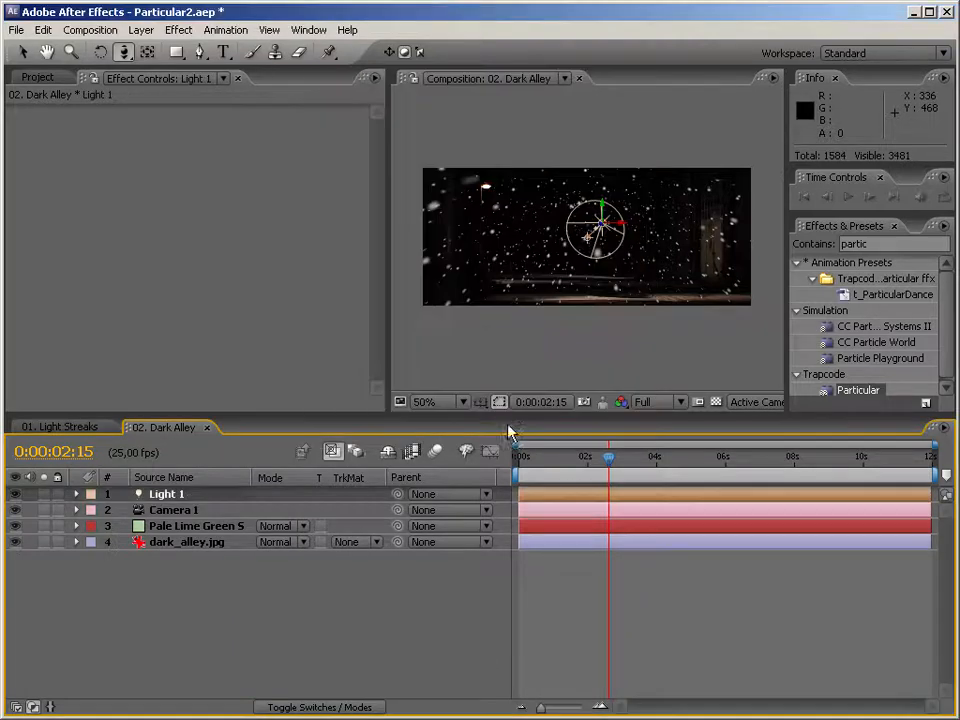
Reveal Light 1's Point of Interest and Position, and copy the Position value into the Point of Interest
{"action": "key", "text": "a"}
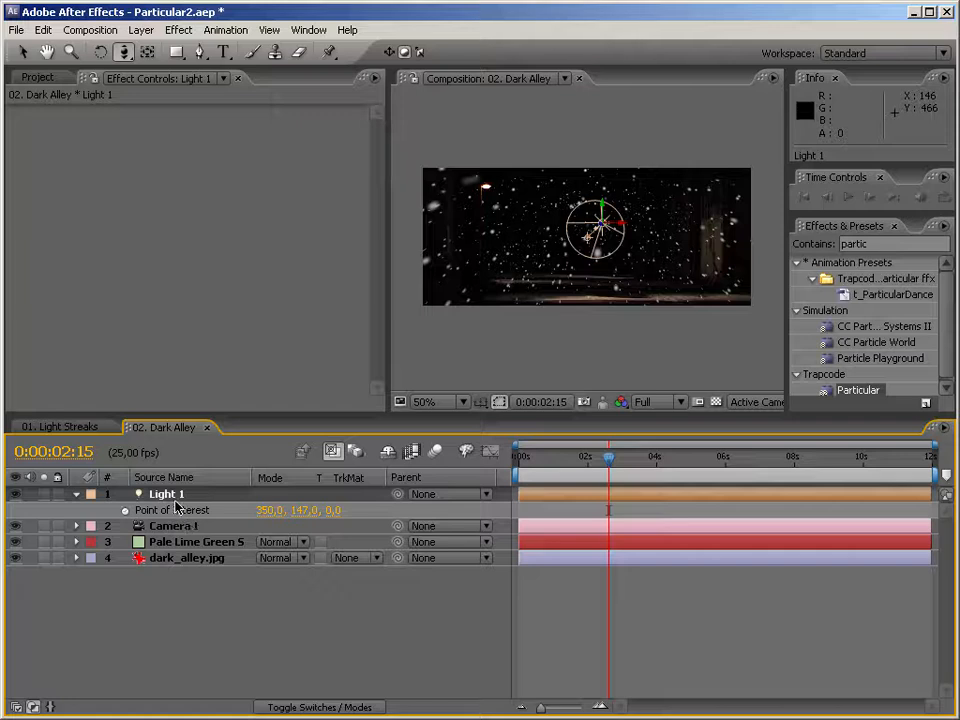
{"action": "key", "text": "a"}
{"action": "key", "text": "a"}
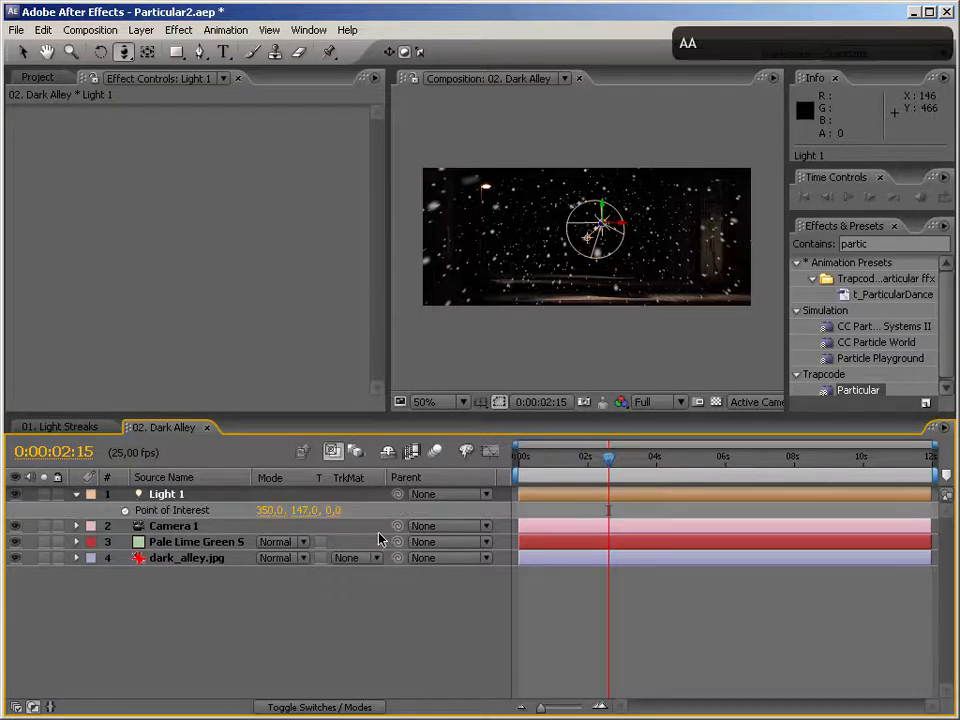
{"action": "key", "text": "shift+p"}
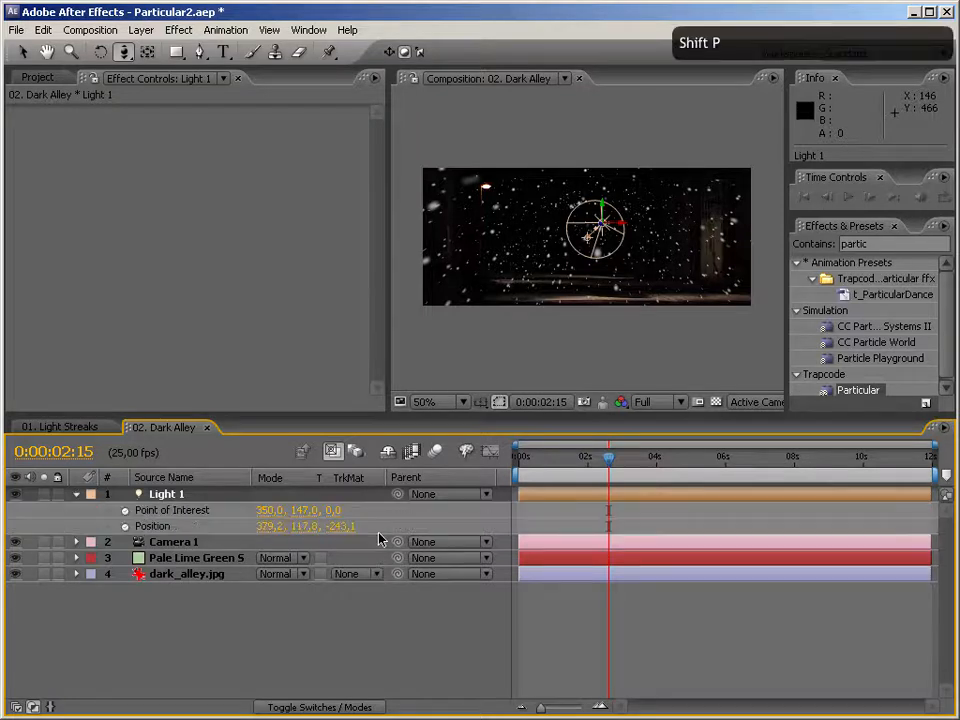
{"action": "left_click", "coordinate": [152, 528]}
{"action": "key", "text": "ctrl+c"}
{"action": "left_click", "coordinate": [182, 511]}
{"action": "key", "text": "ctrl+v"}
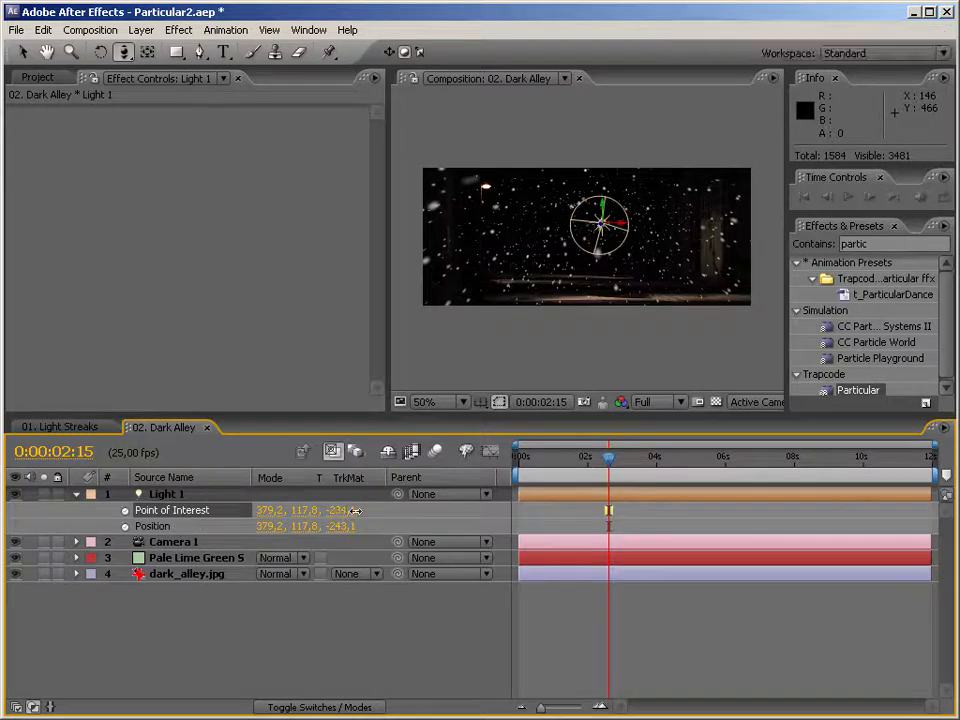
Aim Light 1 straight down, move it onto the street lamp at 159.2, 45.8, -243.1, and enlarge the composition view to 100%
{"action": "key", "text": "ctrl+z"}
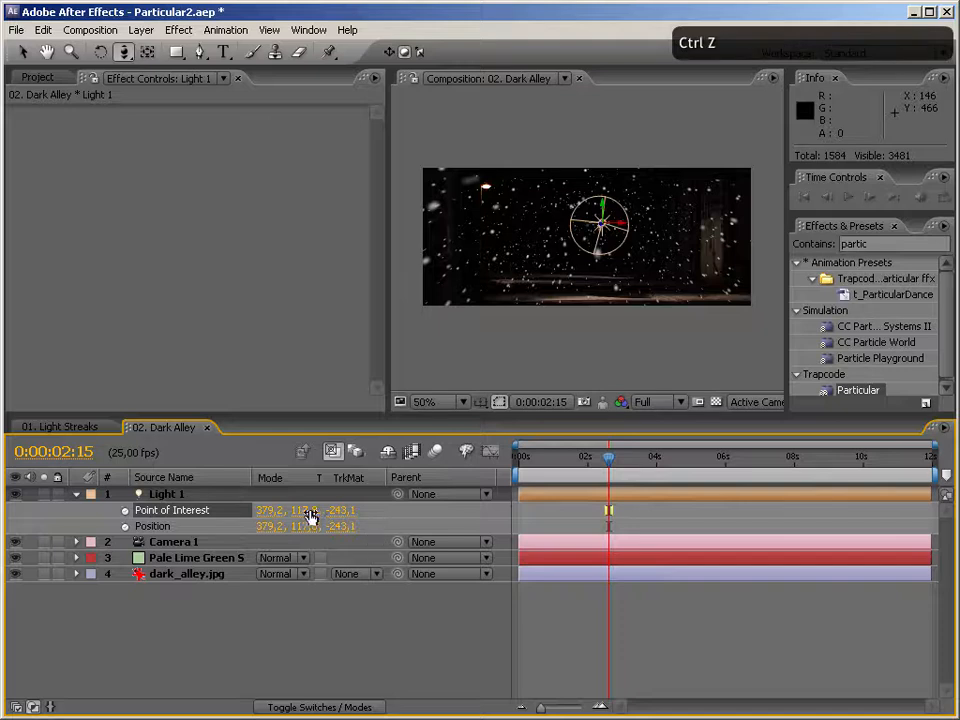
{"action": "left_click_drag", "start_coordinate": [308, 517], "coordinate": [364, 510]}
{"action": "left_click_drag", "start_coordinate": [444, 510], "coordinate": [512, 510]}
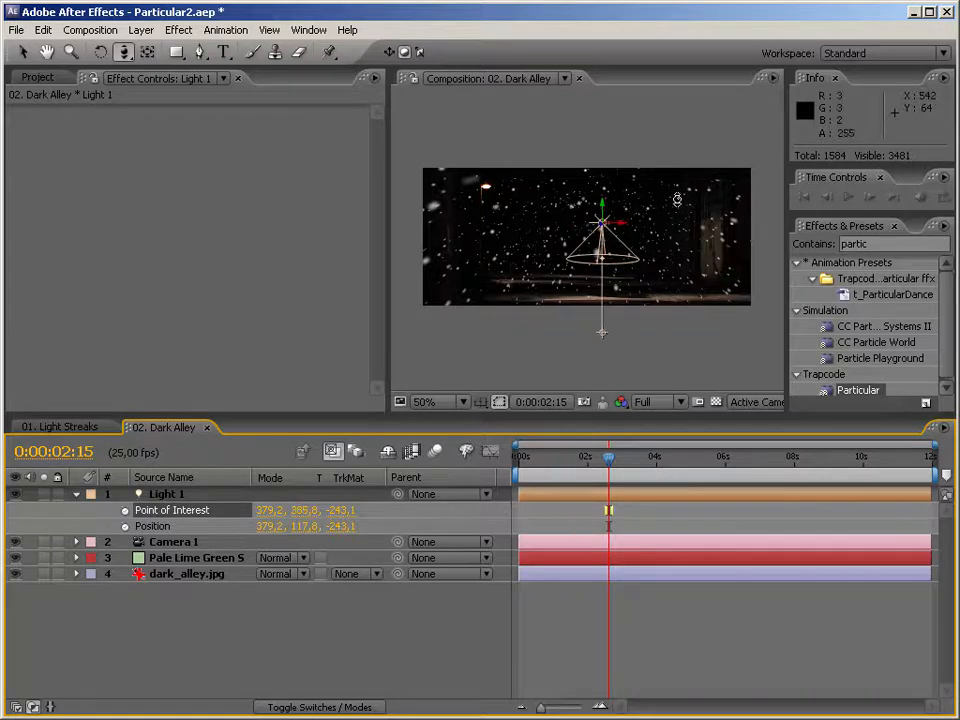
{"action": "key", "text": "v"}
{"action": "left_click_drag", "start_coordinate": [620, 225], "coordinate": [497, 182]}
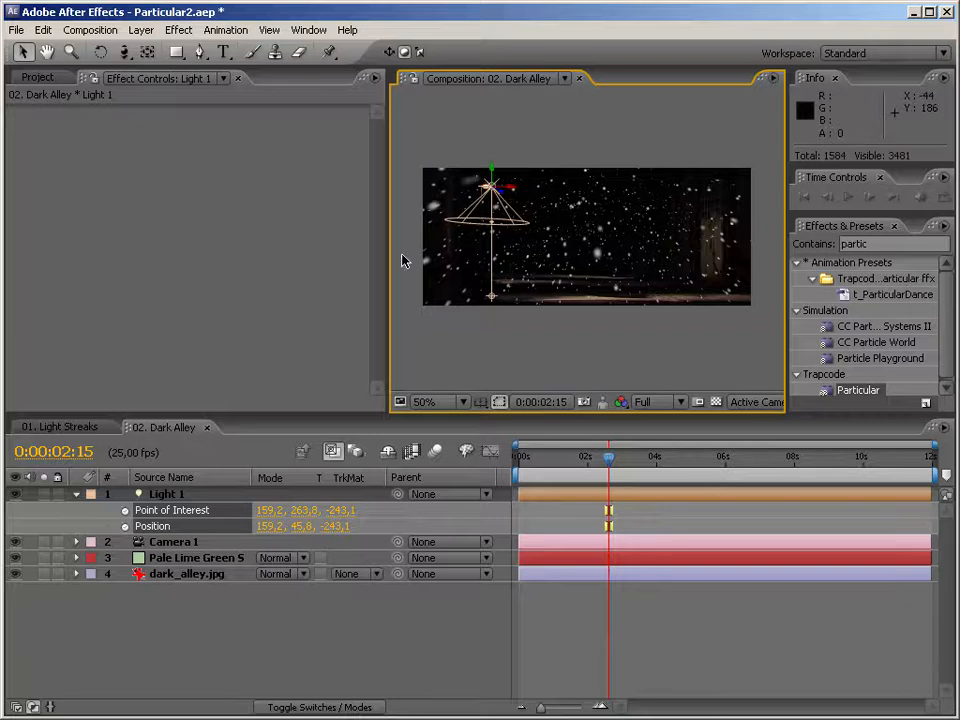
{"action": "left_click_drag", "start_coordinate": [390, 255], "coordinate": [146, 244]}
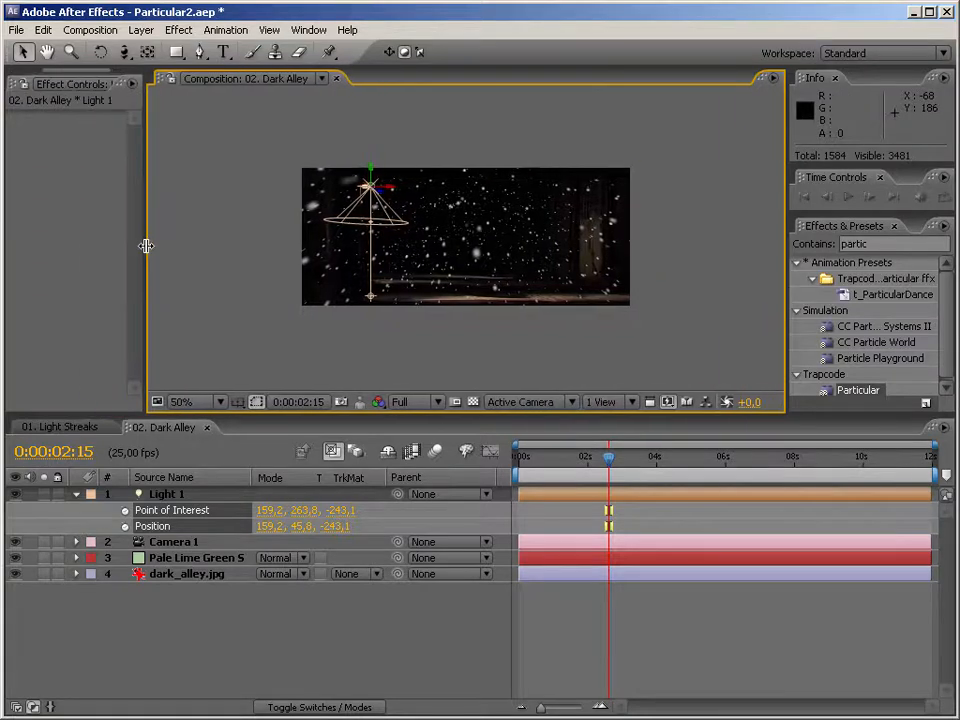
{"action": "key", "text": "ctrl+="}
{"action": "right_click", "coordinate": [250, 637]}
{"action": "mouse_move", "coordinate": [289, 639]}
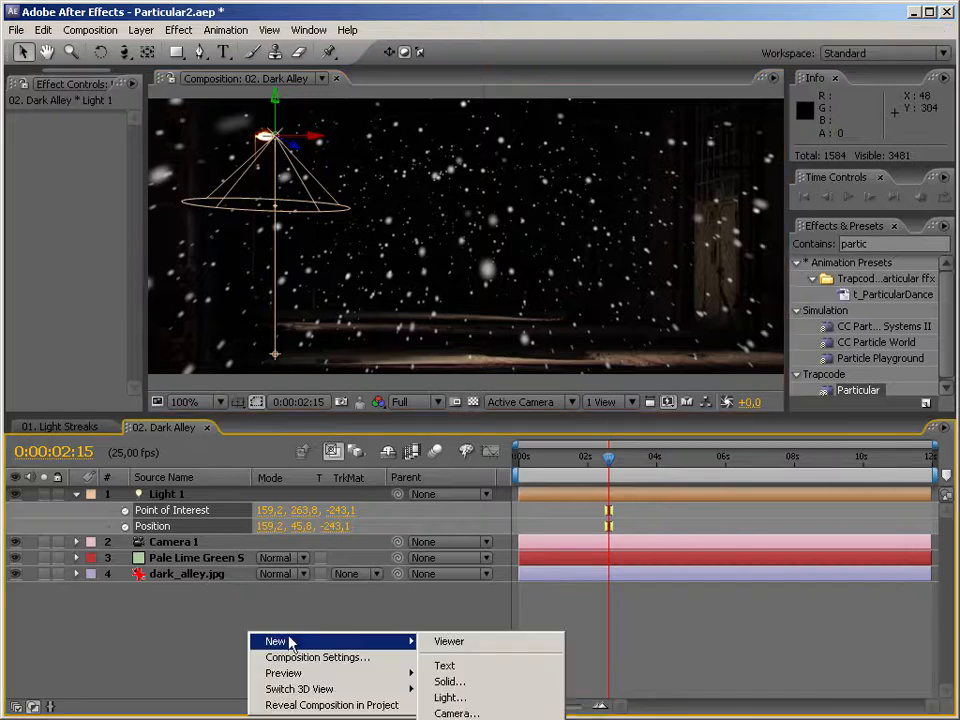
{"action": "left_click", "coordinate": [441, 694]}
{"action": "left_click", "coordinate": [506, 424]}
{"action": "key", "text": "ctrl+z"}
Add a 700 × 294 pale lime green solid and place it between Camera 1 and the particle solid
{"action": "right_click", "coordinate": [258, 627]}
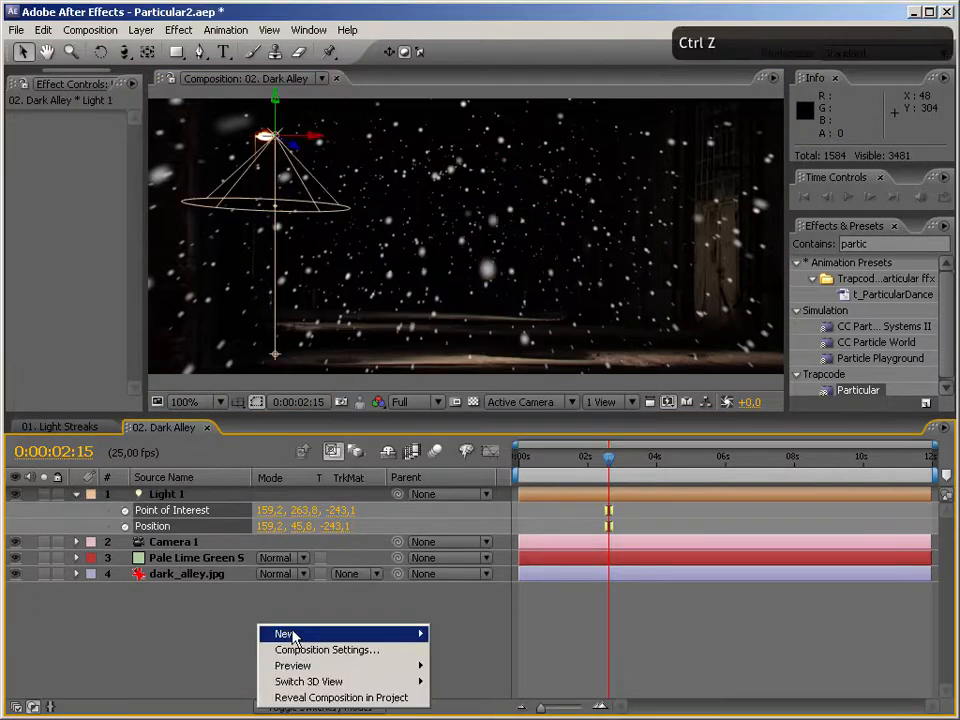
{"action": "mouse_move", "coordinate": [394, 634]}
{"action": "left_click", "coordinate": [465, 675]}
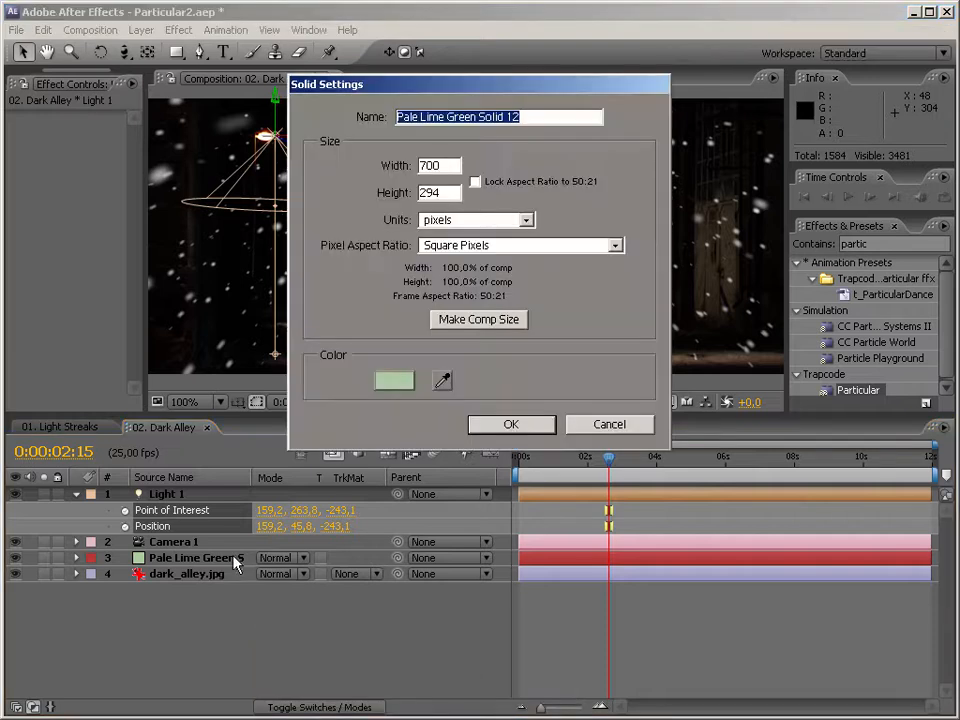
{"action": "left_click", "coordinate": [497, 424]}
{"action": "left_click_drag", "start_coordinate": [190, 494], "coordinate": [187, 583]}
Rename the particle solid as "Snow" and the new solid above it as "Lux"
{"action": "left_click", "coordinate": [187, 578]}
{"action": "key", "text": "Return"}
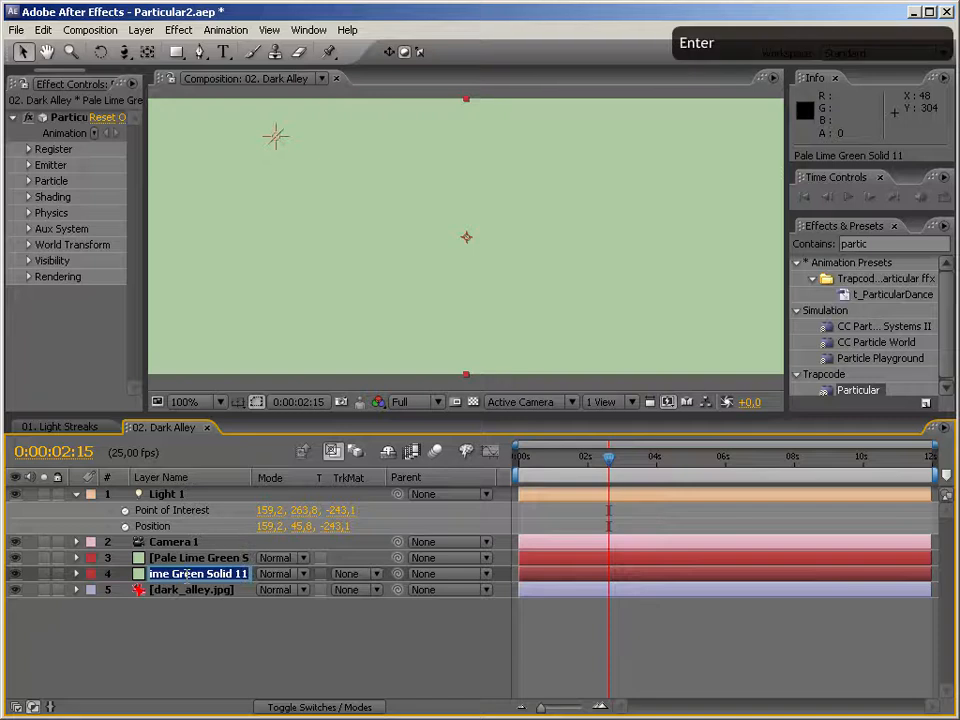
{"action": "type", "text": "Snow"}
{"action": "key", "text": "Return"}
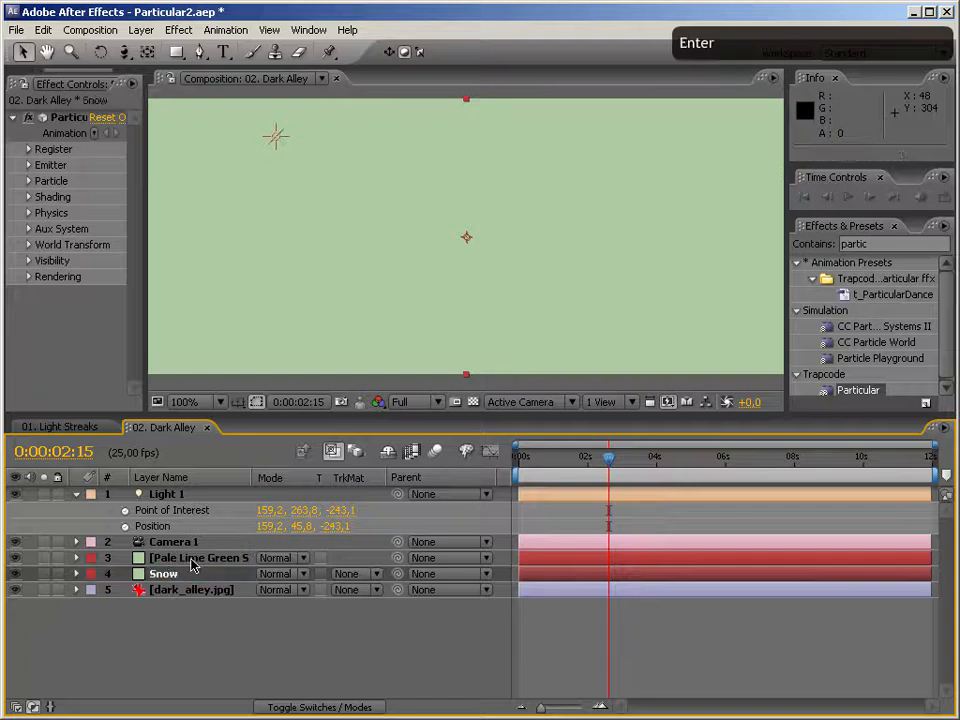
{"action": "left_click", "coordinate": [190, 561]}
{"action": "key", "text": "Return"}
{"action": "type", "text": "Lux"}
{"action": "key", "text": "Return"}
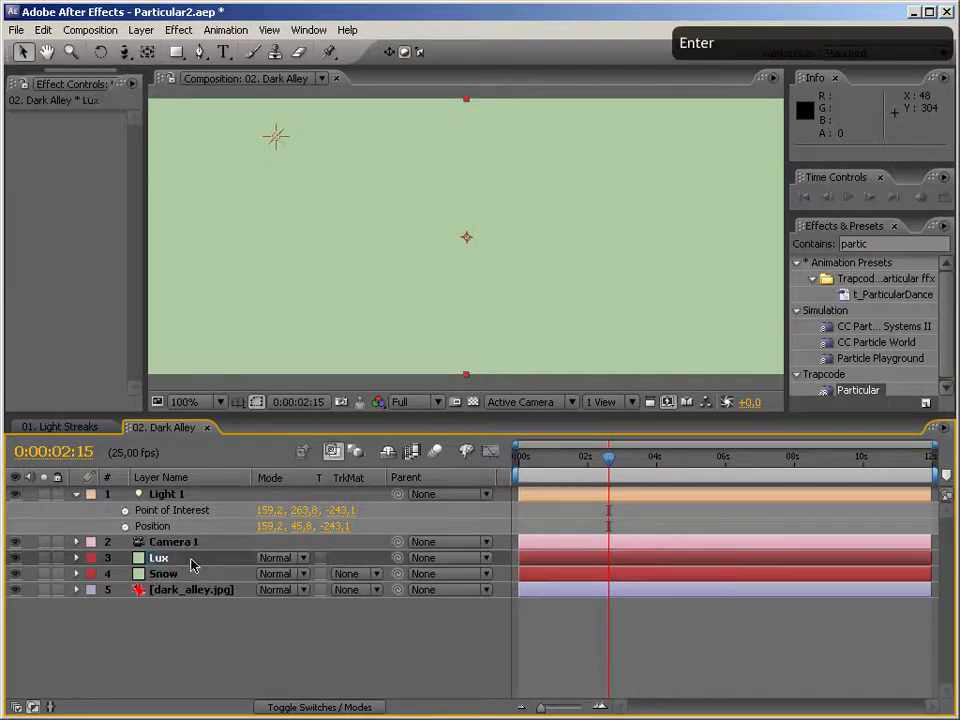
Find the Trapcode Lux effect and apply it to the Lux layer
{"action": "left_click", "coordinate": [855, 244]}
{"action": "type", "text": "lux"}
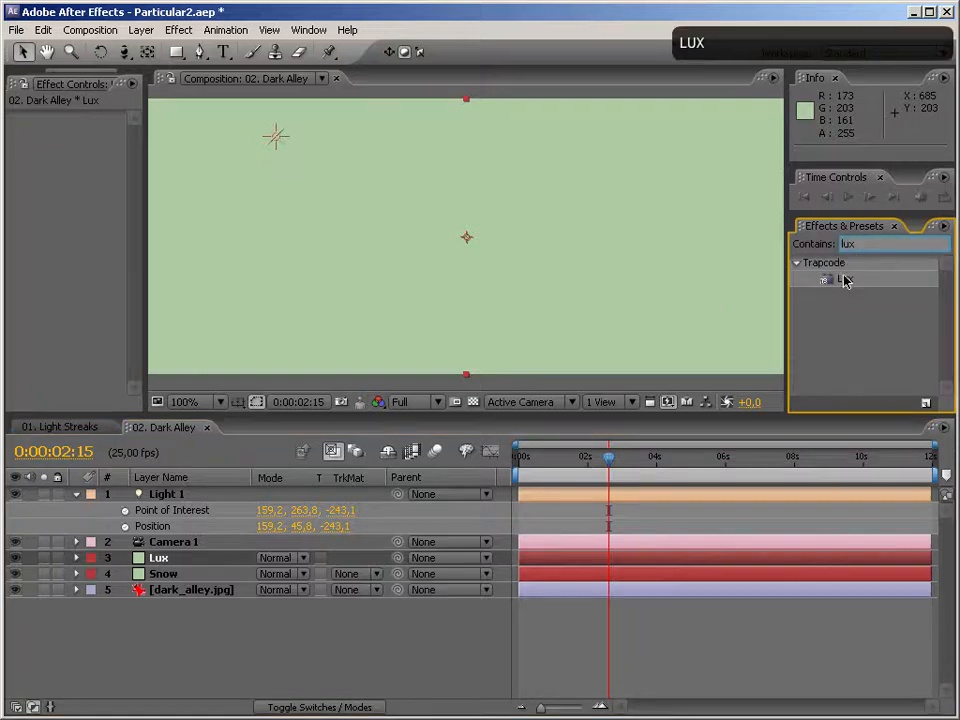
{"action": "left_click_drag", "start_coordinate": [846, 279], "coordinate": [626, 284]}
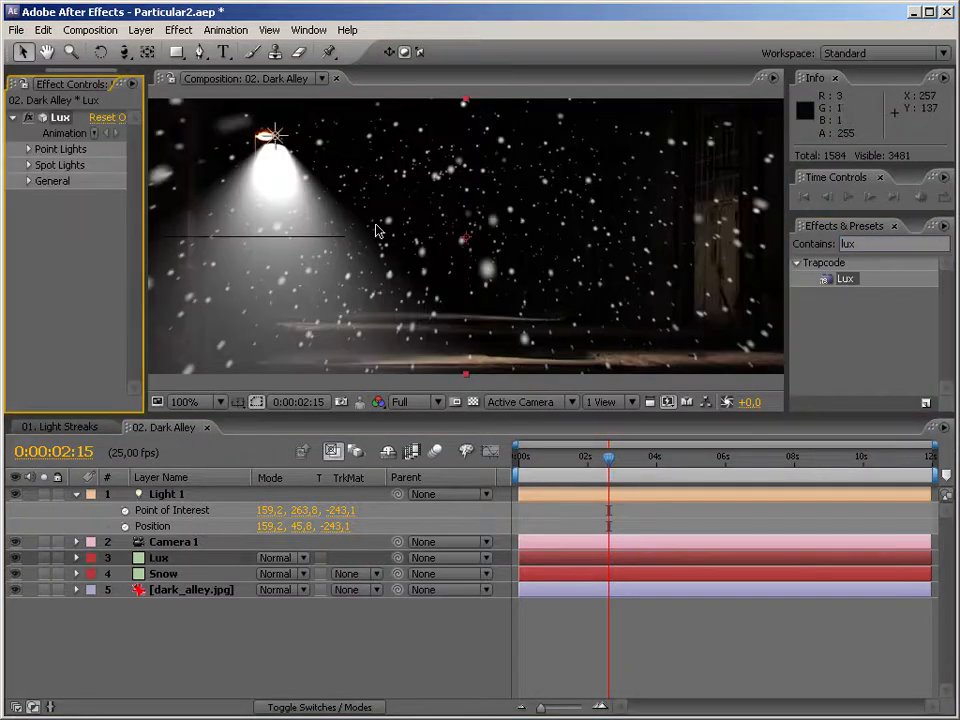
Set Light 1's Point of Interest Y to 257.8 and Position Y to 40.8, and sample its color from the lit alley ground
{"action": "left_click", "coordinate": [306, 176]}
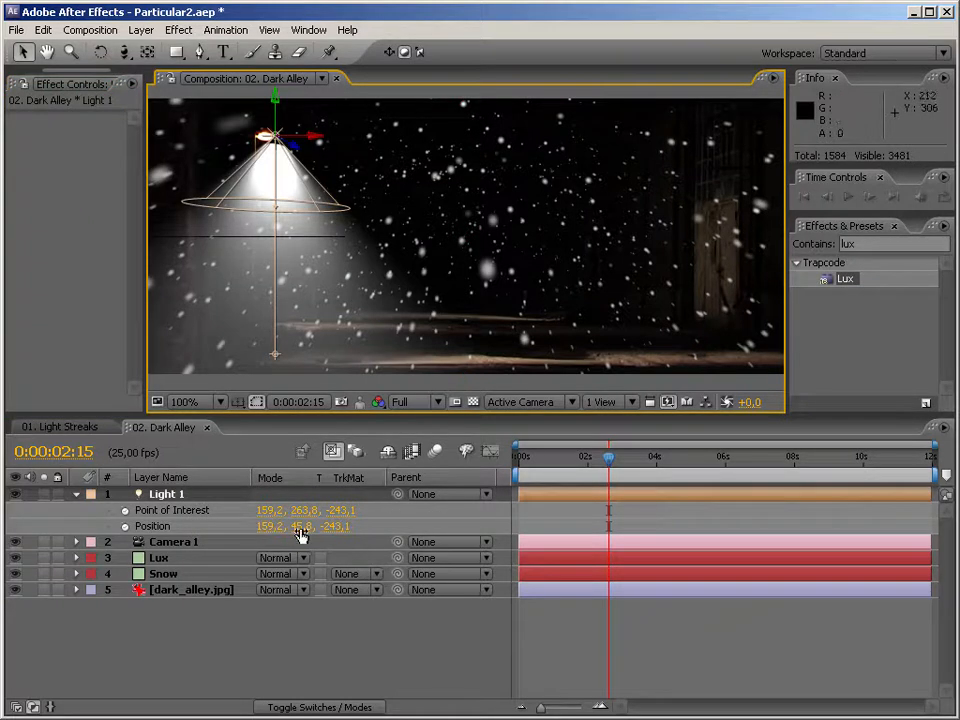
{"action": "left_click_drag", "start_coordinate": [300, 512], "coordinate": [296, 530]}
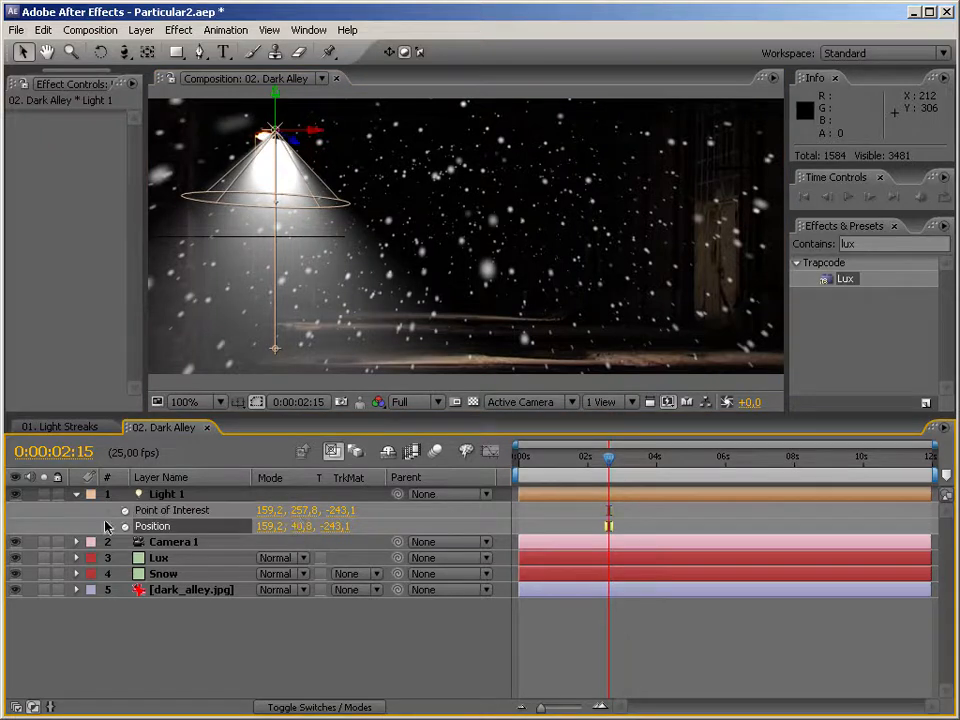
{"action": "left_click", "coordinate": [150, 496]}
{"action": "key", "text": "a"}
{"action": "key", "text": "a"}
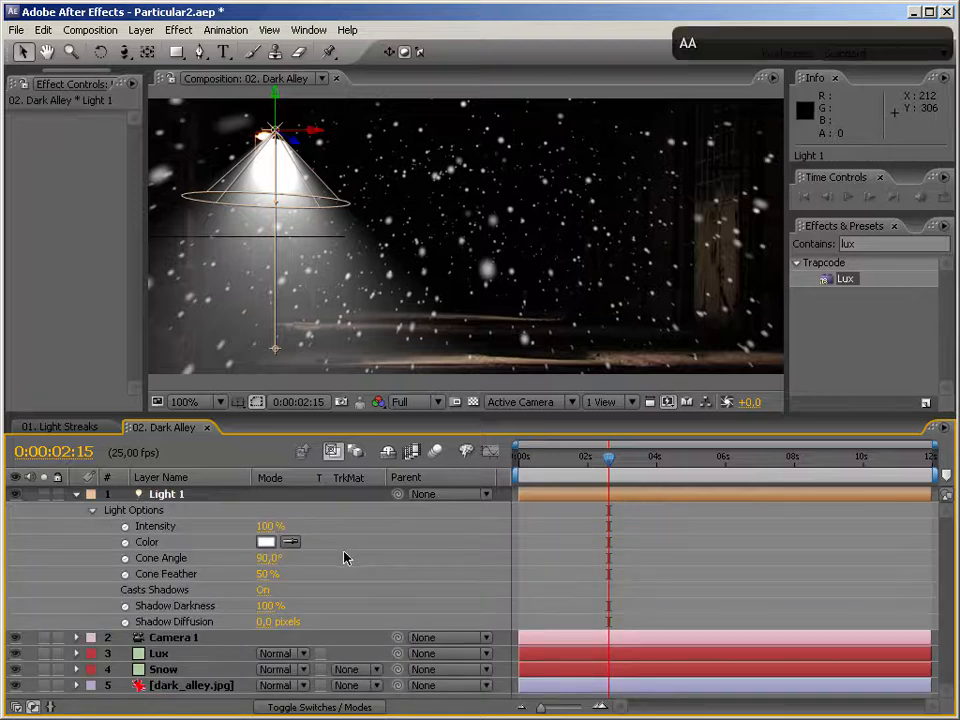
{"action": "left_click", "coordinate": [291, 542]}
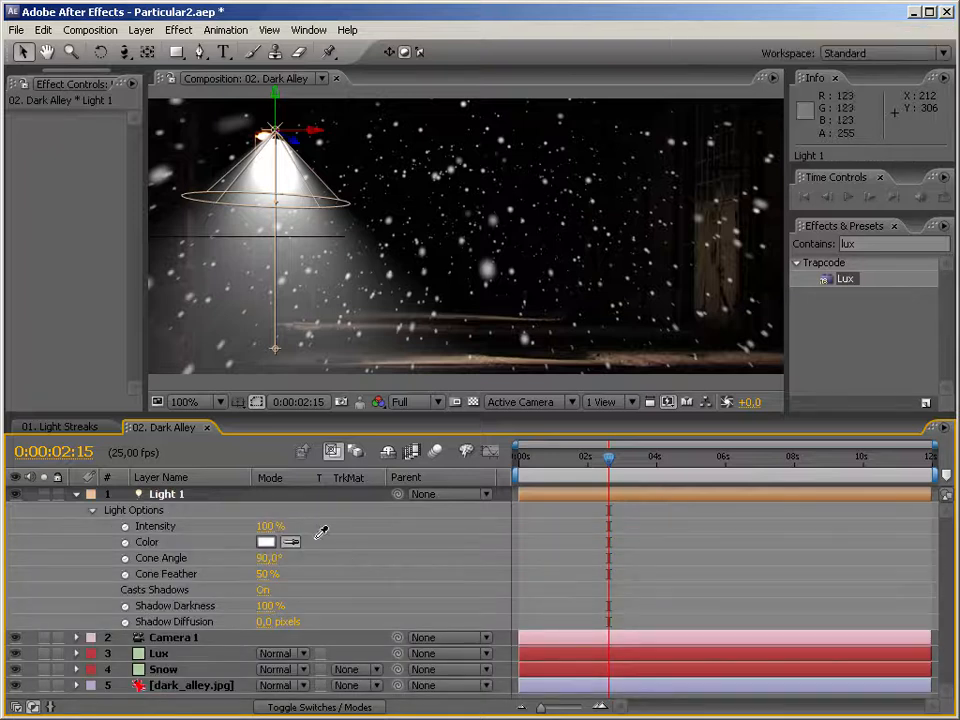
{"action": "left_click", "coordinate": [463, 355]}
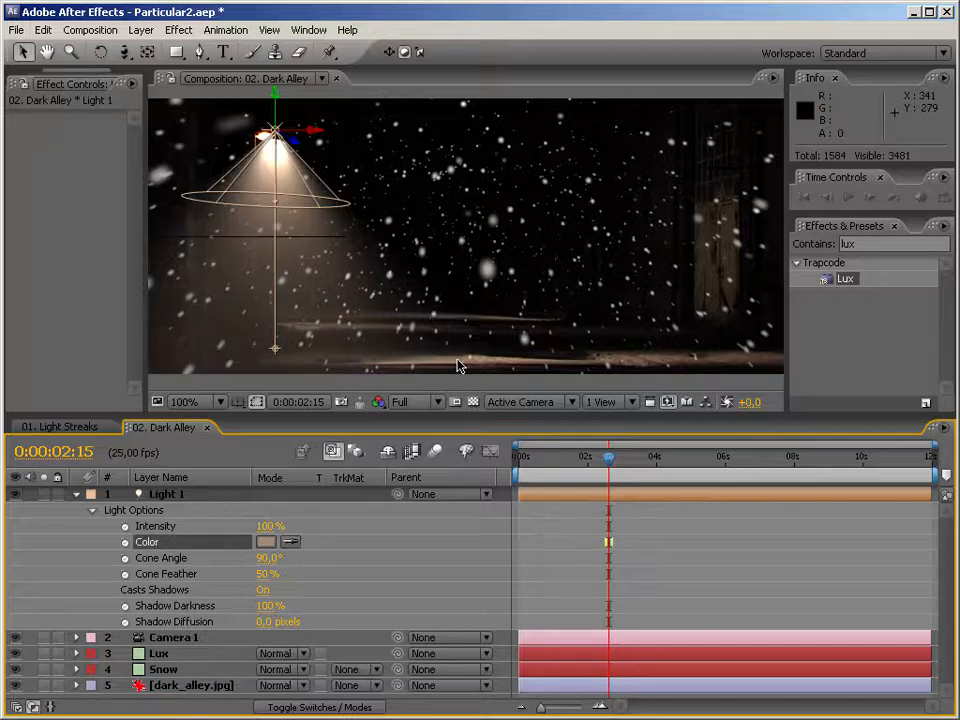
Angle Light 1 with Point of Interest X 272.2 and Position 143.2, 35.8, hide the layer controls and collapse its properties
{"action": "left_click", "coordinate": [153, 498]}
{"action": "key", "text": "shift+a"}
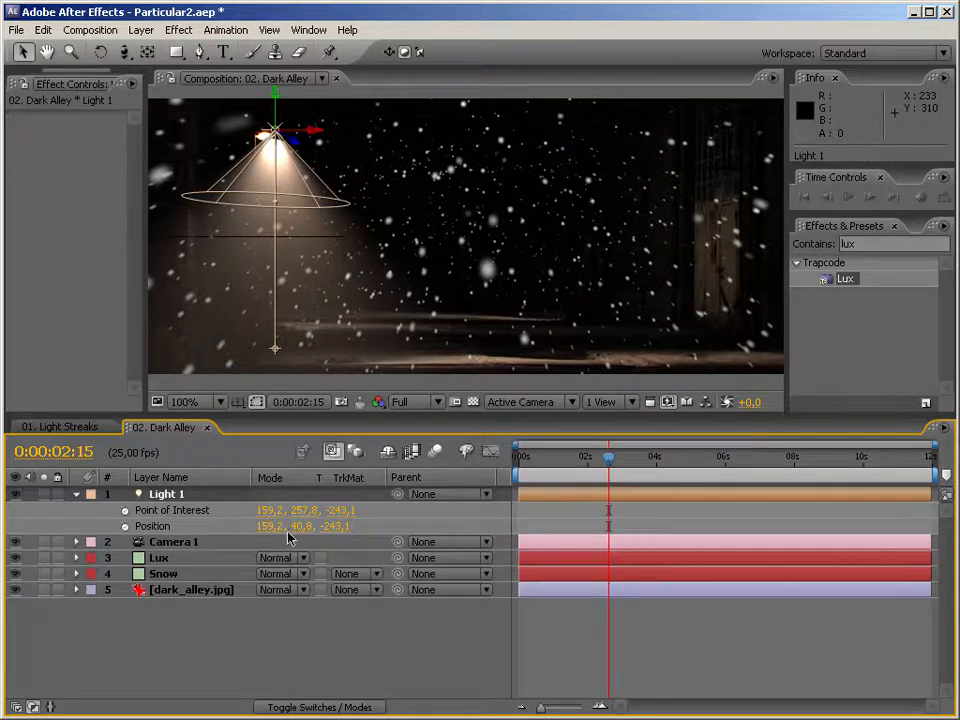
{"action": "left_click_drag", "start_coordinate": [263, 510], "coordinate": [364, 505]}
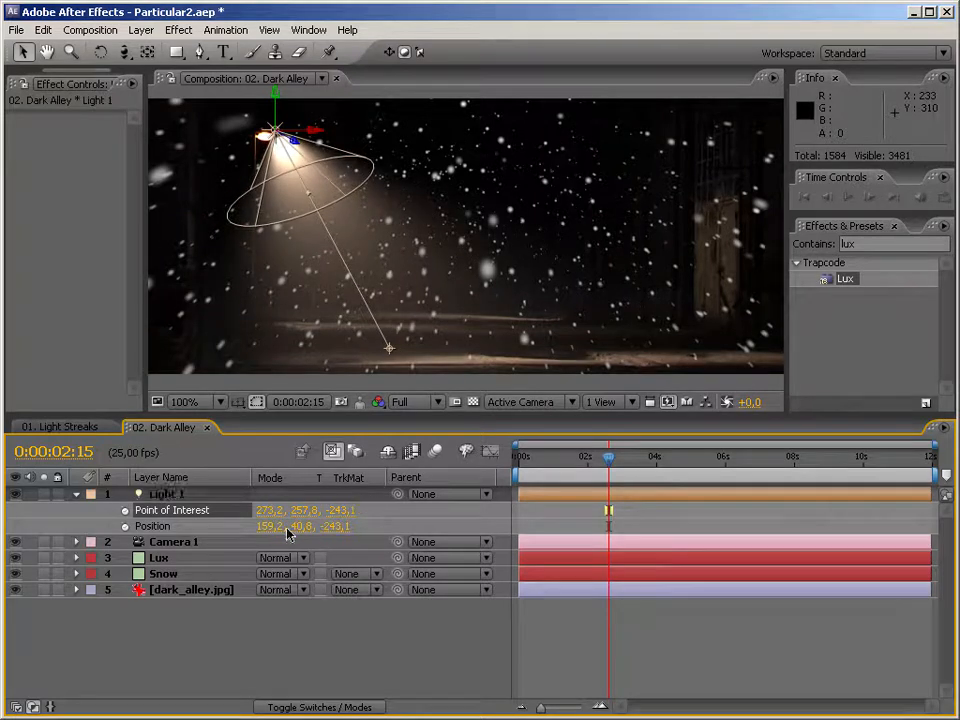
{"action": "left_click_drag", "start_coordinate": [267, 509], "coordinate": [297, 521]}
{"action": "key", "text": "ctrl+shift+h"}
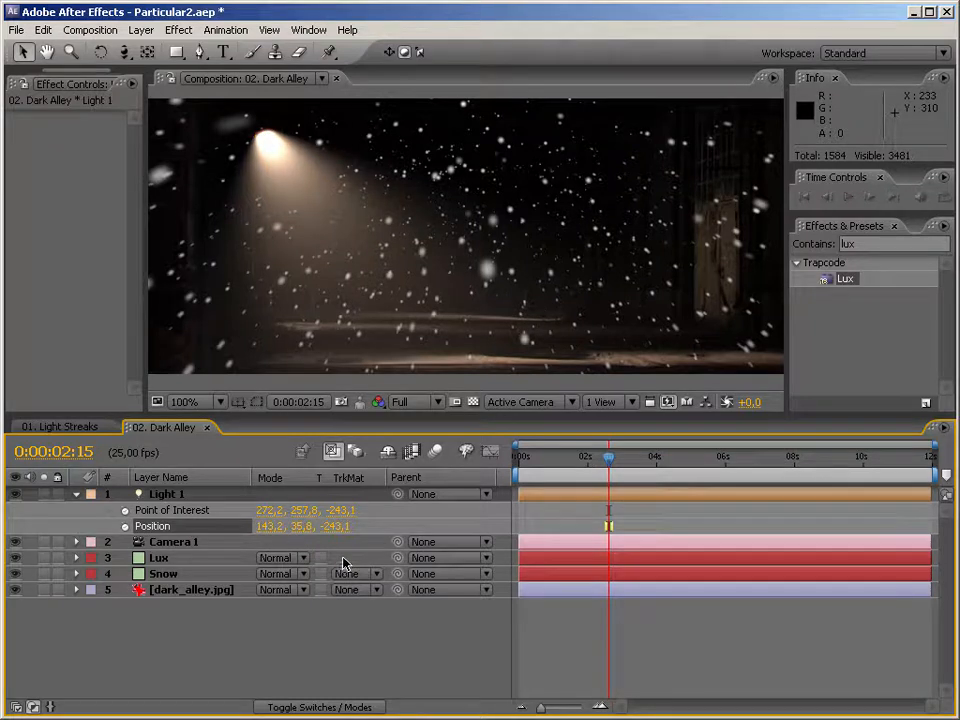
{"action": "left_click", "coordinate": [76, 494]}
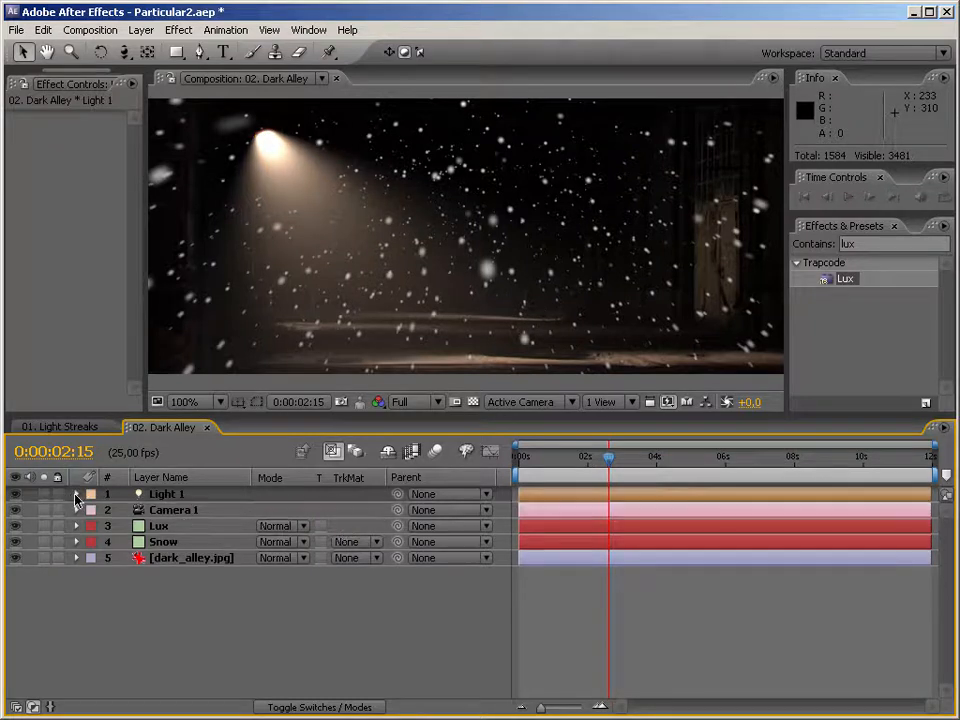
{"action": "left_click", "coordinate": [185, 497]}
Turn on Shading in the Snow layer's Particular effect so the light illuminates the particles
{"action": "left_click", "coordinate": [165, 542]}
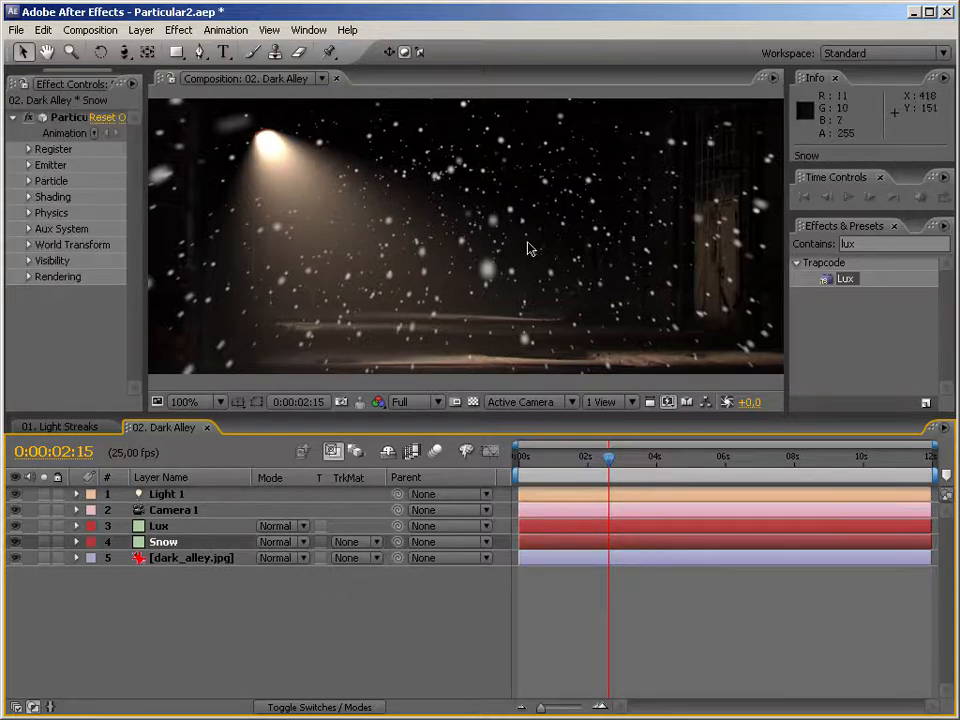
{"action": "left_click_drag", "start_coordinate": [145, 275], "coordinate": [310, 283]}
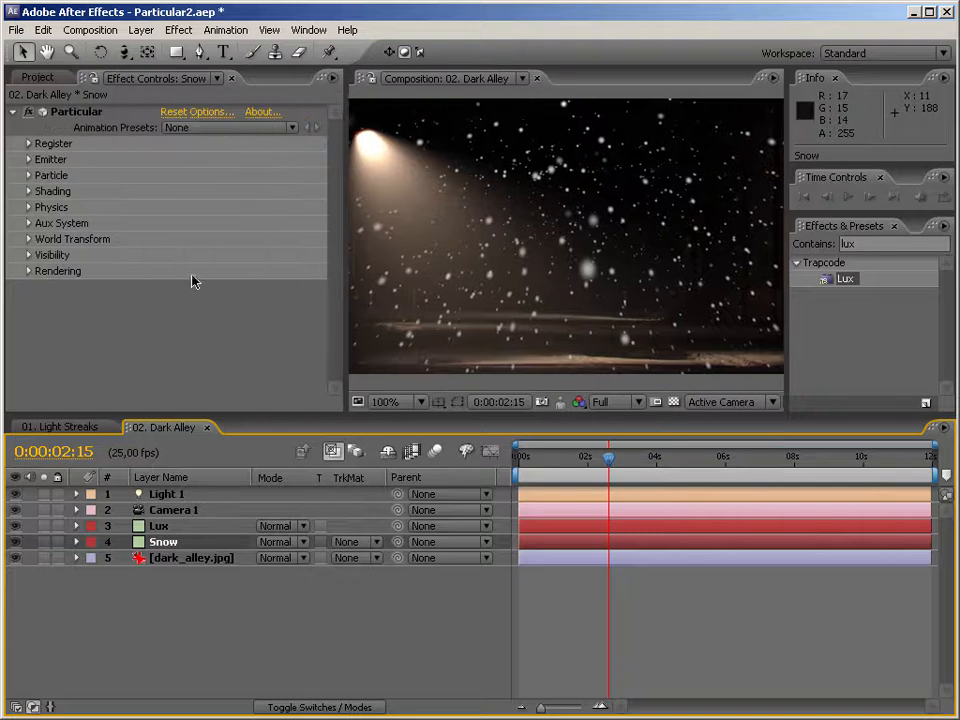
{"action": "left_click", "coordinate": [29, 193]}
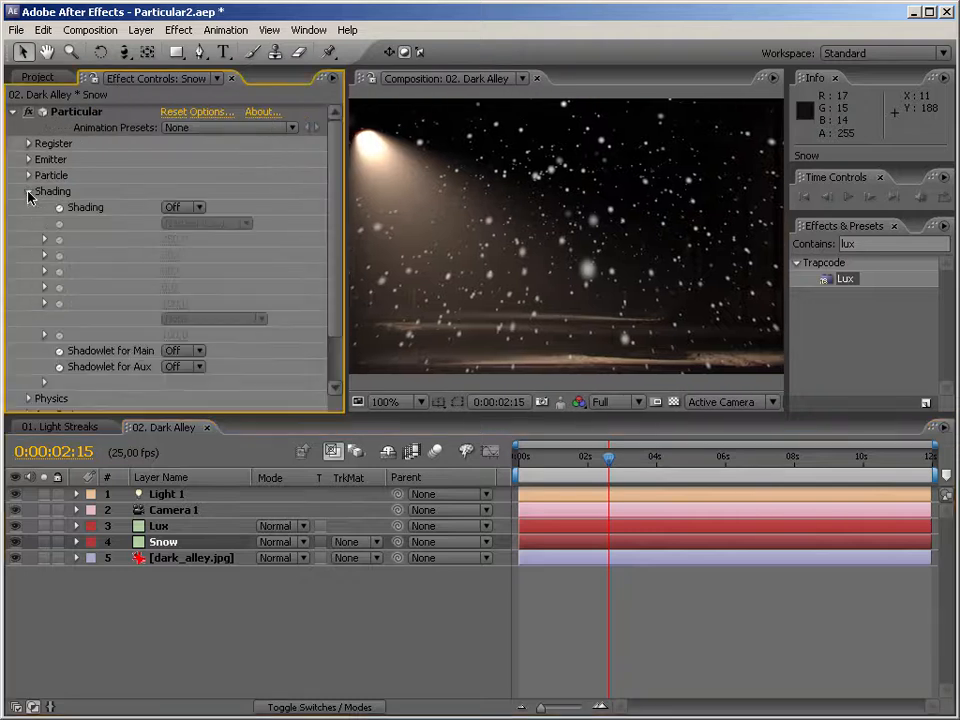
{"action": "left_click", "coordinate": [197, 210]}
{"action": "left_click", "coordinate": [195, 229]}
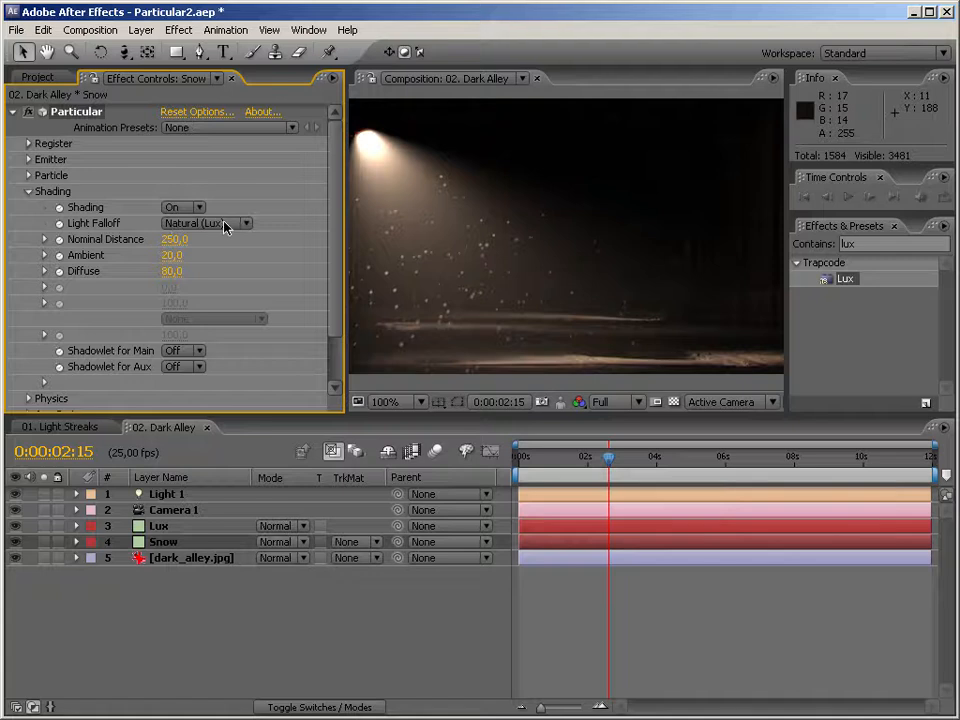
Enlarge the composition view and return to the first frame of the timeline
{"action": "left_click_drag", "start_coordinate": [348, 236], "coordinate": [196, 236]}
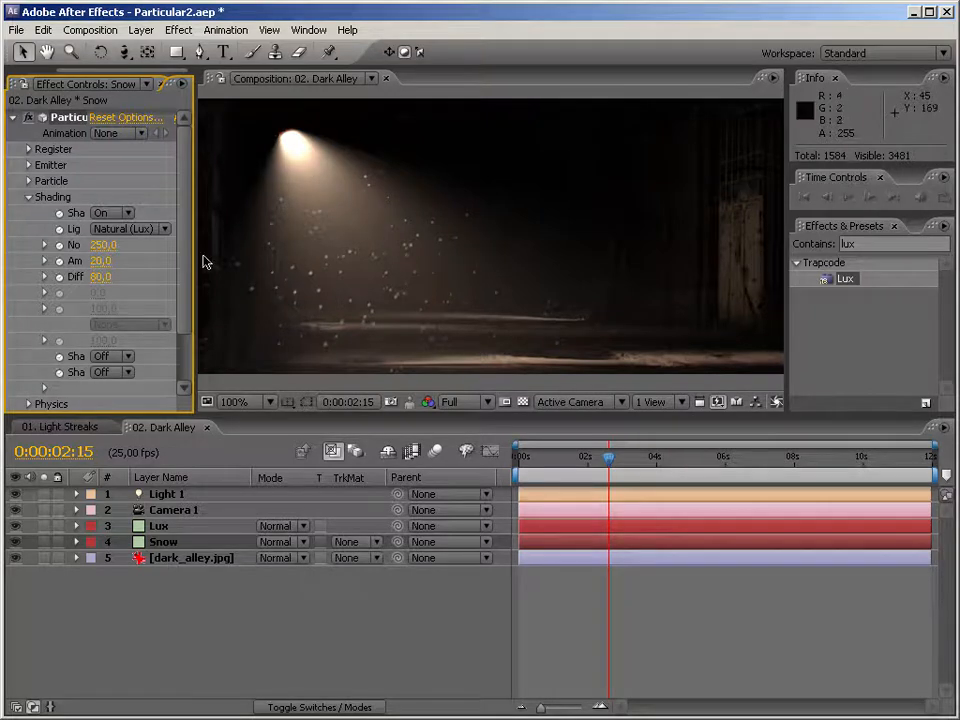
{"action": "left_click_drag", "start_coordinate": [193, 290], "coordinate": [145, 288]}
{"action": "key", "text": "Home"}
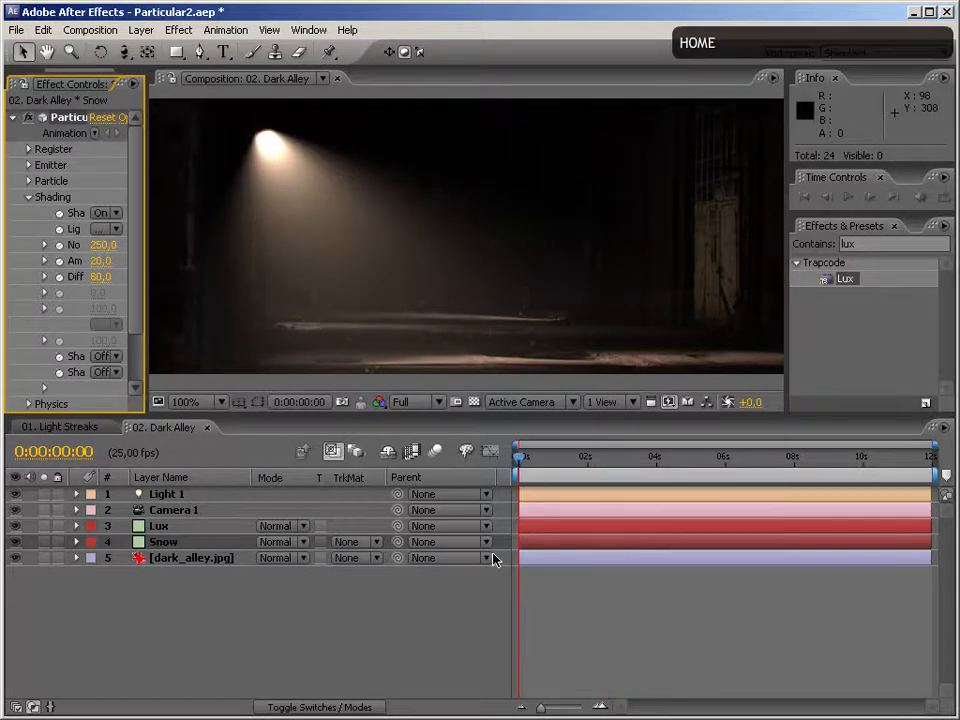
Preview the lit snow animation and scrub the timeline to 0:00:04:19
{"action": "key", "text": "KP_0"}
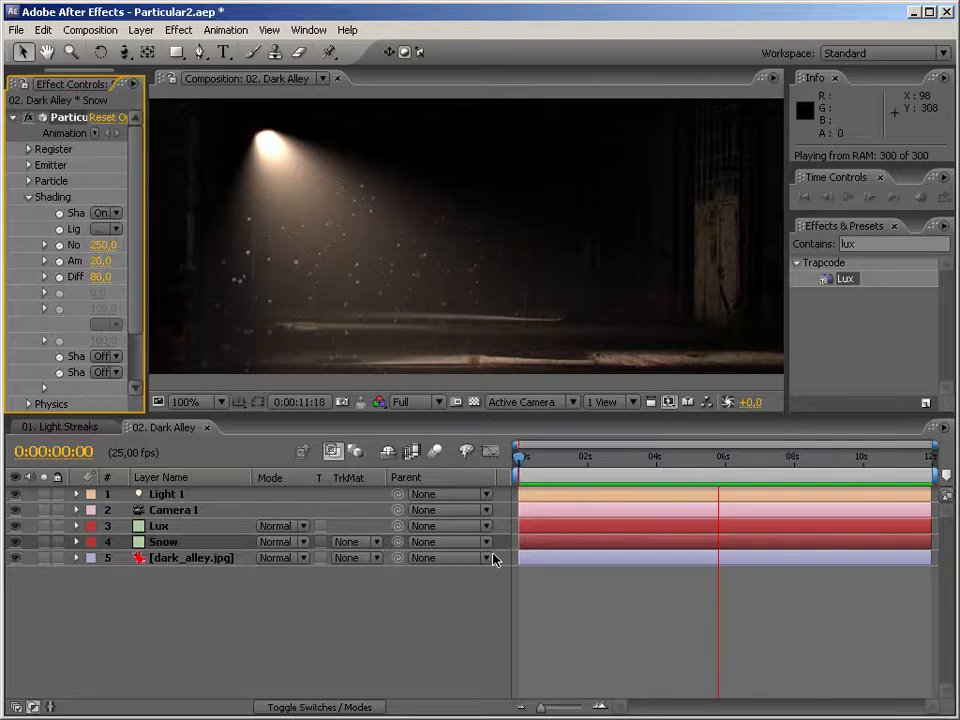
{"action": "key", "text": "KP_0"}
{"action": "left_click_drag", "start_coordinate": [673, 457], "coordinate": [683, 458]}
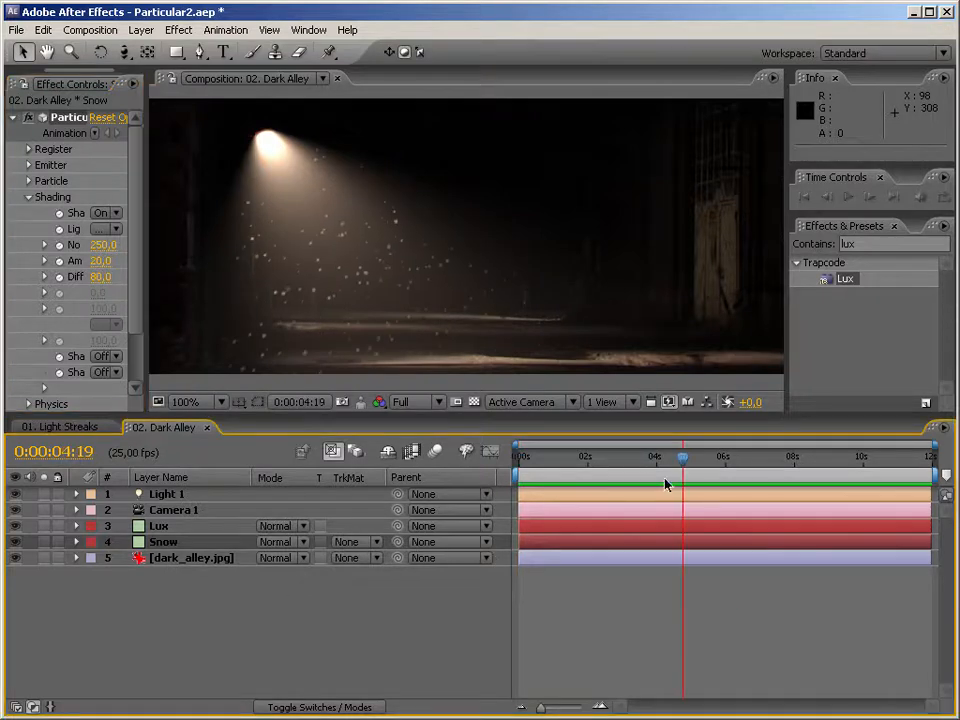
Try the Lux layer as an alpha track matte for the Snow layer, with Lux kept visible, and play the result
{"action": "left_click", "coordinate": [175, 530]}
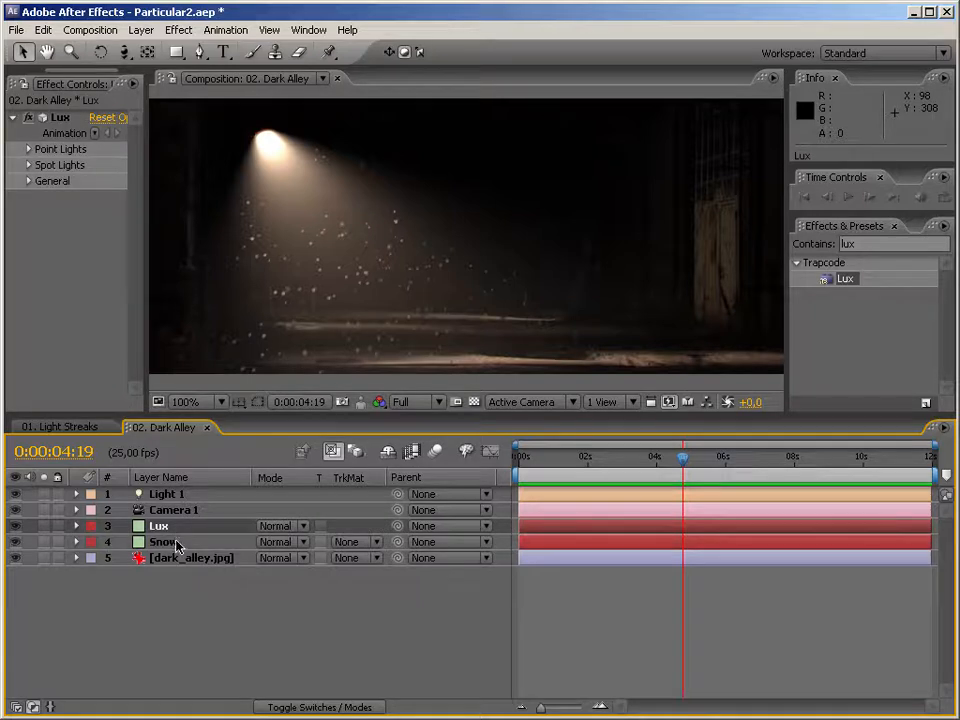
{"action": "left_click", "coordinate": [175, 546]}
{"action": "left_click", "coordinate": [365, 542]}
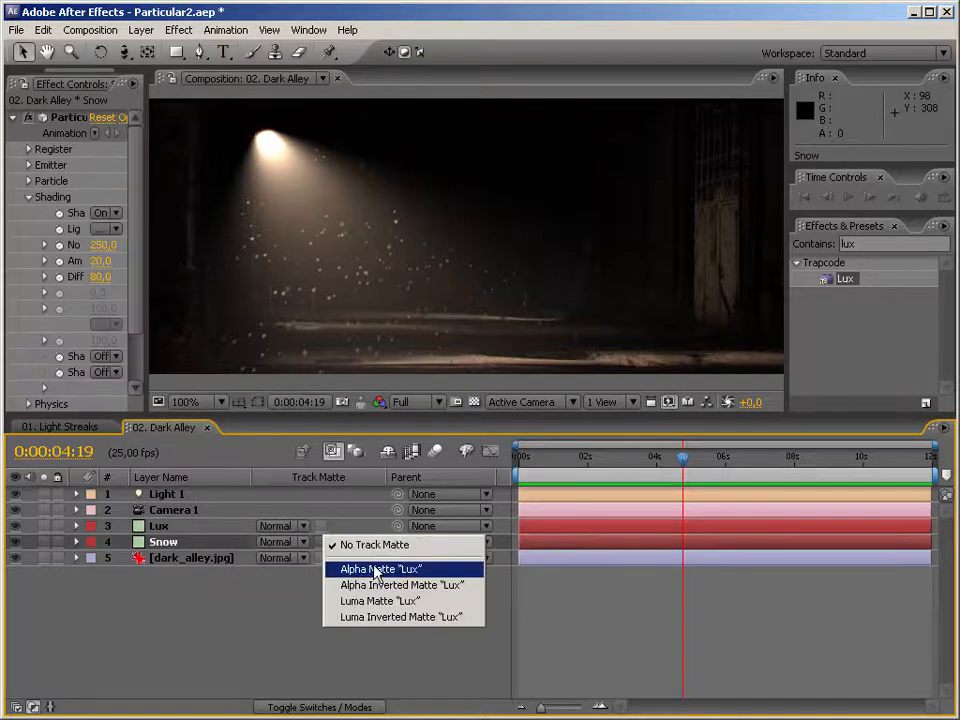
{"action": "left_click", "coordinate": [375, 569]}
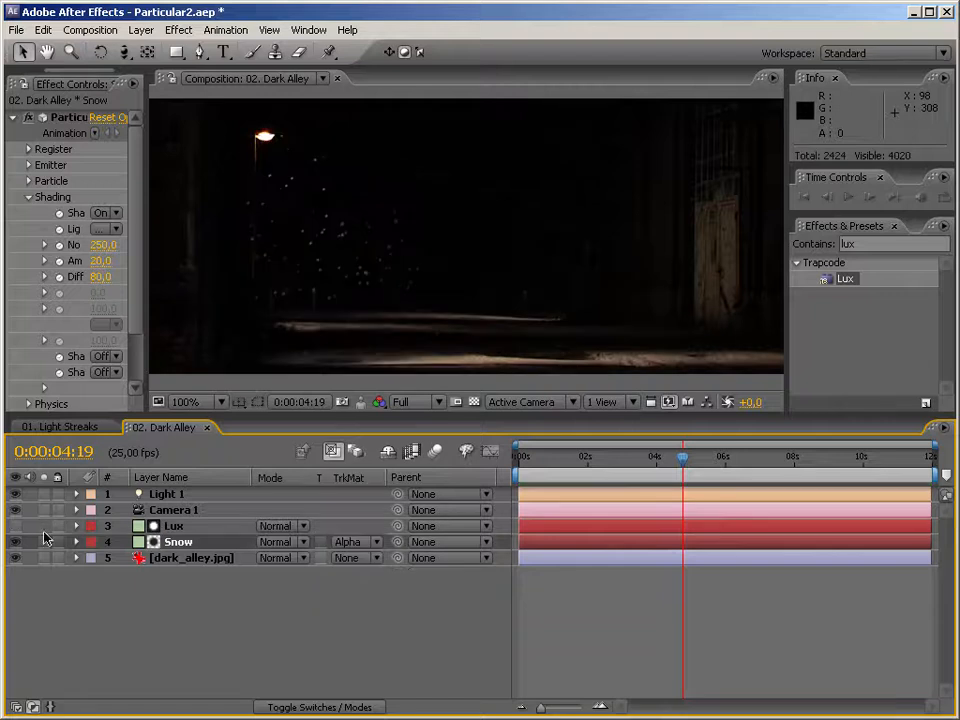
{"action": "left_click", "coordinate": [15, 526]}
{"action": "key", "text": "space"}
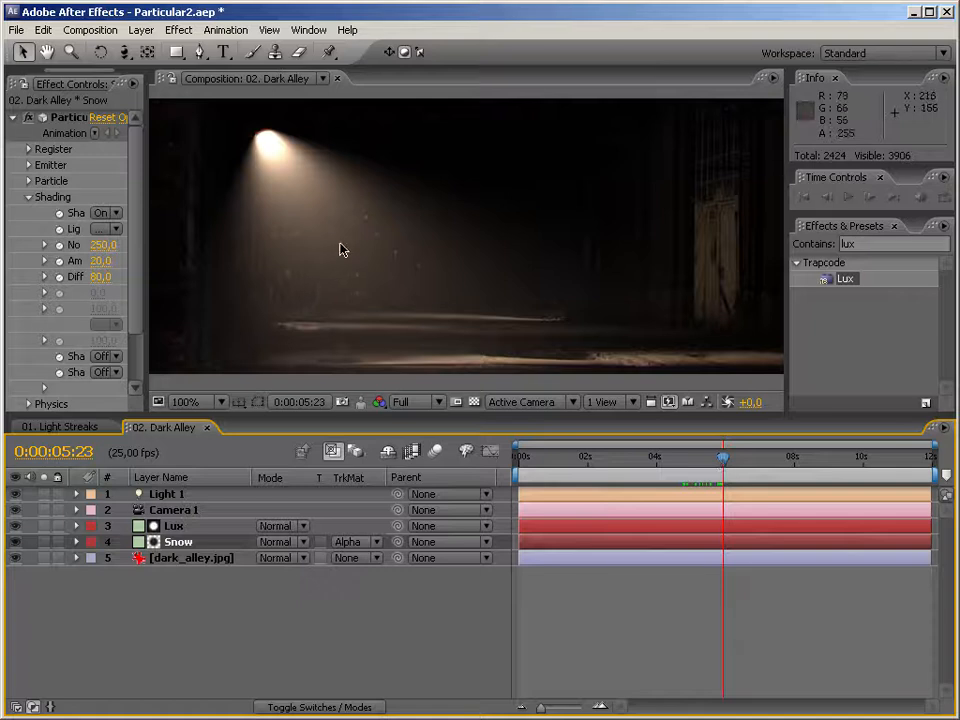
Remove the track matte from the Snow layer and scrub through the snowfall to 0:00:05:12
{"action": "left_click", "coordinate": [354, 545]}
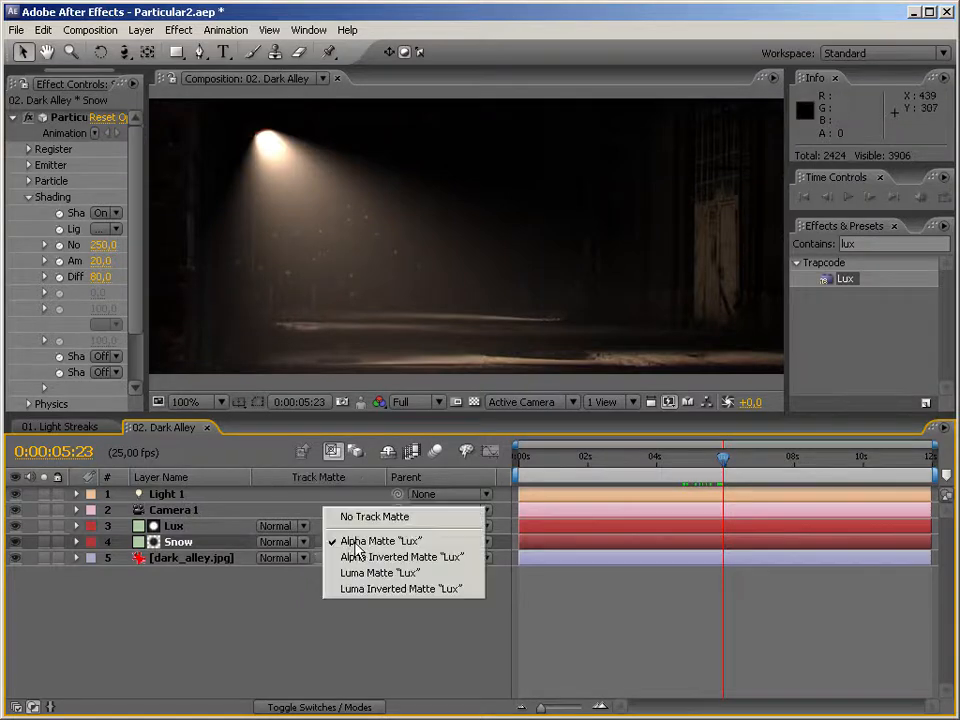
{"action": "left_click", "coordinate": [379, 520]}
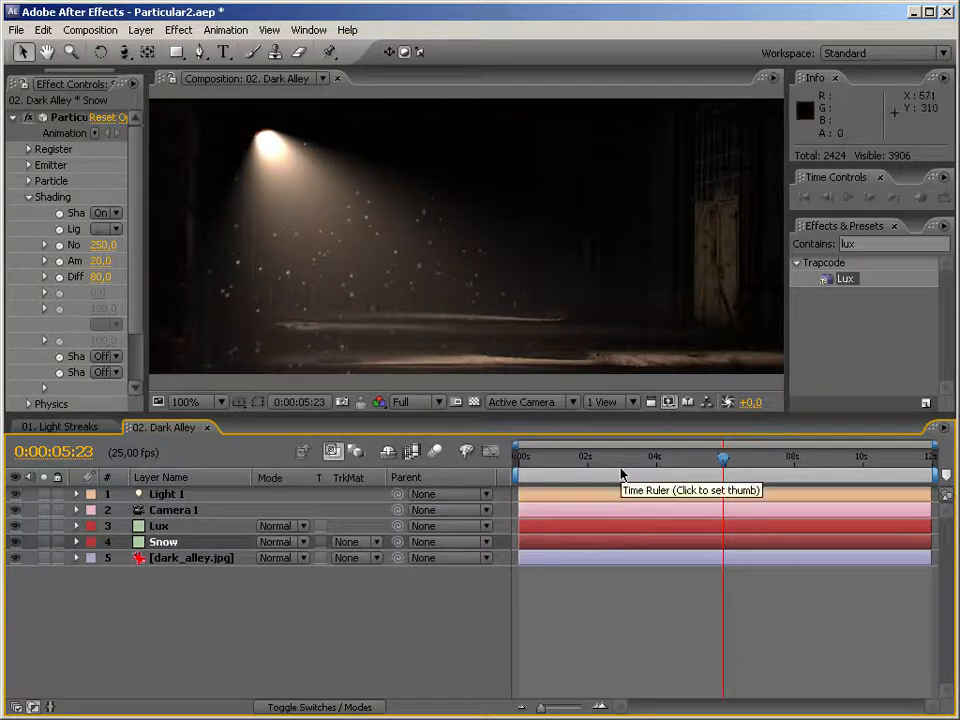
{"action": "left_click", "coordinate": [345, 541]}
{"action": "left_click", "coordinate": [261, 634]}
{"action": "left_click_drag", "start_coordinate": [579, 462], "coordinate": [708, 463]}
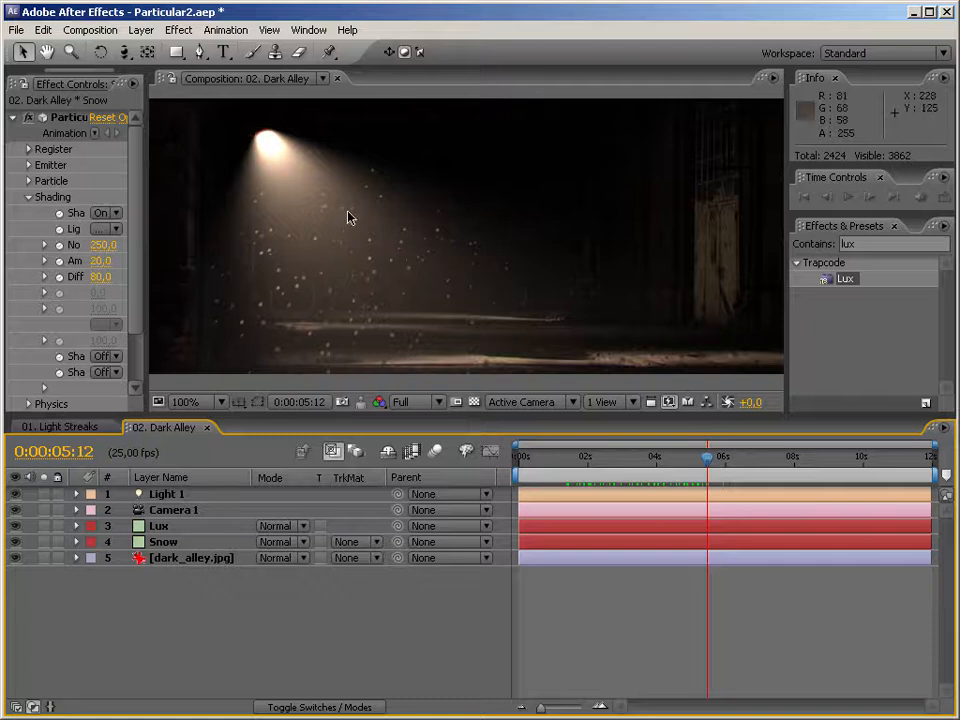
Create a new 512 × 256 composition in the project with 25 fps and a duration of 12 seconds
{"action": "left_click_drag", "start_coordinate": [145, 148], "coordinate": [325, 148]}
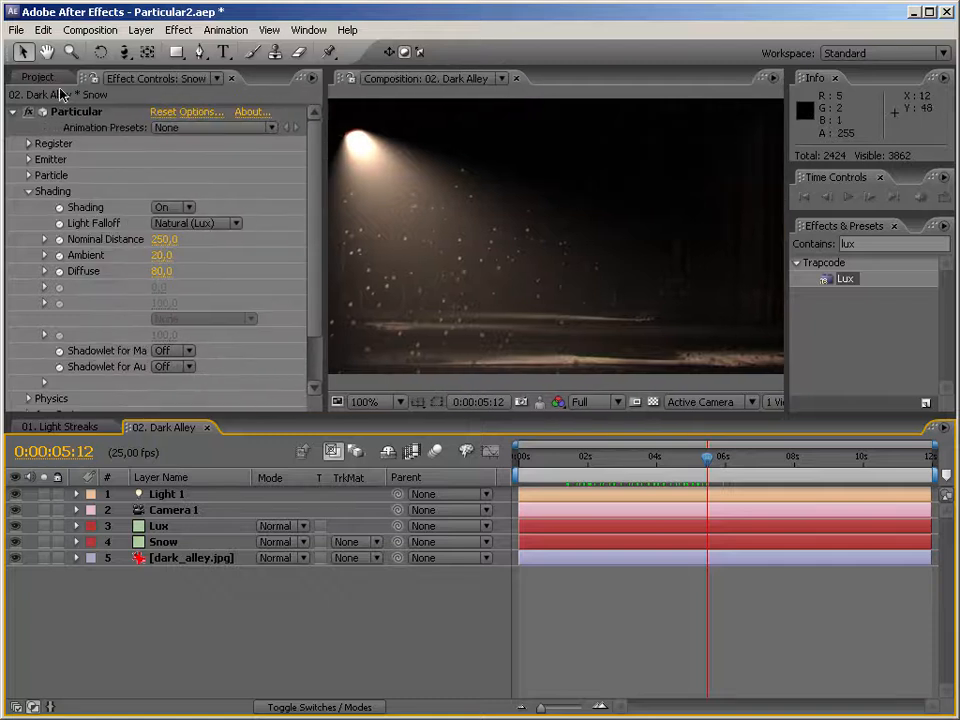
{"action": "left_click", "coordinate": [40, 78]}
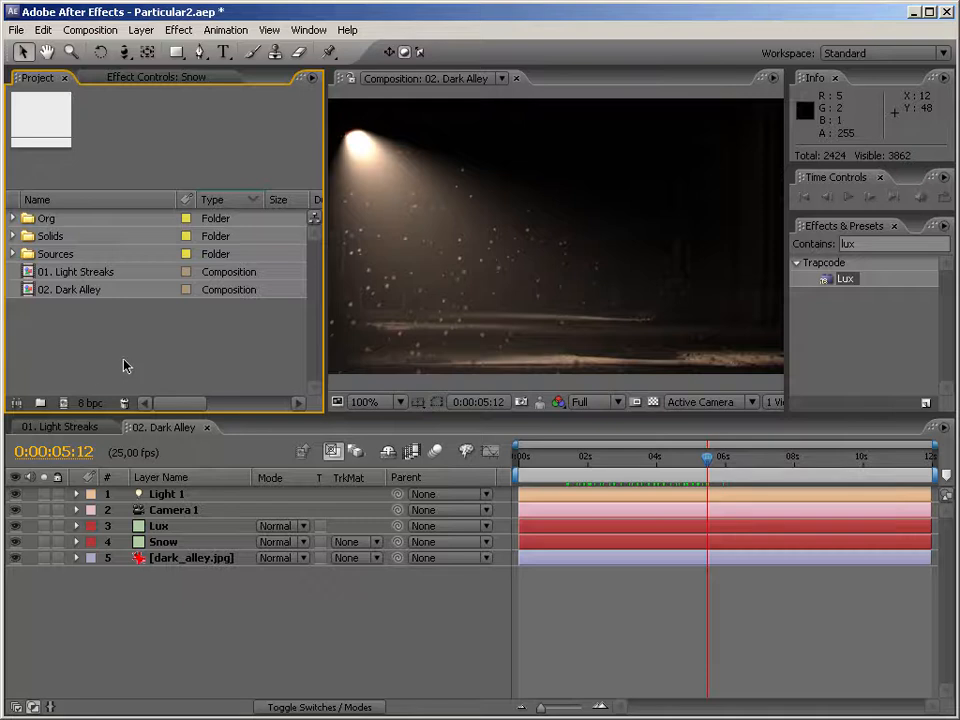
{"action": "left_click", "coordinate": [66, 406]}
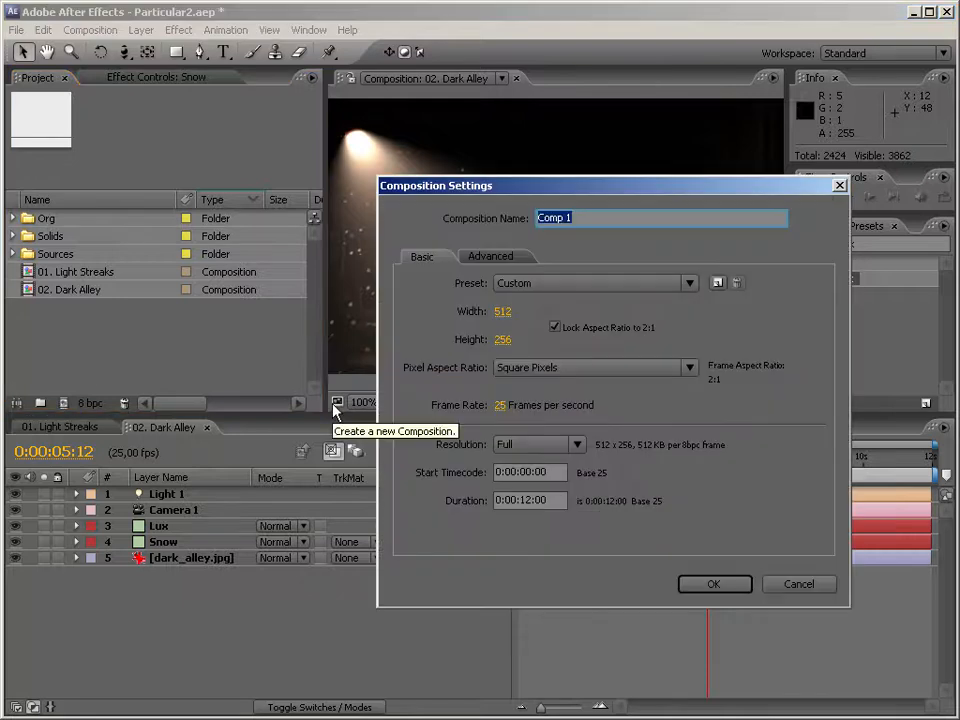
{"action": "left_click", "coordinate": [718, 584]}
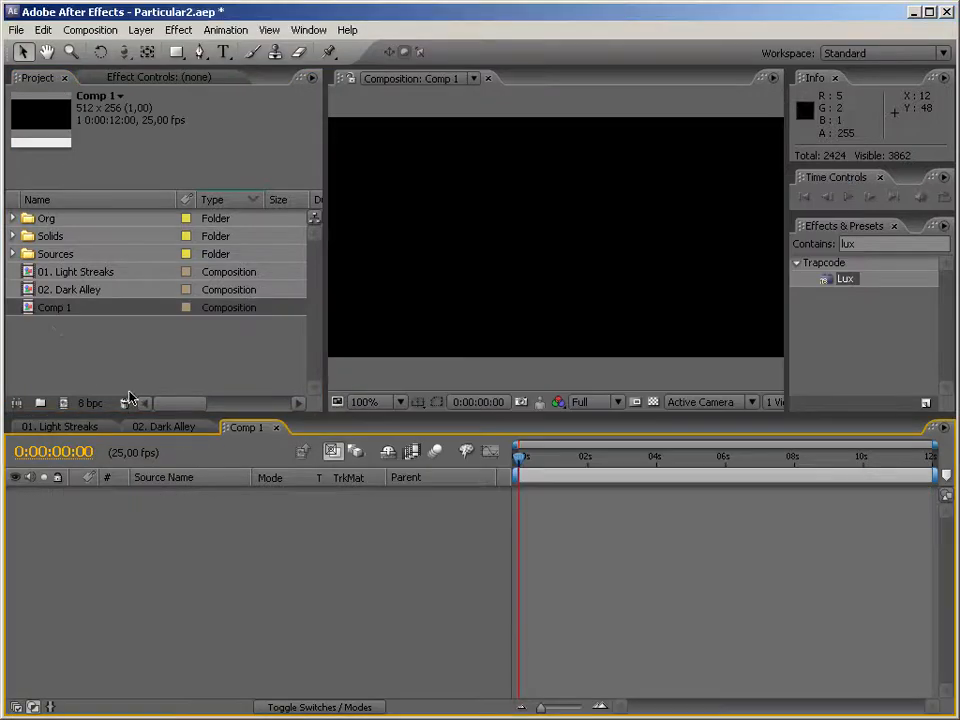
Rename the new composition as 03. Micro Particles
{"action": "left_click", "coordinate": [57, 311]}
{"action": "key", "text": "Return"}
{"action": "type", "text": "03. Micro"}
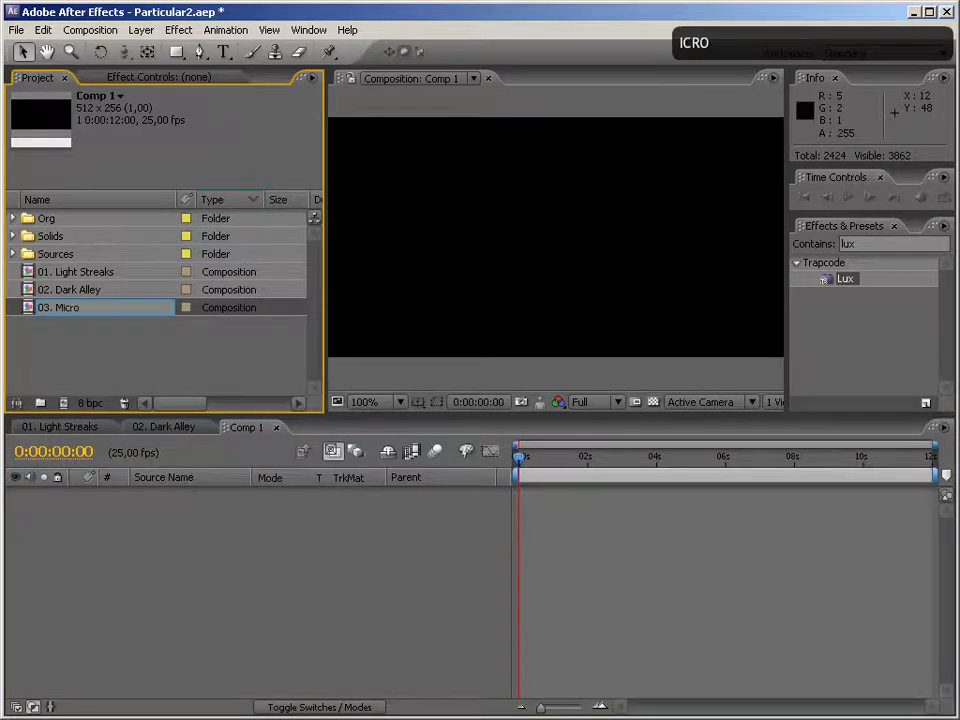
{"action": "type", "text": " PArticles"}
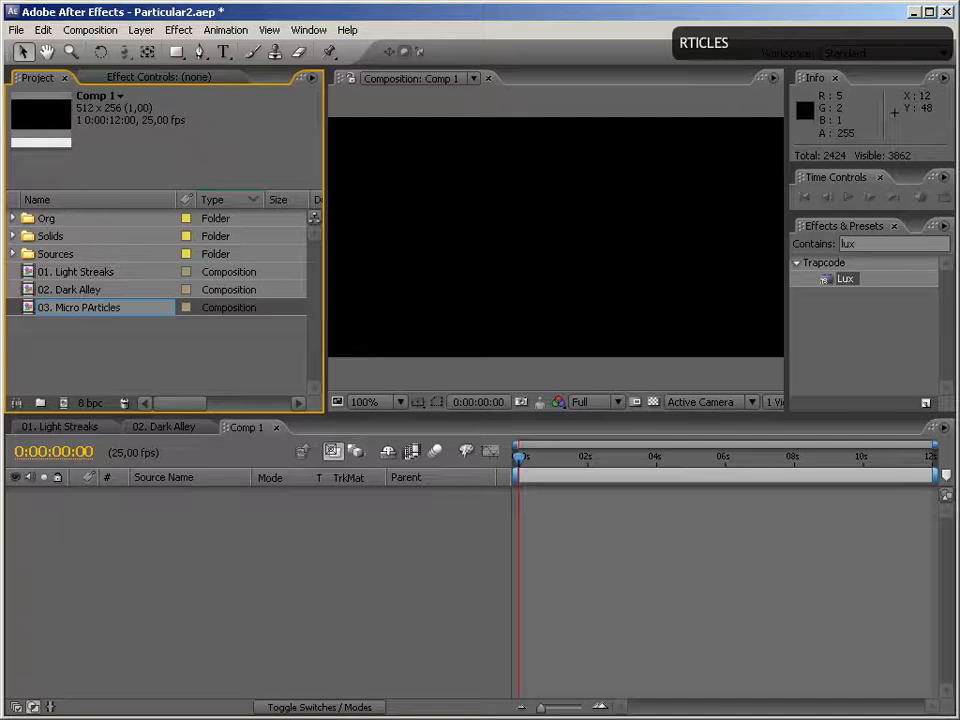
{"action": "key", "text": "Left"}
{"action": "key", "text": "Return"}
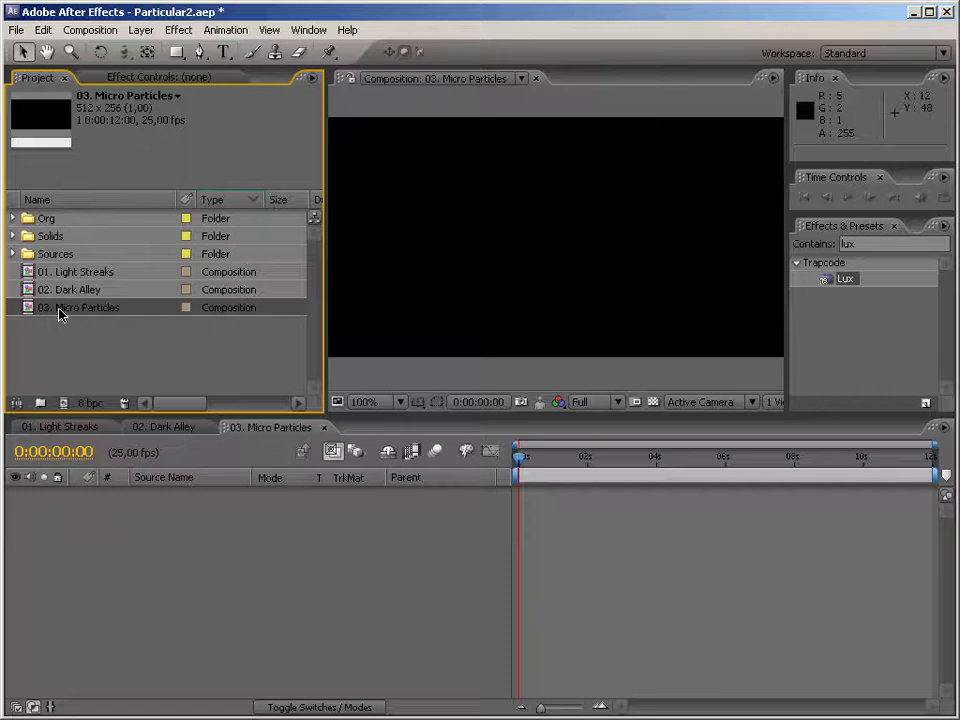
Add a 512 × 256 pale lime green solid layer to the 03. Micro Particles composition
{"action": "left_click_drag", "start_coordinate": [327, 307], "coordinate": [231, 306]}
{"action": "right_click", "coordinate": [233, 518]}
{"action": "mouse_move", "coordinate": [233, 522]}
{"action": "left_click", "coordinate": [431, 564]}
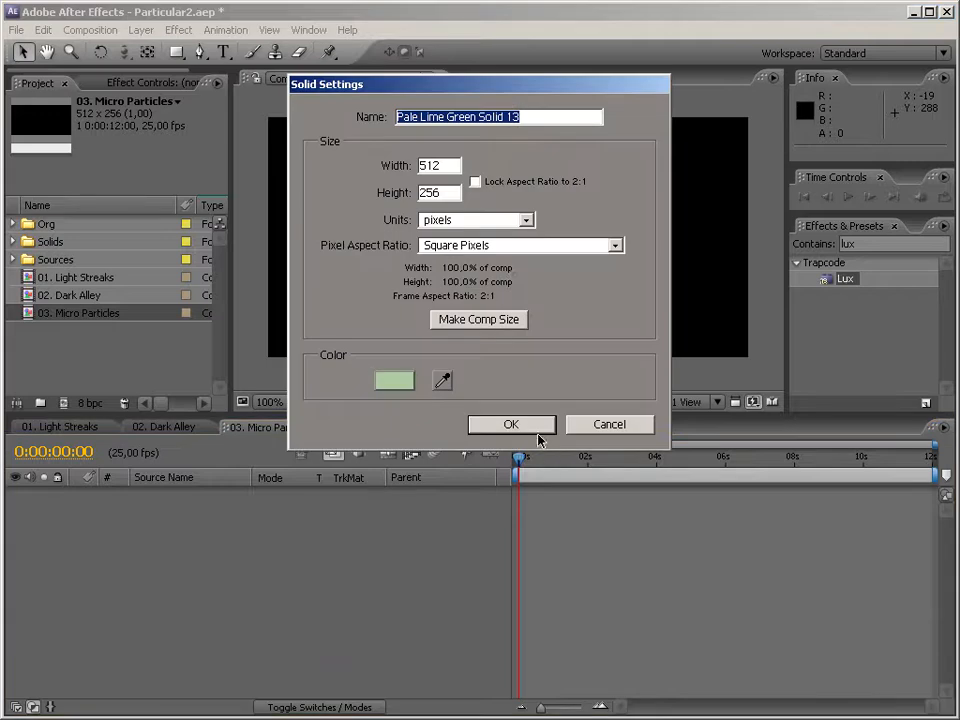
{"action": "left_click", "coordinate": [515, 424]}
Find the Trapcode Particular effect, apply it to the solid and scrub to 0:00:02:18
{"action": "left_click", "coordinate": [872, 247]}
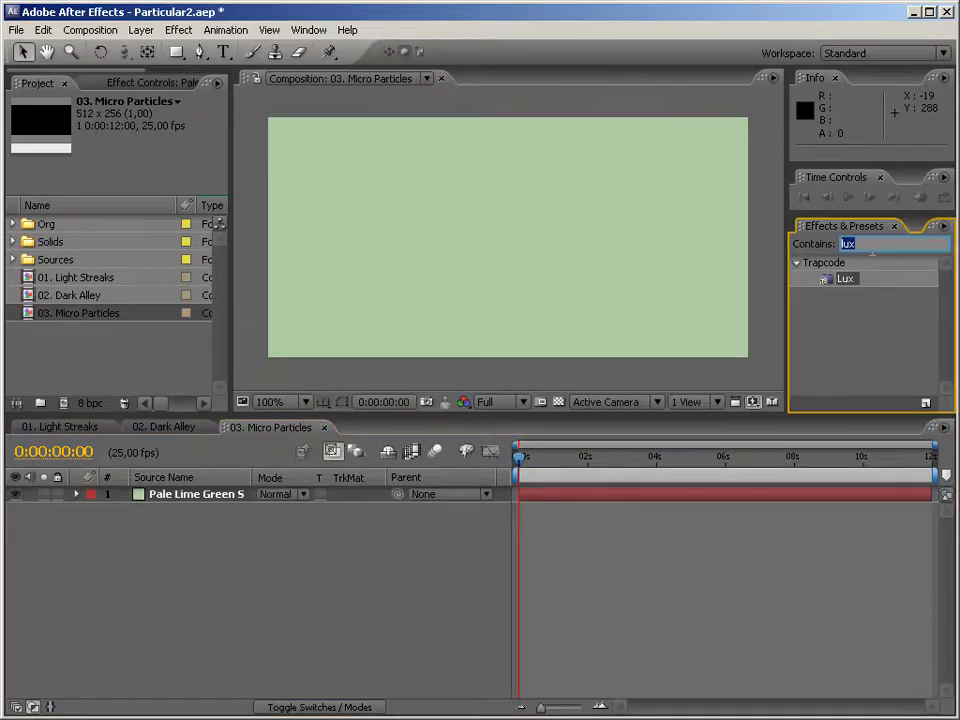
{"action": "type", "text": "partic"}
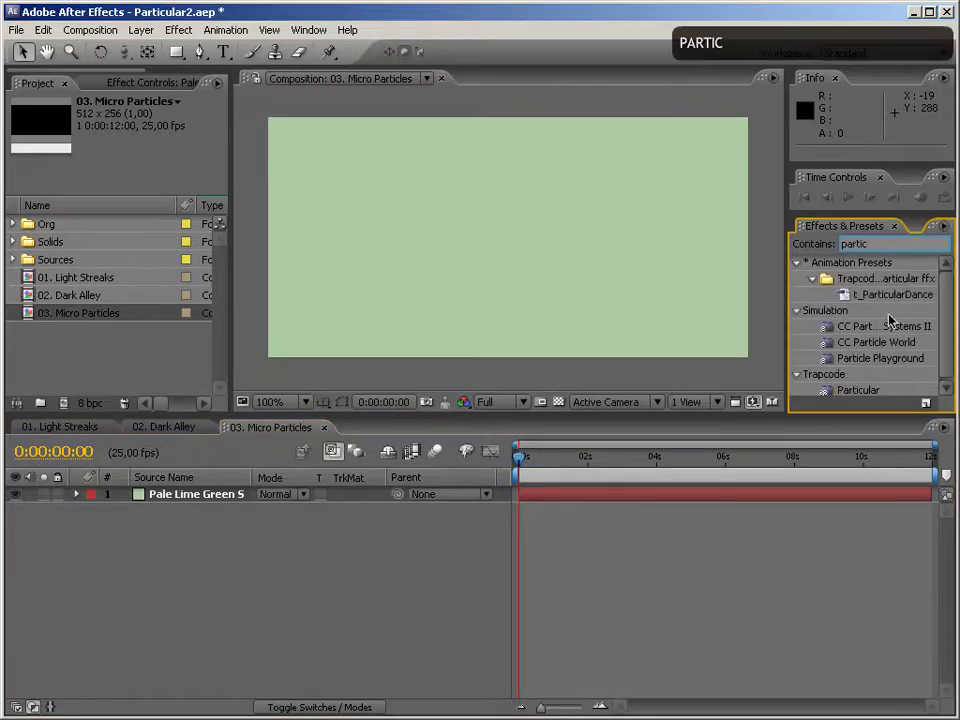
{"action": "left_click_drag", "start_coordinate": [857, 390], "coordinate": [640, 310]}
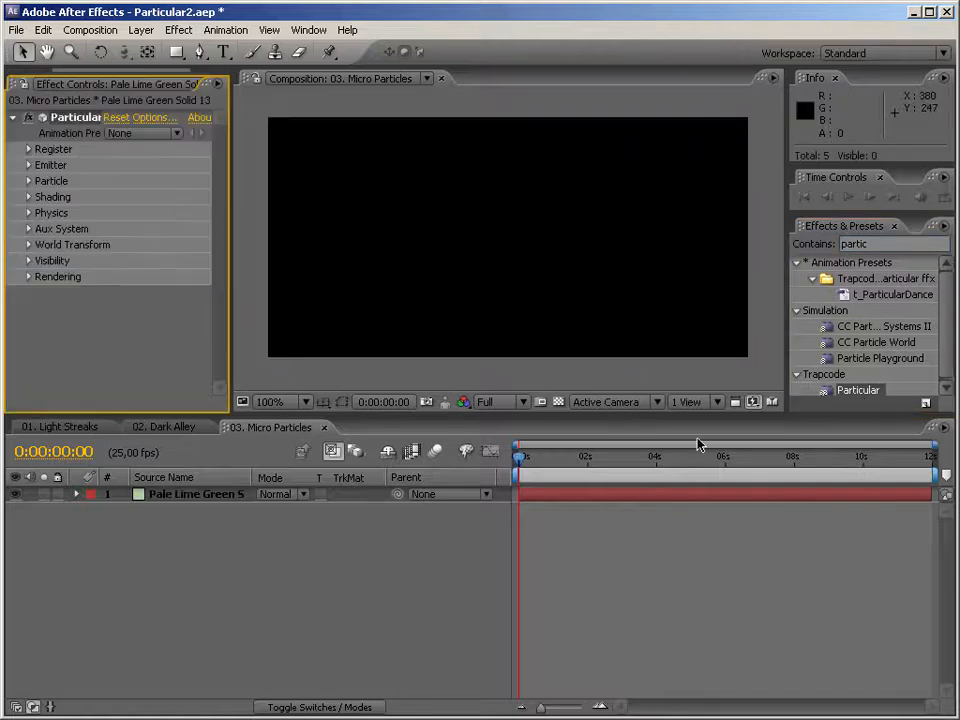
{"action": "left_click_drag", "start_coordinate": [552, 478], "coordinate": [614, 468]}
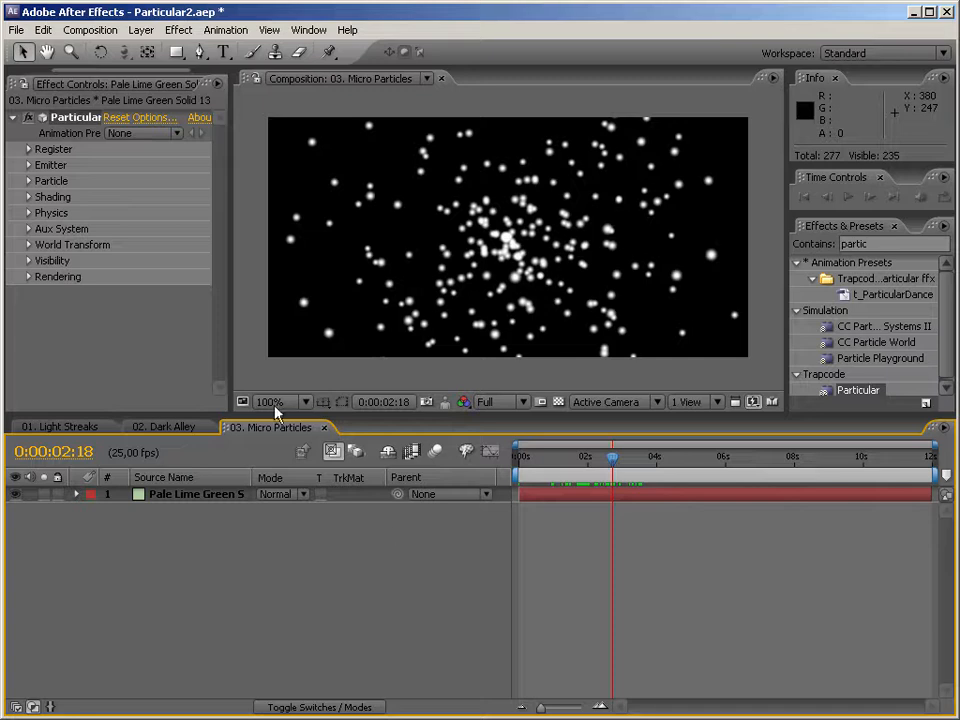
Set Particular's emitter type to Sphere and its emitter size to 500 in X, Y and Z
{"action": "left_click", "coordinate": [29, 165]}
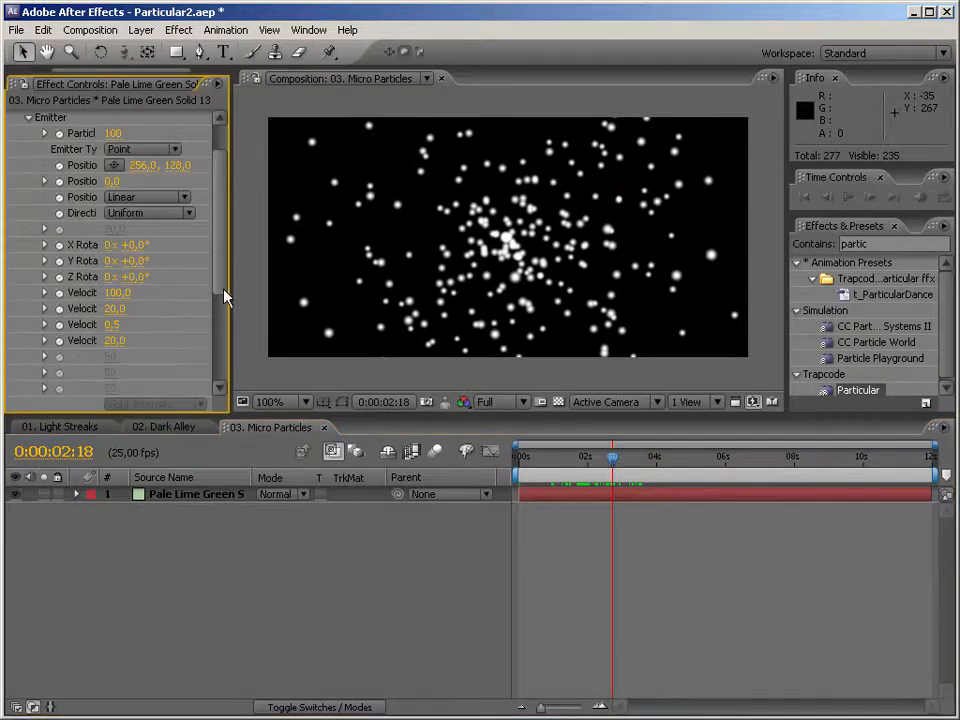
{"action": "left_click", "coordinate": [151, 150]}
{"action": "left_click", "coordinate": [158, 187]}
{"action": "left_click_drag", "start_coordinate": [214, 274], "coordinate": [214, 304]}
{"action": "left_click", "coordinate": [113, 292]}
{"action": "type", "text": "500"}
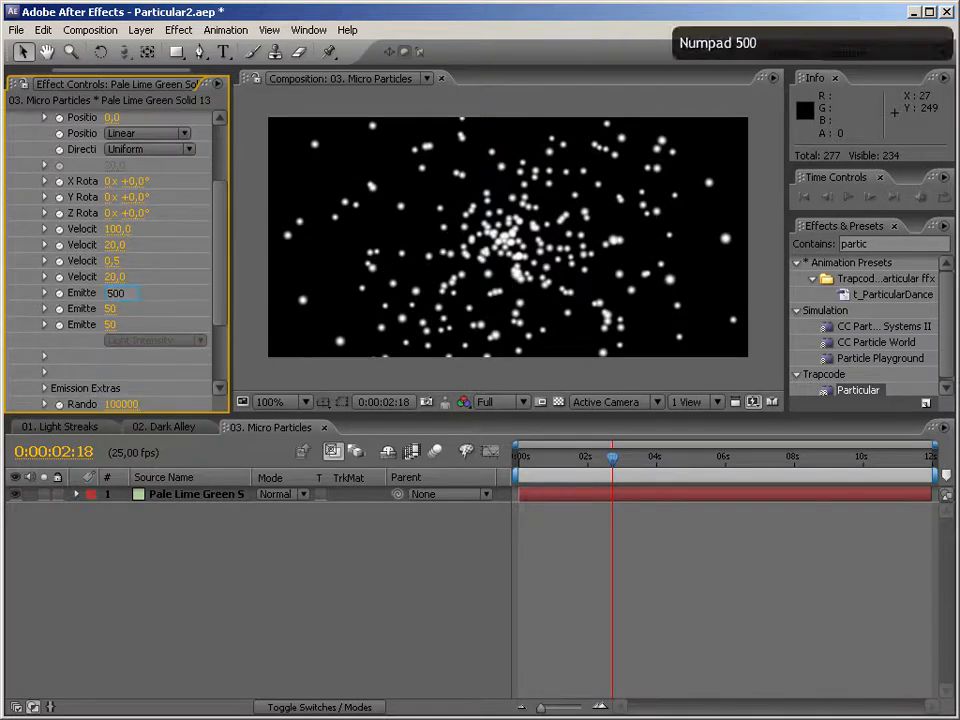
{"action": "key", "text": "Tab"}
{"action": "type", "text": "5"}
{"action": "key", "text": "Tab"}
{"action": "type", "text": "500"}
{"action": "key", "text": "Return"}
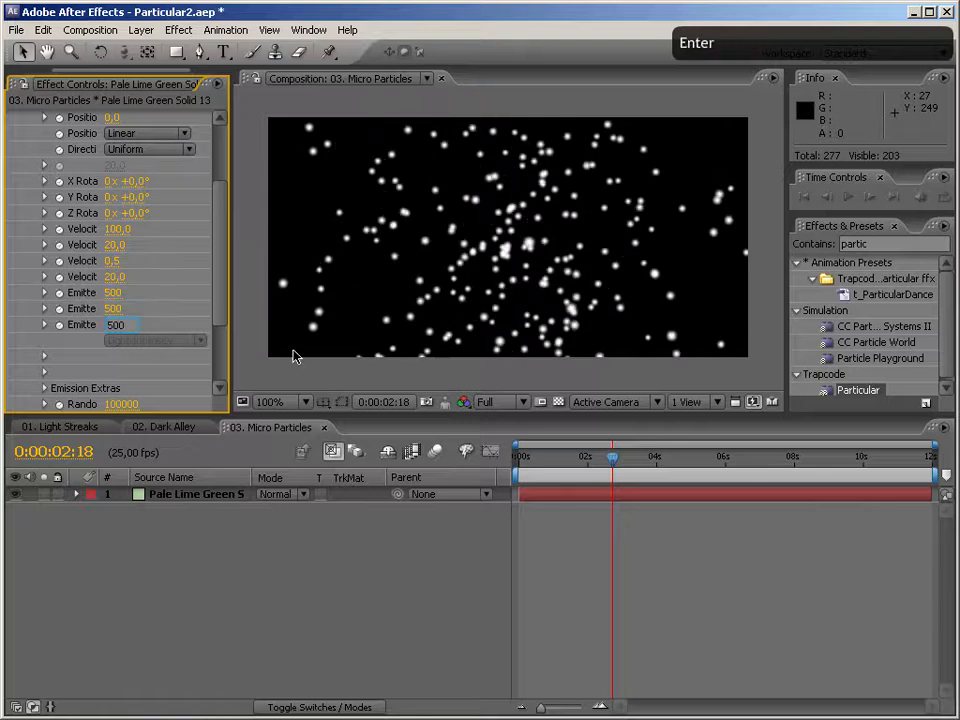
Set all four emitter velocity values to 0 and scrub the timeline to check the motionless particles
{"action": "left_click", "coordinate": [125, 229]}
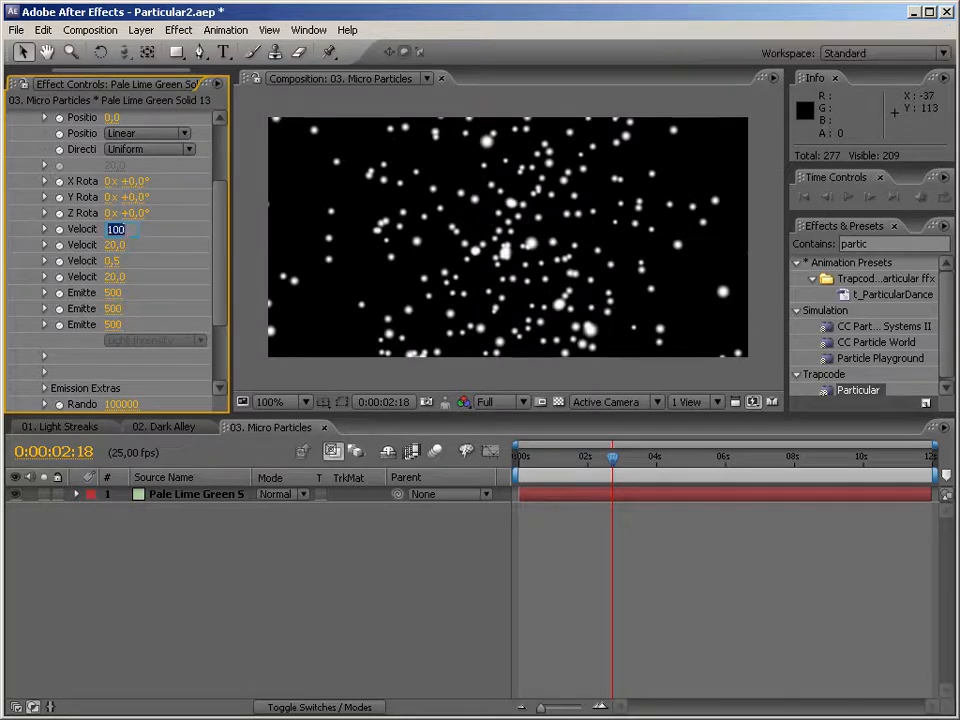
{"action": "type", "text": "0"}
{"action": "key", "text": "Tab"}
{"action": "type", "text": "0"}
{"action": "key", "text": "Tab"}
{"action": "type", "text": "0"}
{"action": "key", "text": "Tab"}
{"action": "type", "text": "0"}
{"action": "key", "text": "Return"}
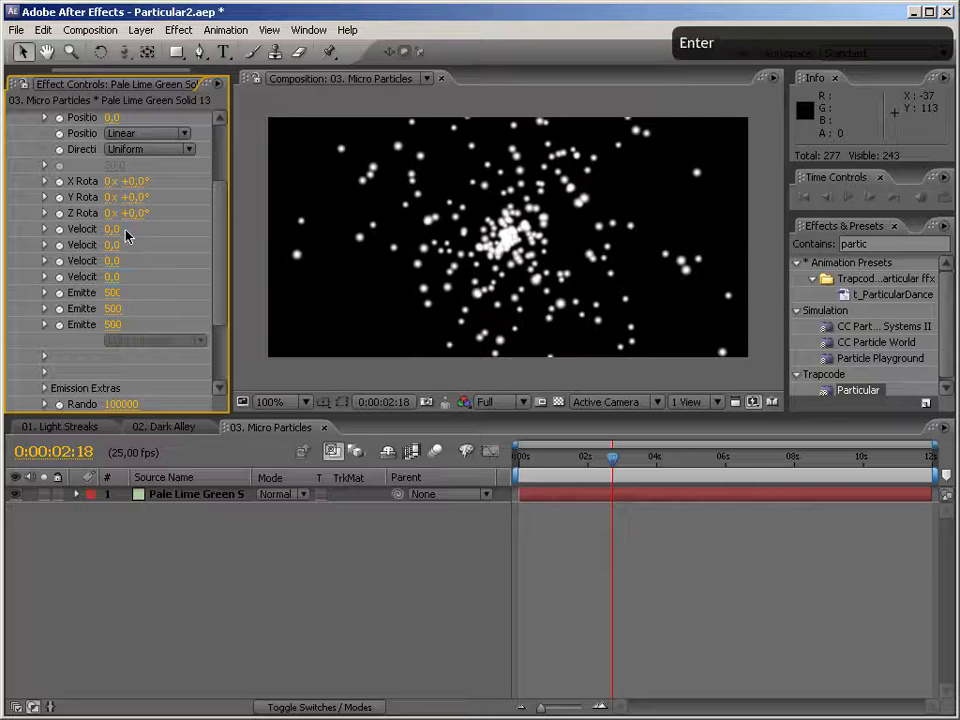
{"action": "mouse_move", "coordinate": [612, 457]}
{"action": "left_mouse_down"}
{"action": "mouse_move", "coordinate": [662, 461]}
{"action": "mouse_move", "coordinate": [630, 461]}
{"action": "left_mouse_up"}
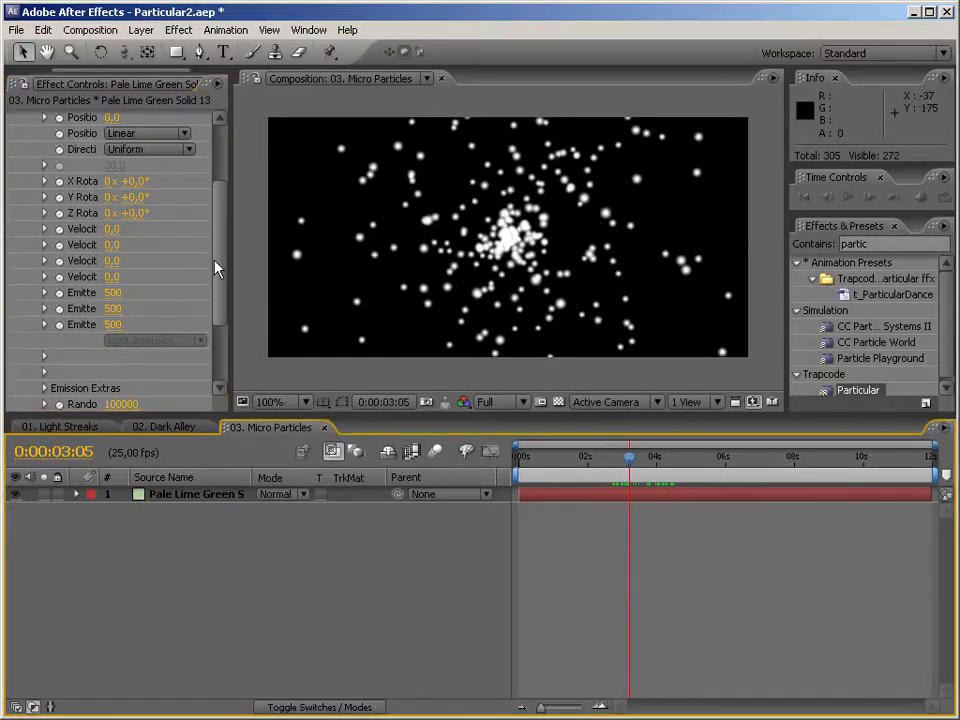
Keyframe the emitter's Particles/sec from 1000 on the first frame to 0 on the second frame
{"action": "left_click_drag", "start_coordinate": [221, 257], "coordinate": [220, 337]}
{"action": "left_click_drag", "start_coordinate": [533, 460], "coordinate": [468, 460]}
{"action": "left_click_drag", "start_coordinate": [221, 273], "coordinate": [226, 160]}
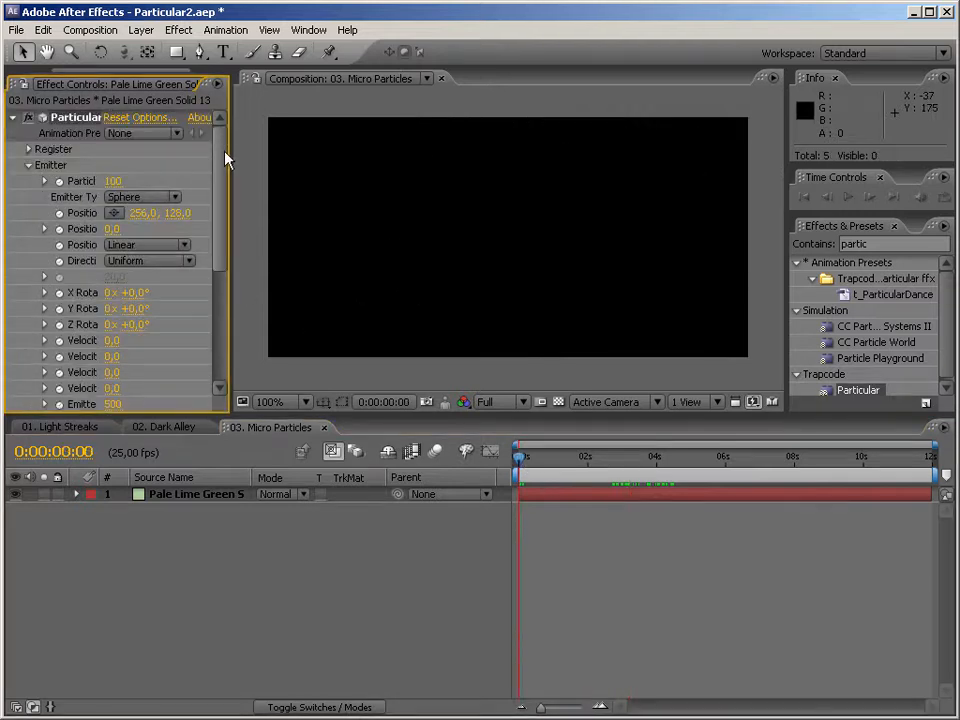
{"action": "left_click", "coordinate": [124, 182]}
{"action": "type", "text": "1000"}
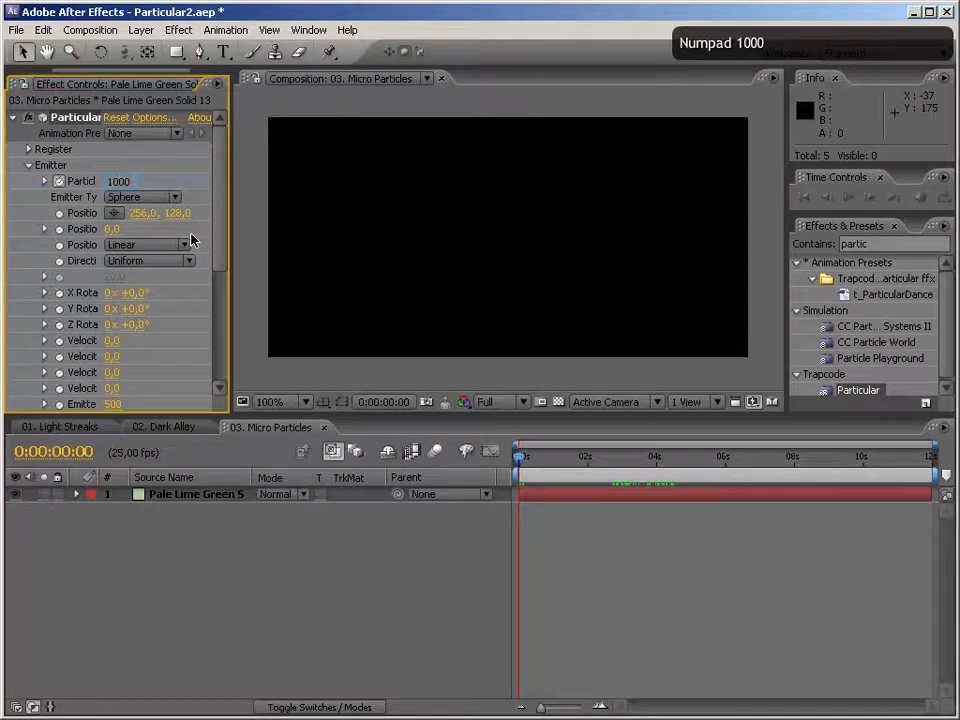
{"action": "key", "text": "Return"}
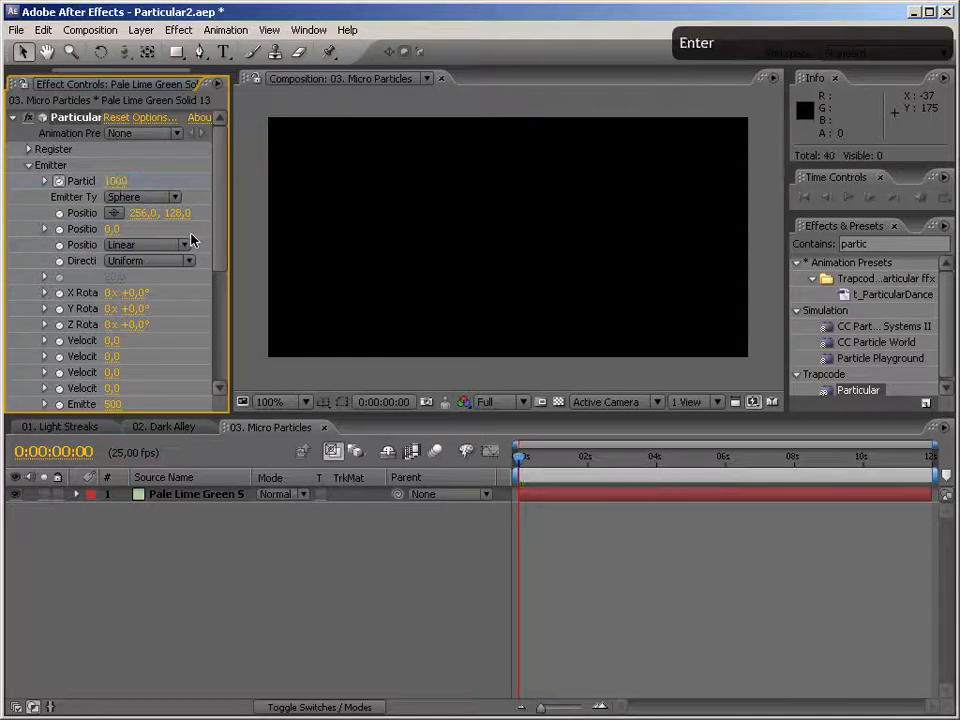
{"action": "key", "text": "Page_Down"}
{"action": "left_click", "coordinate": [133, 187]}
{"action": "type", "text": "0"}
{"action": "key", "text": "Return"}
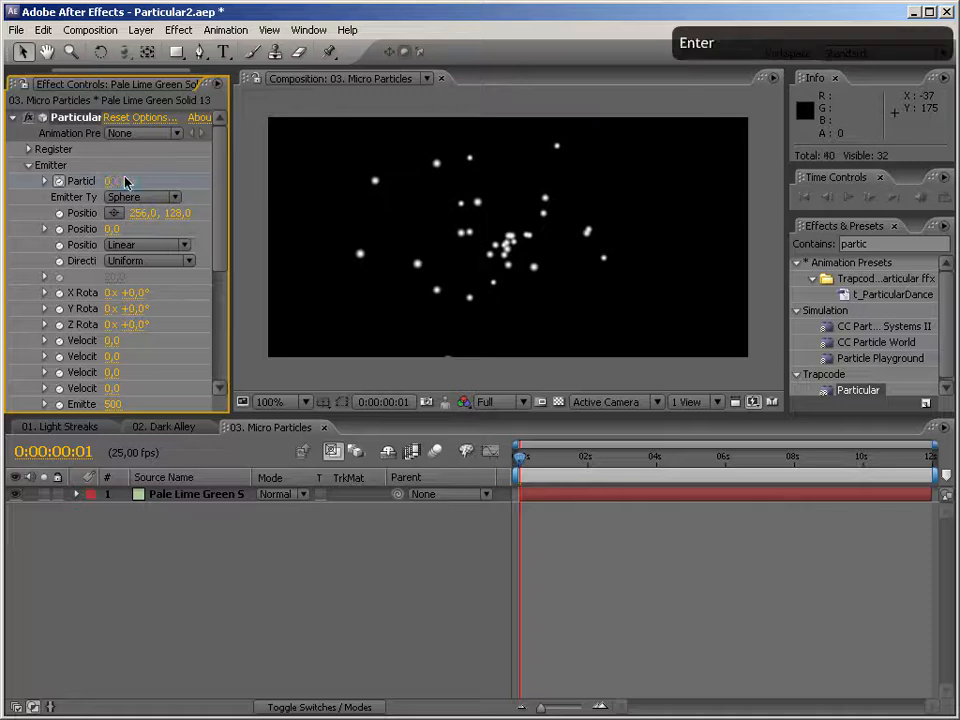
Raise the Particles/sec keyframe on the first frame to 5000 and check the following frame
{"action": "key", "text": "Home"}
{"action": "left_click", "coordinate": [122, 183]}
{"action": "type", "text": "5000"}
{"action": "key", "text": "Return"}
{"action": "key", "text": "Page_Down"}
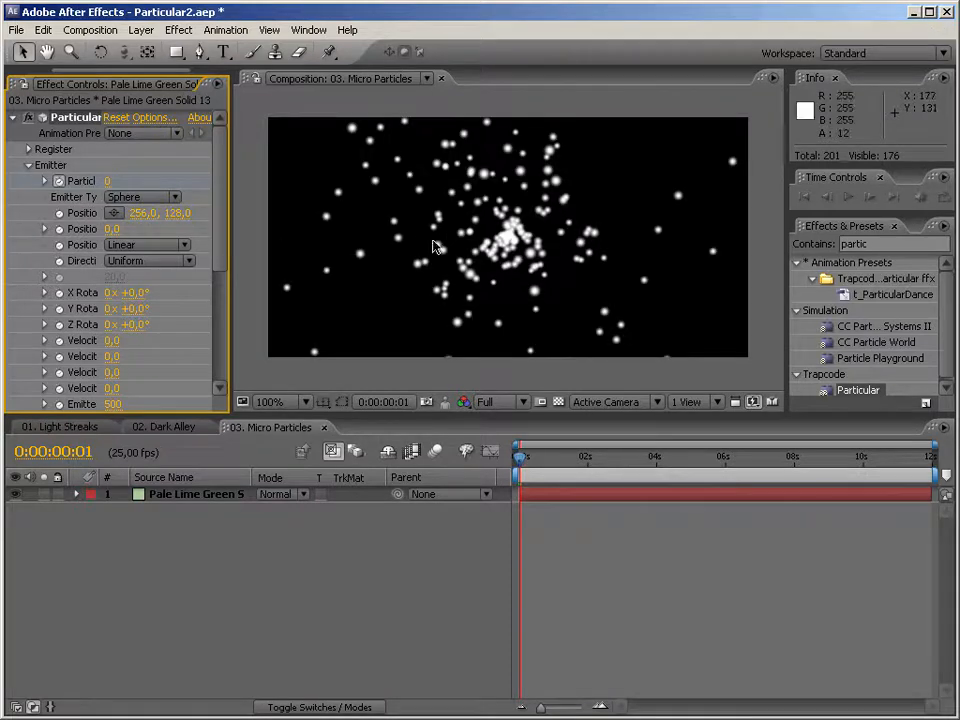
Add a camera to the composition and orbit it around the particle cloud
{"action": "right_click", "coordinate": [362, 516]}
{"action": "mouse_move", "coordinate": [381, 524]}
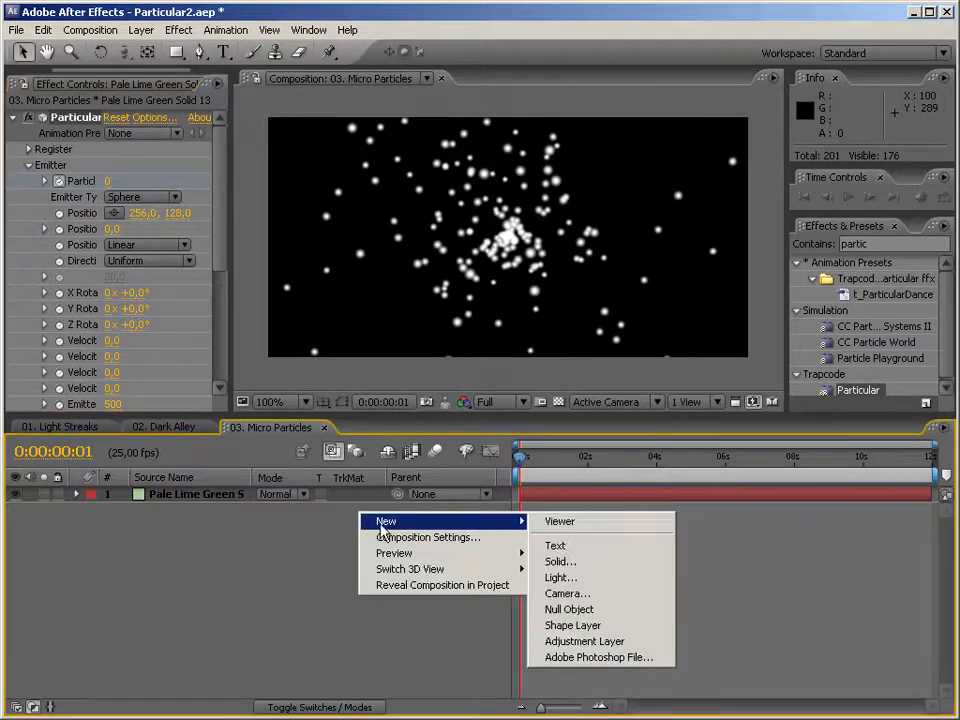
{"action": "left_click", "coordinate": [566, 593]}
{"action": "left_click", "coordinate": [637, 481]}
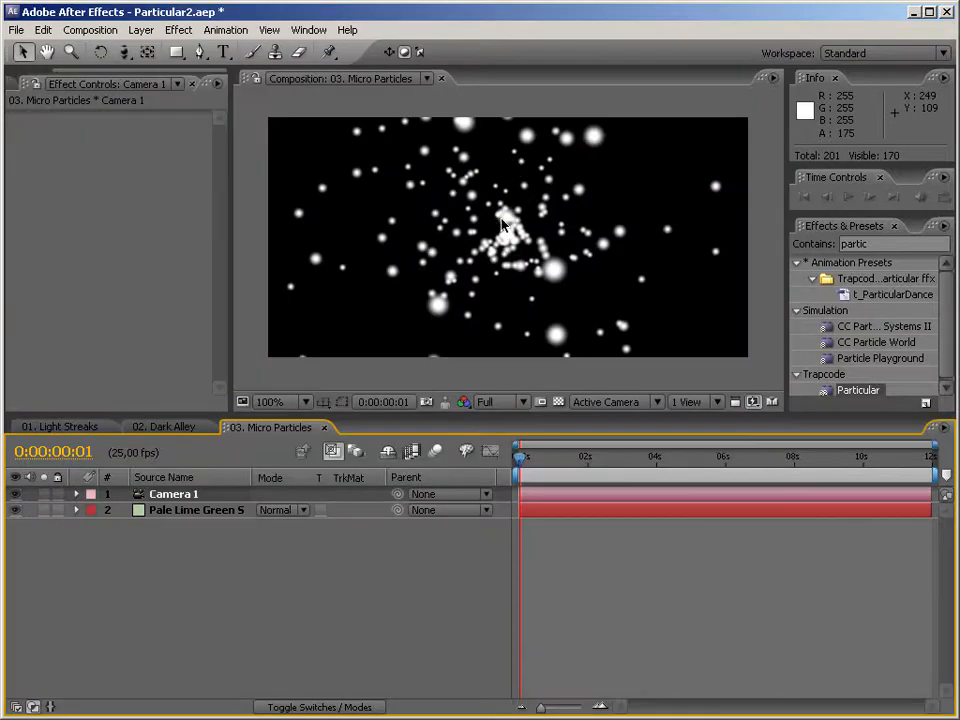
{"action": "key", "text": "c"}
{"action": "key", "text": "c"}
{"action": "left_click_drag", "start_coordinate": [482, 229], "coordinate": [690, 313]}
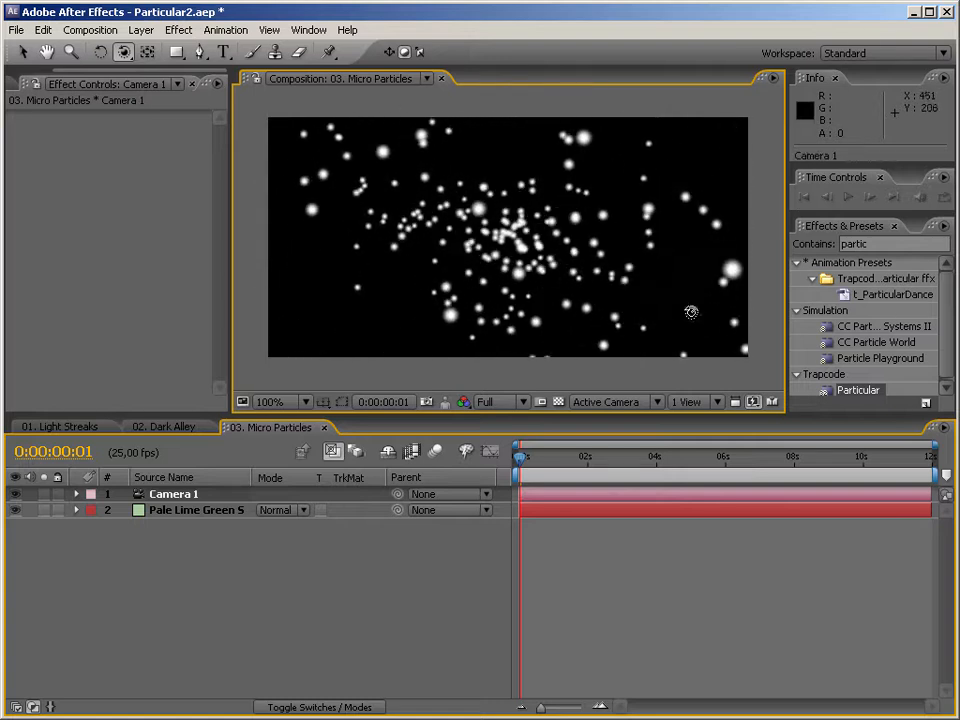
Set the Strength of Particular's Spherical Field, under the Air physics of the Pale Lime Green solid, to 100
{"action": "left_click_drag", "start_coordinate": [525, 254], "coordinate": [380, 176]}
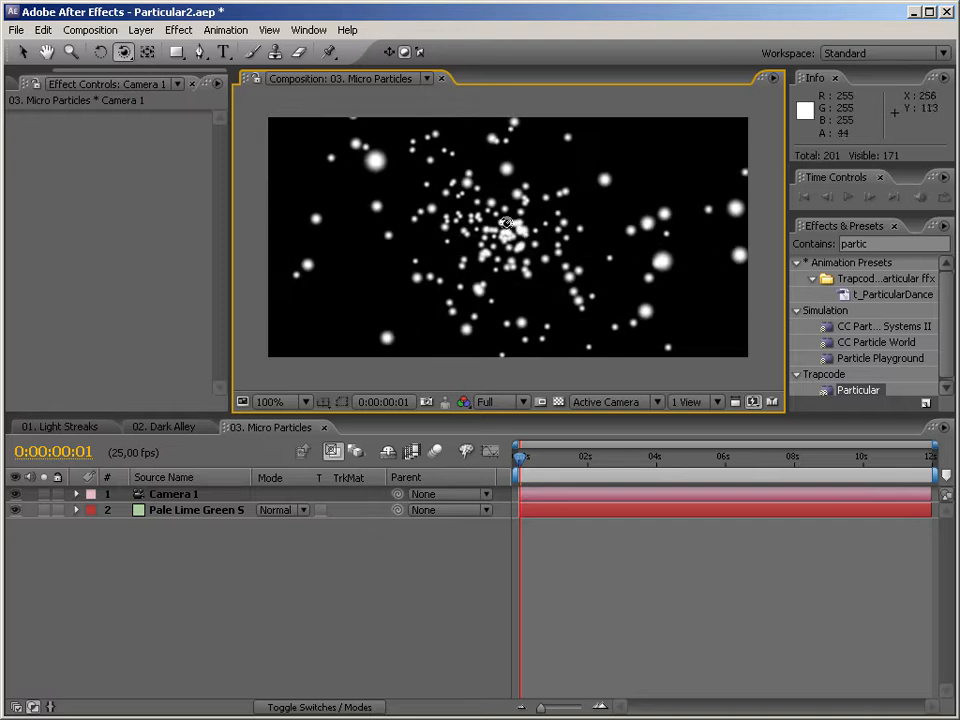
{"action": "left_click", "coordinate": [168, 517]}
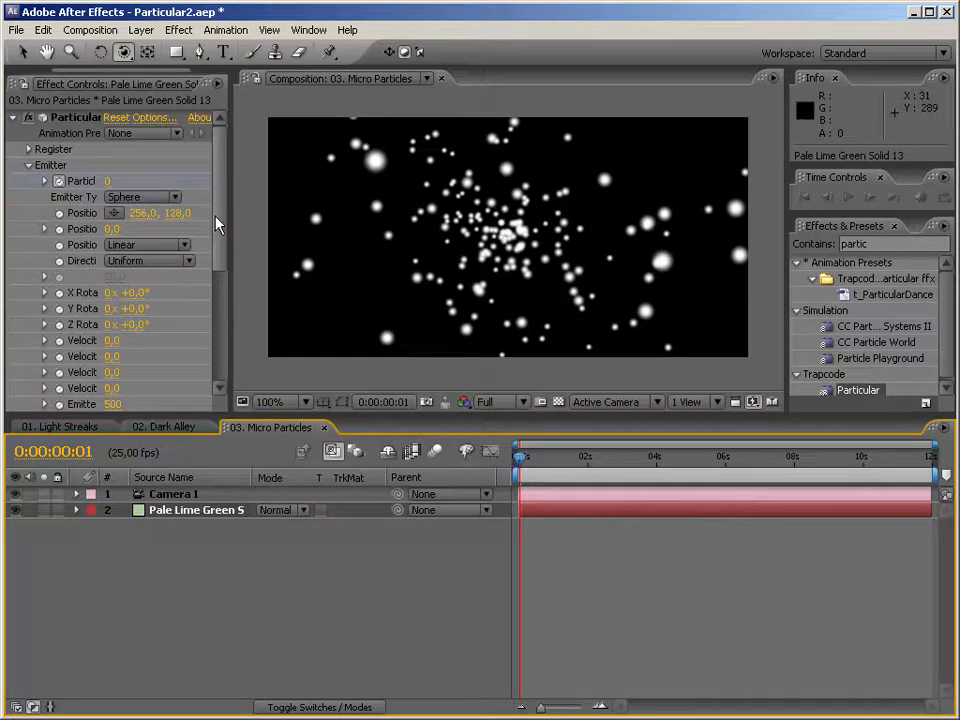
{"action": "scroll", "coordinate": [180, 272], "scroll_direction": "down", "scroll_amount": 6}
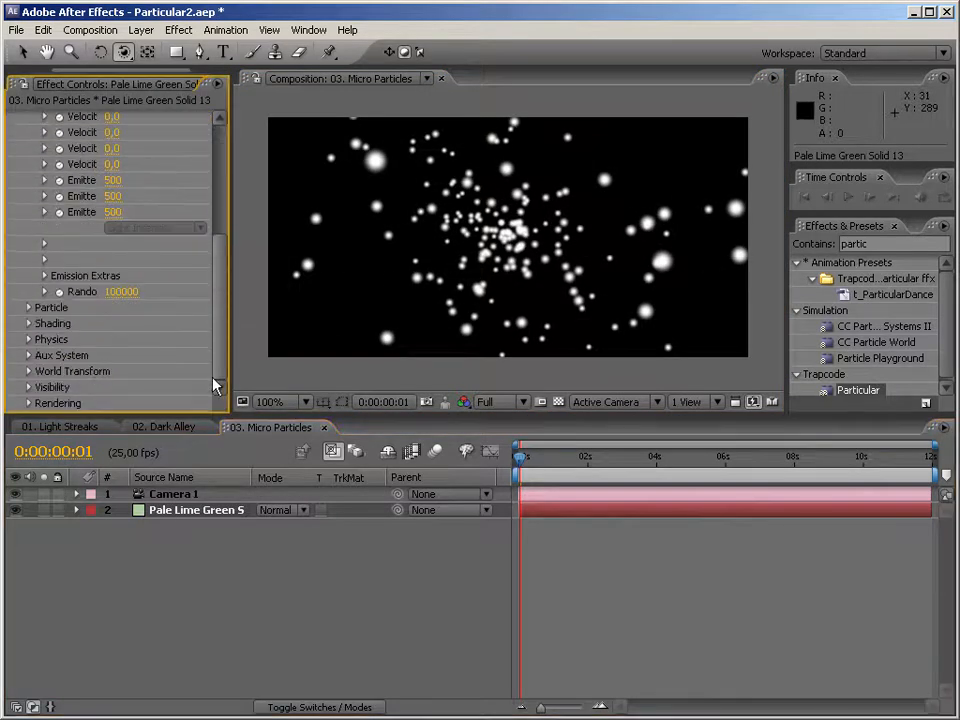
{"action": "left_click", "coordinate": [28, 340]}
{"action": "left_click", "coordinate": [44, 388]}
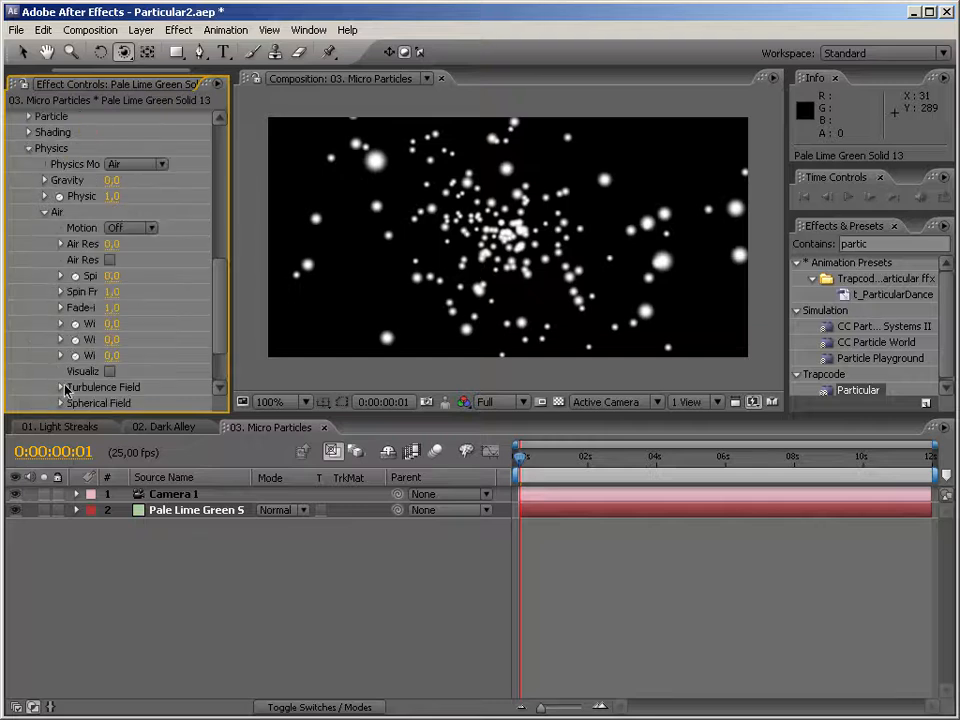
{"action": "left_click", "coordinate": [60, 404]}
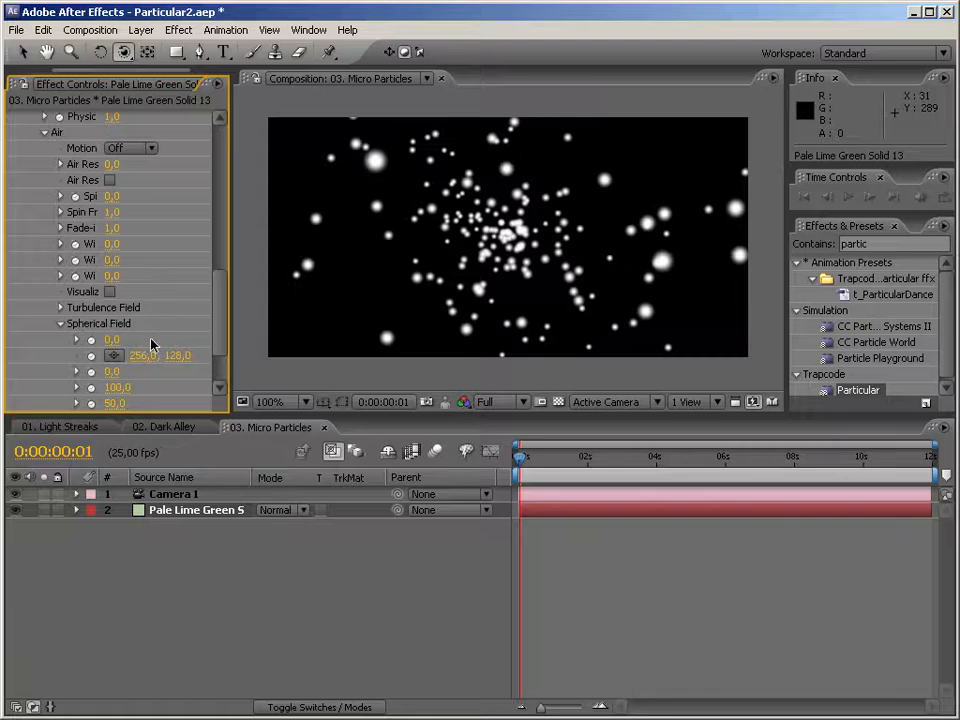
{"action": "left_click_drag", "start_coordinate": [236, 330], "coordinate": [345, 335]}
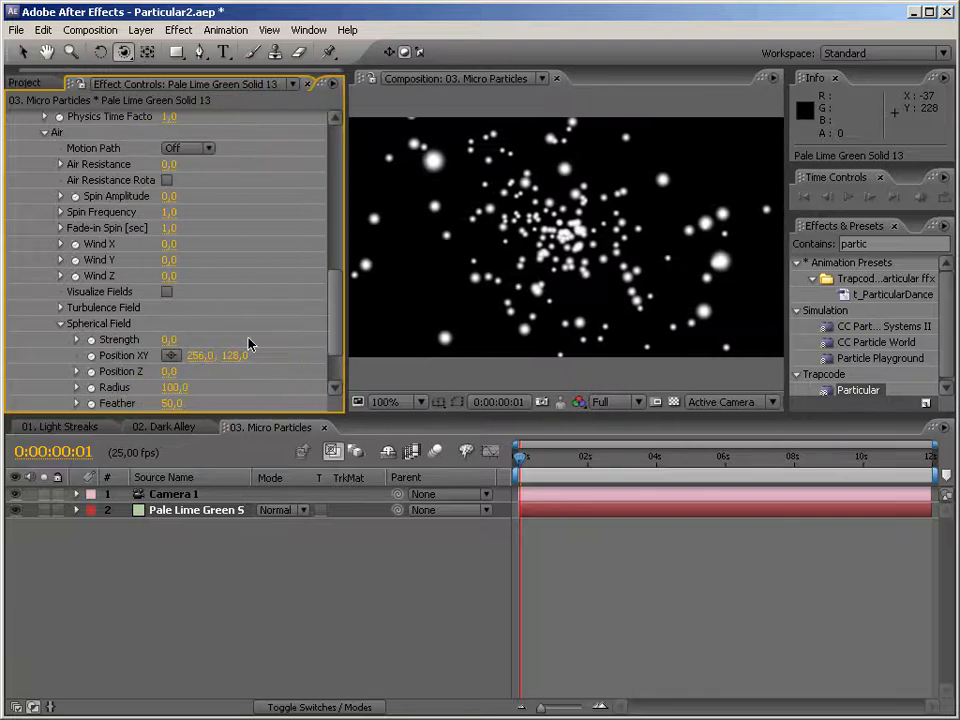
{"action": "left_click_drag", "start_coordinate": [168, 341], "coordinate": [304, 337]}
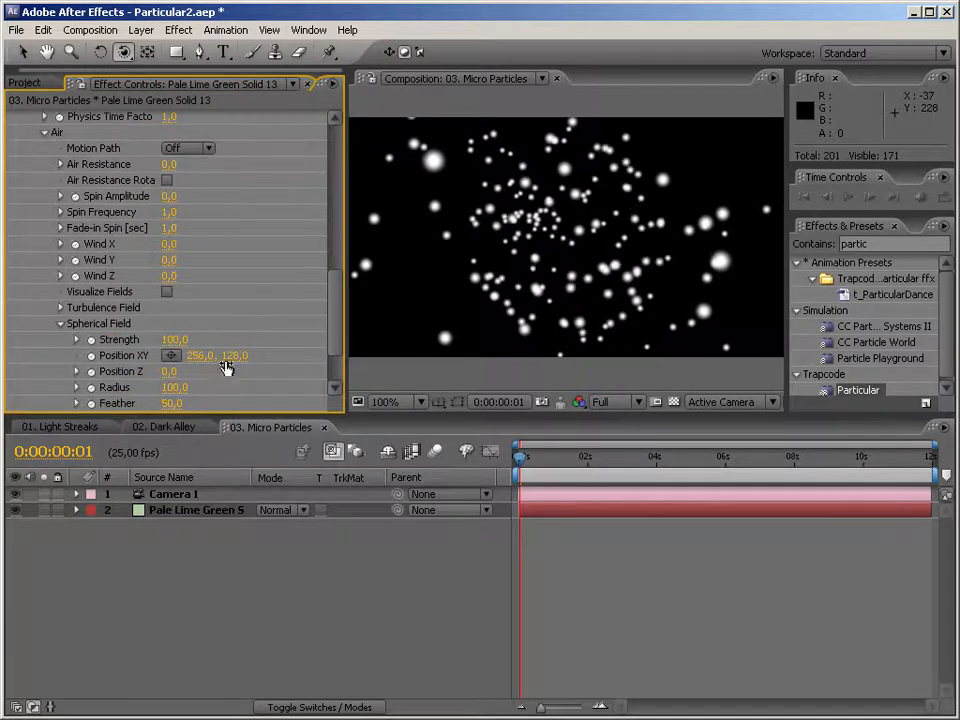
Adjust the Spherical Field's Radius and orbit the camera to inspect the hollow in the particle cloud
{"action": "left_click_drag", "start_coordinate": [174, 390], "coordinate": [172, 386]}
{"action": "mouse_move", "coordinate": [527, 210]}
{"action": "left_mouse_down"}
{"action": "mouse_move", "coordinate": [561, 230]}
{"action": "mouse_move", "coordinate": [343, 298]}
{"action": "mouse_move", "coordinate": [223, 121]}
{"action": "mouse_move", "coordinate": [465, 204]}
{"action": "mouse_move", "coordinate": [621, 208]}
{"action": "mouse_move", "coordinate": [666, 191]}
{"action": "mouse_move", "coordinate": [541, 208]}
{"action": "left_mouse_up"}
{"action": "left_click_drag", "start_coordinate": [178, 387], "coordinate": [169, 385]}
{"action": "left_click_drag", "start_coordinate": [625, 262], "coordinate": [671, 231]}
Reset the transform of Camera 1
{"action": "right_click", "coordinate": [210, 492]}
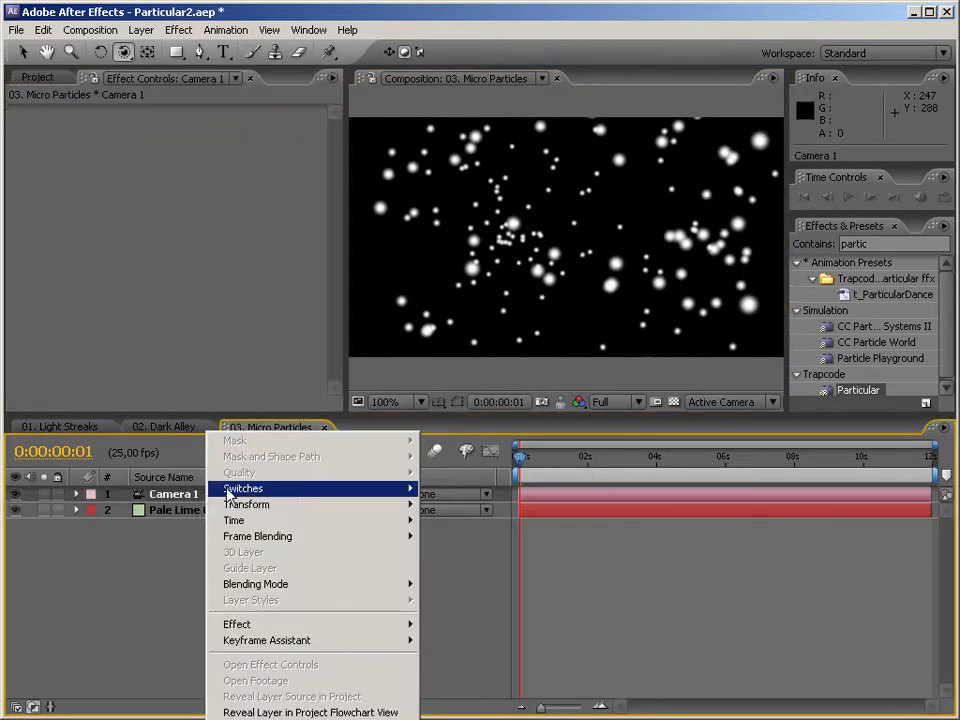
{"action": "mouse_move", "coordinate": [305, 513]}
{"action": "left_click", "coordinate": [397, 506]}
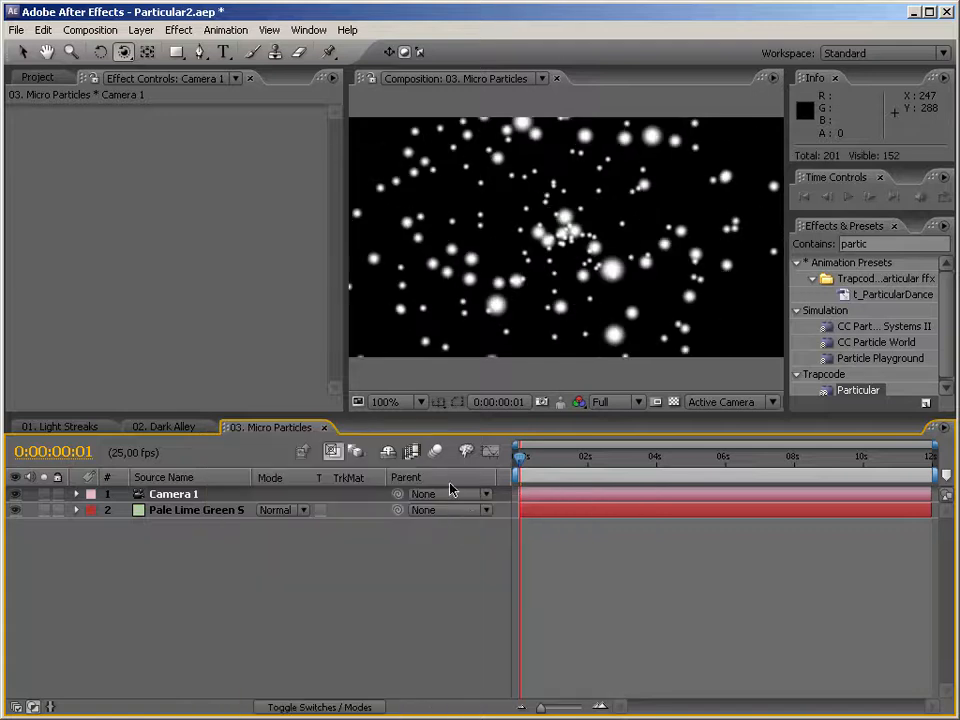
Create a new 400 x 400 px composition with the aspect ratio unlocked
{"action": "left_click", "coordinate": [50, 80]}
{"action": "left_click", "coordinate": [112, 367]}
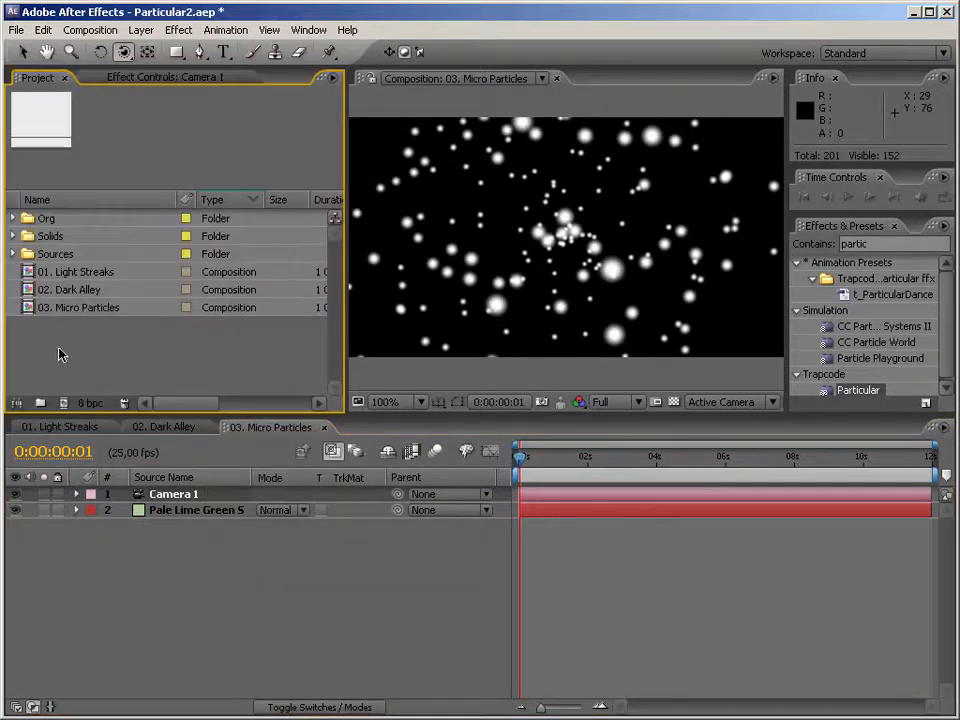
{"action": "left_click", "coordinate": [63, 403]}
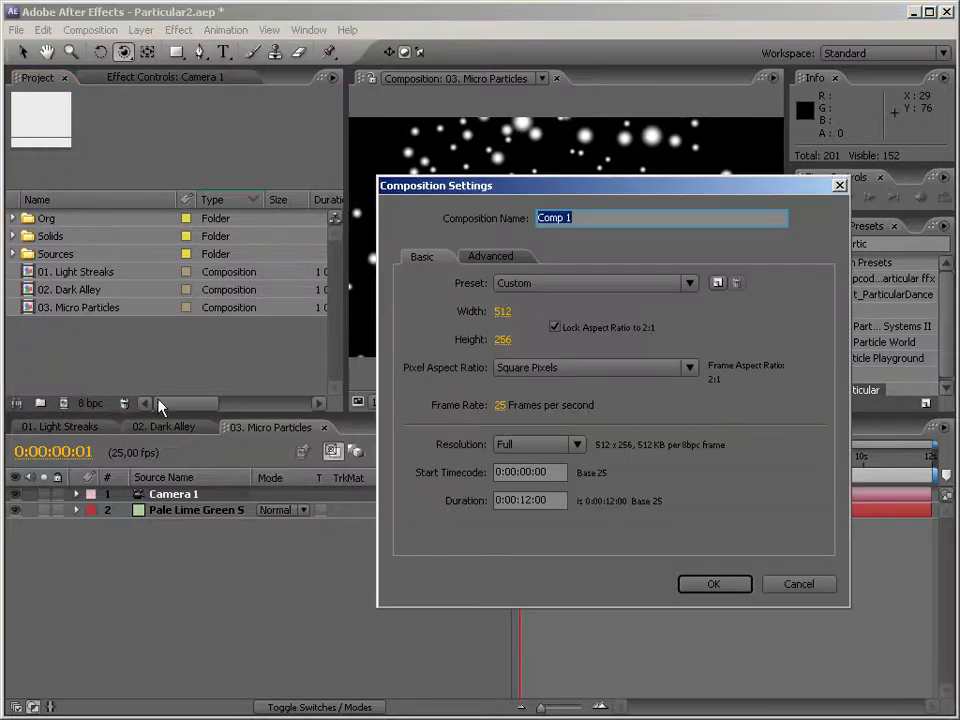
{"action": "left_click", "coordinate": [500, 316]}
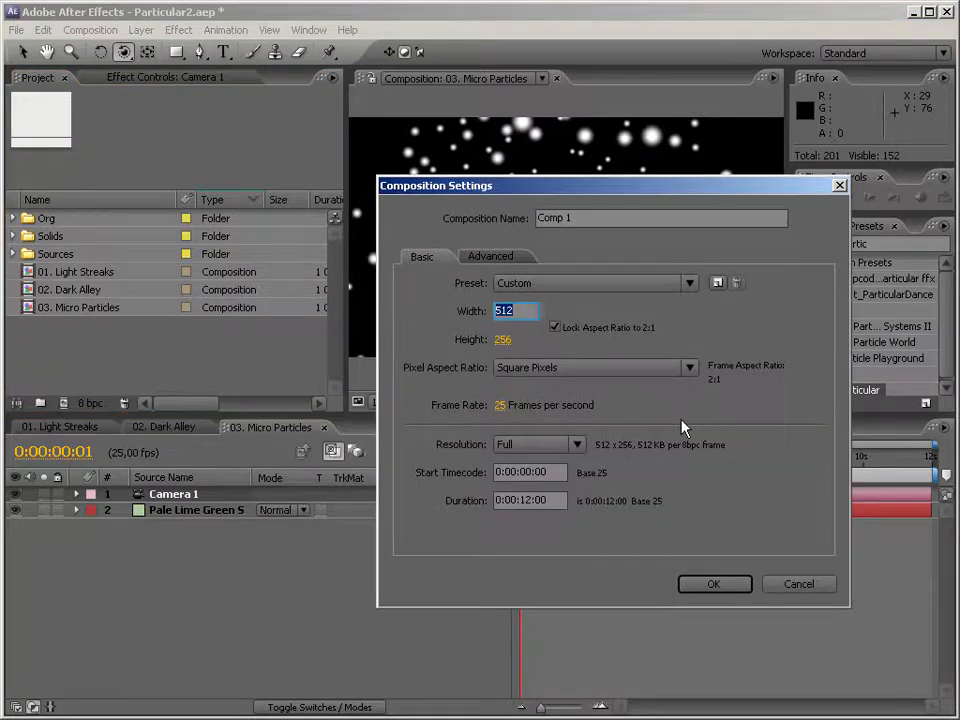
{"action": "type", "text": "400"}
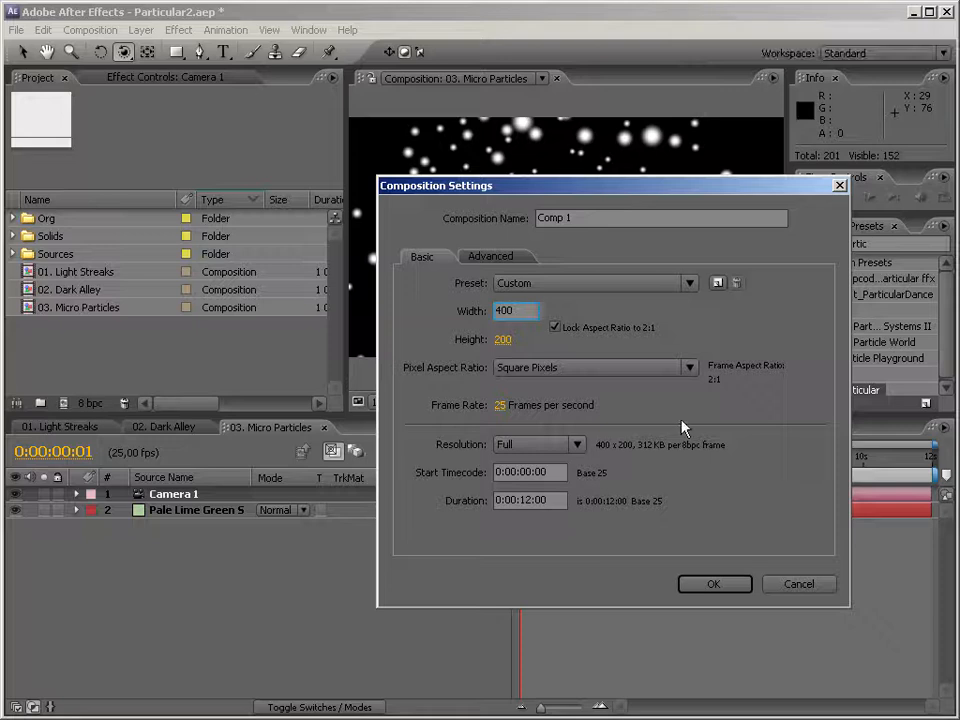
{"action": "left_click", "coordinate": [555, 327]}
{"action": "type", "text": "400"}
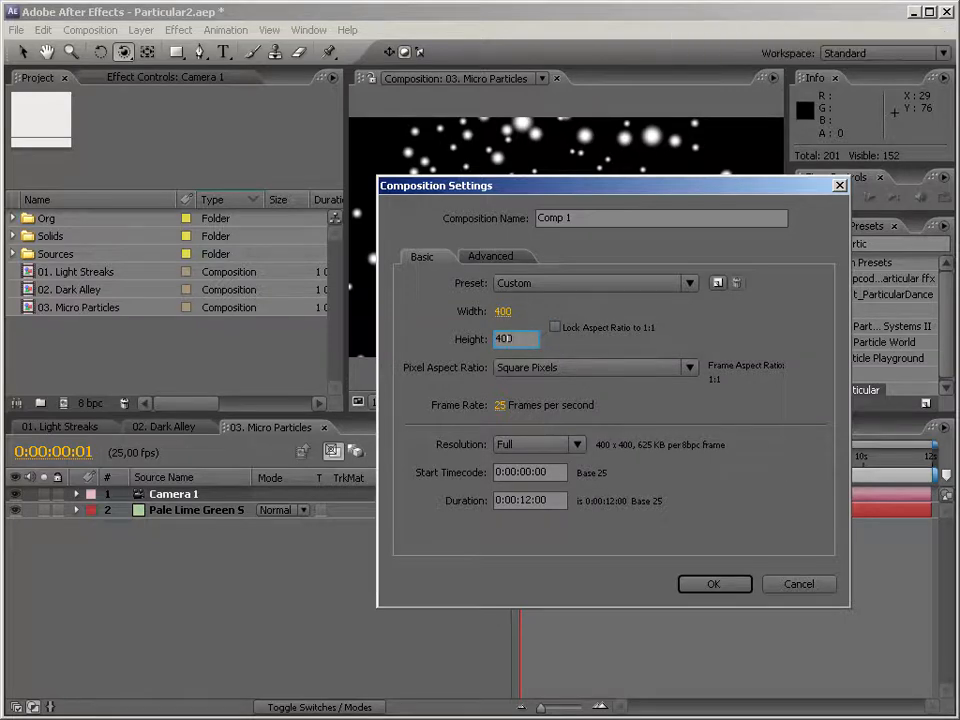
{"action": "key", "text": "Return"}
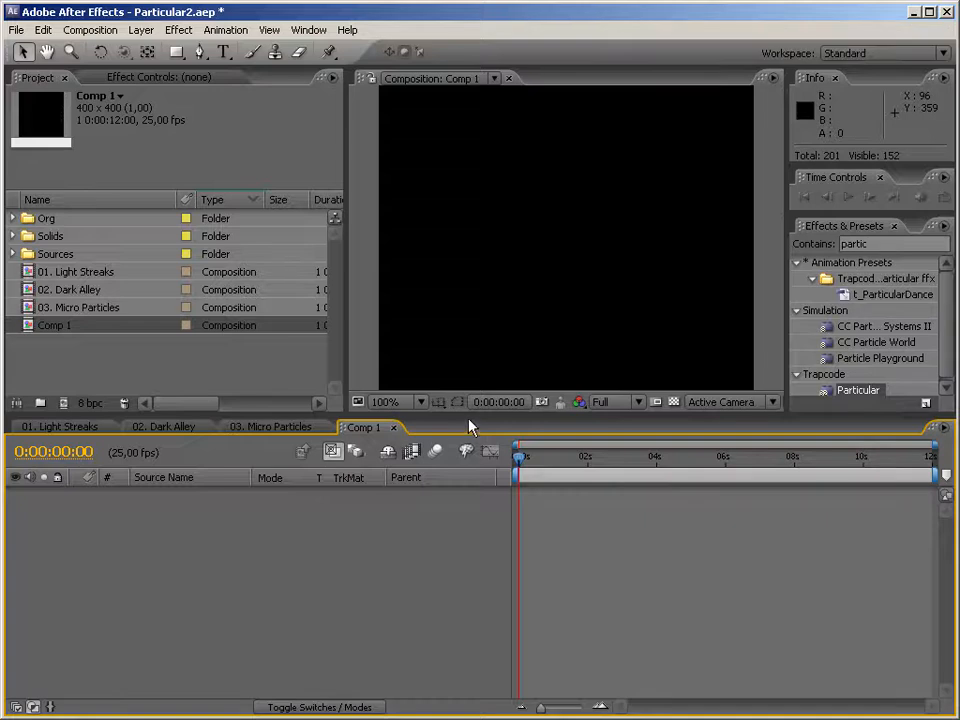
Enlarge the composition view, show the transparency grid and add a text layer with the letter "A" near the centre
{"action": "left_click_drag", "start_coordinate": [467, 444], "coordinate": [461, 514]}
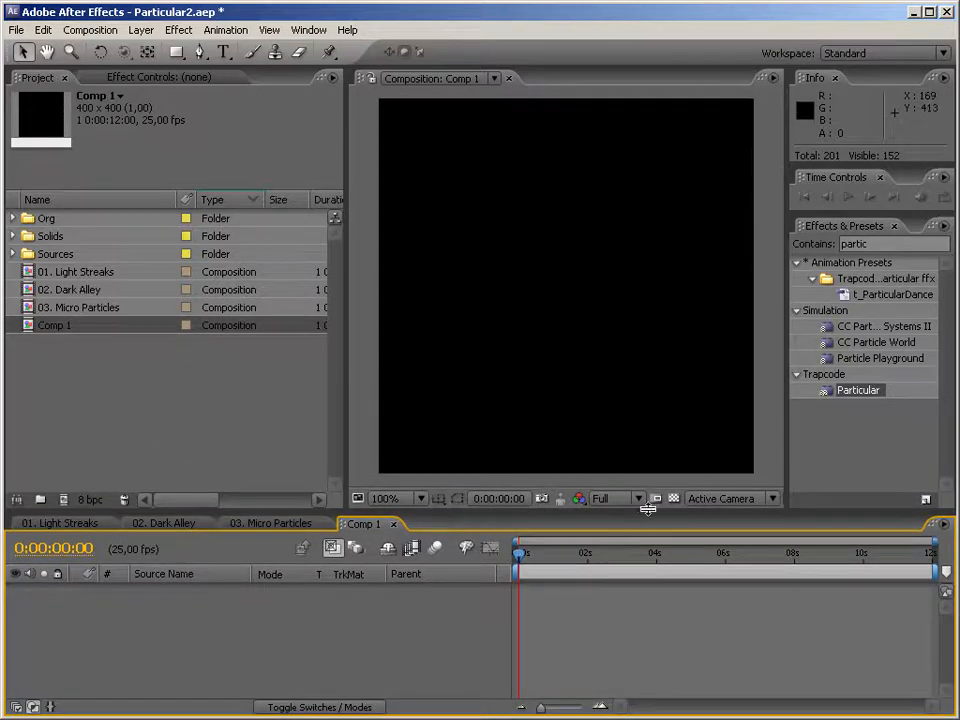
{"action": "left_click", "coordinate": [673, 499]}
{"action": "left_click", "coordinate": [224, 52]}
{"action": "left_click", "coordinate": [563, 300]}
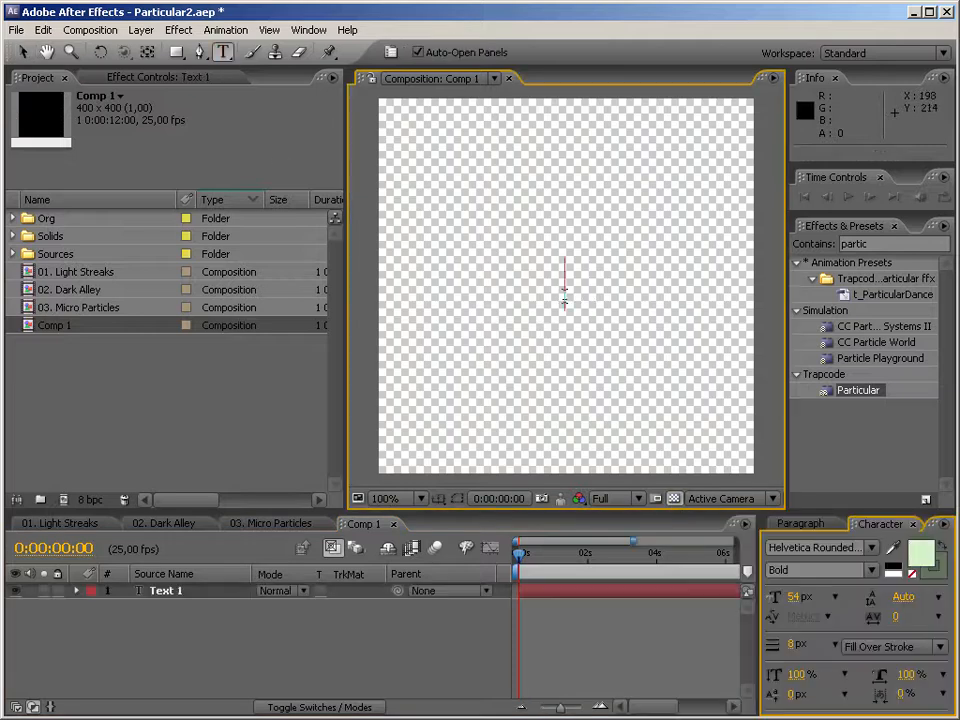
{"action": "type", "text": "A"}
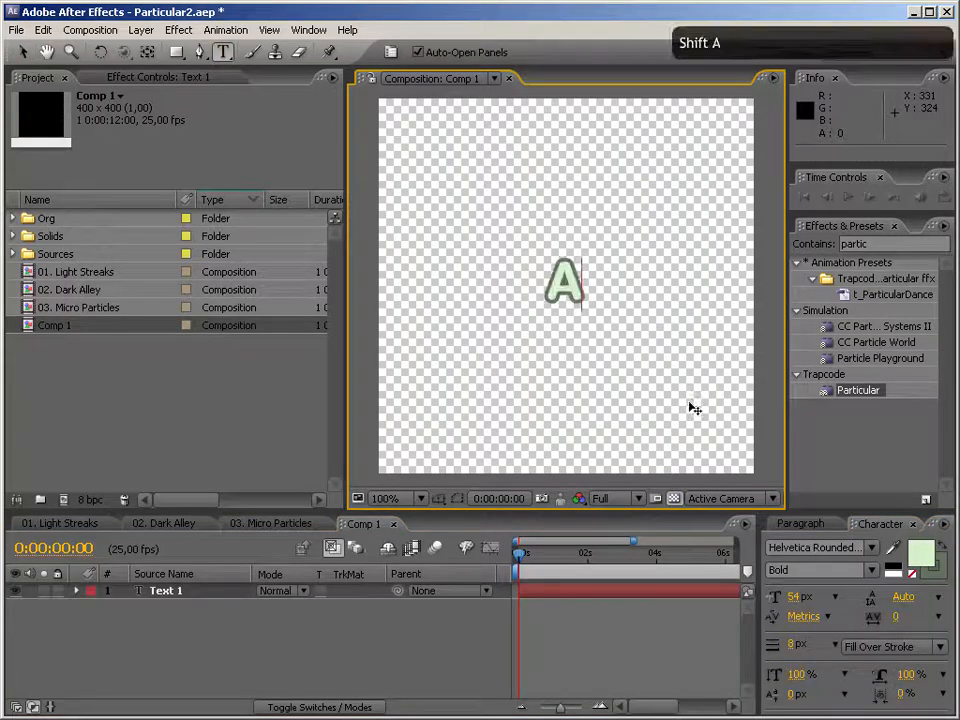
{"action": "left_click", "coordinate": [25, 53]}
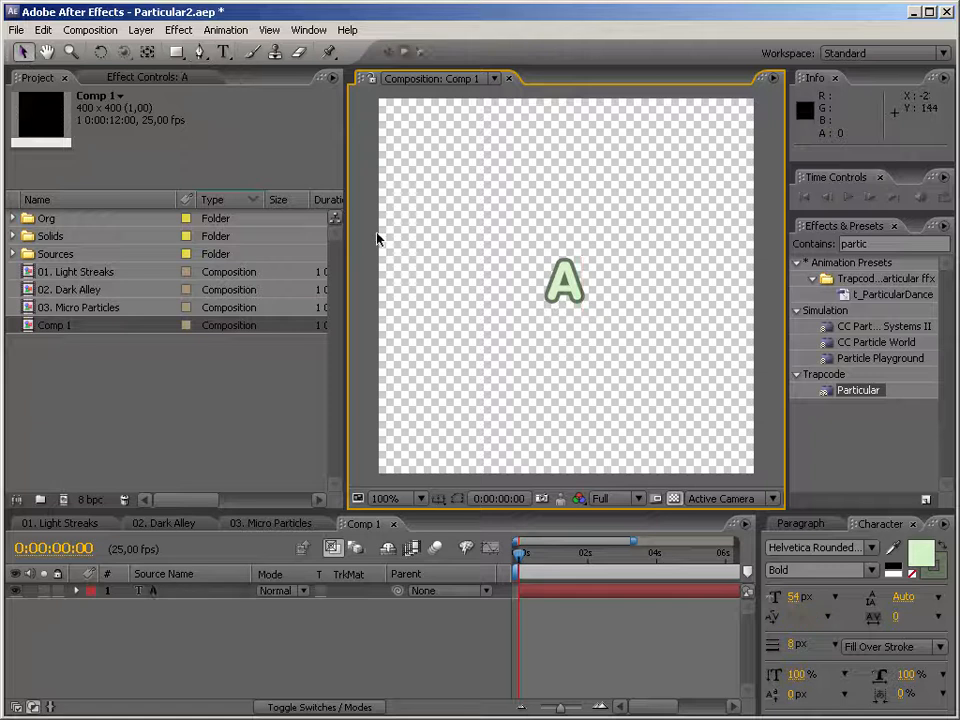
Enlarge the letter A to 386 px, centre it in the frame and set its stroke width to 0 px
{"action": "left_click_drag", "start_coordinate": [801, 601], "coordinate": [915, 600]}
{"action": "left_click_drag", "start_coordinate": [671, 253], "coordinate": [671, 364]}
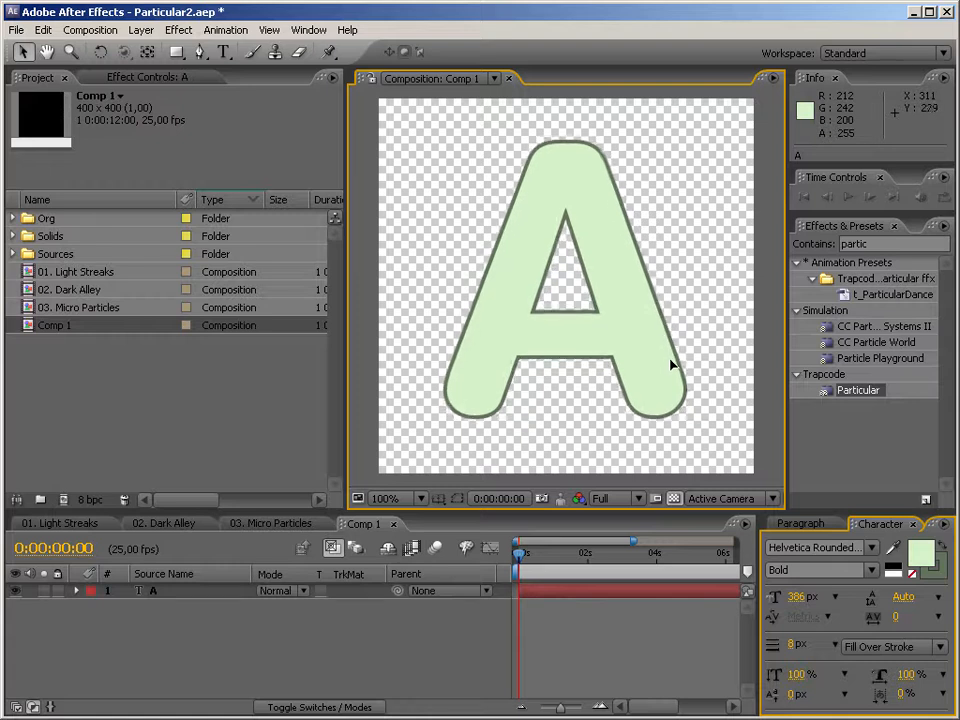
{"action": "left_click", "coordinate": [797, 645]}
{"action": "type", "text": "0"}
{"action": "key", "text": "Return"}
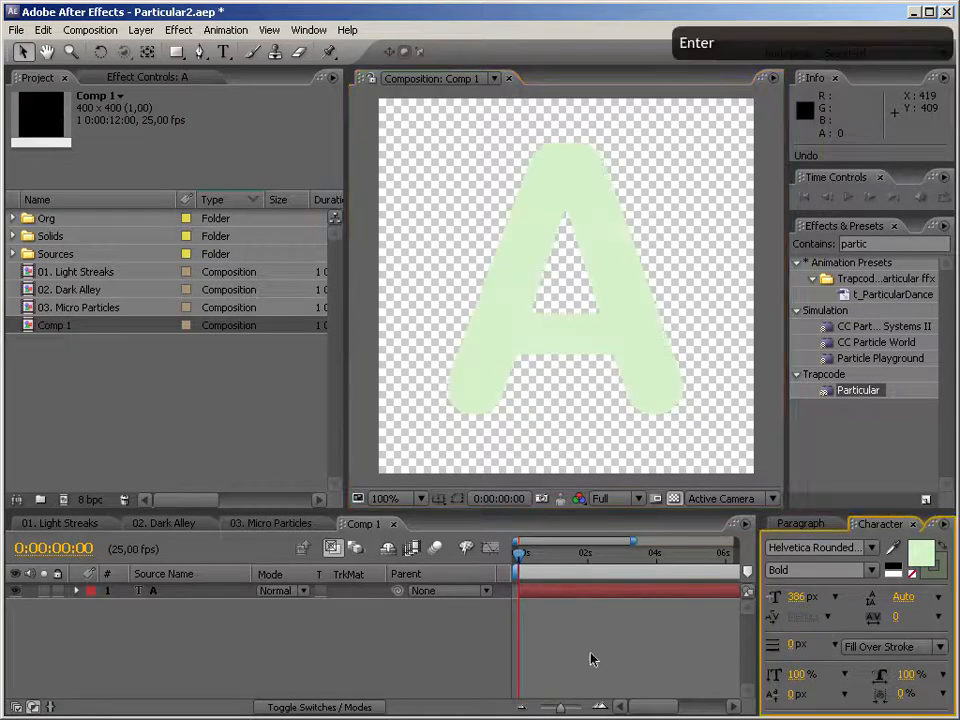
Add an Inner Shadow layer style to the letter A with Distance 0 and Size 29
{"action": "right_click", "coordinate": [160, 597]}
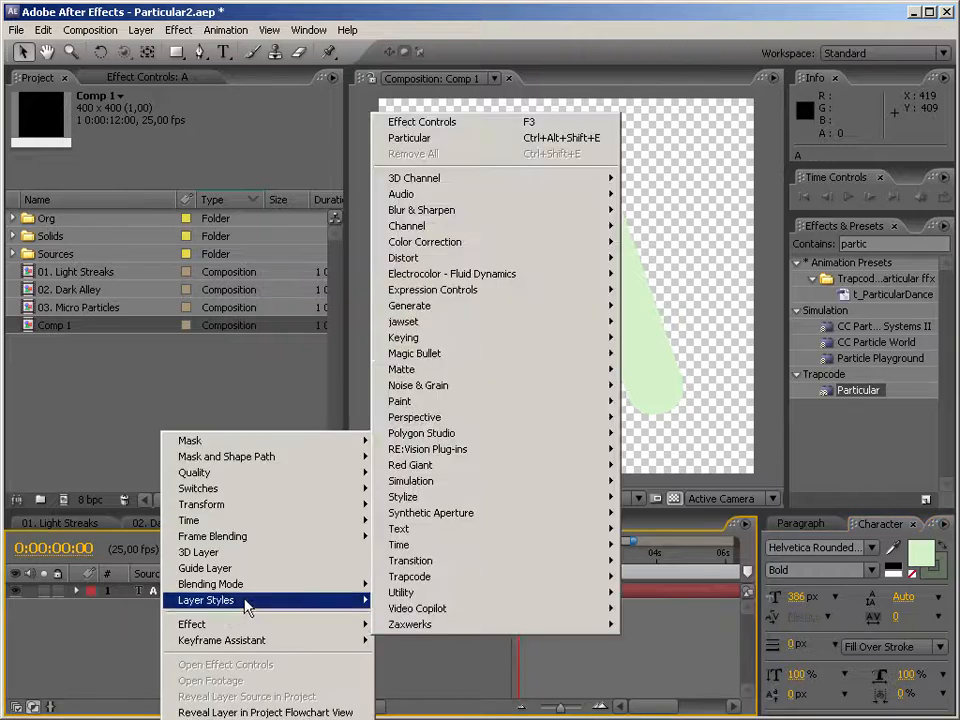
{"action": "mouse_move", "coordinate": [246, 607]}
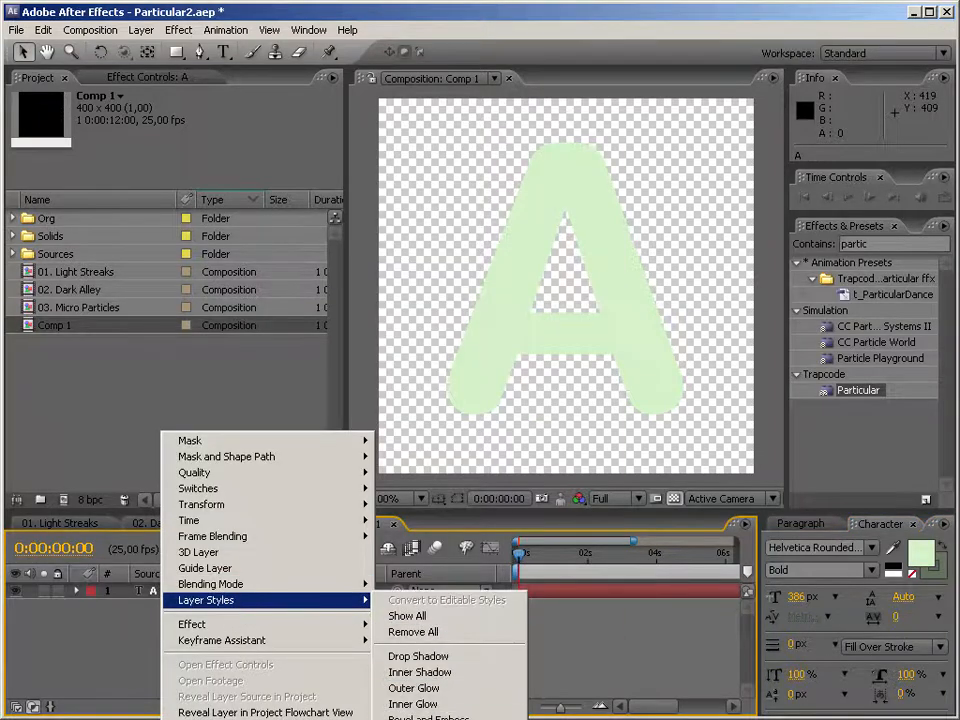
{"action": "left_click", "coordinate": [445, 672]}
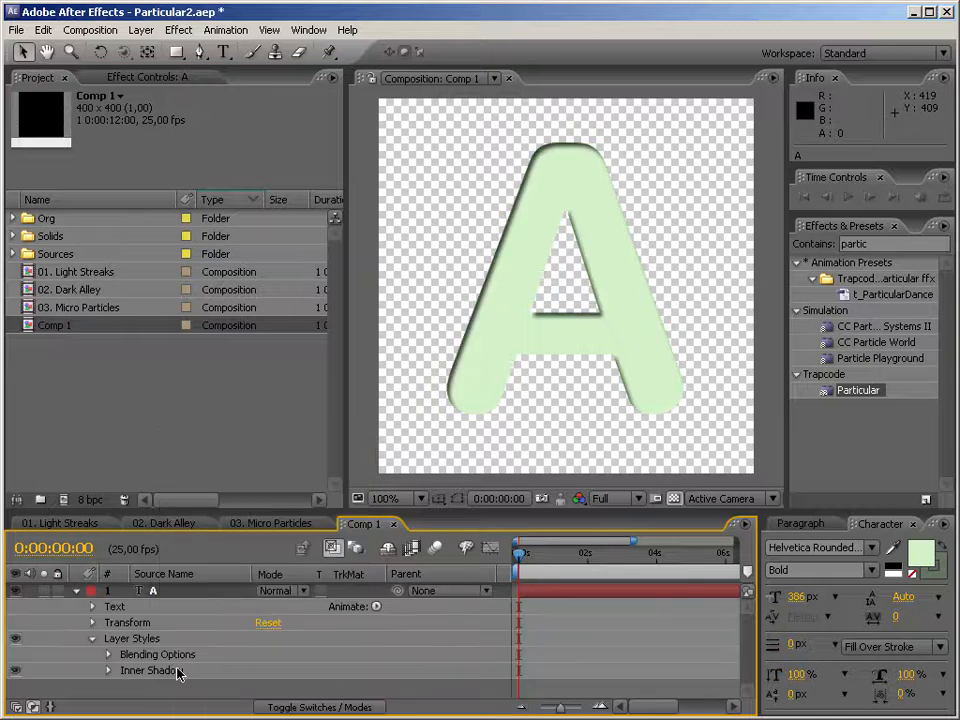
{"action": "left_click", "coordinate": [110, 672]}
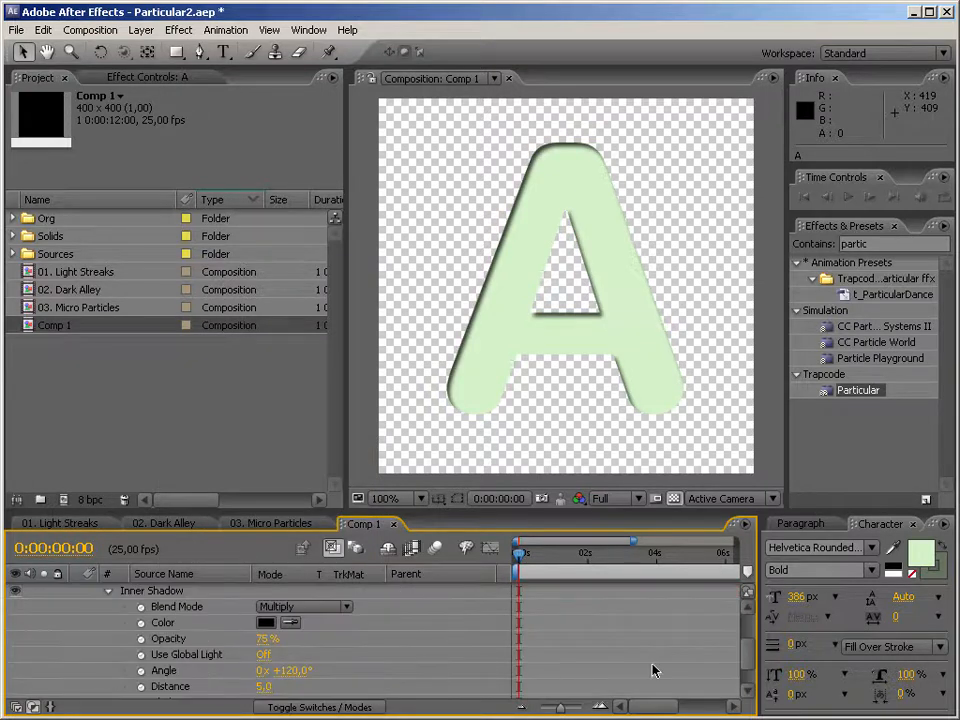
{"action": "left_click_drag", "start_coordinate": [745, 655], "coordinate": [745, 680]}
{"action": "type", "text": "0"}
{"action": "key", "text": "Return"}
{"action": "left_click_drag", "start_coordinate": [264, 675], "coordinate": [275, 668]}
{"action": "left_click_drag", "start_coordinate": [745, 667], "coordinate": [745, 657]}
{"action": "scroll", "coordinate": [375, 686], "scroll_direction": "up", "scroll_amount": 3}
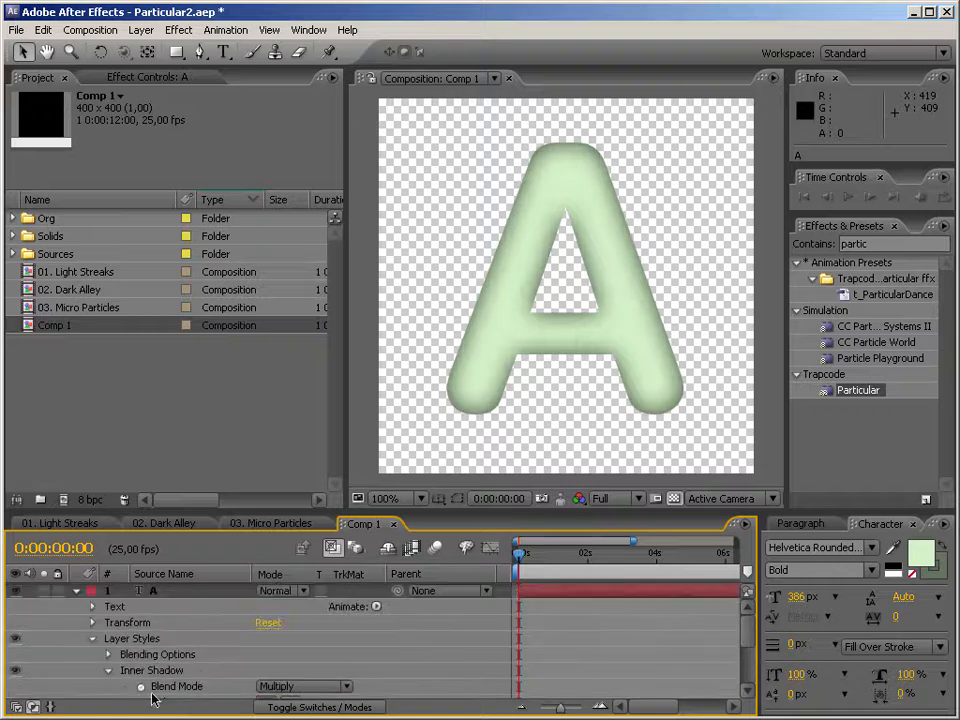
Add a Stroke layer style to the letter A and set its colour to light grey C0C0C0
{"action": "right_click", "coordinate": [189, 602]}
{"action": "mouse_move", "coordinate": [195, 600]}
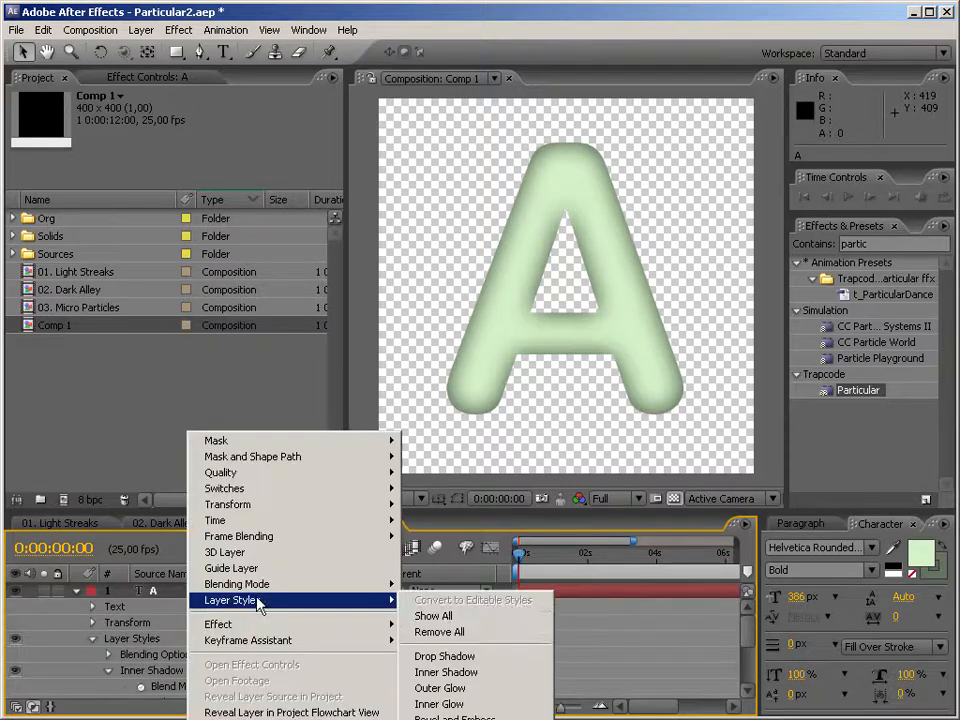
{"action": "left_click", "coordinate": [495, 705]}
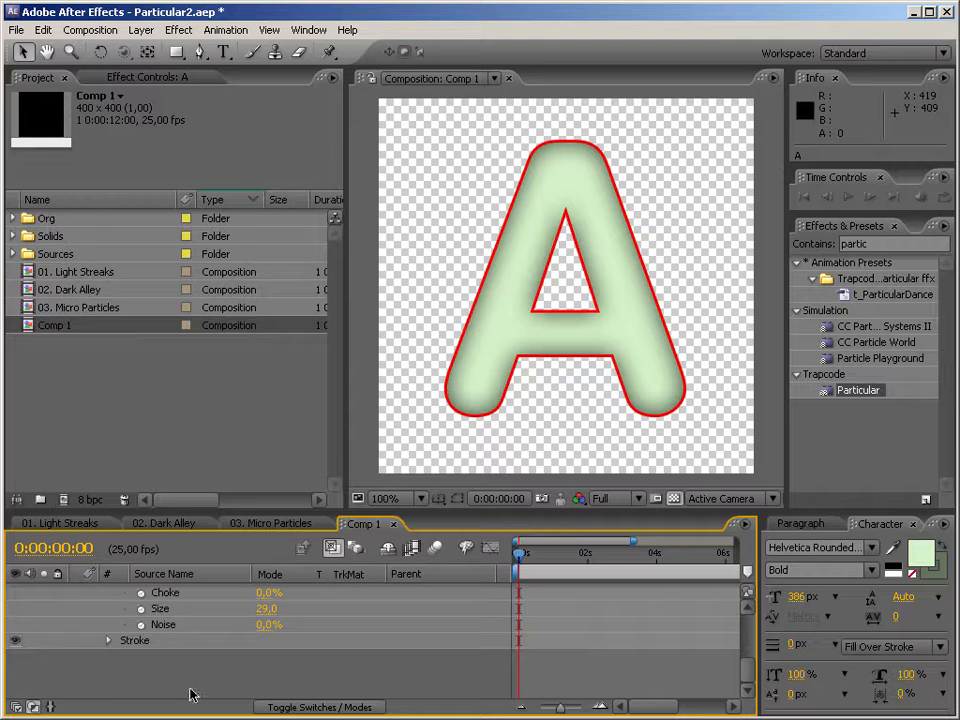
{"action": "left_click", "coordinate": [107, 641]}
{"action": "left_click", "coordinate": [265, 642]}
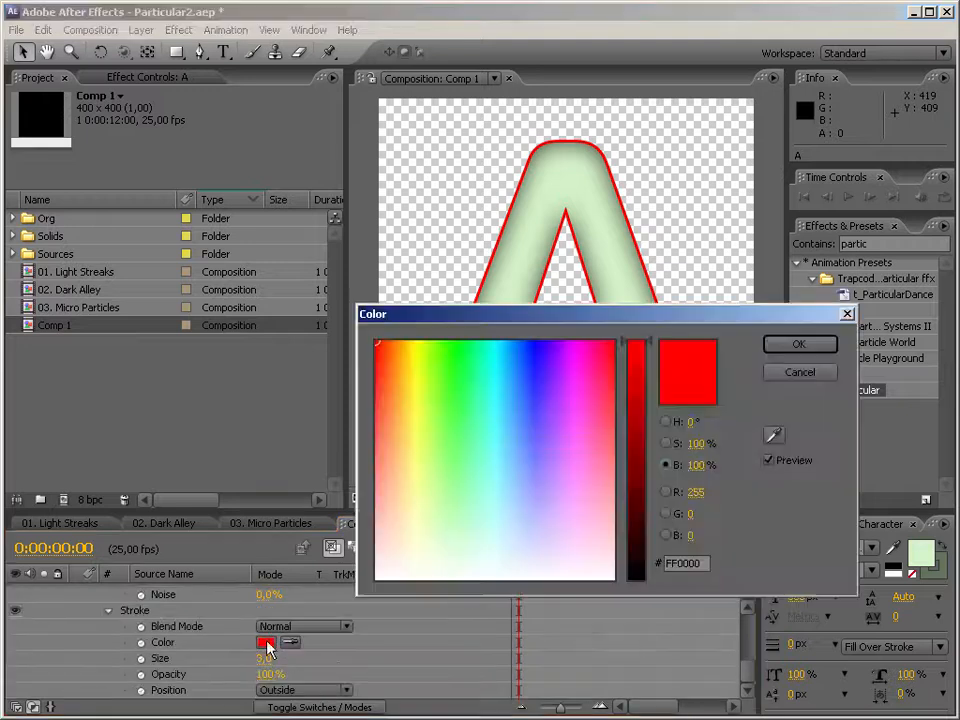
{"action": "left_click", "coordinate": [376, 545]}
{"action": "left_click_drag", "start_coordinate": [622, 428], "coordinate": [634, 370]}
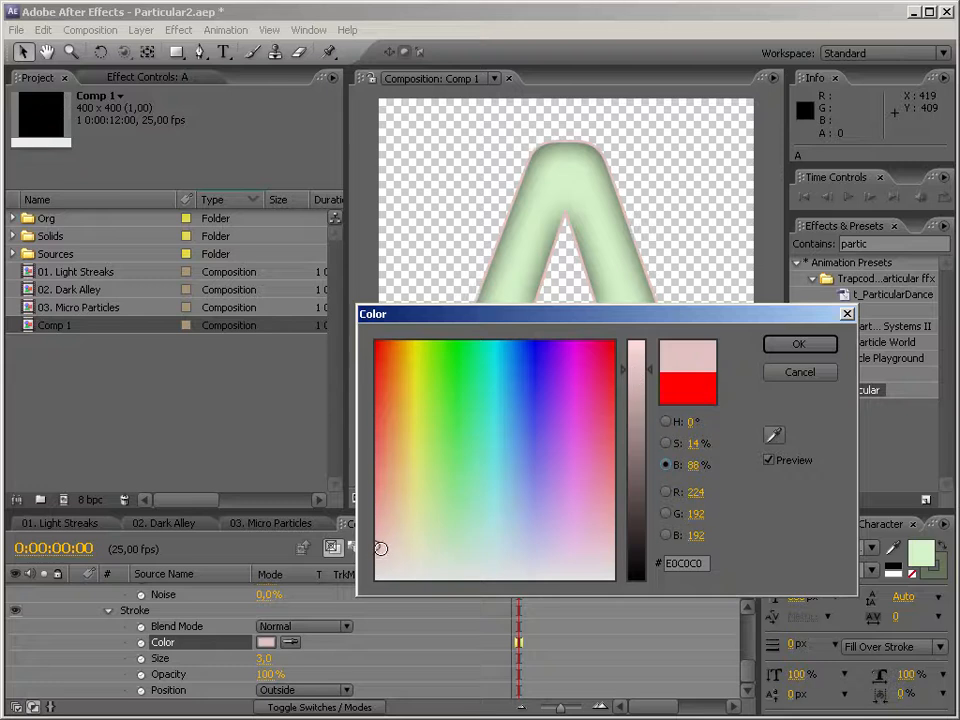
{"action": "left_click_drag", "start_coordinate": [381, 548], "coordinate": [367, 619]}
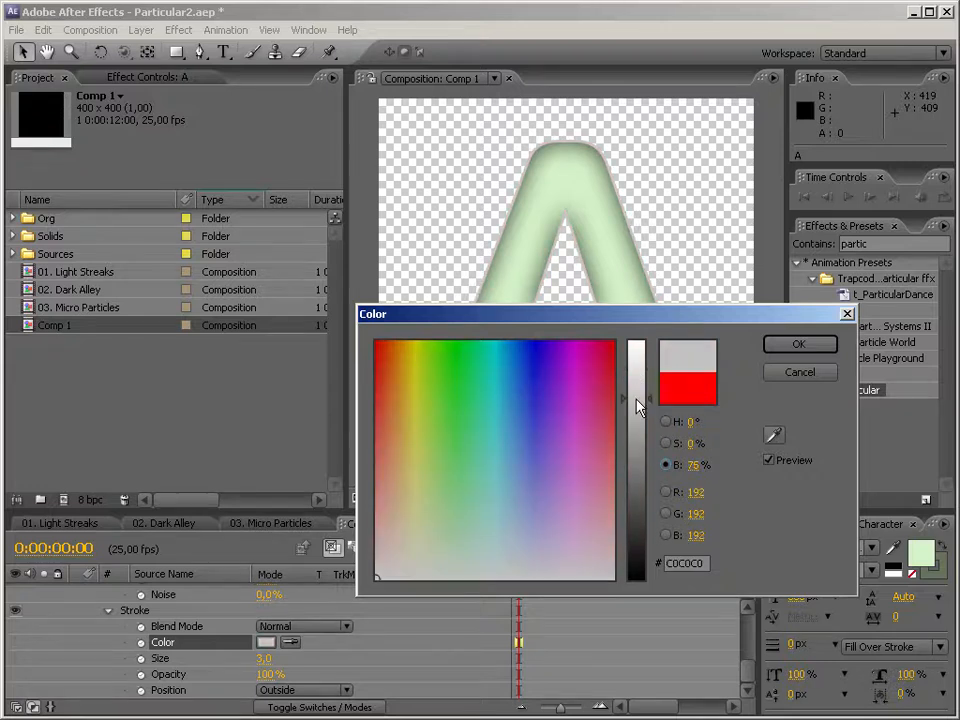
{"action": "left_click", "coordinate": [782, 349]}
Add a Drop Shadow layer style to the letter A with Distance 0 and Size 19
{"action": "scroll", "coordinate": [409, 637], "scroll_direction": "up", "scroll_amount": 6}
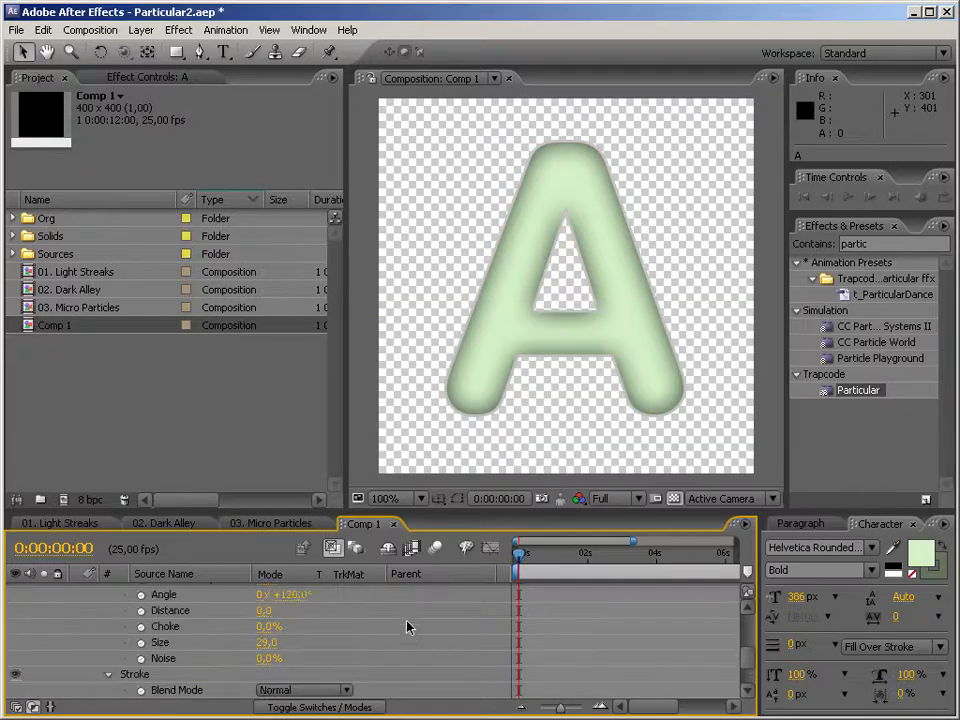
{"action": "right_click", "coordinate": [185, 590]}
{"action": "mouse_move", "coordinate": [311, 604]}
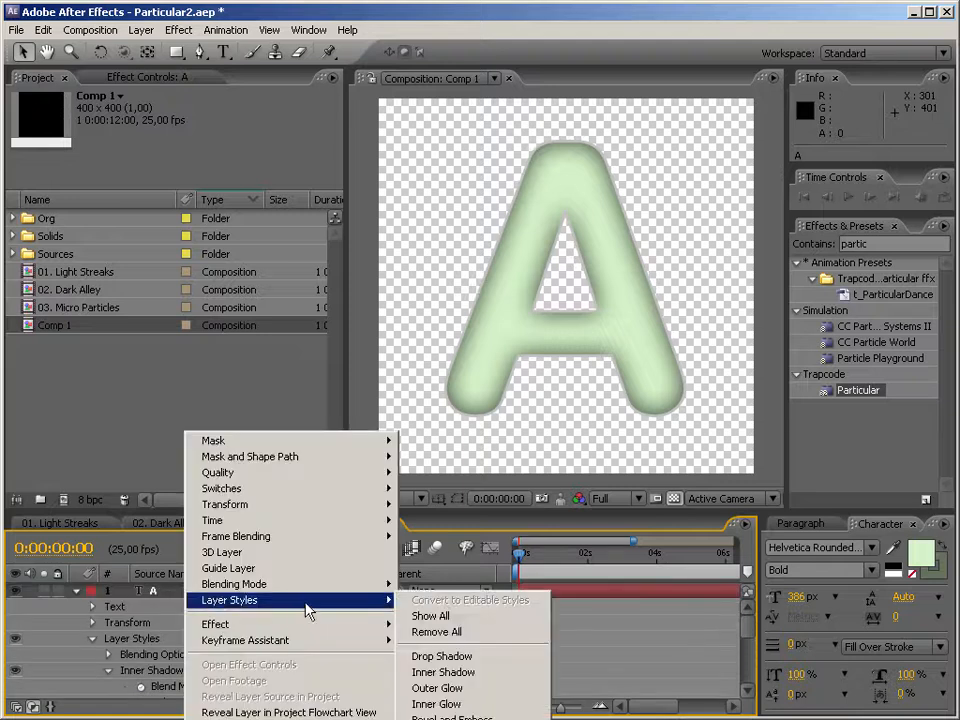
{"action": "left_click", "coordinate": [474, 658]}
{"action": "scroll", "coordinate": [280, 675], "scroll_direction": "down", "scroll_amount": 5}
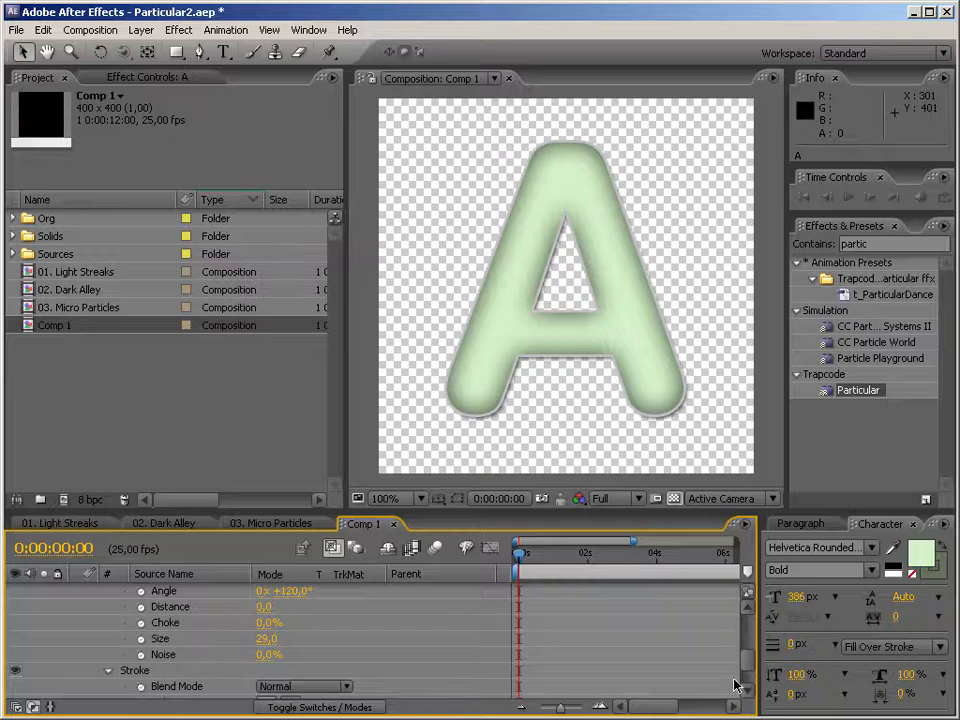
{"action": "scroll", "coordinate": [735, 688], "scroll_direction": "up", "scroll_amount": 4}
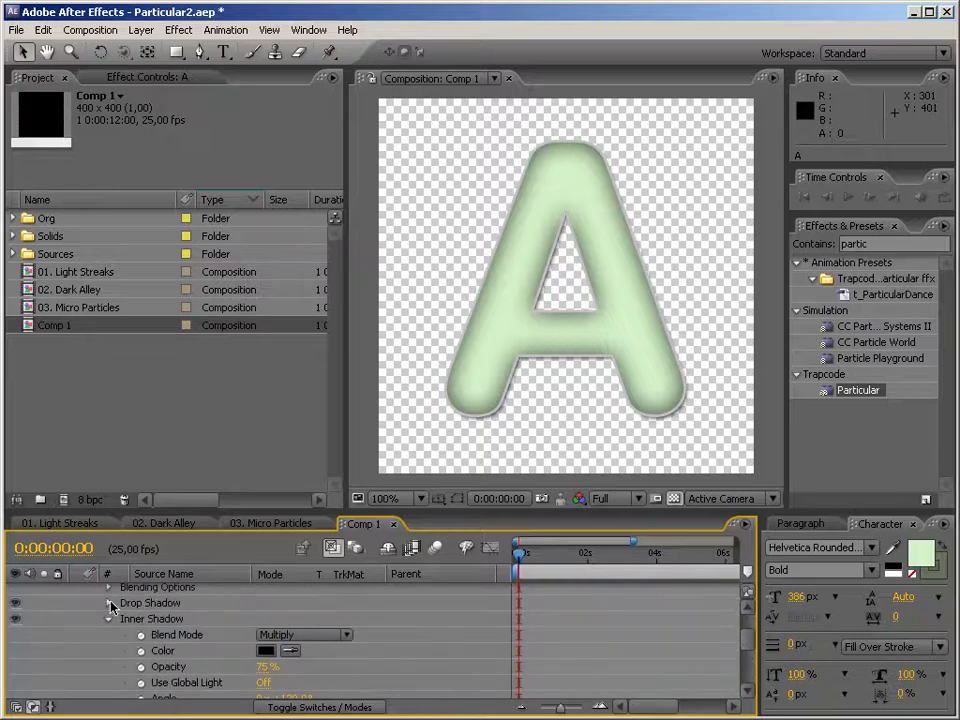
{"action": "left_click", "coordinate": [110, 604]}
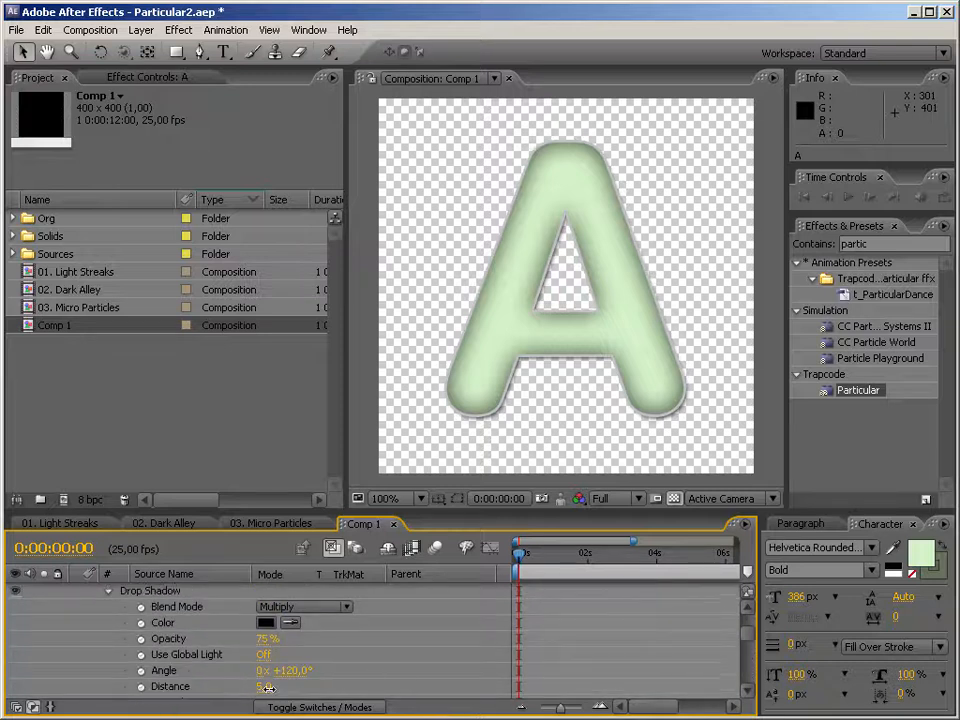
{"action": "type", "text": "0"}
{"action": "key", "text": "Return"}
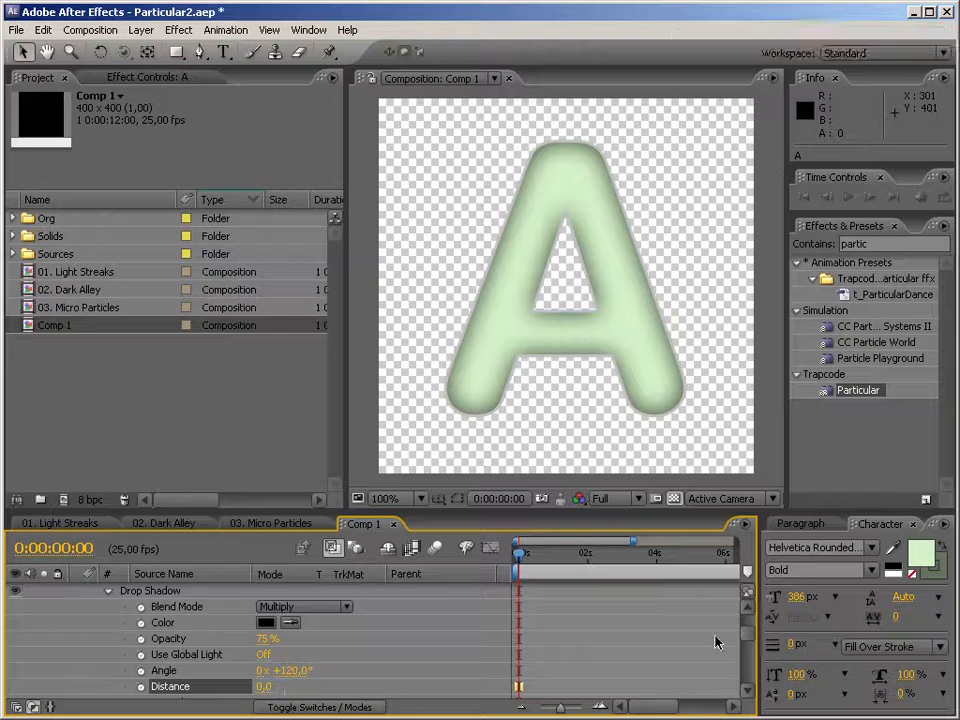
{"action": "scroll", "coordinate": [743, 644], "scroll_direction": "down", "scroll_amount": 3}
{"action": "left_click_drag", "start_coordinate": [265, 655], "coordinate": [390, 668]}
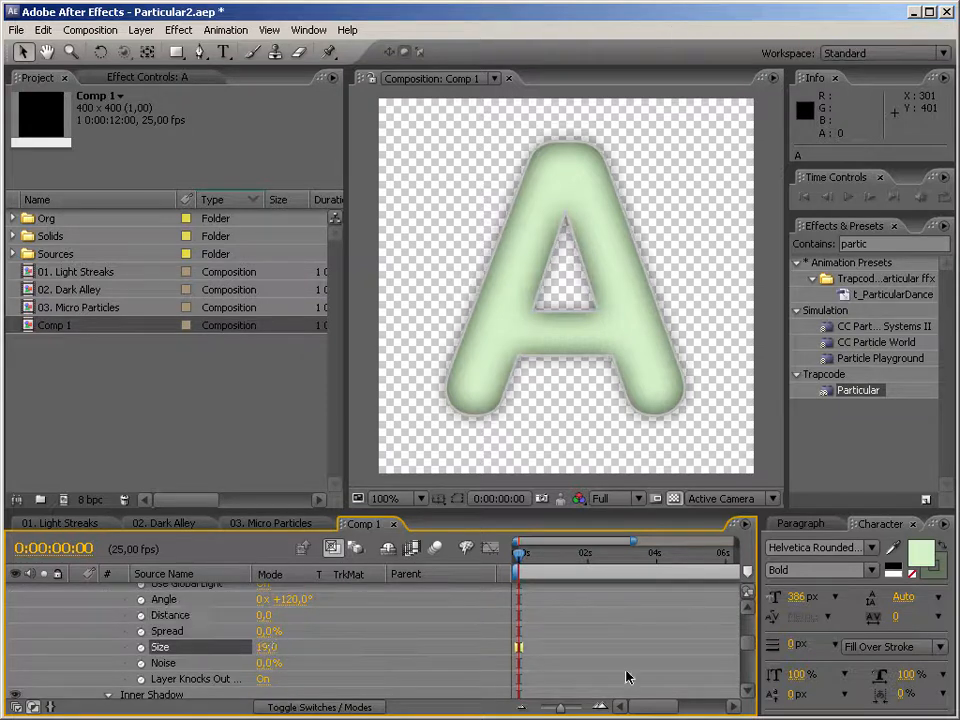
Set the letter A's Fill Opacity to 0% in the Advanced Blending options of its layer styles
{"action": "scroll", "coordinate": [743, 650], "scroll_direction": "up", "scroll_amount": 6}
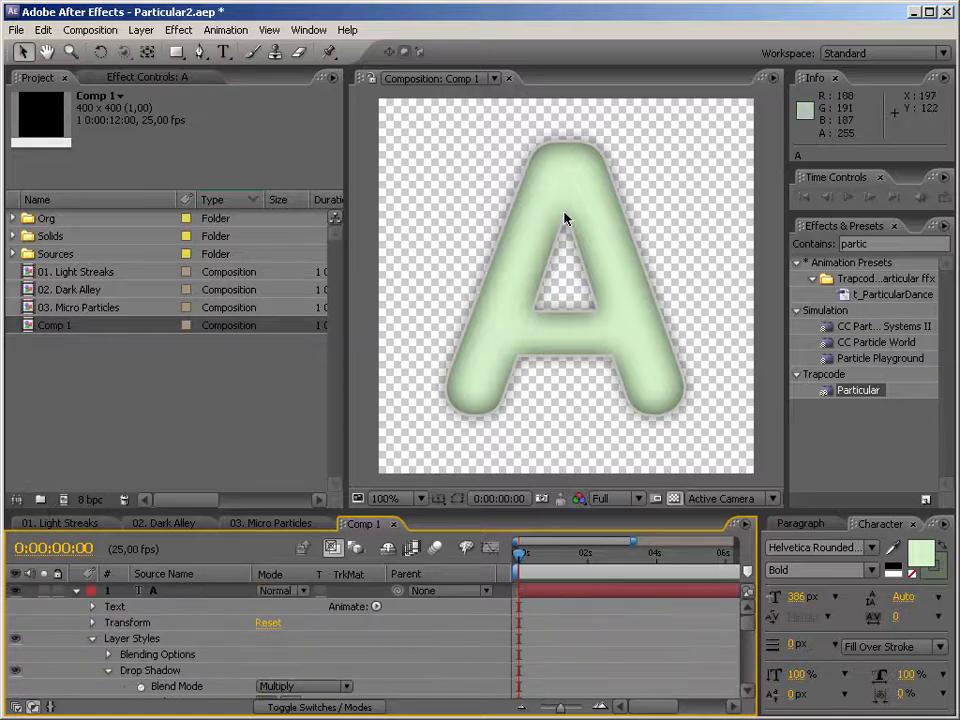
{"action": "left_click", "coordinate": [108, 671]}
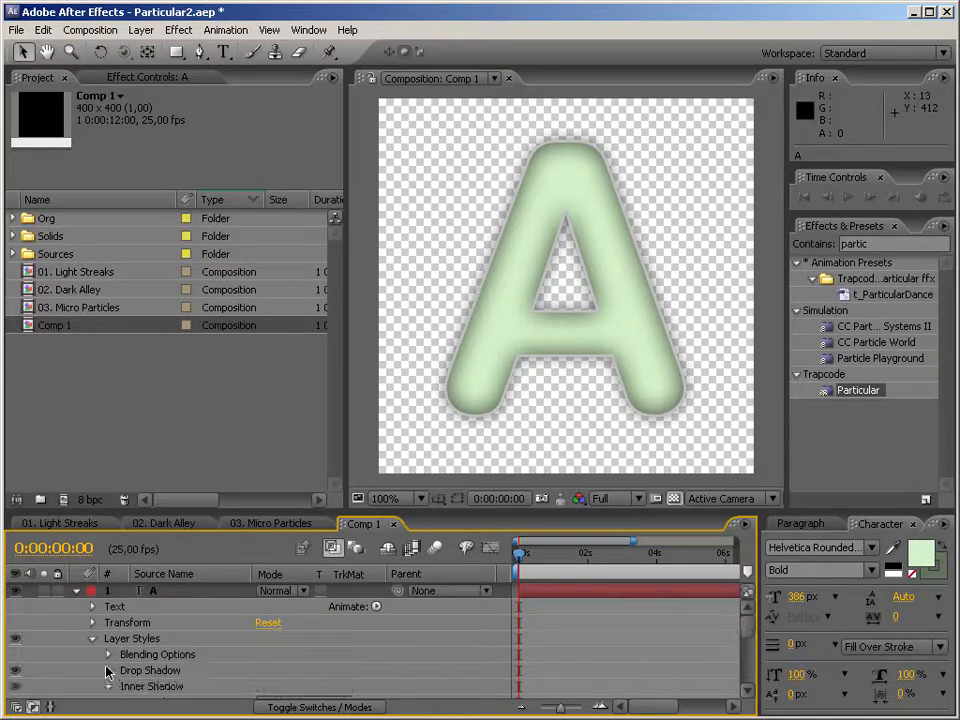
{"action": "left_click", "coordinate": [104, 655]}
{"action": "left_click", "coordinate": [125, 691]}
{"action": "scroll", "coordinate": [125, 693], "scroll_direction": "down", "scroll_amount": 3}
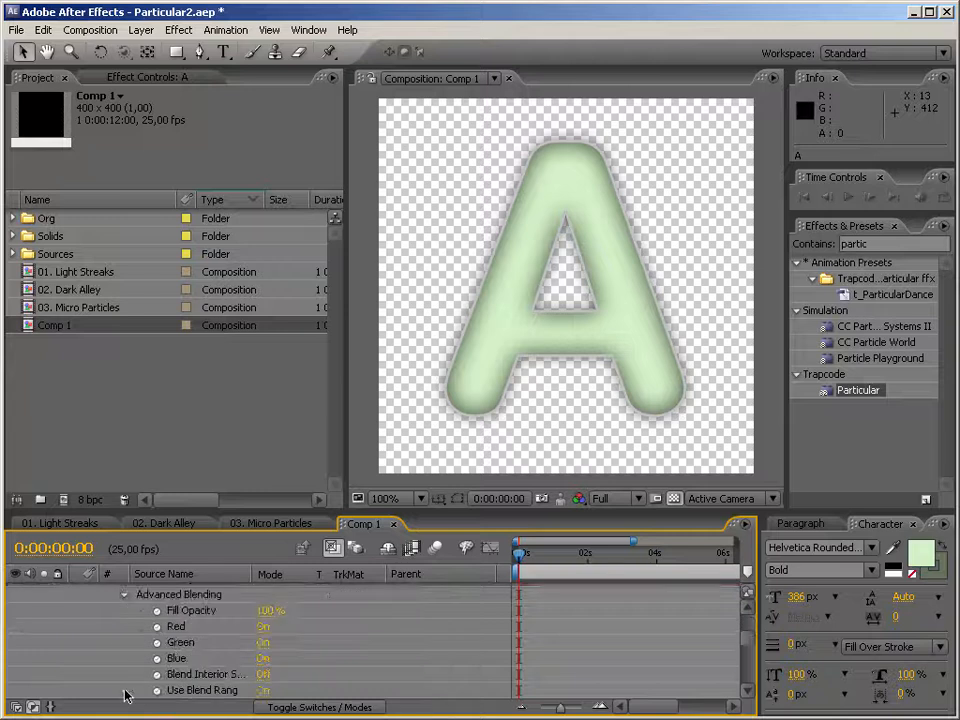
{"action": "left_click", "coordinate": [268, 610]}
{"action": "type", "text": "0"}
{"action": "key", "text": "Return"}
{"action": "left_click", "coordinate": [675, 499]}
{"action": "left_click", "coordinate": [675, 499]}
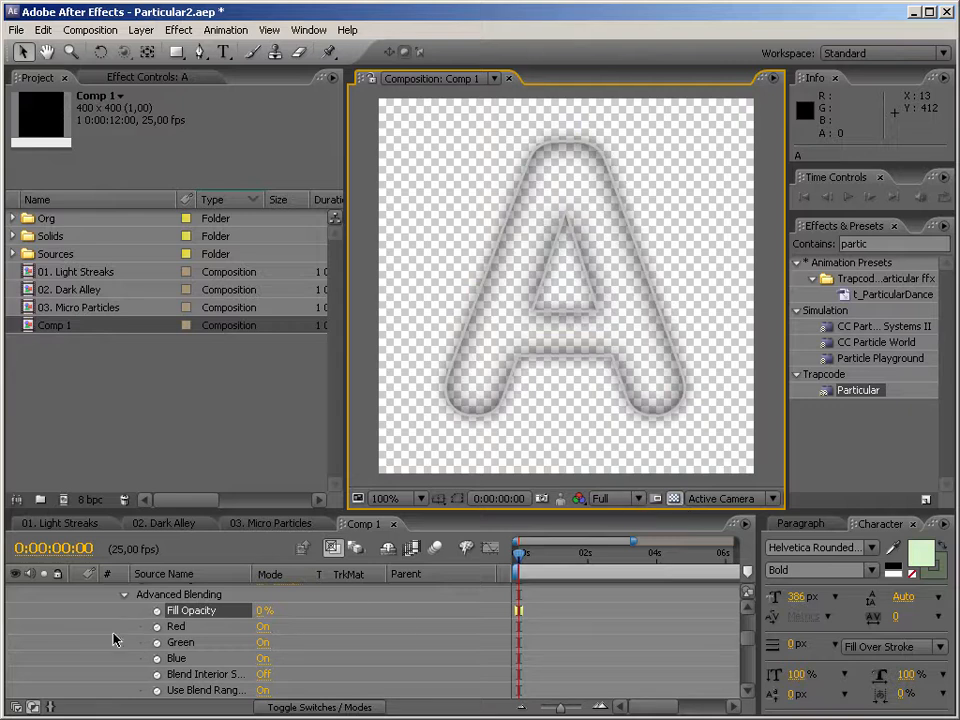
Show the full time range and set the duration of Comp 1 to one frame
{"action": "scroll", "coordinate": [115, 638], "scroll_direction": "up", "scroll_amount": 5}
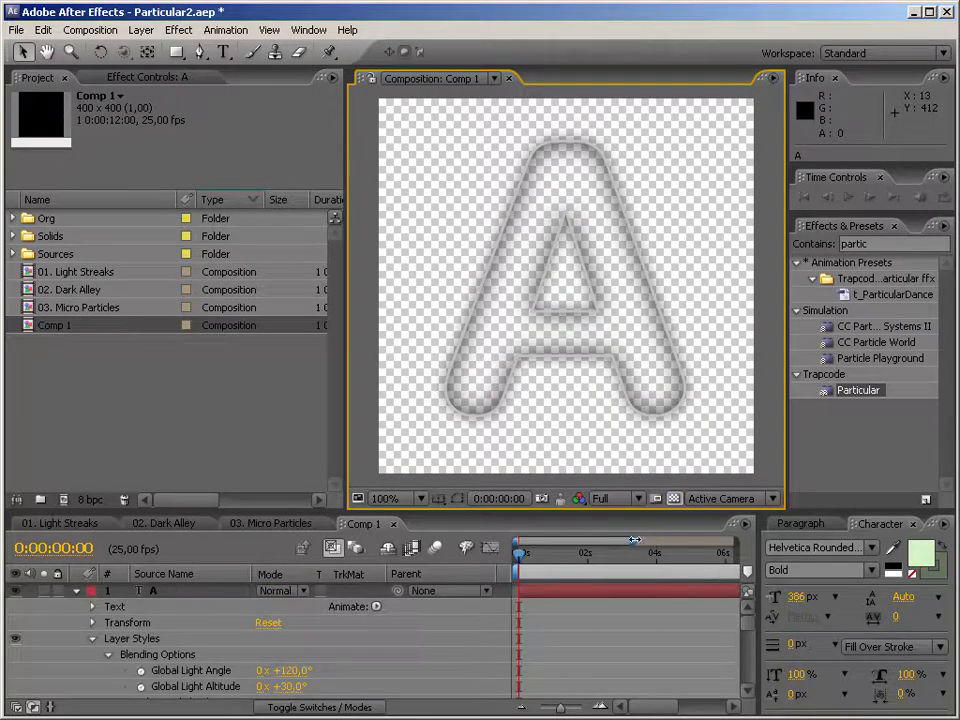
{"action": "left_click_drag", "start_coordinate": [634, 540], "coordinate": [776, 544]}
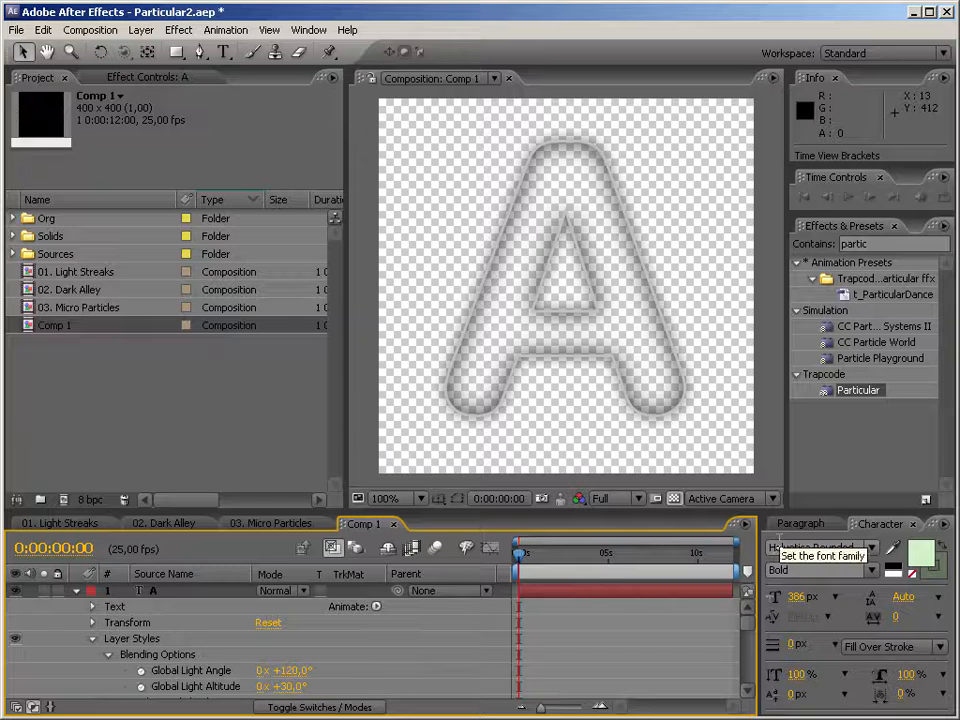
{"action": "left_click", "coordinate": [774, 78]}
{"action": "left_click", "coordinate": [825, 193]}
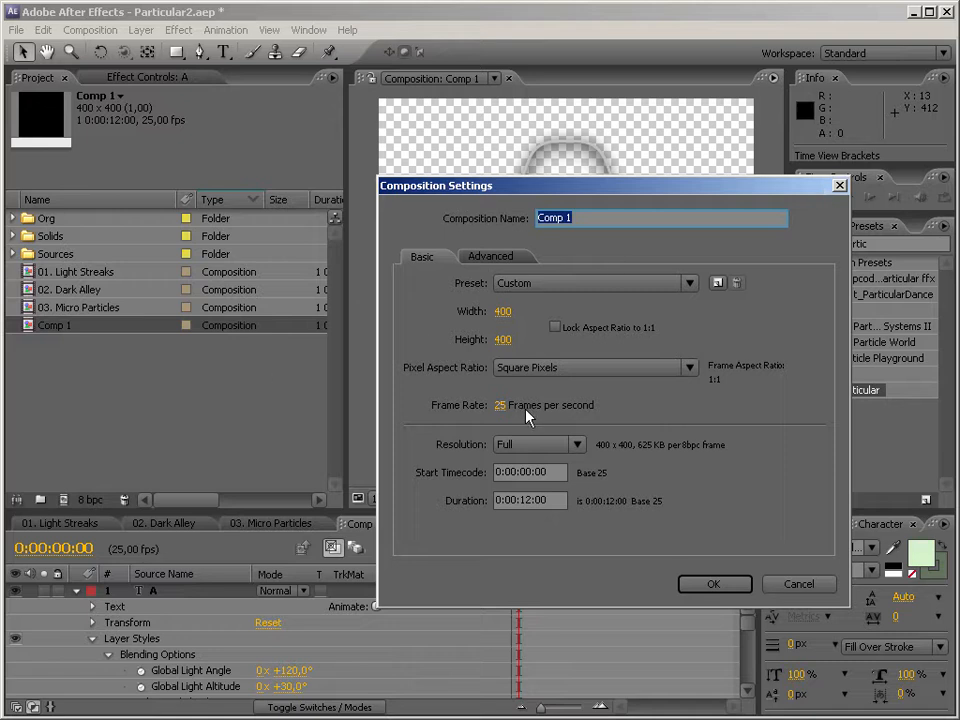
{"action": "left_click_drag", "start_coordinate": [553, 501], "coordinate": [439, 498]}
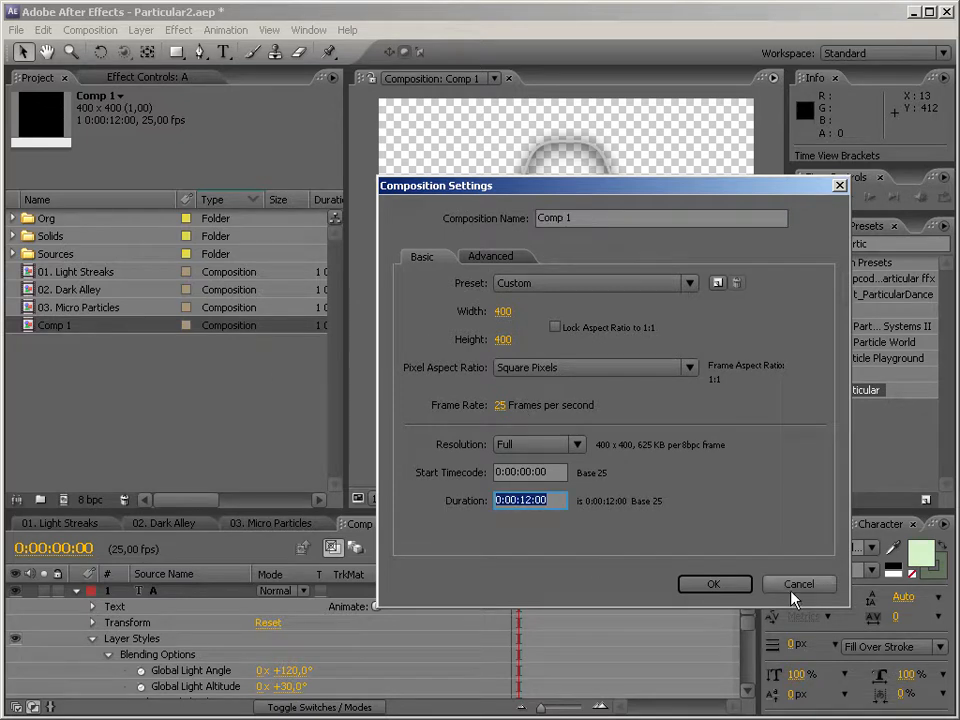
{"action": "type", "text": "1"}
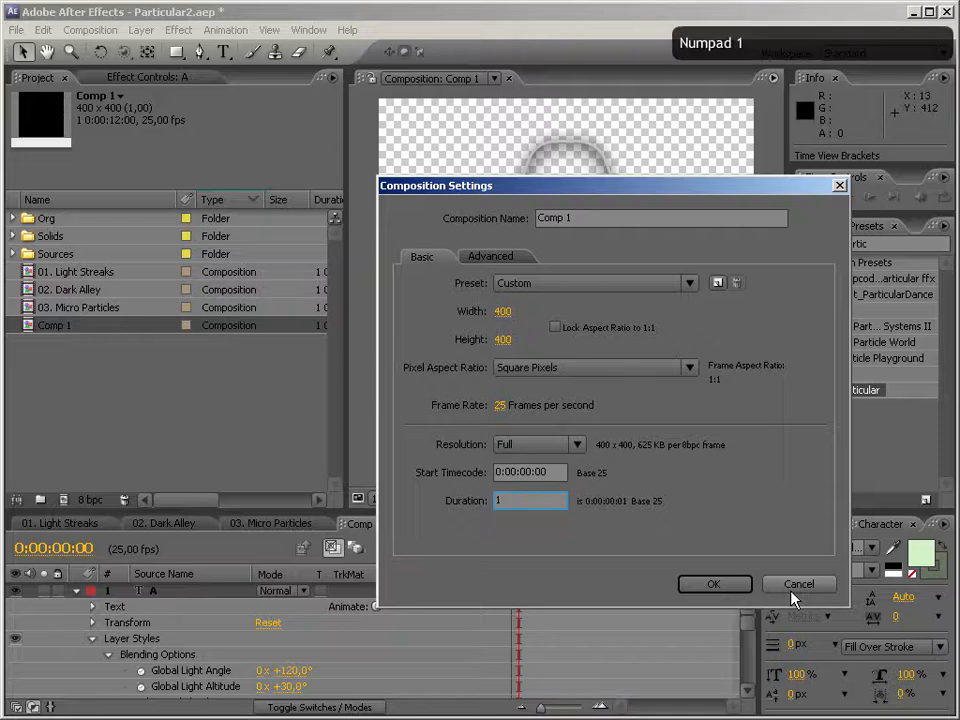
{"action": "key", "text": "Return"}
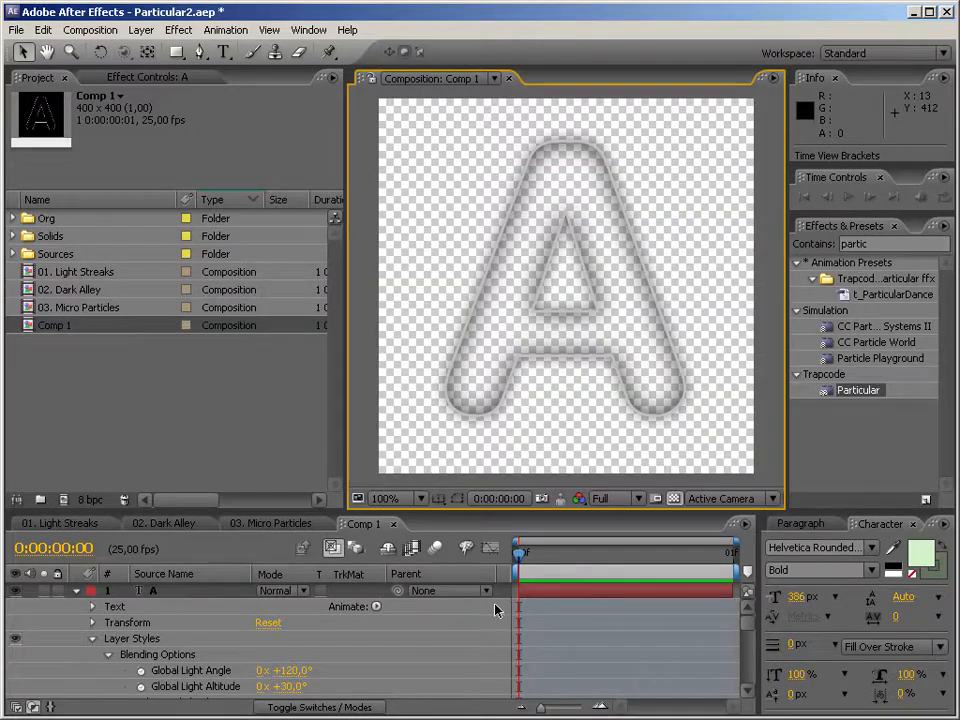
Add a Character Offset animator to the letter A and set a keyframe with value 0 at 0:00:00:00
{"action": "left_click", "coordinate": [93, 640]}
{"action": "right_click", "coordinate": [170, 592]}
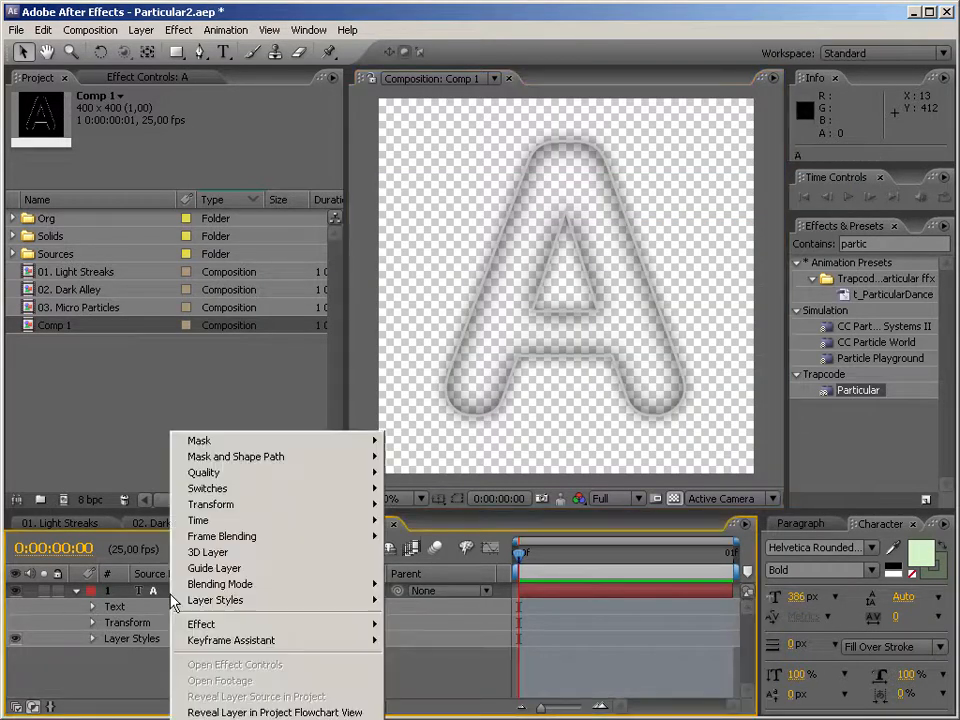
{"action": "left_click", "coordinate": [278, 553]}
{"action": "left_click", "coordinate": [375, 607]}
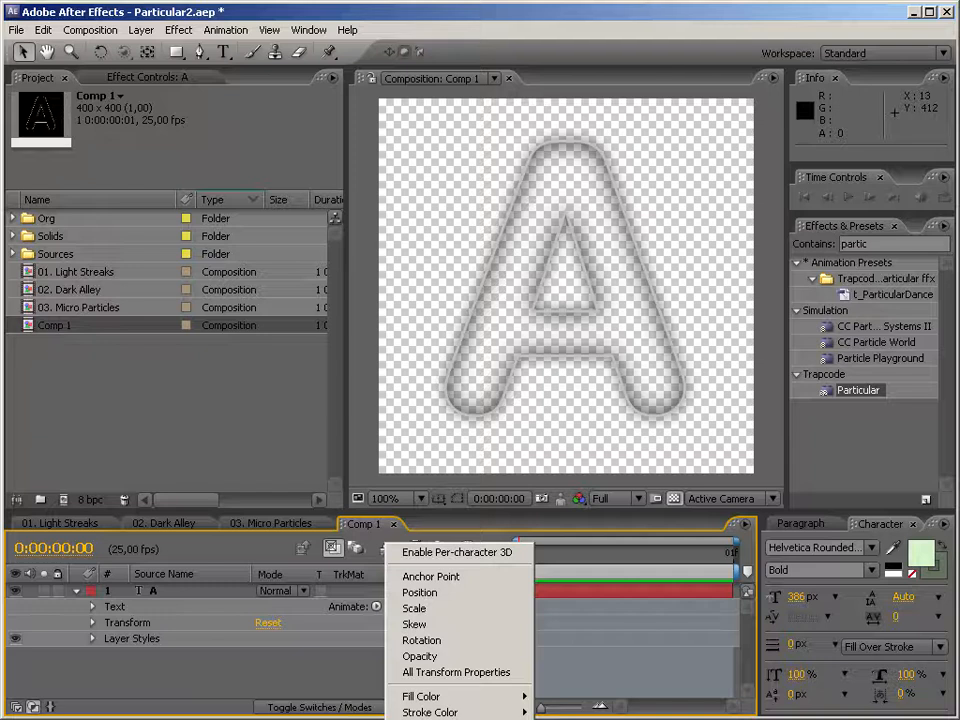
{"action": "left_click", "coordinate": [430, 719]}
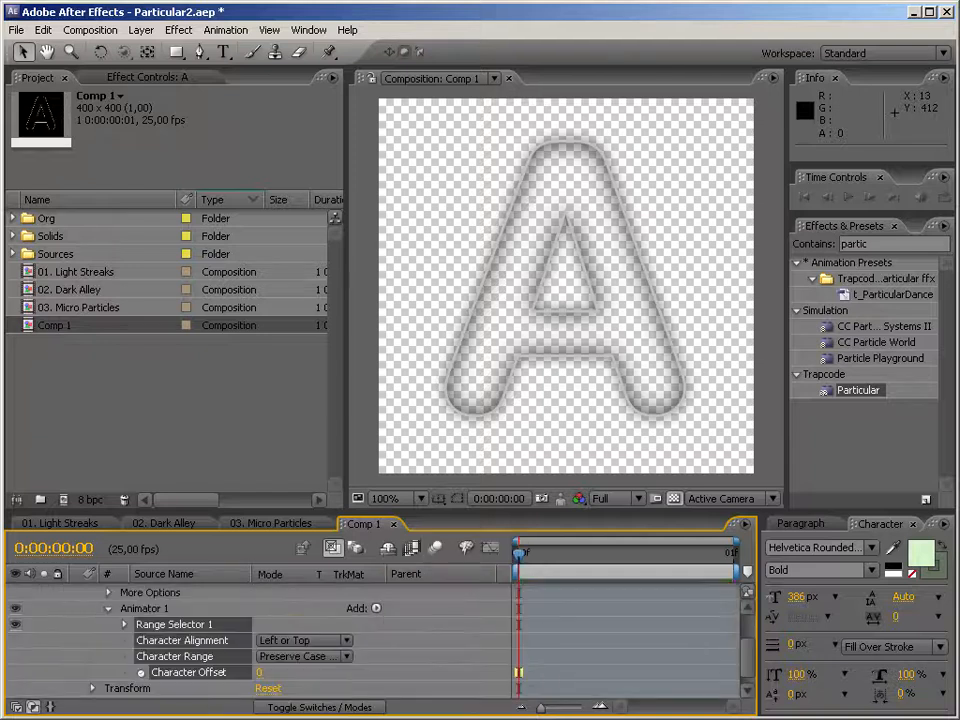
{"action": "left_click", "coordinate": [141, 673]}
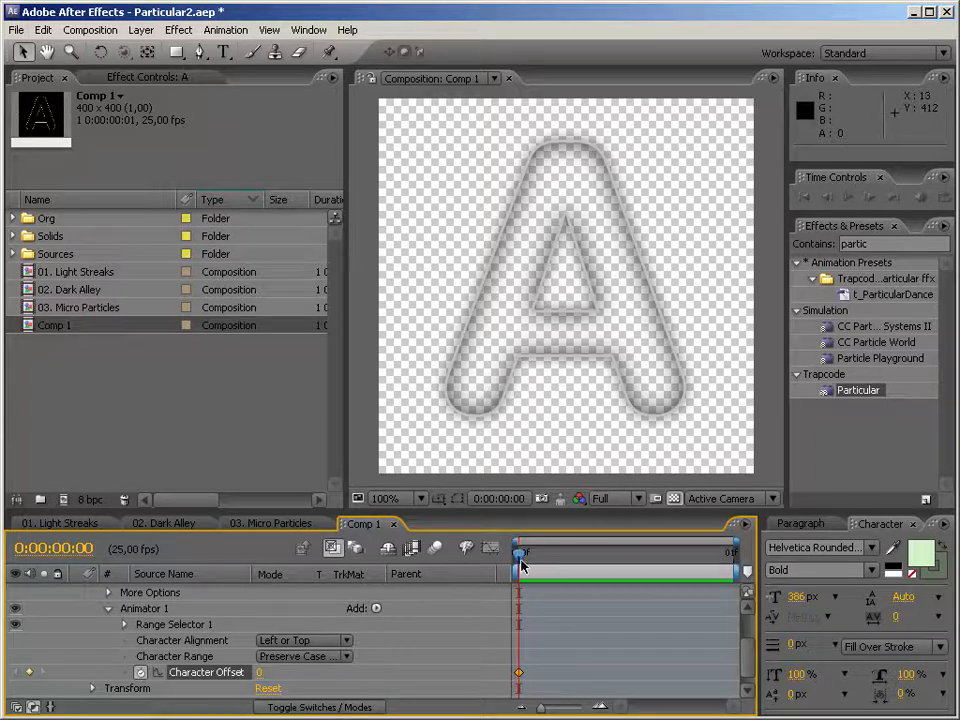
Set the duration of Comp 1 to one second and extend the letter A layer to the full length
{"action": "left_click", "coordinate": [773, 78]}
{"action": "left_click", "coordinate": [849, 195]}
{"action": "left_click_drag", "start_coordinate": [557, 502], "coordinate": [531, 501]}
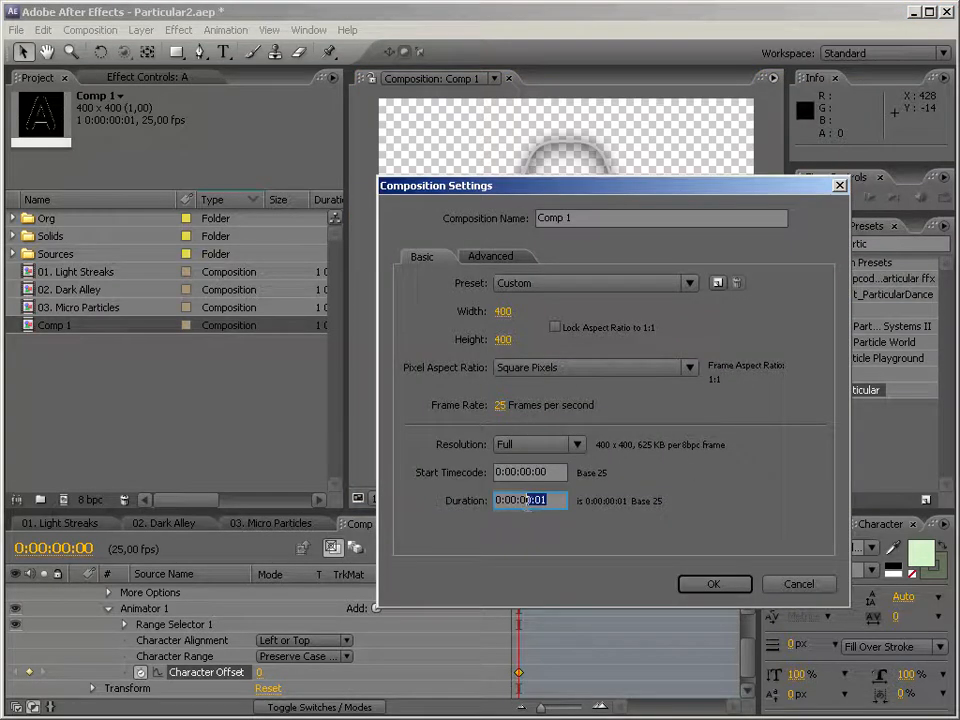
{"action": "type", "text": "1."}
{"action": "key", "text": "Return"}
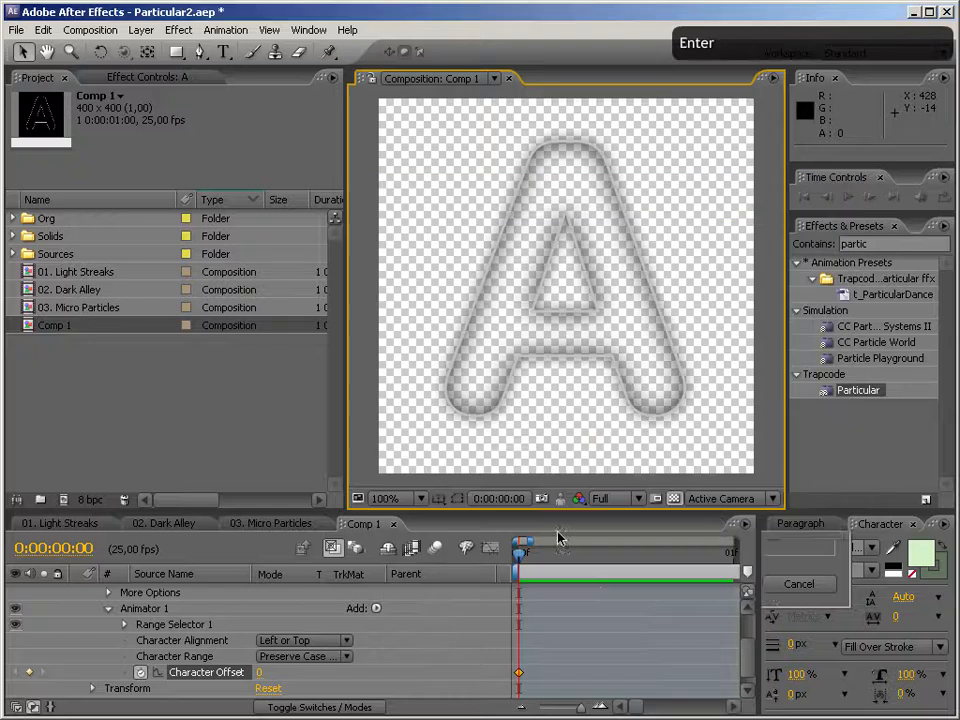
{"action": "left_click_drag", "start_coordinate": [530, 541], "coordinate": [755, 542]}
{"action": "left_click_drag", "start_coordinate": [748, 653], "coordinate": [750, 628]}
{"action": "left_click_drag", "start_coordinate": [523, 591], "coordinate": [748, 591]}
Move the current time to the last frame, 0:00:00:24, with the Character Offset property in view
{"action": "scroll", "coordinate": [750, 643], "scroll_direction": "down", "scroll_amount": 3}
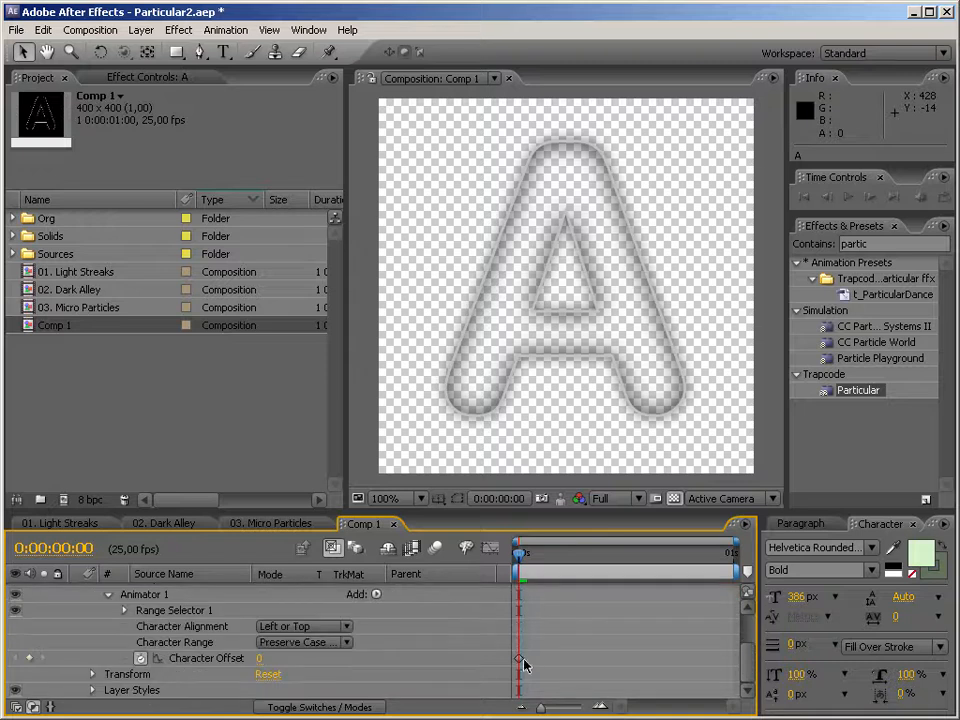
{"action": "left_click_drag", "start_coordinate": [530, 560], "coordinate": [727, 553]}
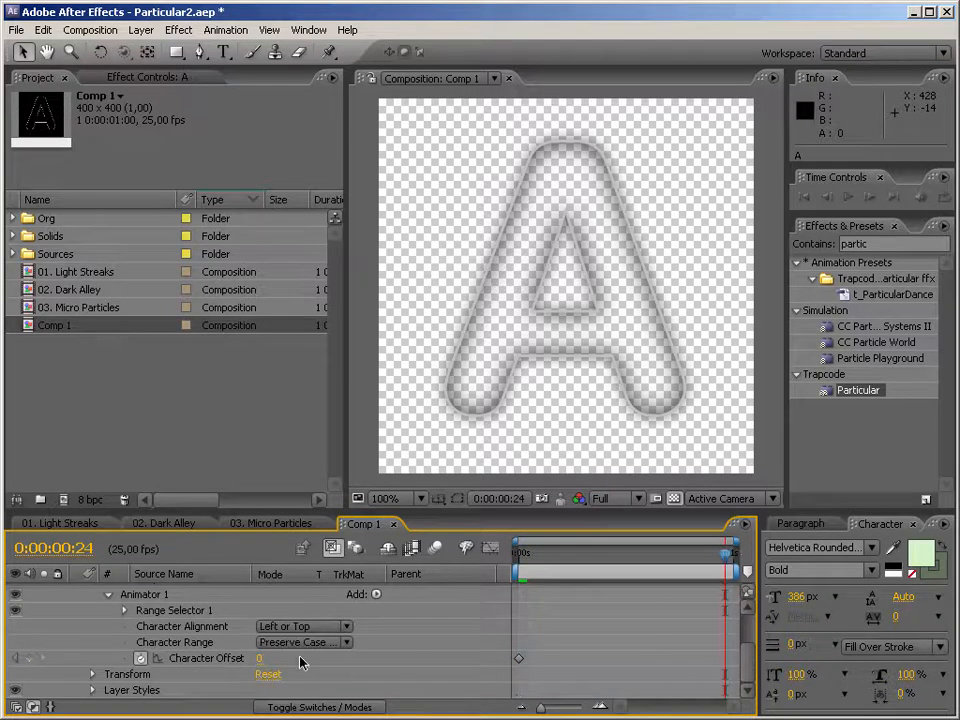
Set the text animator's Character Offset to 25 at 0:00:00:24 and preview the letter animation back to the start
{"action": "left_click_drag", "start_coordinate": [258, 658], "coordinate": [279, 656]}
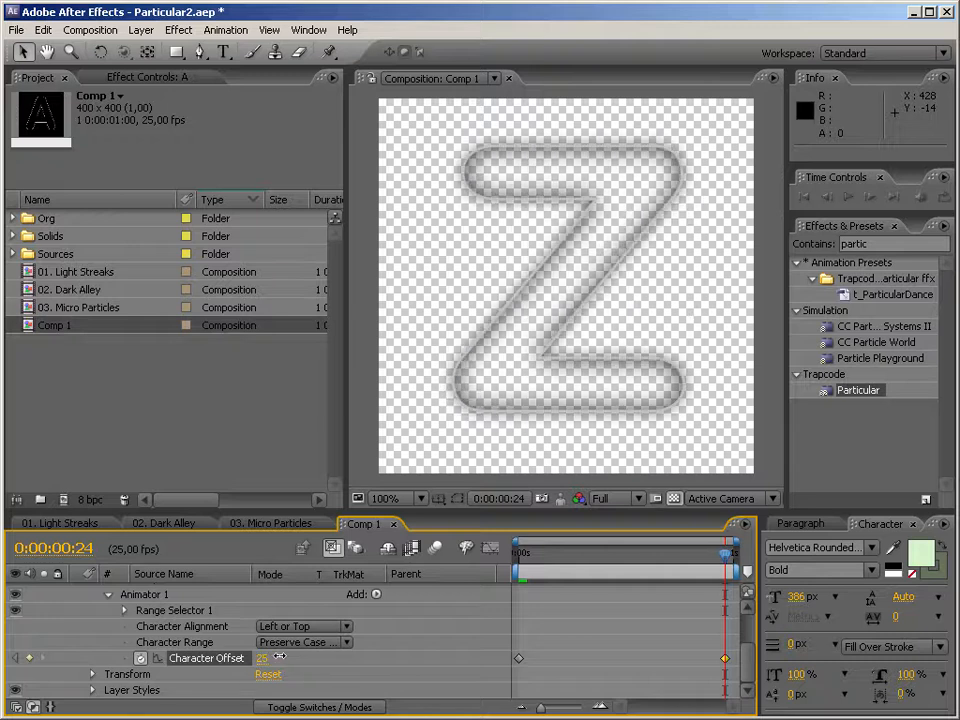
{"action": "left_click_drag", "start_coordinate": [726, 558], "coordinate": [480, 556]}
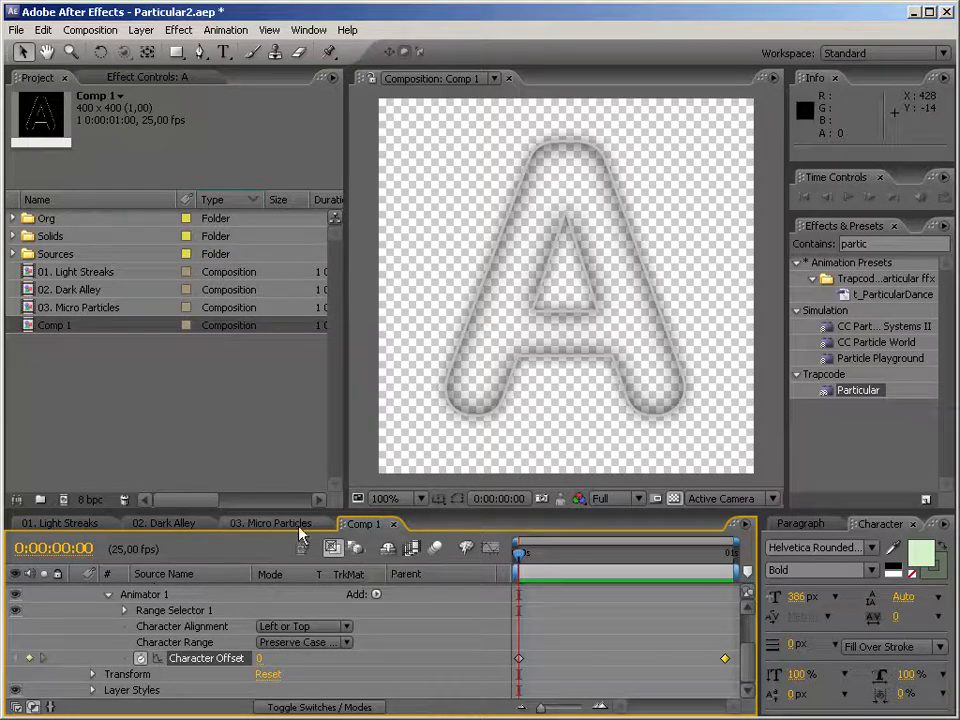
{"action": "left_click_drag", "start_coordinate": [548, 556], "coordinate": [520, 558]}
Set the animator's Character Alignment to Adjust Kerning and scrub through the composition to check the letter placement
{"action": "left_click", "coordinate": [306, 627]}
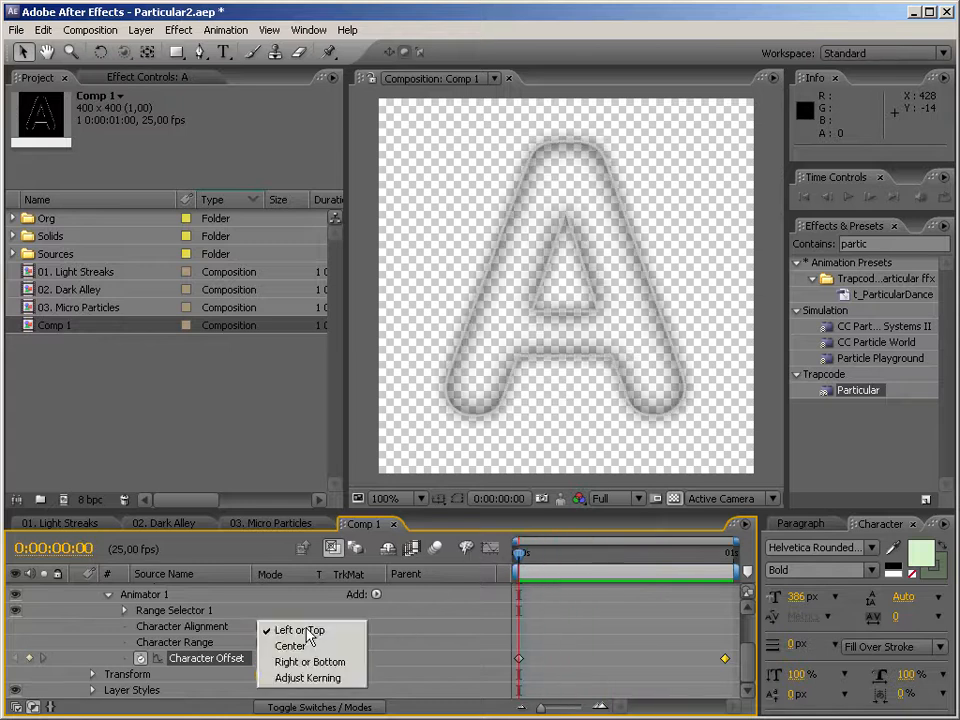
{"action": "left_click", "coordinate": [308, 678]}
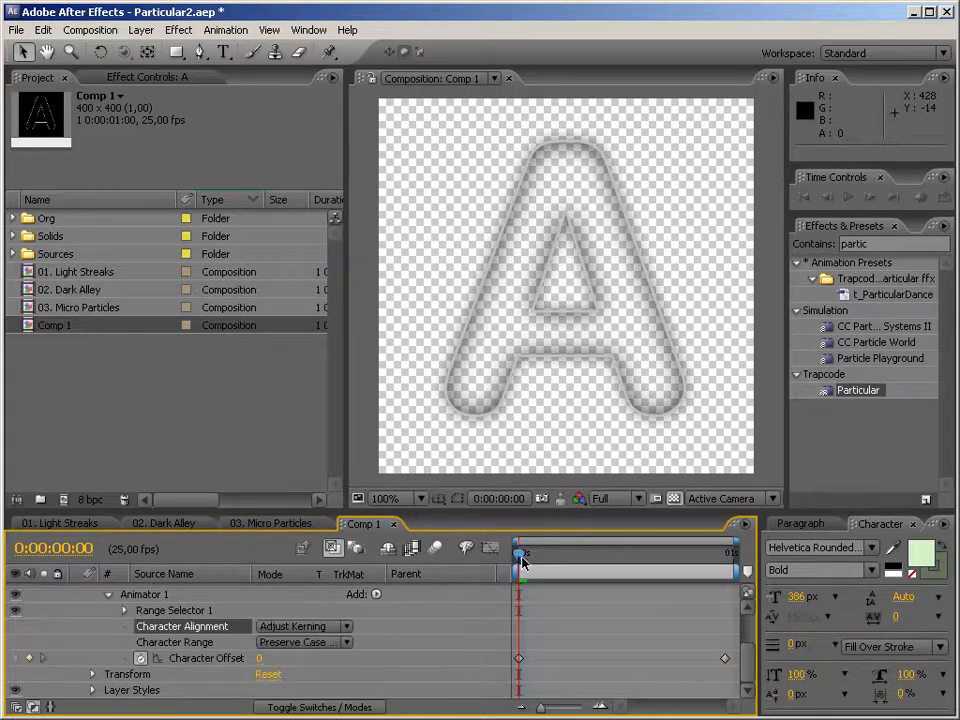
{"action": "left_click_drag", "start_coordinate": [520, 560], "coordinate": [717, 560]}
{"action": "left_click", "coordinate": [800, 524]}
{"action": "left_click", "coordinate": [800, 546]}
{"action": "left_click", "coordinate": [868, 524]}
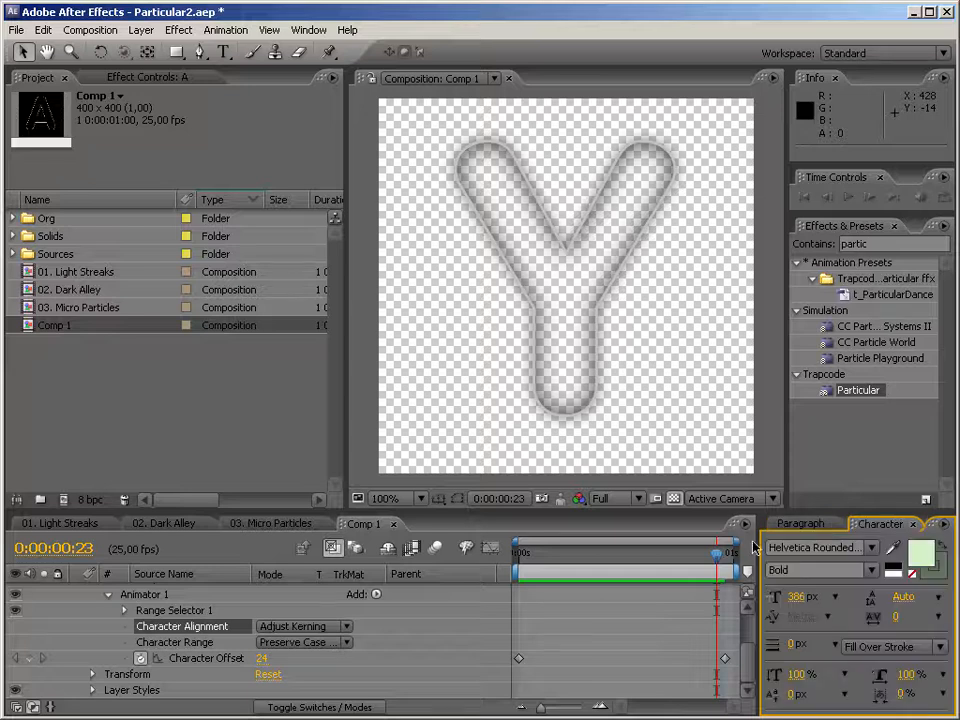
{"action": "left_click_drag", "start_coordinate": [729, 549], "coordinate": [323, 590]}
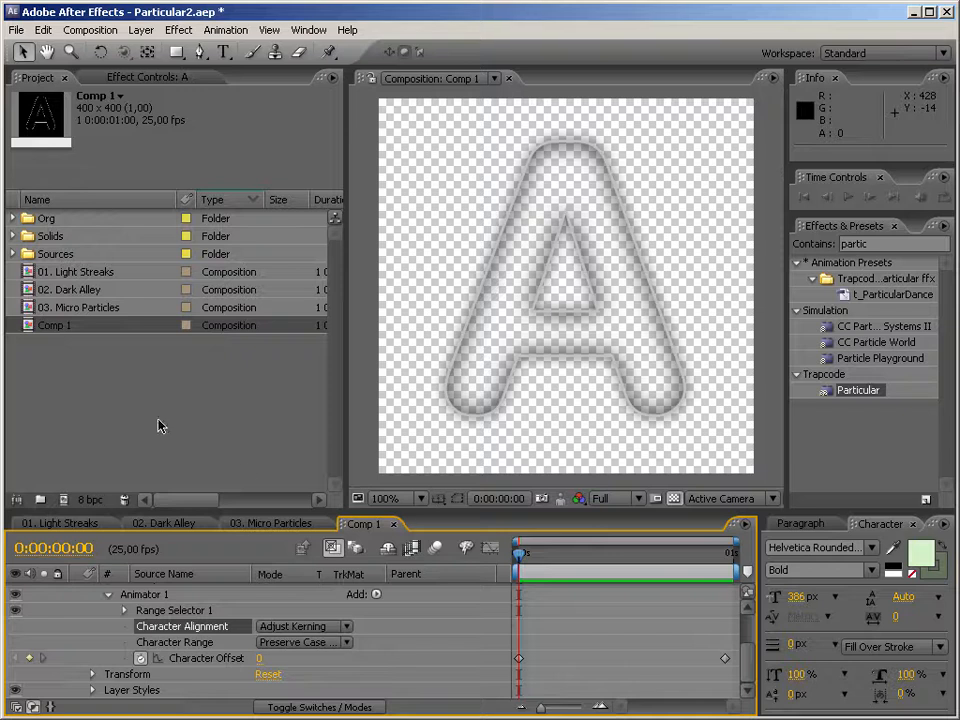
Rename the composition Comp 1 as cpLetters in the project
{"action": "left_click", "coordinate": [50, 328]}
{"action": "key", "text": "Return"}
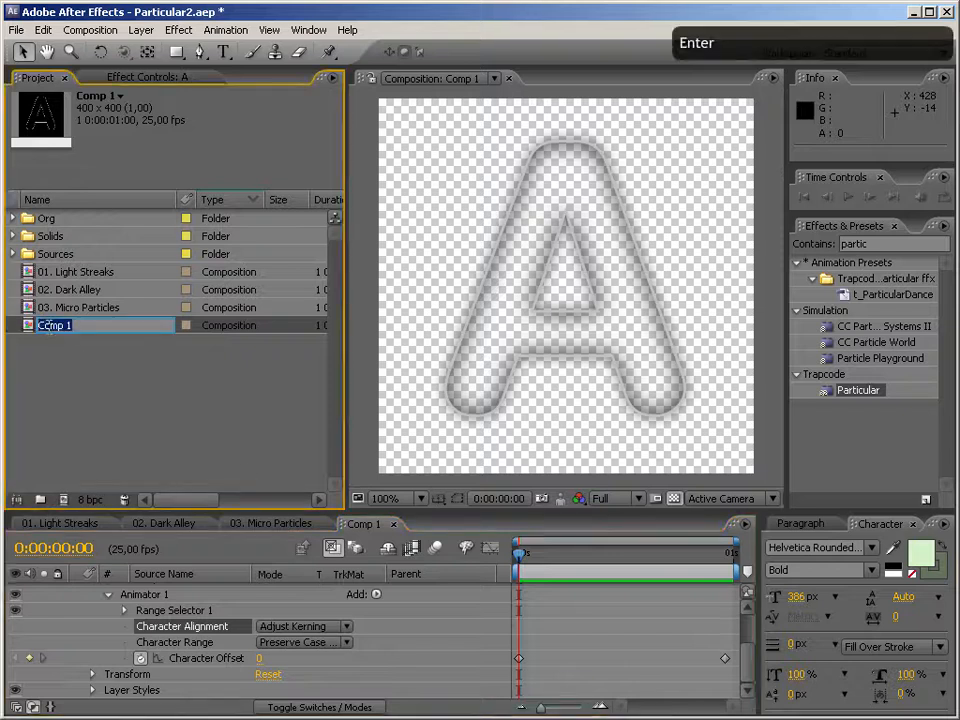
{"action": "type", "text": "cpLetters"}
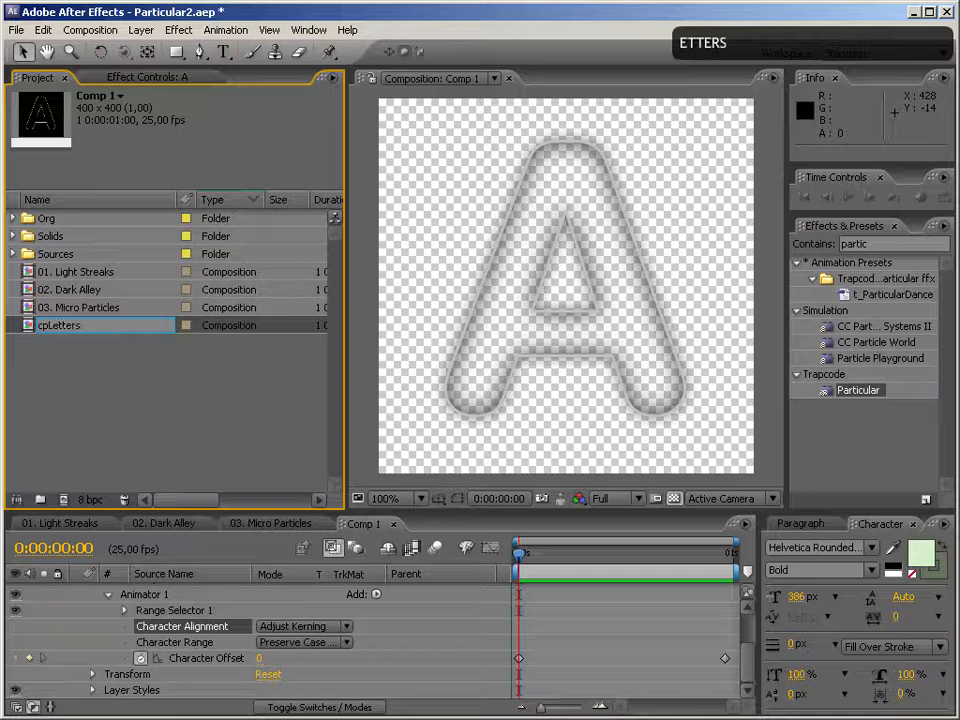
{"action": "key", "text": "Return"}
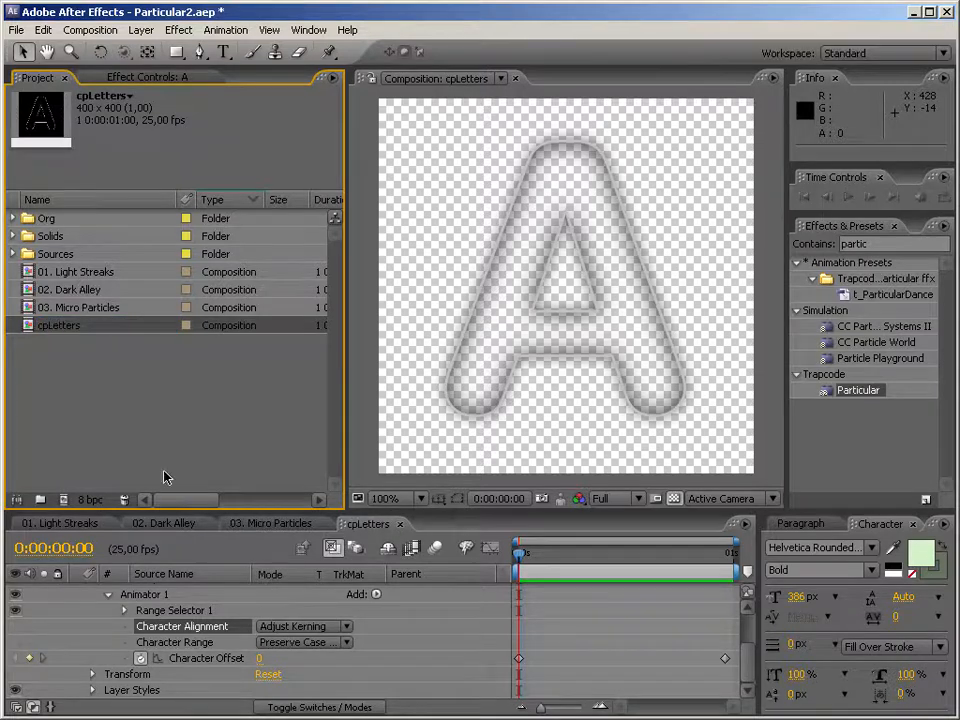
Add a new solid layer to the 03. Micro Particles composition
{"action": "left_click", "coordinate": [272, 523]}
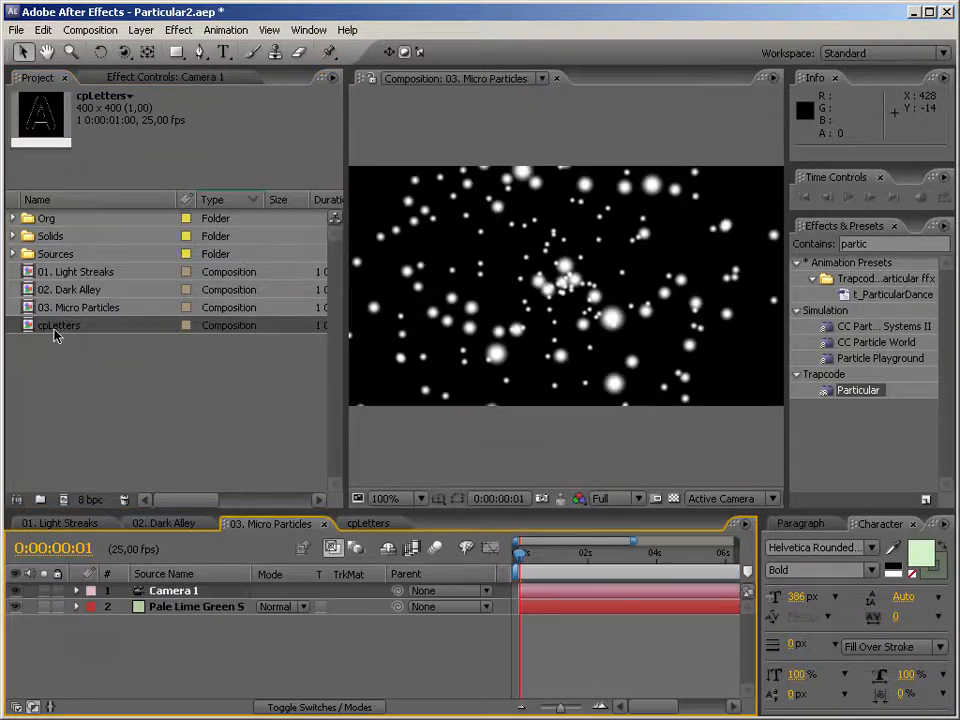
{"action": "right_click", "coordinate": [212, 634]}
{"action": "mouse_move", "coordinate": [240, 640]}
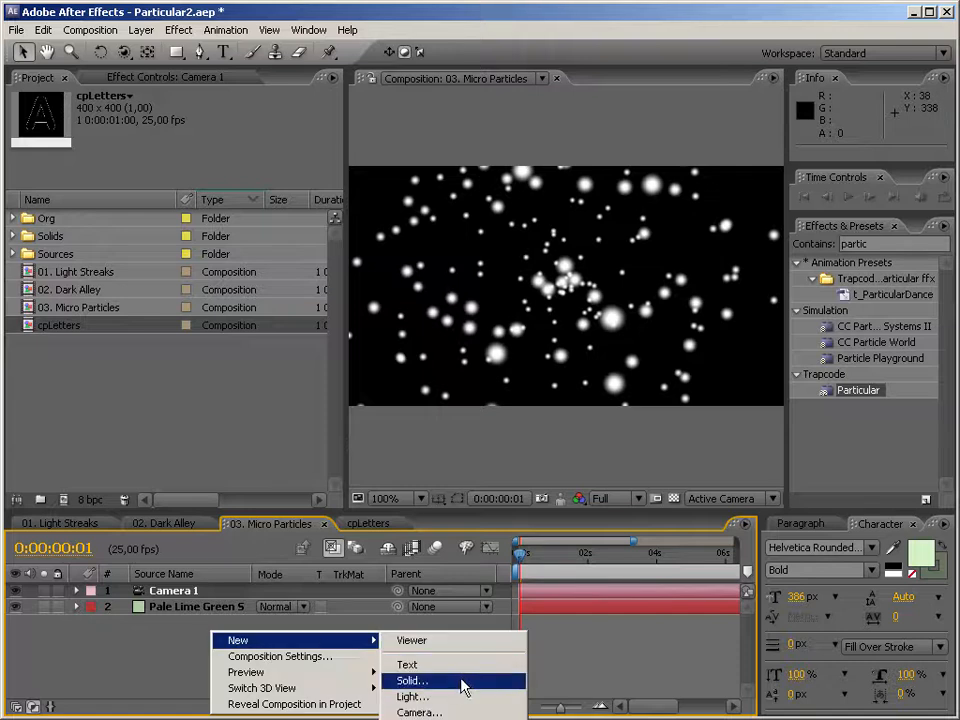
{"action": "left_click", "coordinate": [412, 680]}
{"action": "left_click", "coordinate": [531, 429]}
Move the new solid beneath the particle layer and rename it BG
{"action": "left_click_drag", "start_coordinate": [200, 591], "coordinate": [197, 630]}
{"action": "key", "text": "Return"}
{"action": "type", "text": "BG"}
{"action": "key", "text": "Return"}
Rename the solid layer carrying the Particular effect as Particles
{"action": "left_click", "coordinate": [215, 612]}
{"action": "key", "text": "Return"}
{"action": "type", "text": "Particle"}
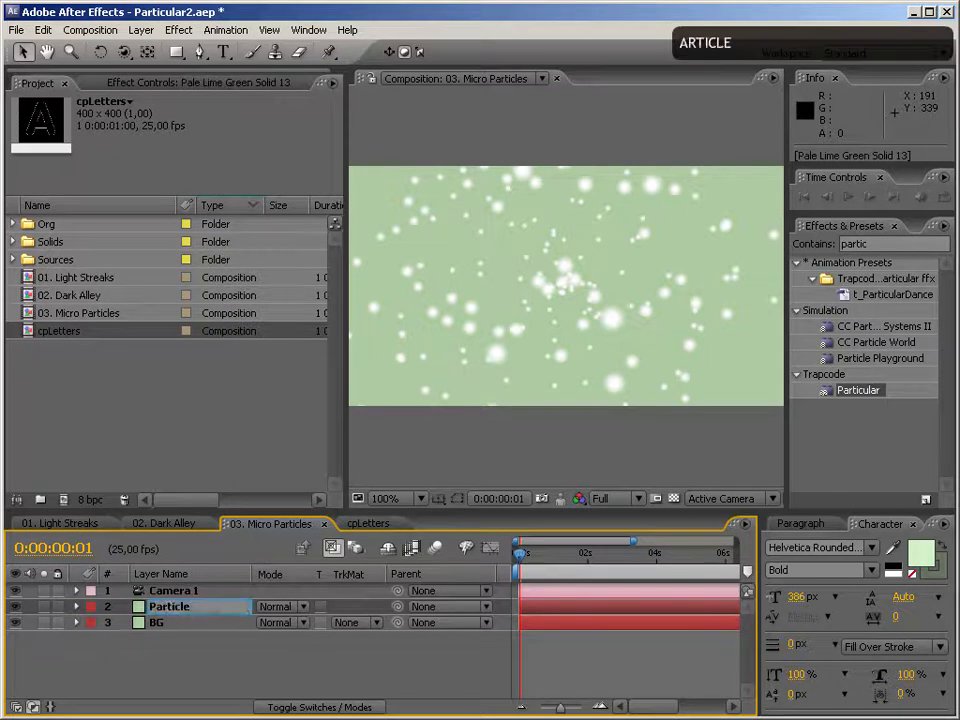
{"action": "type", "text": "s"}
{"action": "key", "text": "Return"}
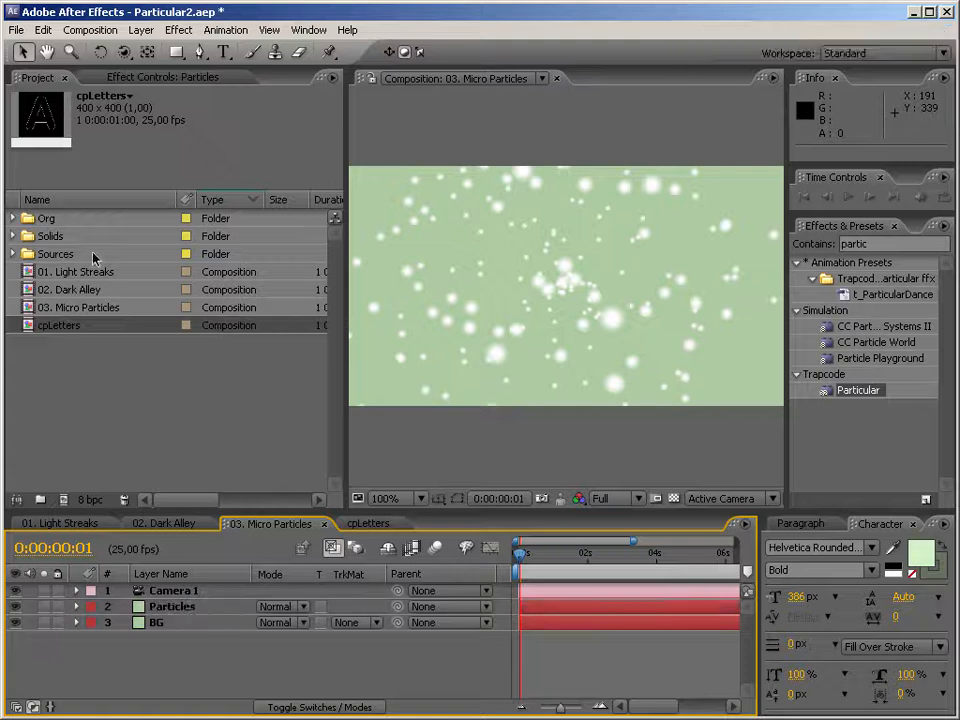
Place the cpLetters composition beneath the BG layer in 03. Micro Particles and hide it
{"action": "left_click_drag", "start_coordinate": [47, 325], "coordinate": [146, 640]}
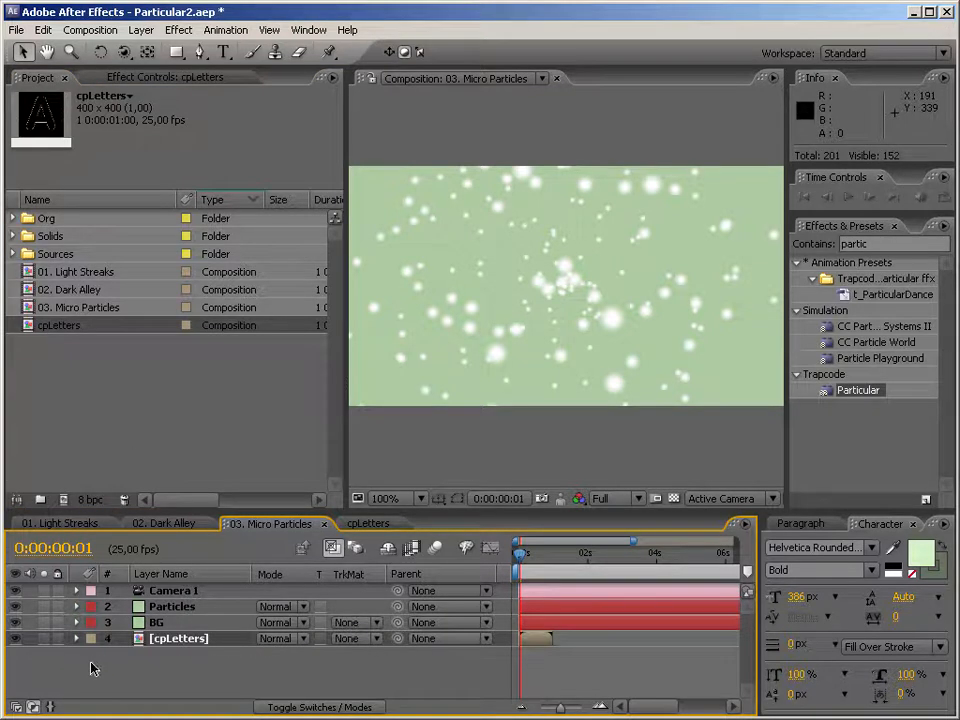
{"action": "left_click", "coordinate": [16, 641]}
Set the Particle Type of the Particles layer's Particular effect to Textured Polygon
{"action": "left_click", "coordinate": [172, 606]}
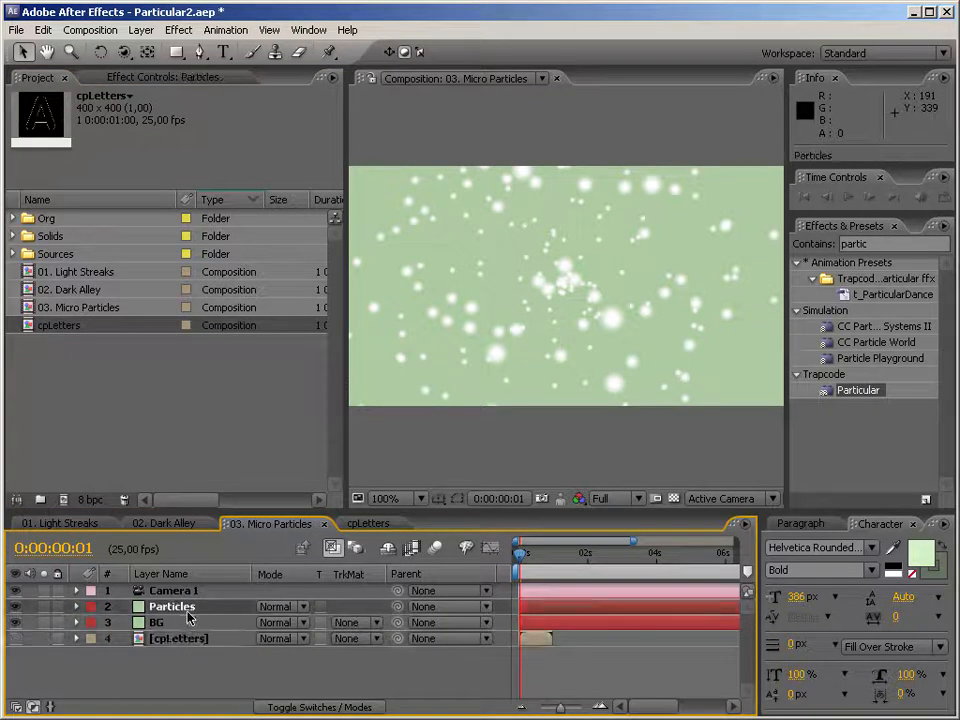
{"action": "left_click", "coordinate": [130, 77]}
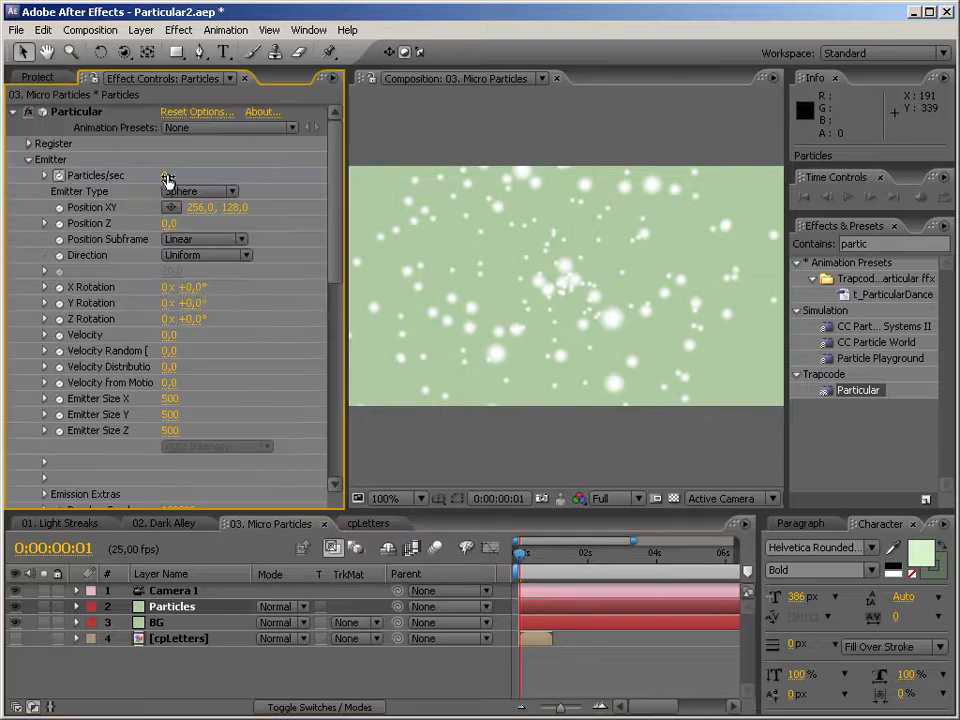
{"action": "left_click", "coordinate": [29, 160]}
{"action": "left_click", "coordinate": [28, 207]}
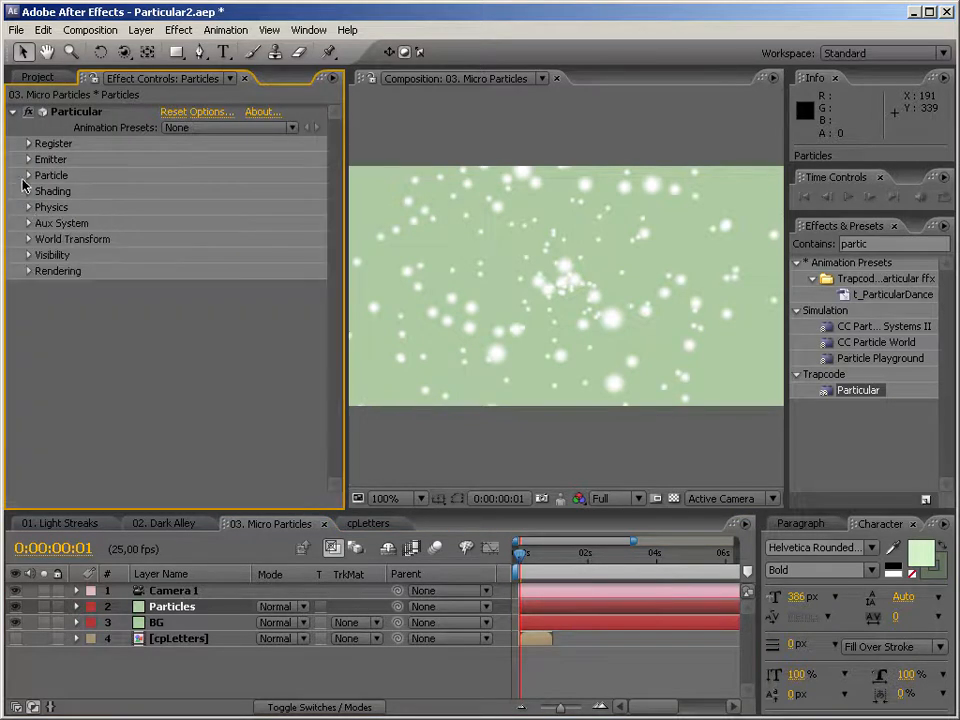
{"action": "left_click", "coordinate": [29, 175]}
{"action": "left_click", "coordinate": [214, 223]}
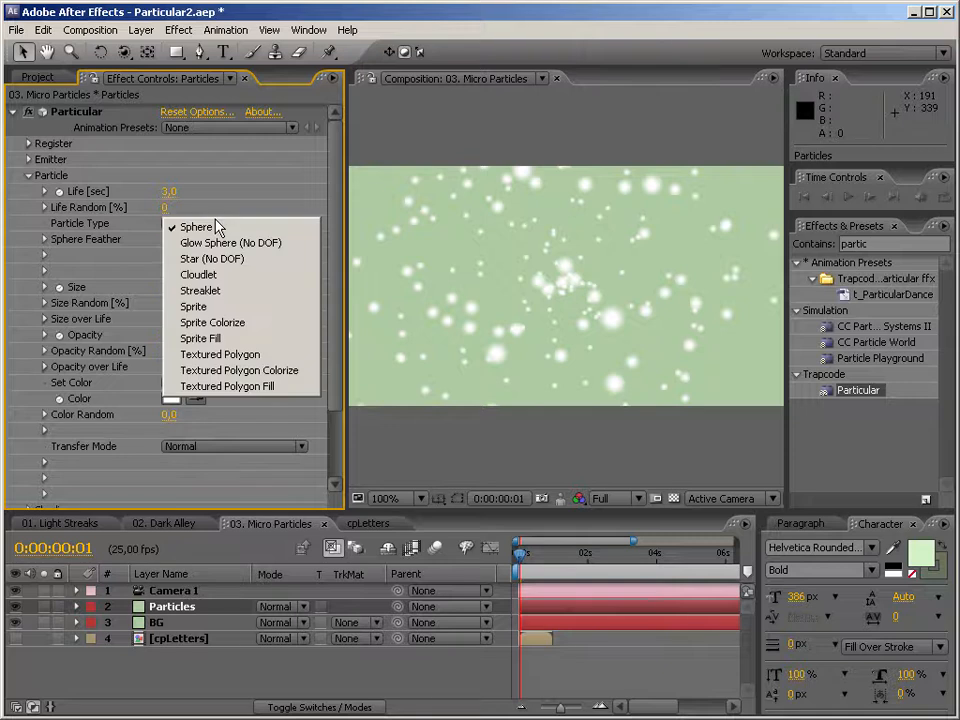
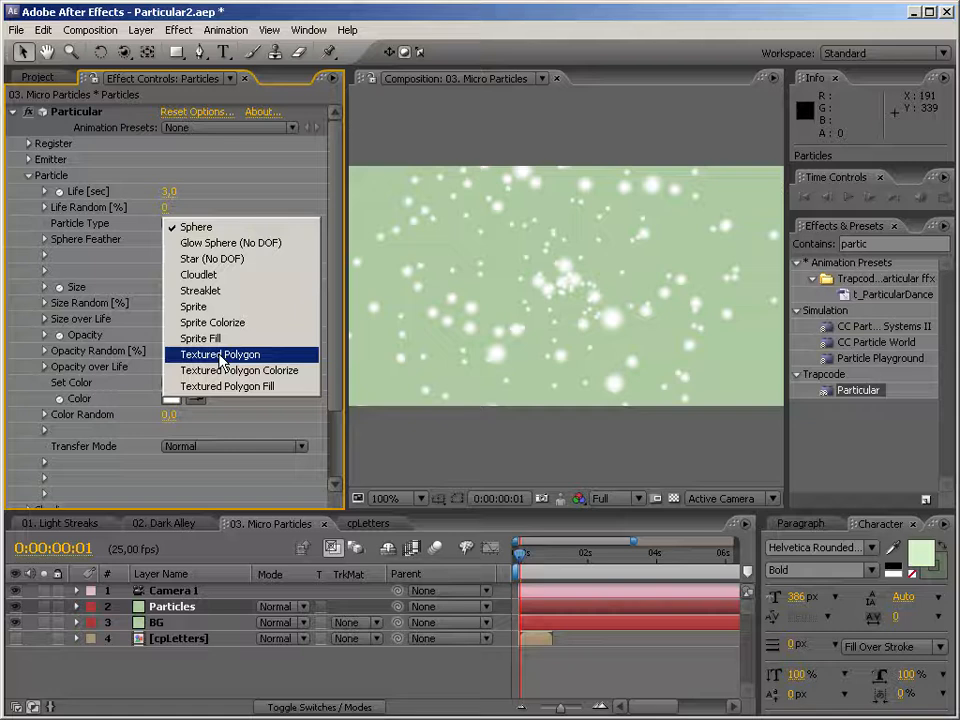
{"action": "left_click", "coordinate": [221, 356]}
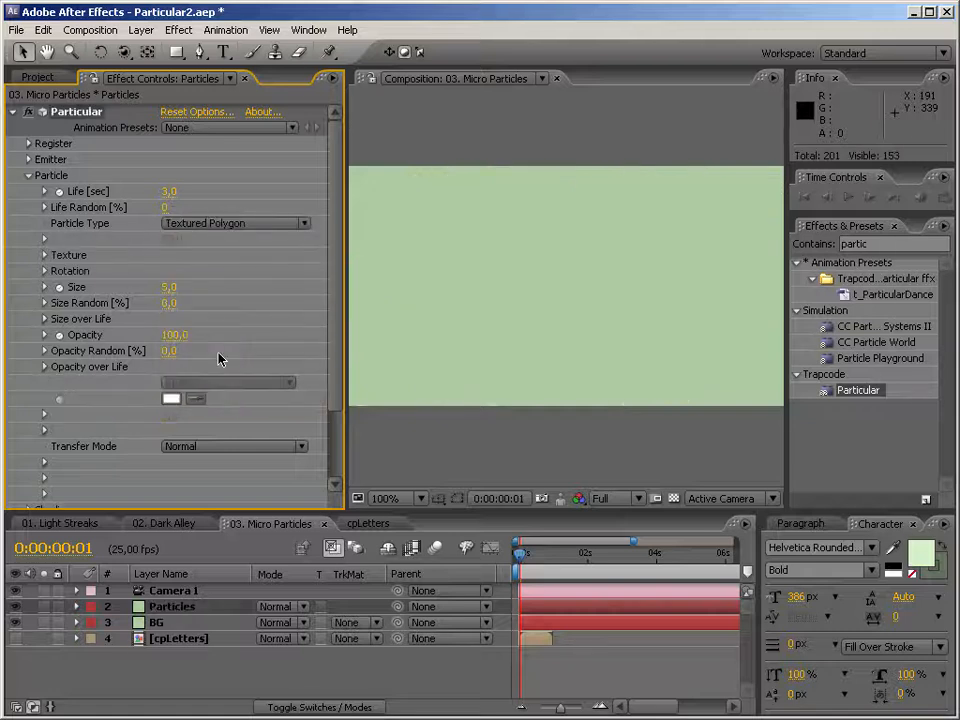
Use the cpLetters layer as the particle texture with Time Sampling set to Random - Still Frame
{"action": "left_click", "coordinate": [44, 255]}
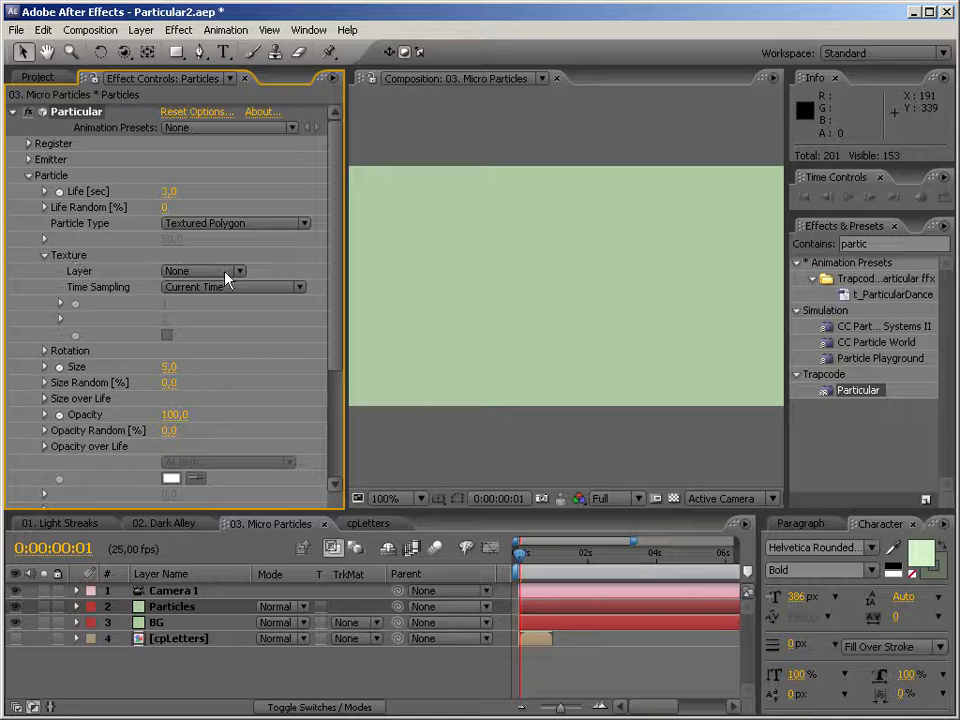
{"action": "left_click", "coordinate": [225, 277]}
{"action": "left_click", "coordinate": [225, 330]}
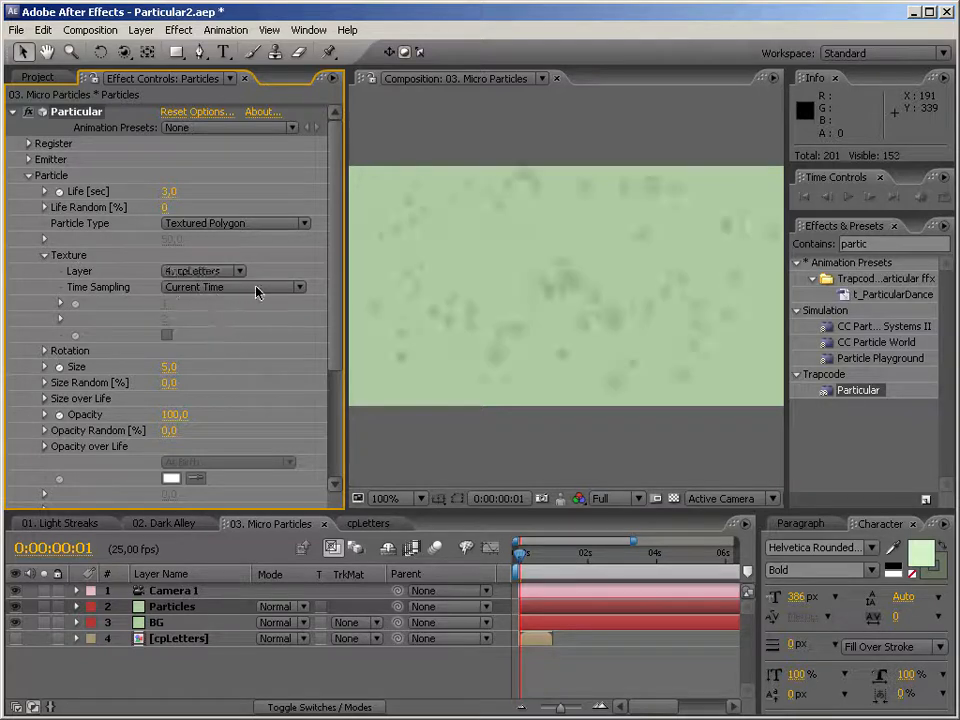
{"action": "left_click", "coordinate": [242, 290]}
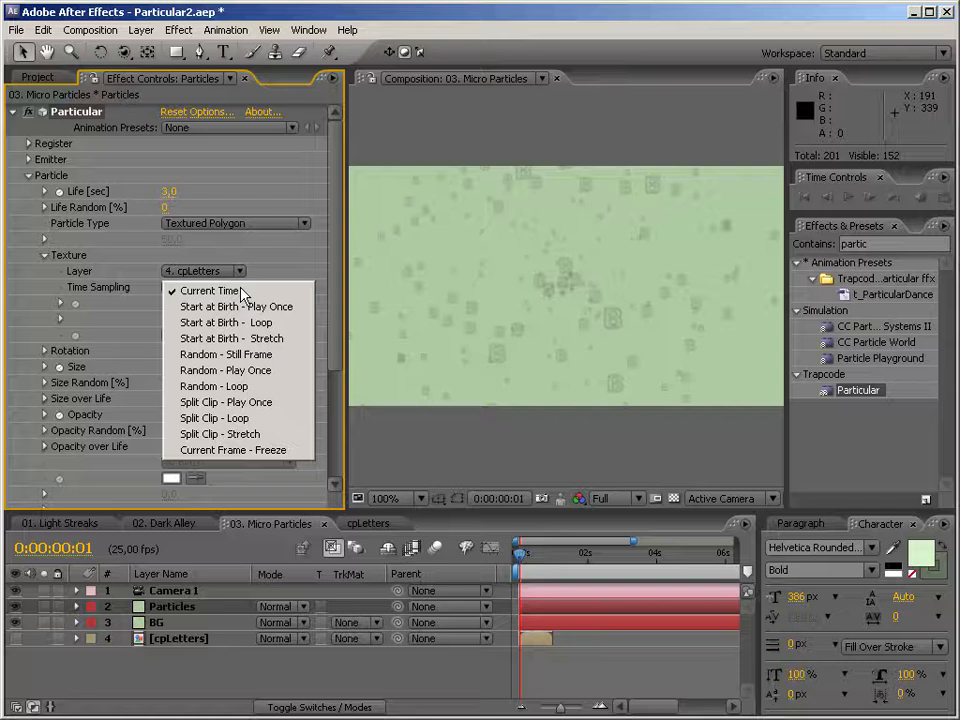
{"action": "left_click", "coordinate": [210, 357]}
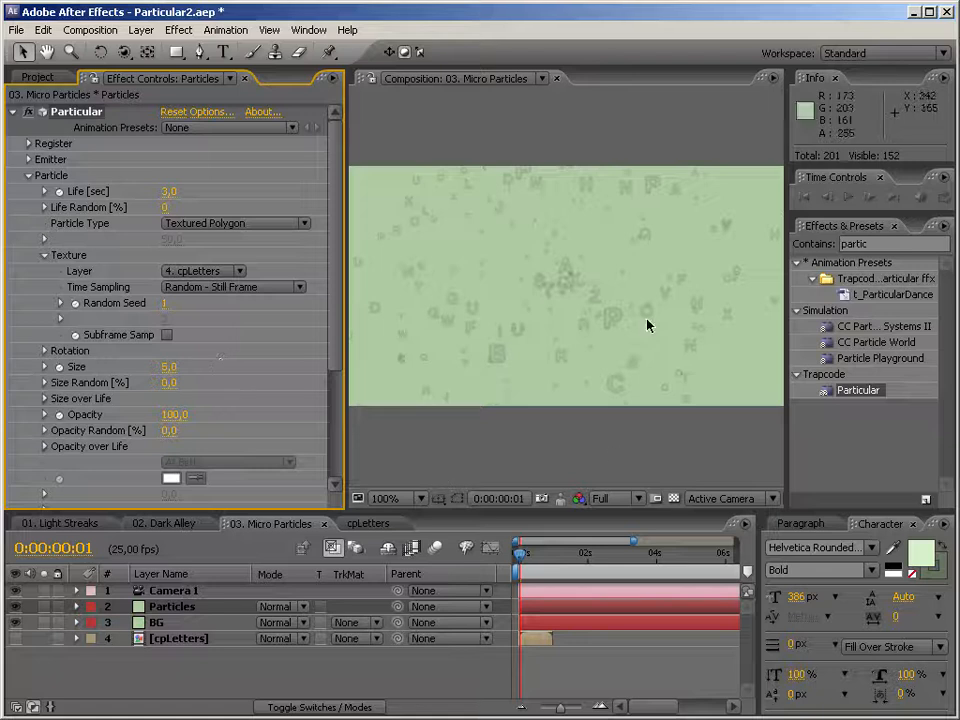
Orbit Camera 1 around the letter particles to inspect them in 3D, and reset the camera's transform
{"action": "key", "text": "c"}
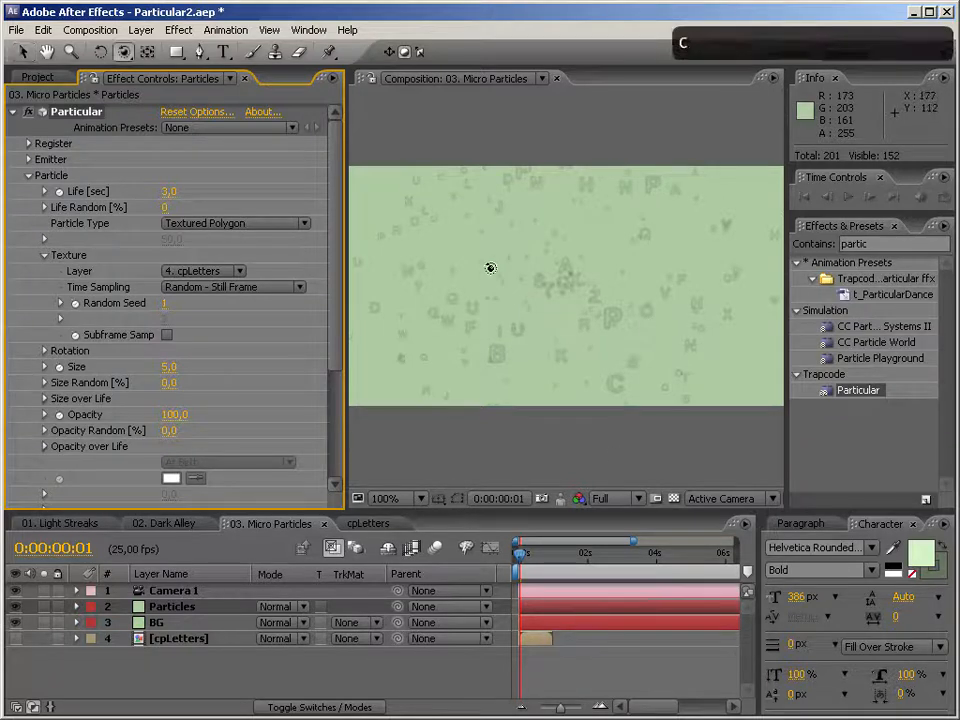
{"action": "left_click_drag", "start_coordinate": [465, 265], "coordinate": [613, 314]}
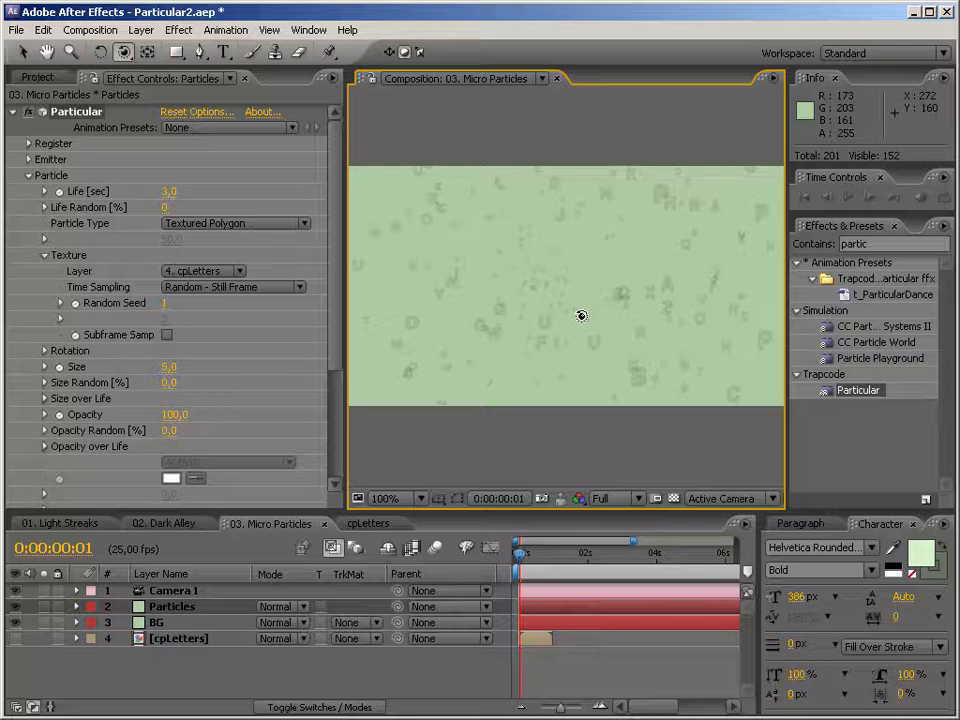
{"action": "left_click_drag", "start_coordinate": [574, 296], "coordinate": [475, 271]}
{"action": "right_click", "coordinate": [199, 590]}
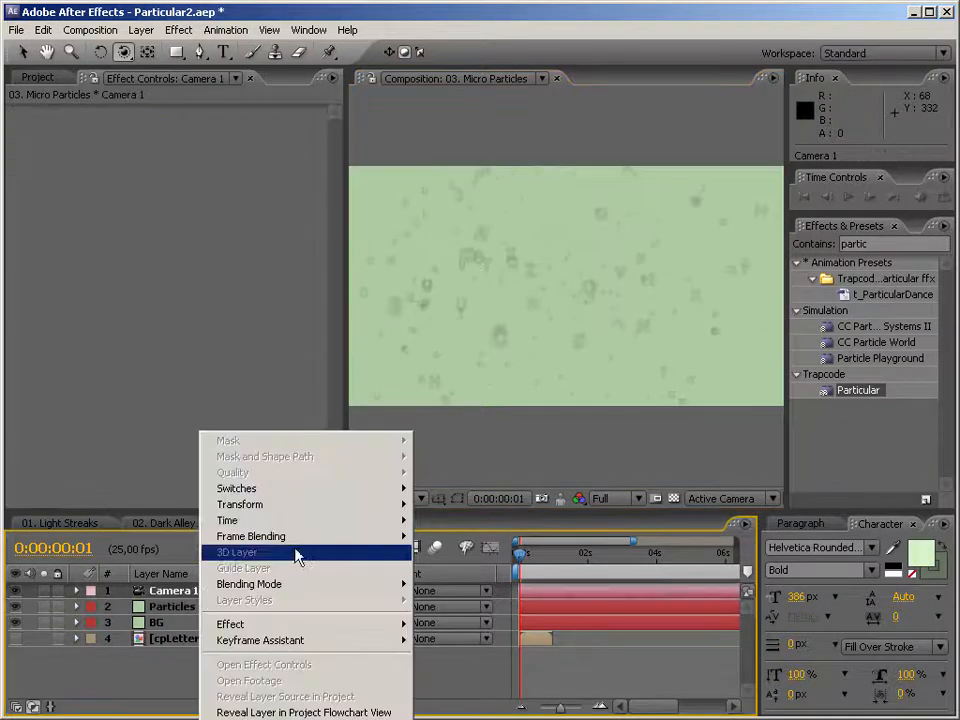
{"action": "mouse_move", "coordinate": [306, 505]}
{"action": "left_click", "coordinate": [455, 506]}
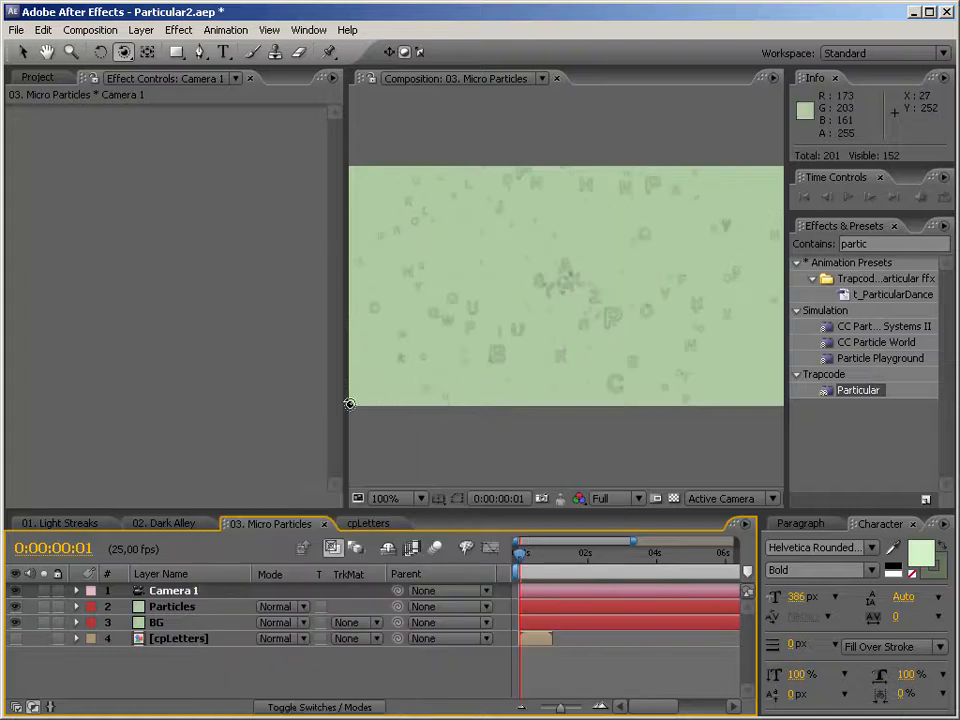
Set the Random Rotation of the textured particles on the Particles layer to 100
{"action": "left_click", "coordinate": [190, 607]}
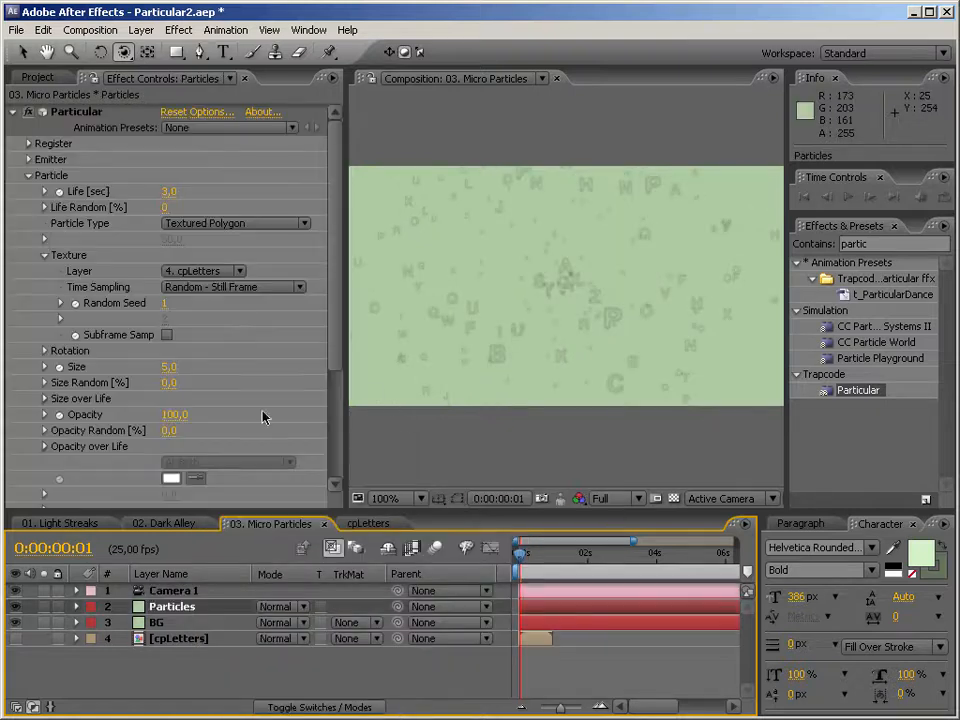
{"action": "left_click", "coordinate": [44, 256]}
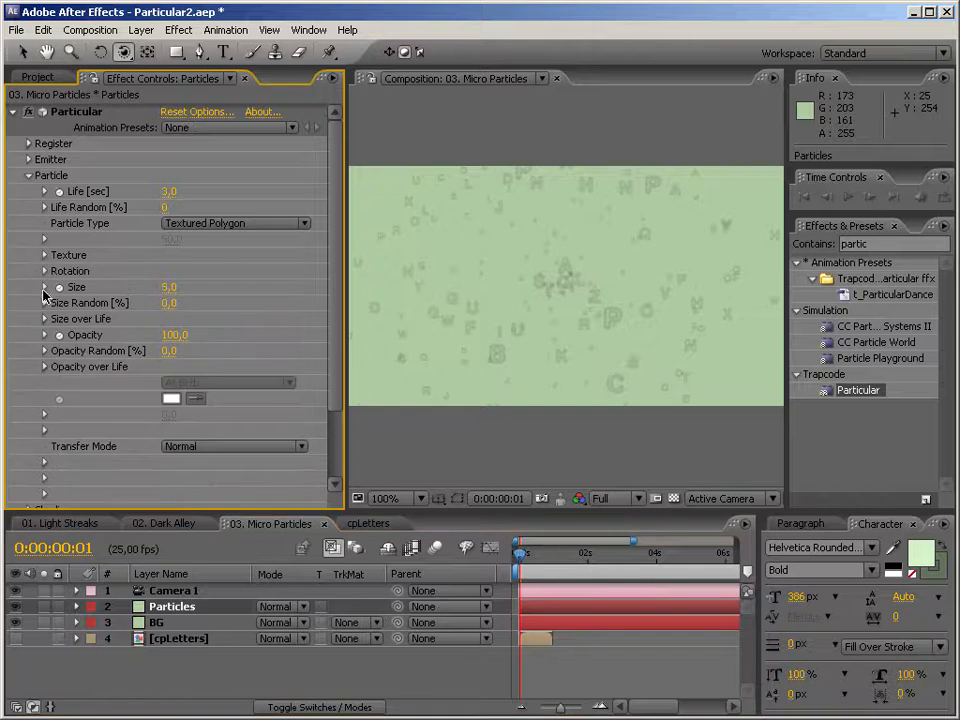
{"action": "left_click", "coordinate": [44, 271]}
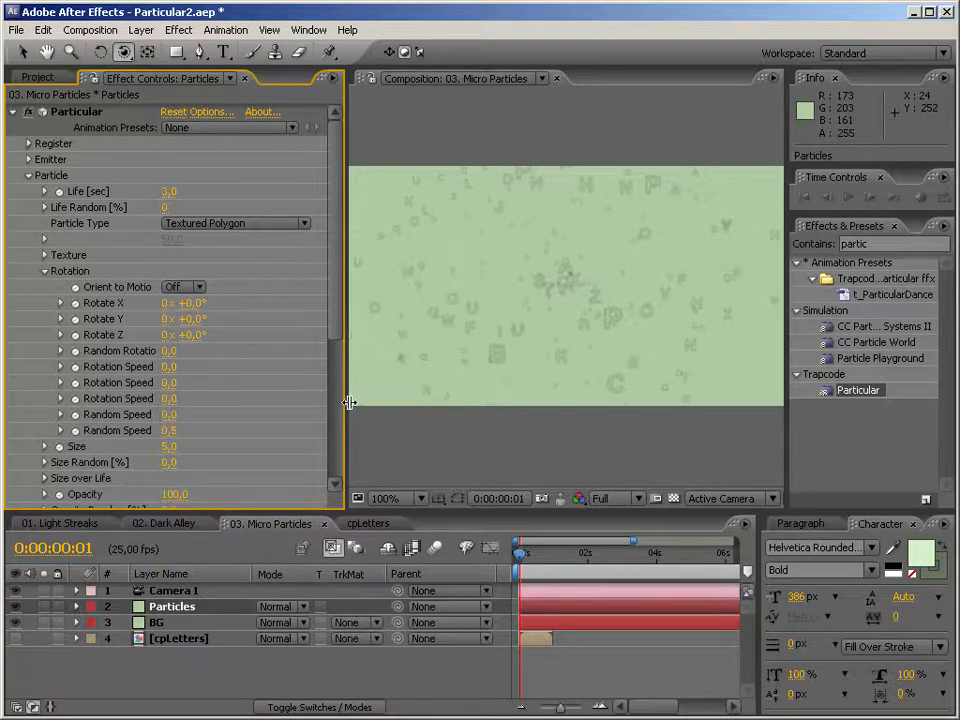
{"action": "left_click_drag", "start_coordinate": [346, 402], "coordinate": [448, 403]}
{"action": "left_click", "coordinate": [216, 351]}
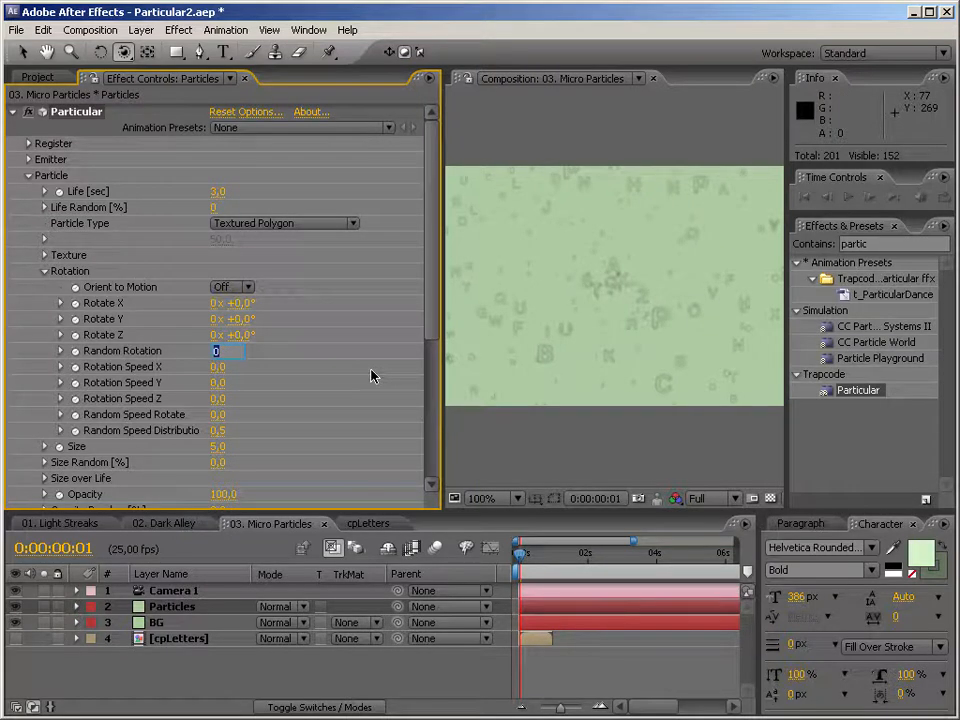
{"action": "type", "text": "100"}
{"action": "key", "text": "Return"}
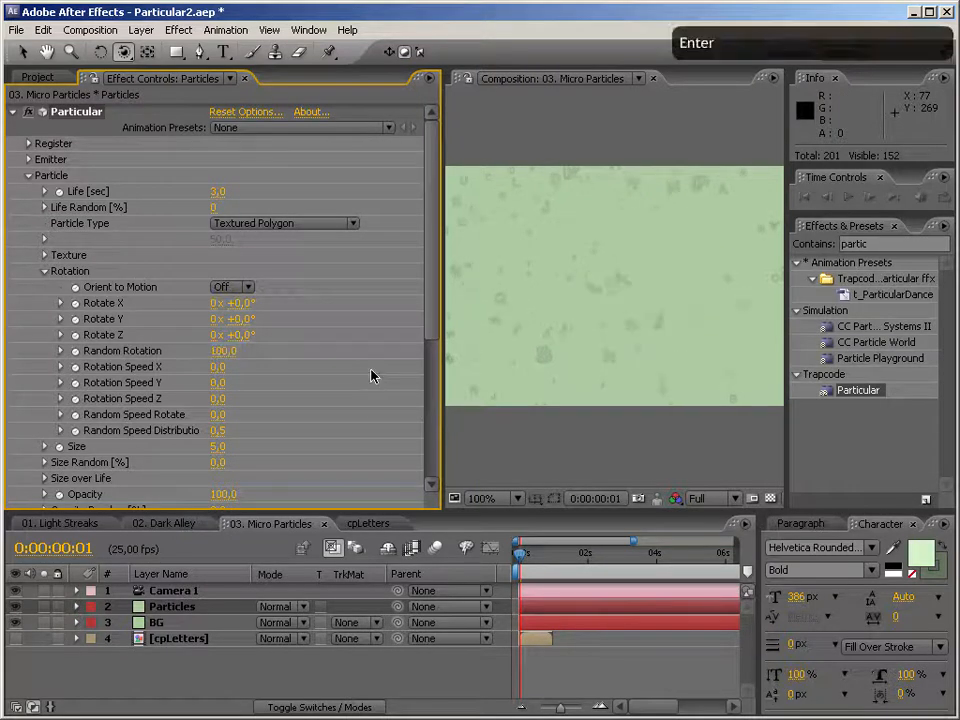
Enlarge the composition view and orbit the camera to examine the randomly rotated letters
{"action": "left_click_drag", "start_coordinate": [446, 311], "coordinate": [200, 310]}
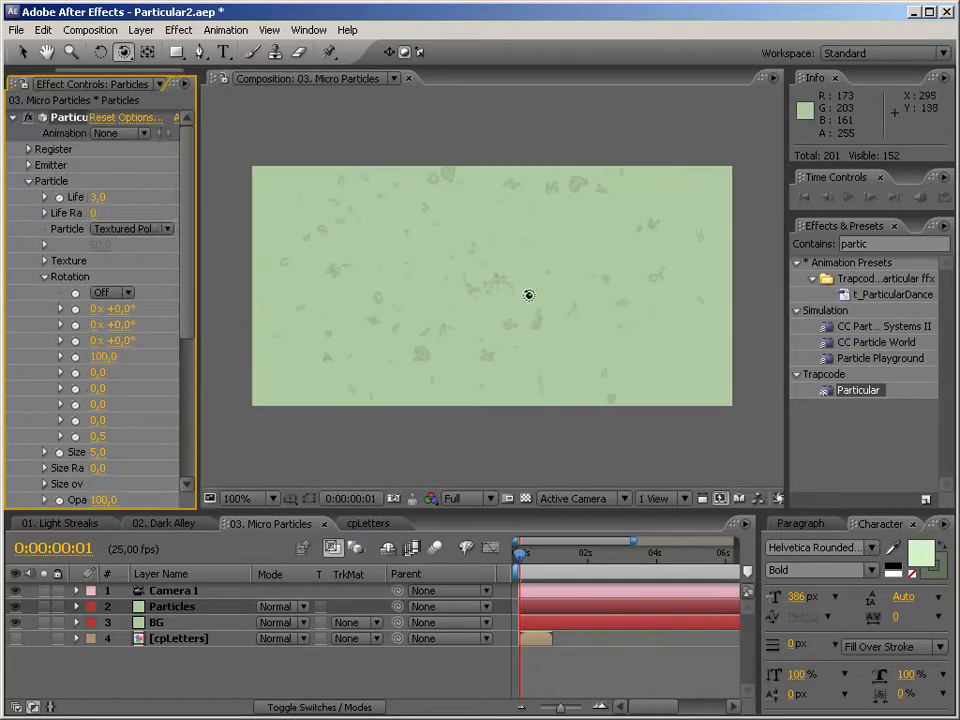
{"action": "left_click_drag", "start_coordinate": [469, 320], "coordinate": [370, 279]}
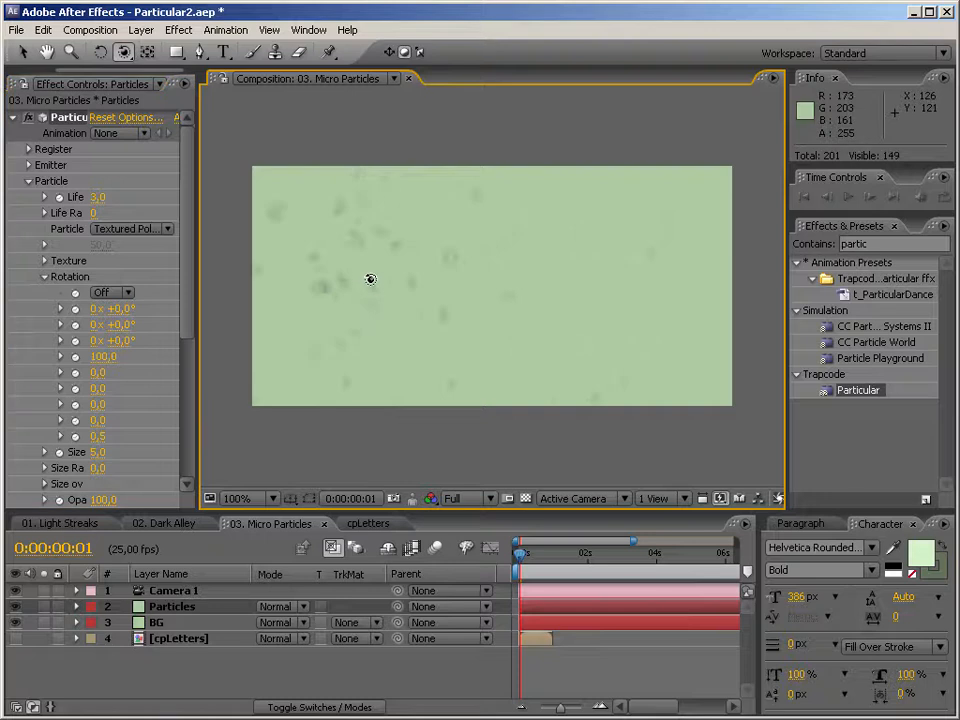
Undo the last camera orbit and widen the effect settings area so the full property names can be read
{"action": "key", "text": "ctrl+z"}
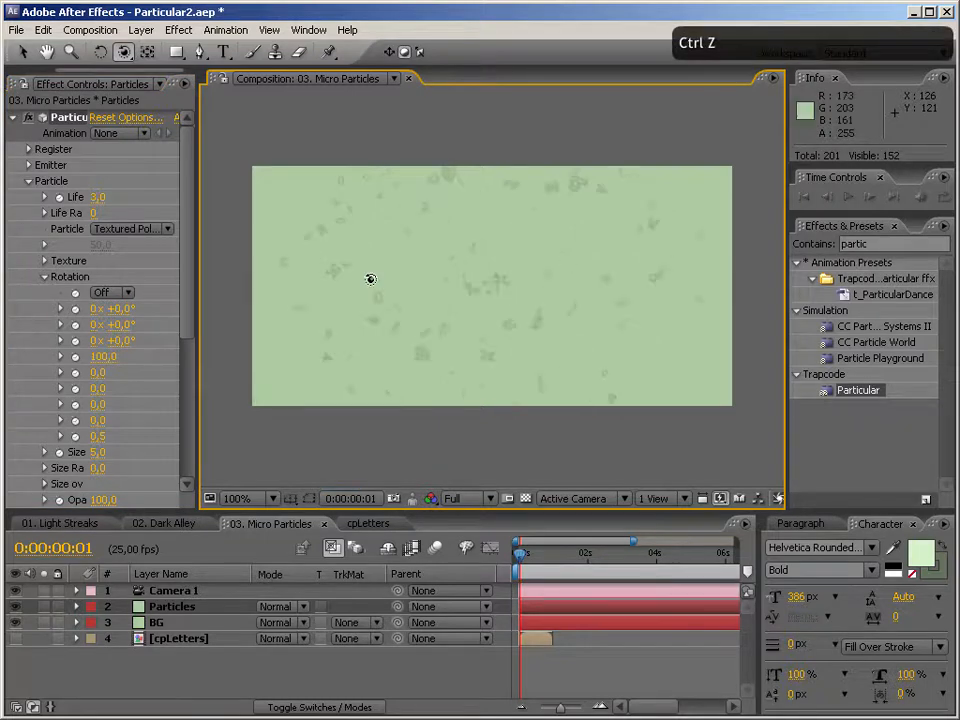
{"action": "left_click_drag", "start_coordinate": [196, 350], "coordinate": [390, 353]}
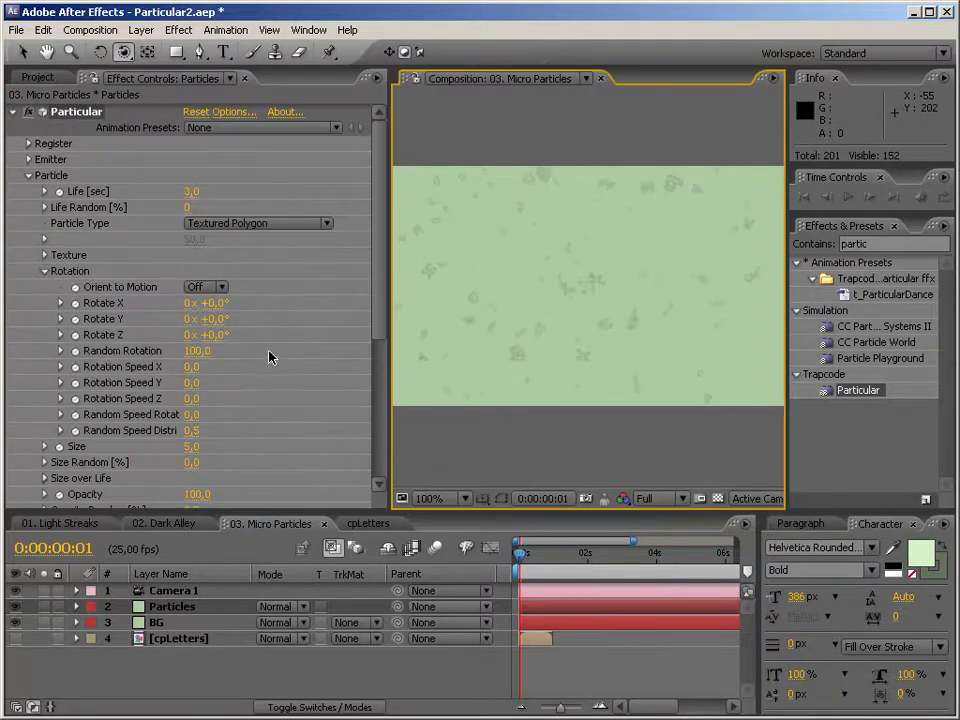
Set Rotation Speed X, Y and Z of the Particles layer to 0,5 each and preview the spinning letters
{"action": "left_click", "coordinate": [189, 367]}
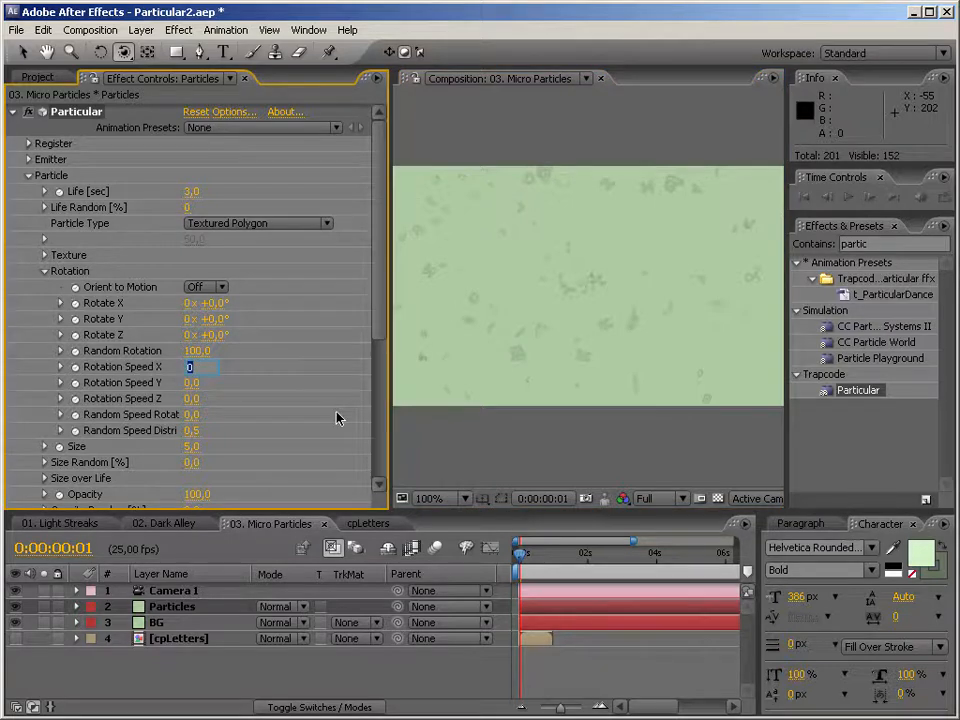
{"action": "type", "text": "100"}
{"action": "key", "text": "Tab"}
{"action": "type", "text": "0,5"}
{"action": "key", "text": "Return"}
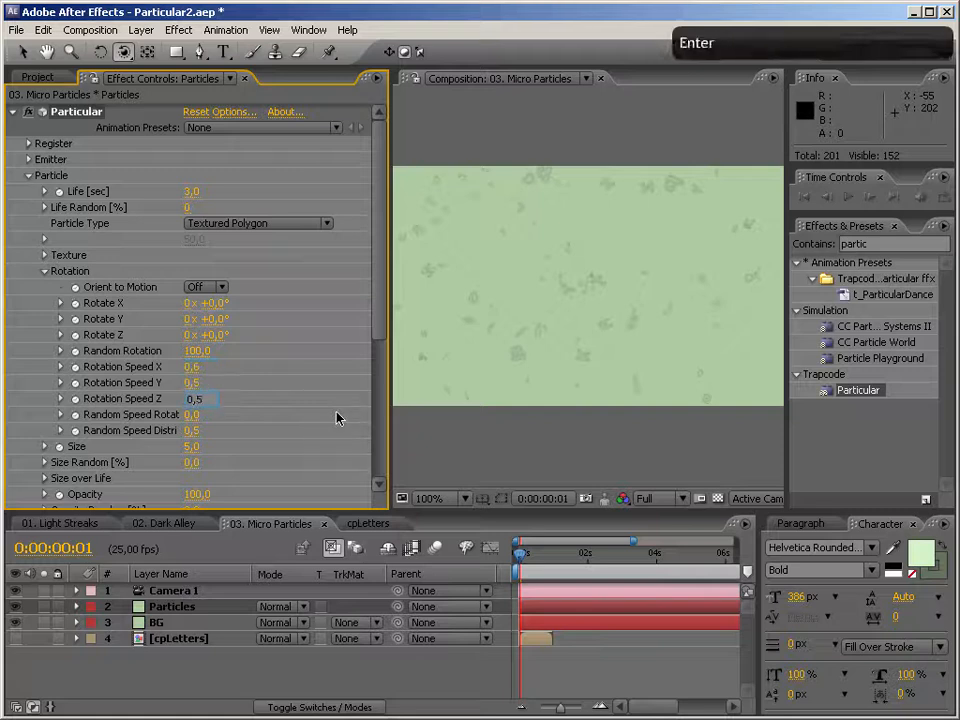
{"action": "key", "text": "KP_0"}
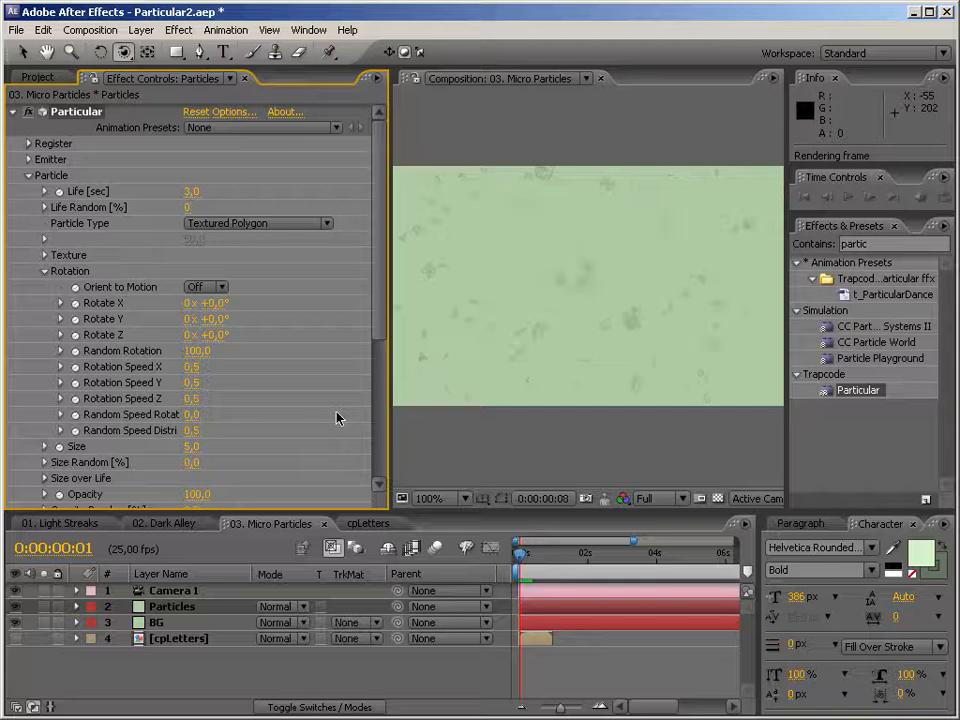
{"action": "key", "text": "KP_0"}
Set the particles' Rotation Speed X, Y and Z to 0,2 each
{"action": "left_click", "coordinate": [192, 367]}
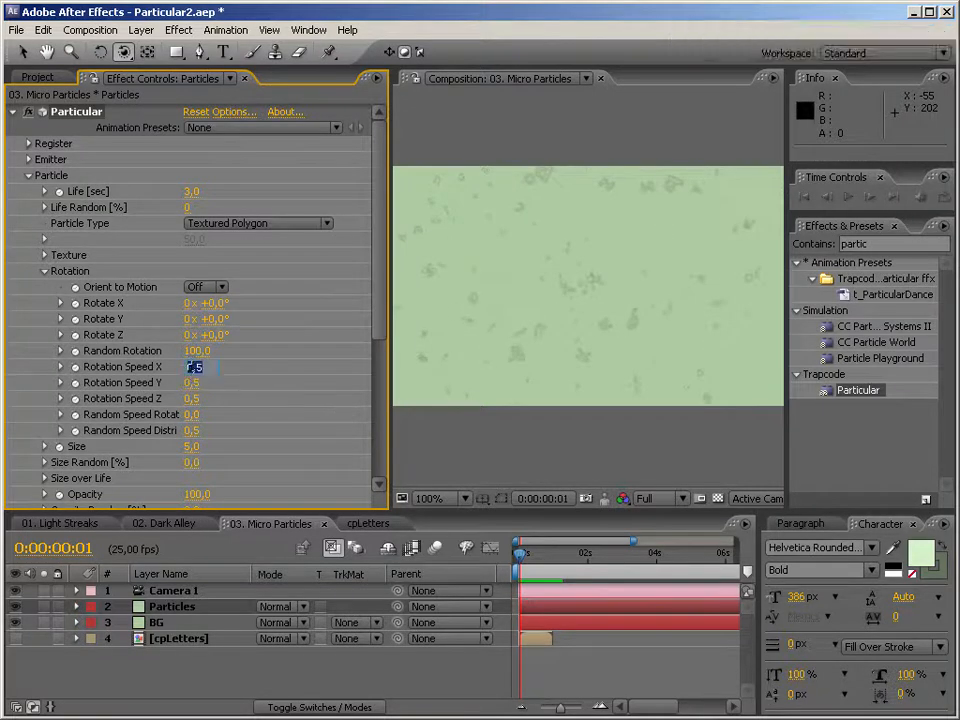
{"action": "type", "text": "0,2"}
{"action": "key", "text": "Tab"}
{"action": "key", "text": "Tab"}
{"action": "type", "text": "0,2"}
{"action": "key", "text": "Return"}
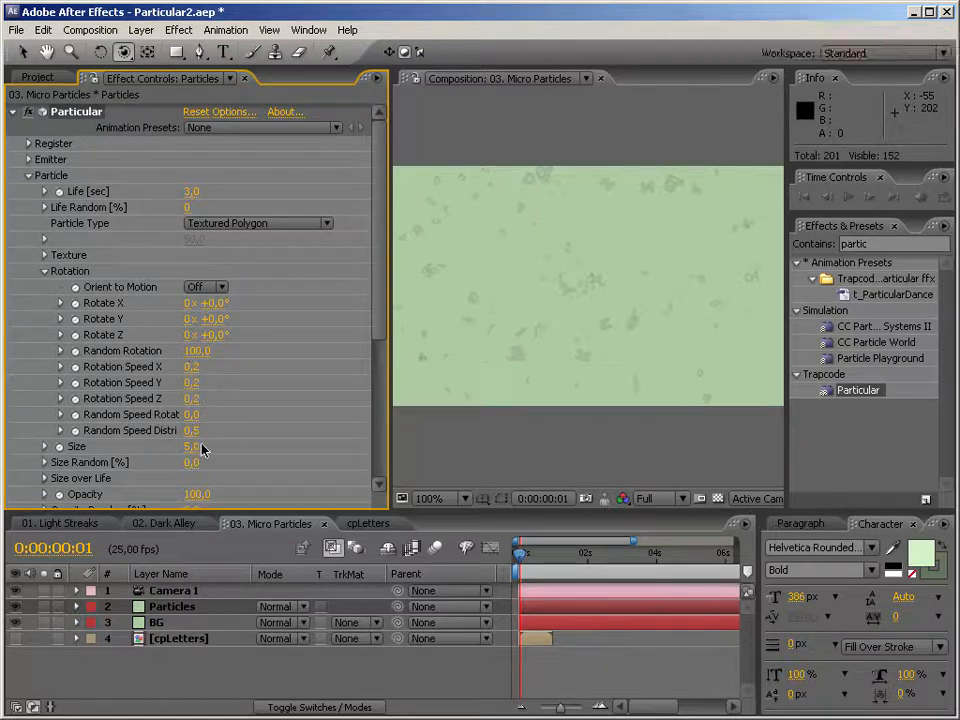
Set the letter particles' Size to 7 and their Size Random to 75%
{"action": "left_click_drag", "start_coordinate": [199, 446], "coordinate": [195, 446]}
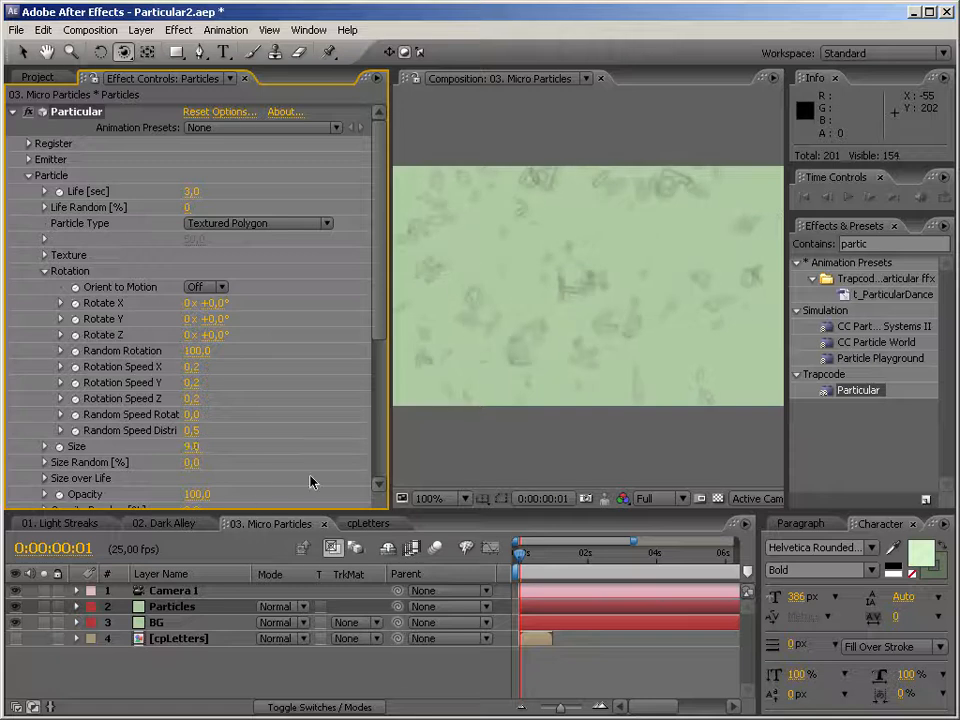
{"action": "left_click", "coordinate": [187, 464]}
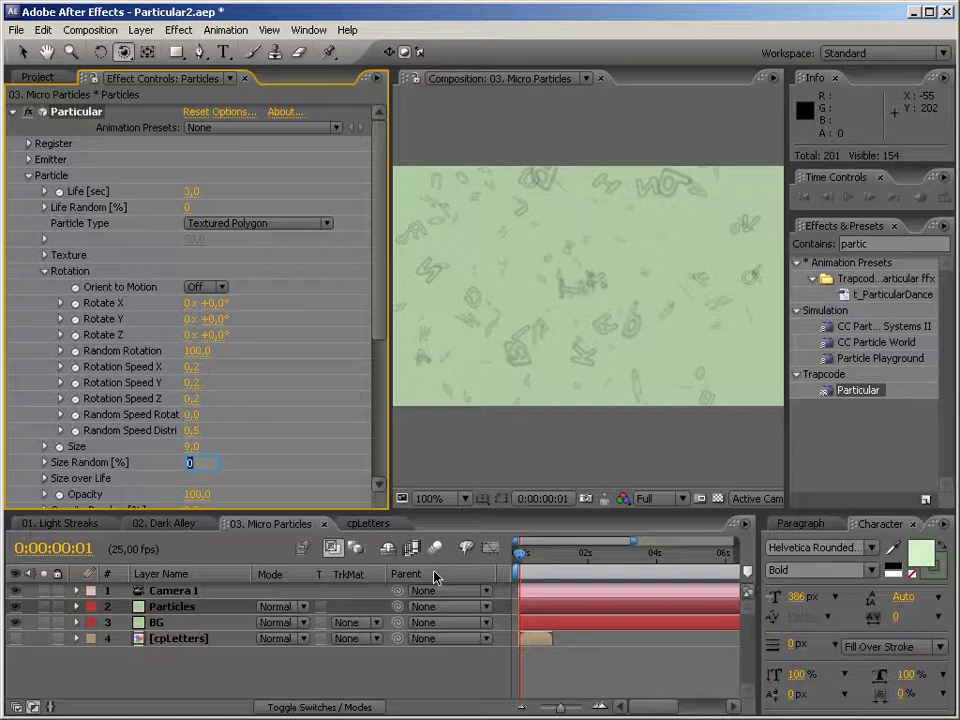
{"action": "type", "text": "75"}
{"action": "key", "text": "Return"}
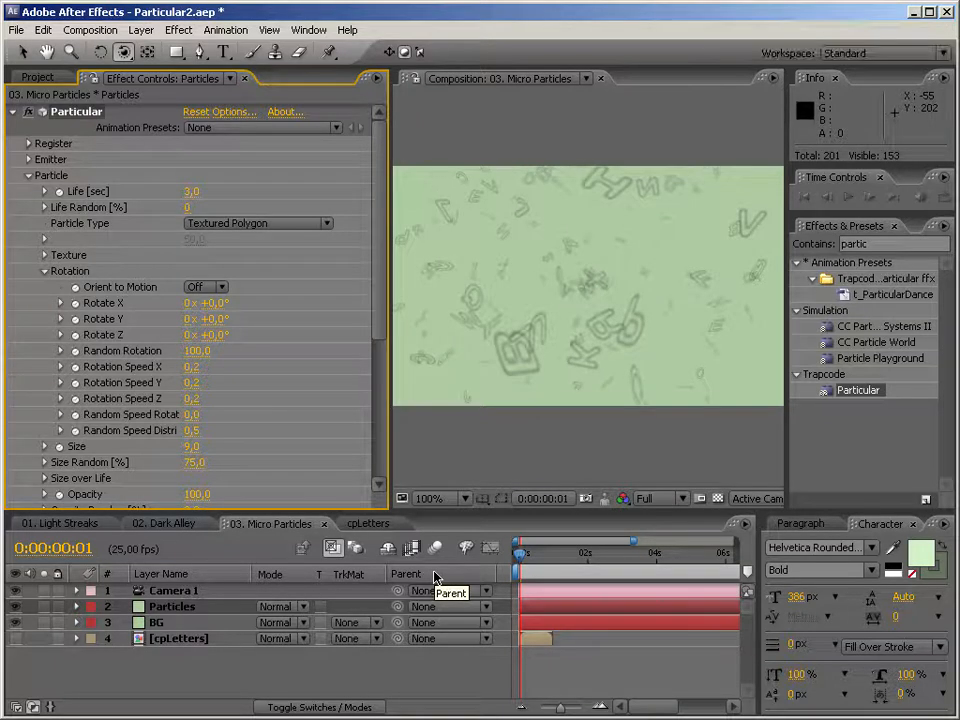
{"action": "left_click", "coordinate": [190, 446]}
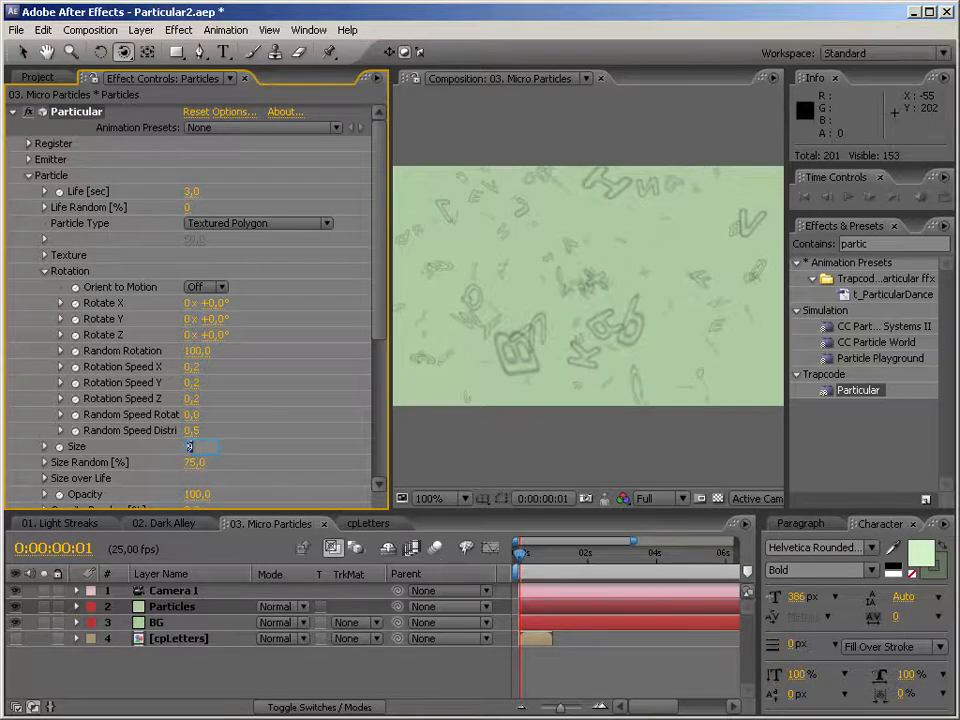
{"action": "type", "text": "7"}
{"action": "key", "text": "Return"}
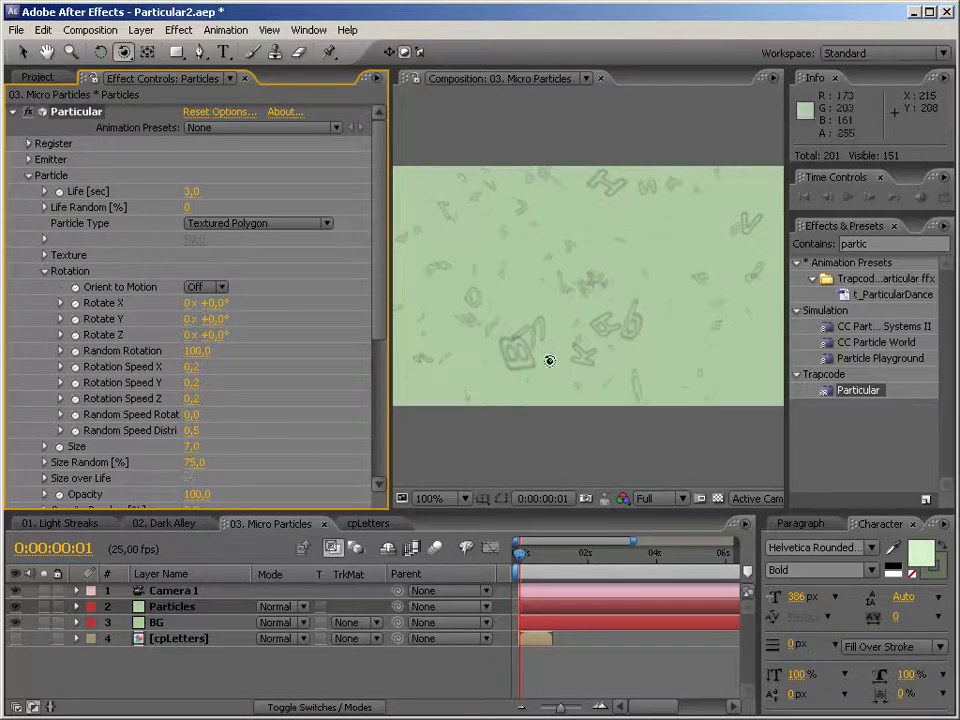
Add a text layer reading "PArticular 2" to the 03. Micro Particles composition
{"action": "left_click", "coordinate": [28, 177]}
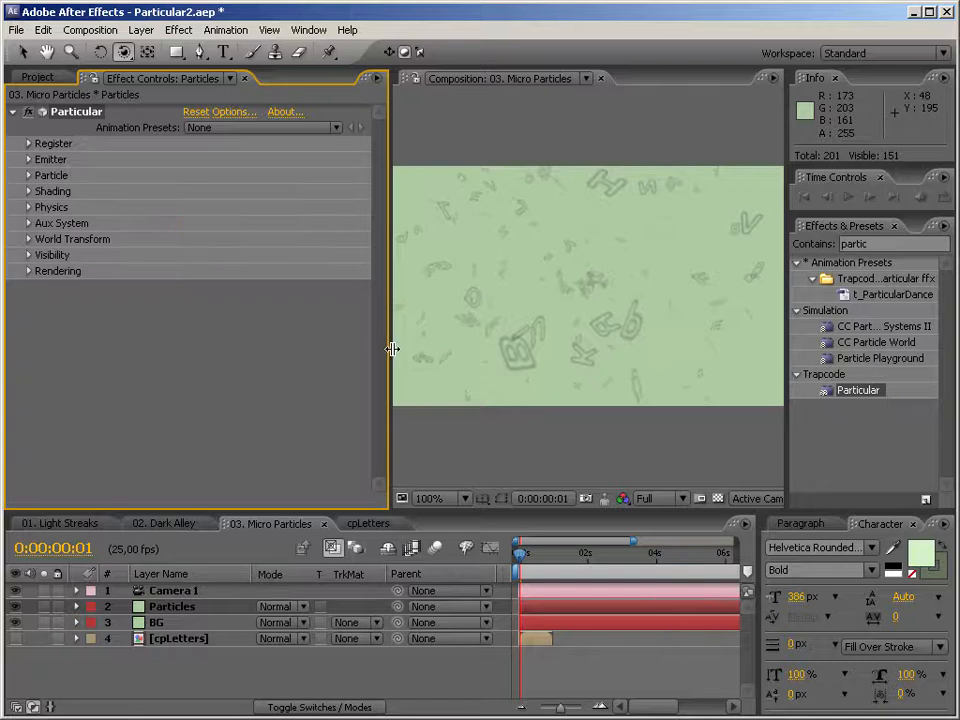
{"action": "left_click_drag", "start_coordinate": [391, 348], "coordinate": [222, 348]}
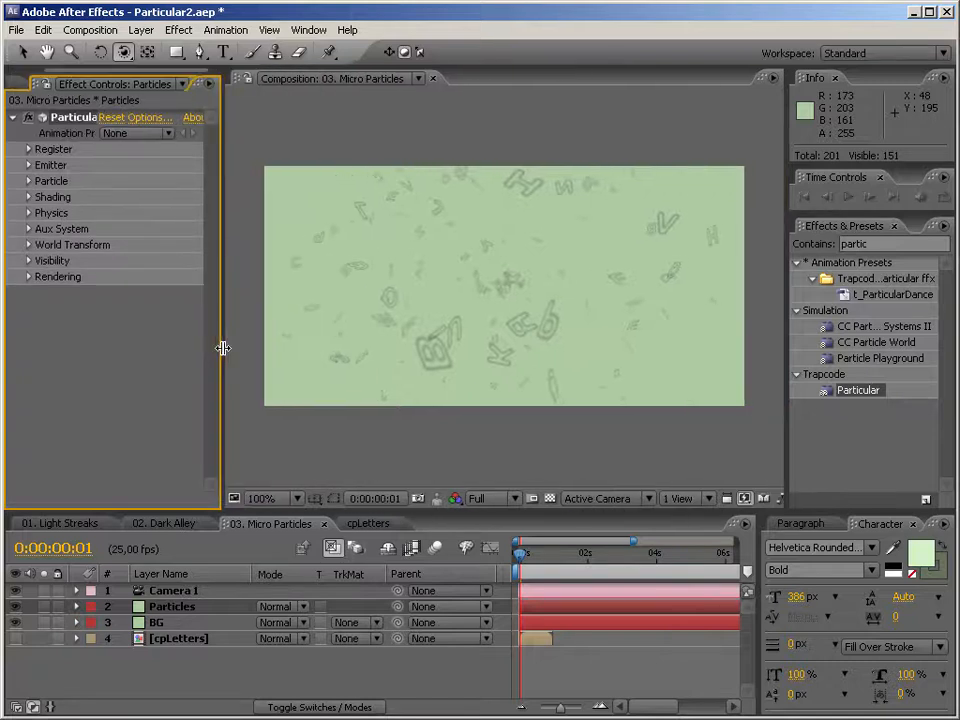
{"action": "right_click", "coordinate": [253, 339]}
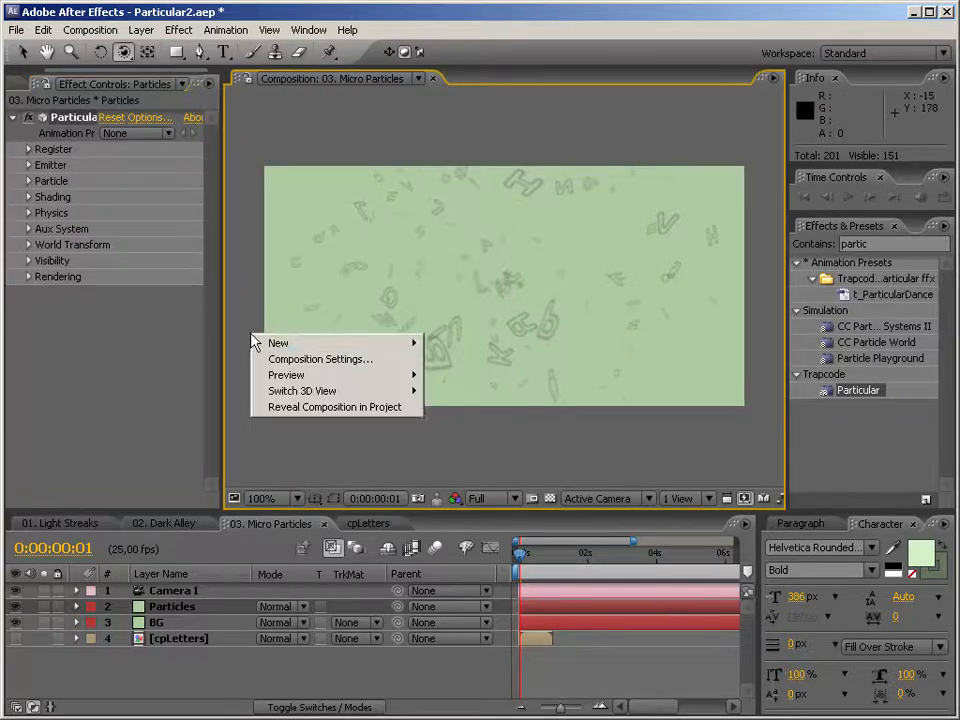
{"action": "mouse_move", "coordinate": [270, 345]}
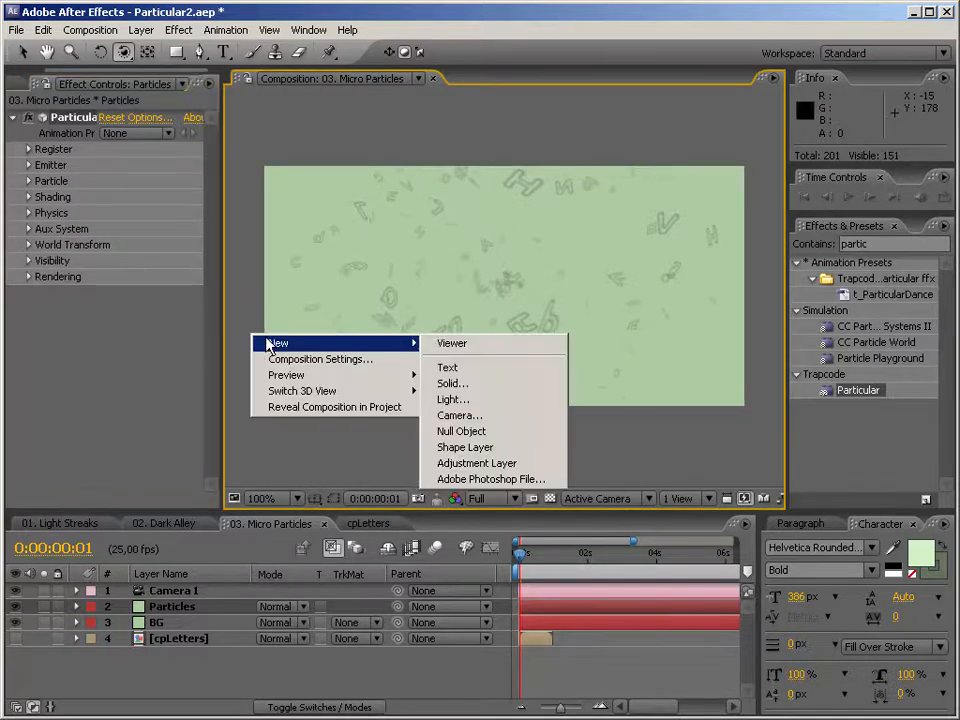
{"action": "left_click", "coordinate": [222, 52]}
{"action": "left_click", "coordinate": [501, 300]}
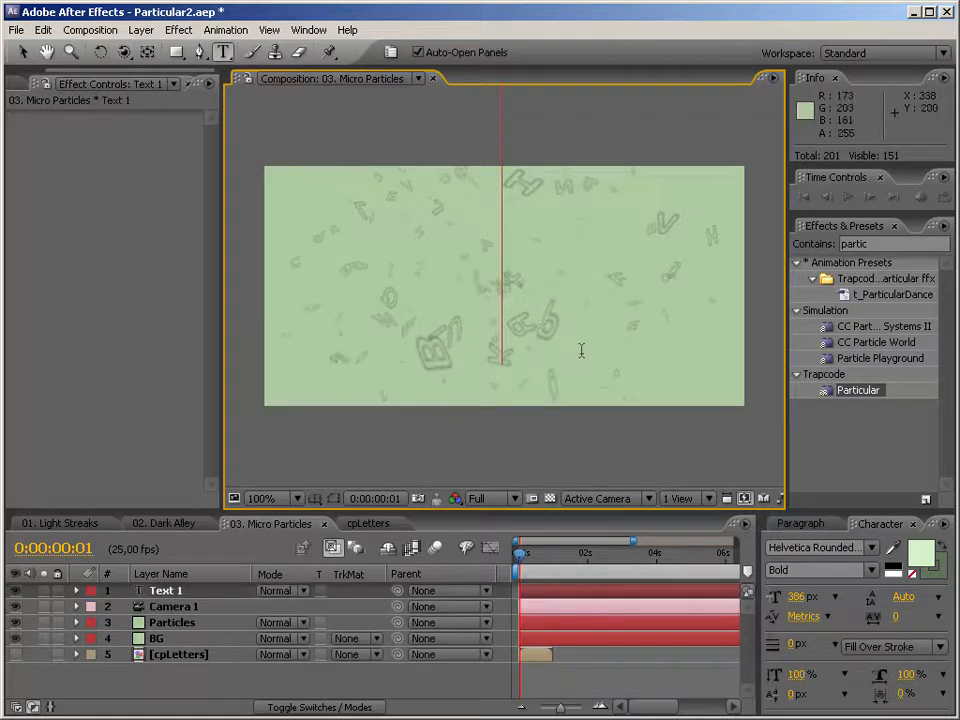
{"action": "type", "text": "PA"}
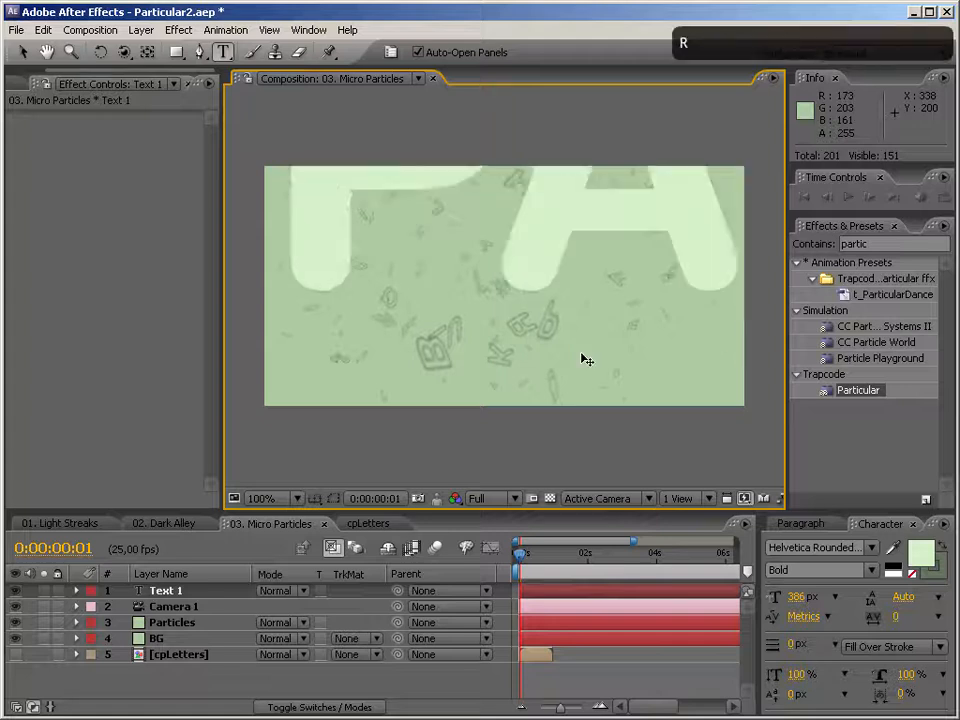
{"action": "type", "text": "RTICULAR2"}
{"action": "left_click", "coordinate": [22, 52]}
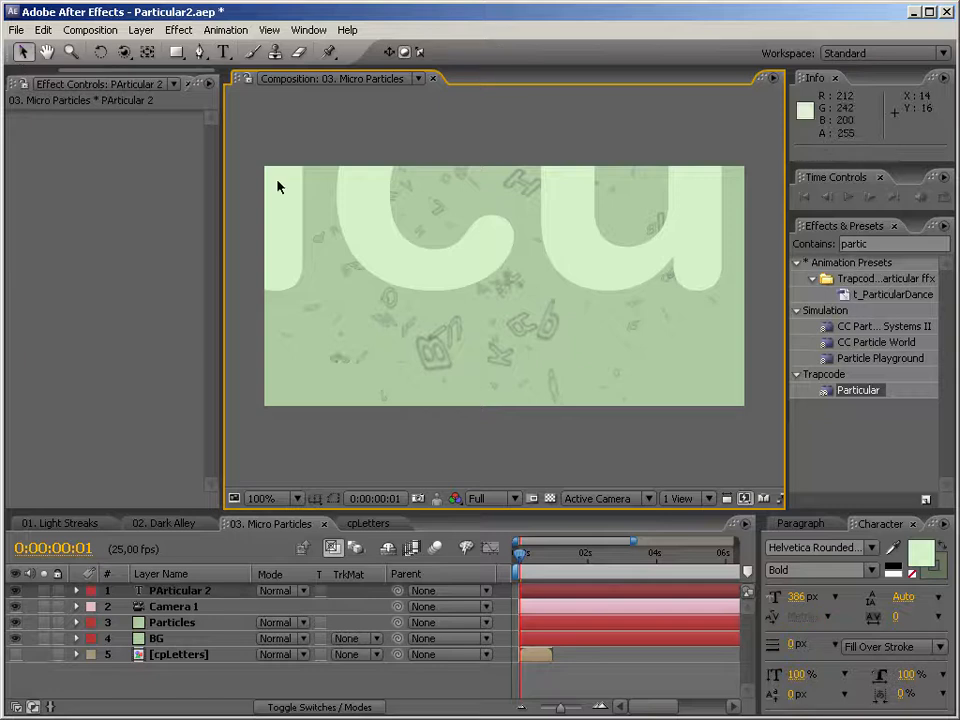
Correct the title's spelling to "Particular 2" and centre it in the composition at a font size of 56 px
{"action": "left_click", "coordinate": [795, 596]}
{"action": "type", "text": "30"}
{"action": "key", "text": "Return"}
{"action": "double_click", "coordinate": [485, 276]}
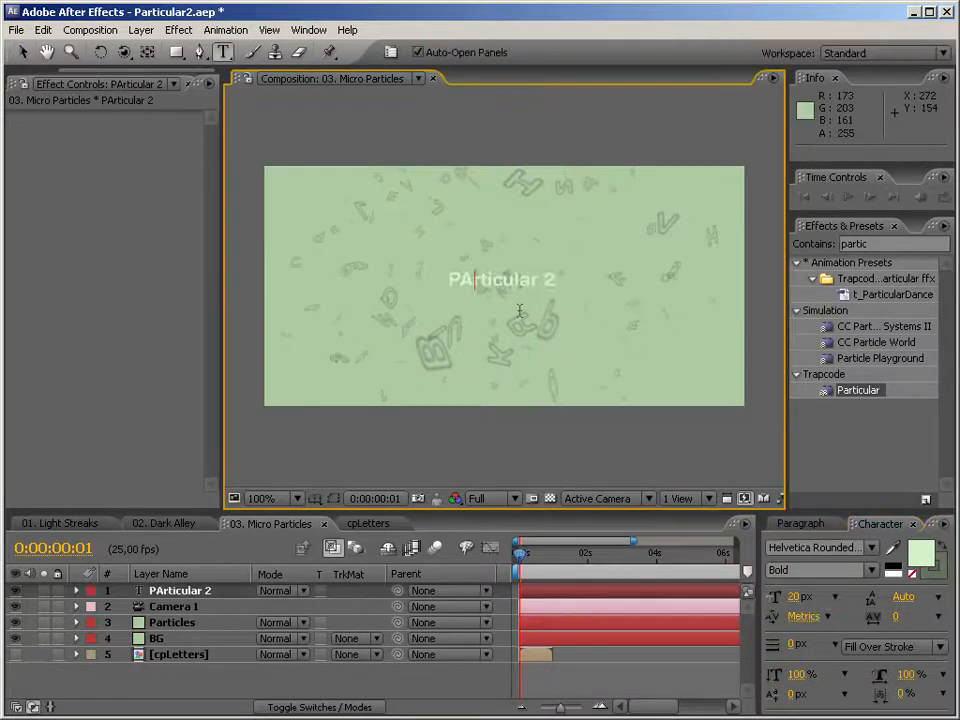
{"action": "key", "text": "BackSpace"}
{"action": "type", "text": "a"}
{"action": "key", "text": "KP_Enter"}
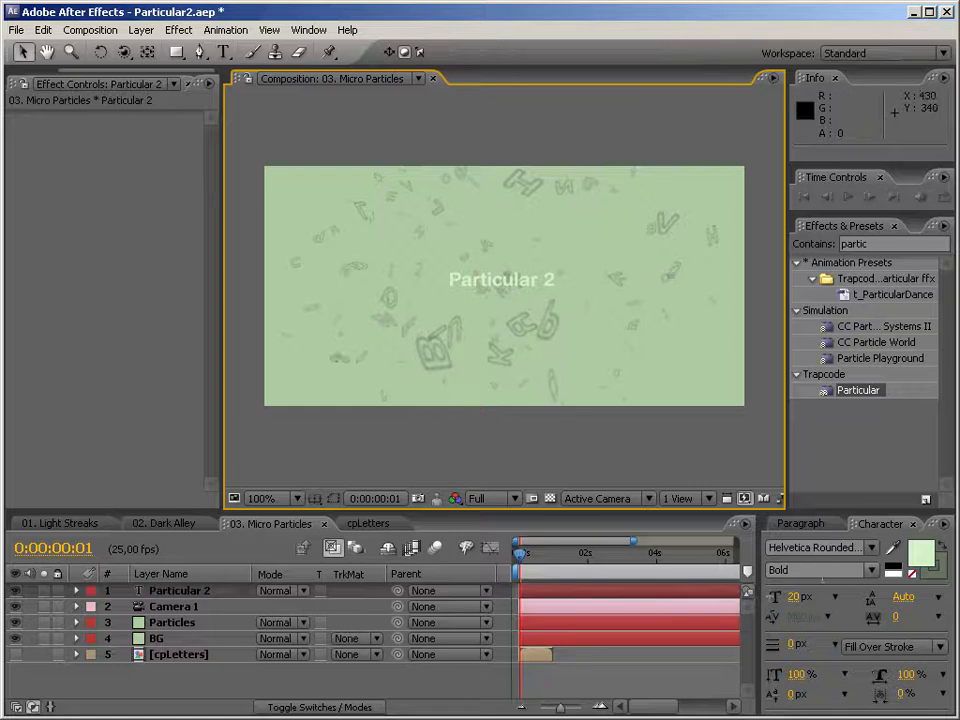
{"action": "left_click_drag", "start_coordinate": [794, 597], "coordinate": [826, 594]}
{"action": "left_click_drag", "start_coordinate": [542, 274], "coordinate": [546, 291]}
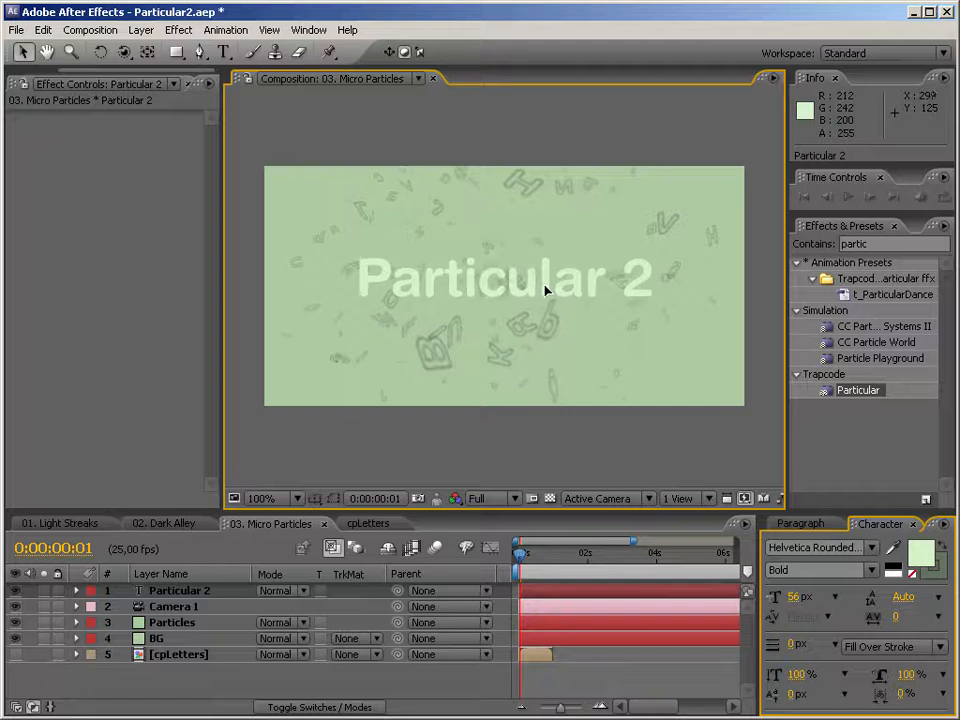
Enlarge the timeline area and enable per-character 3D on the Particular 2 text layer
{"action": "left_click", "coordinate": [193, 593]}
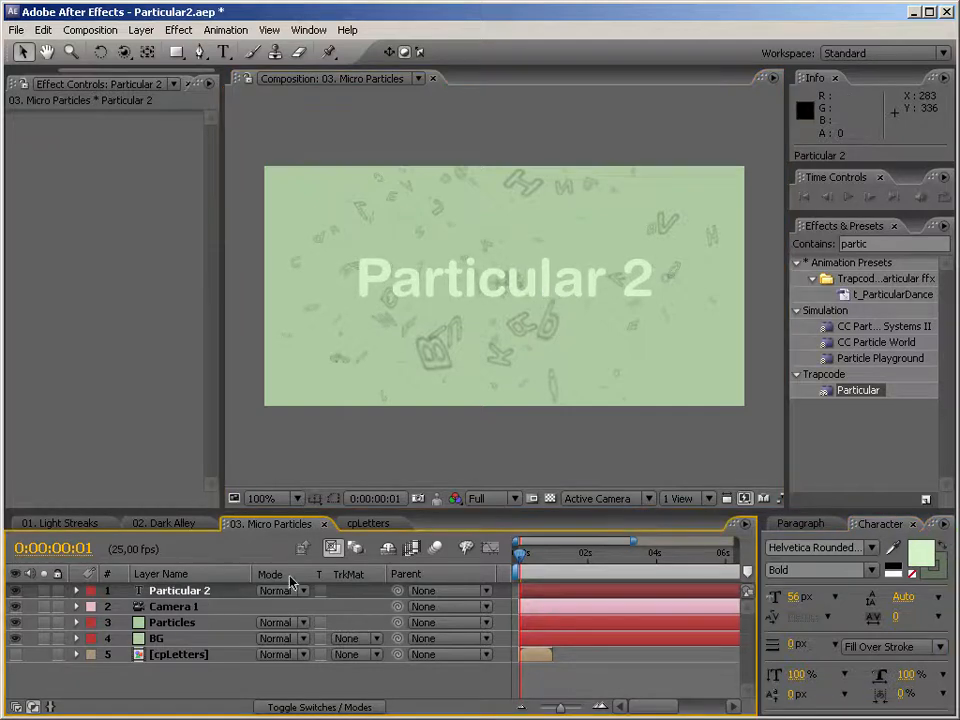
{"action": "left_click_drag", "start_coordinate": [306, 514], "coordinate": [306, 393]}
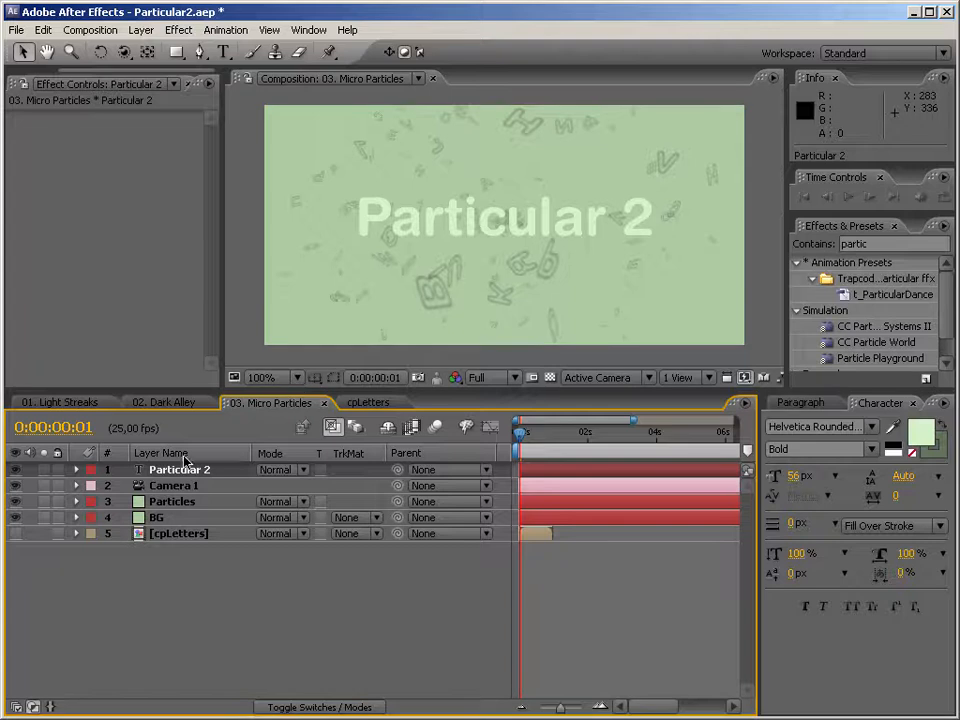
{"action": "left_click", "coordinate": [76, 469]}
{"action": "left_click", "coordinate": [376, 487]}
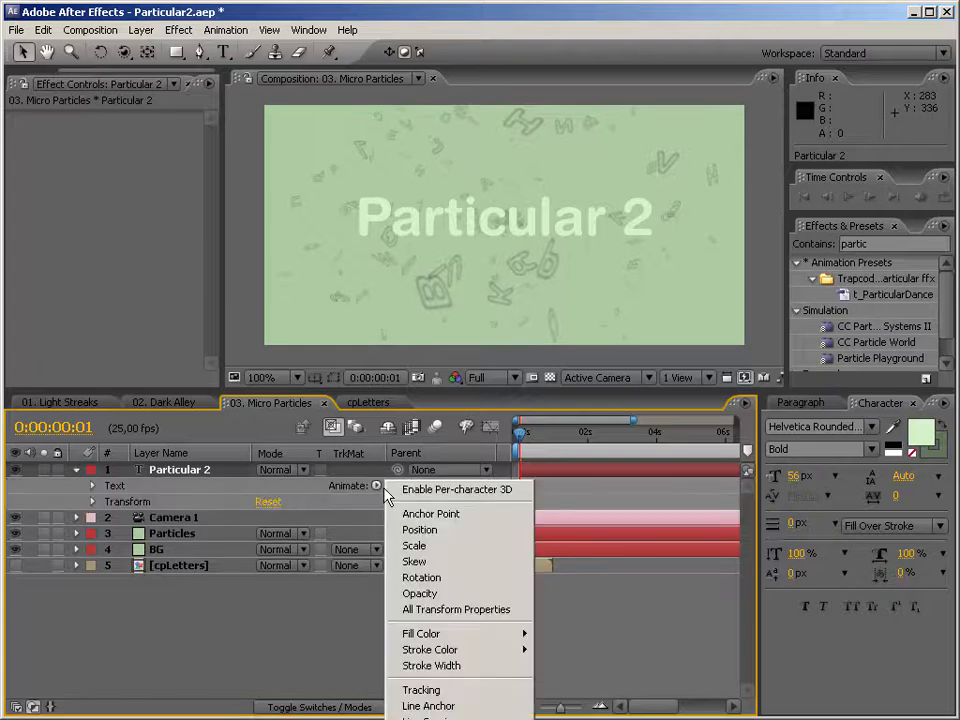
{"action": "left_click", "coordinate": [426, 490]}
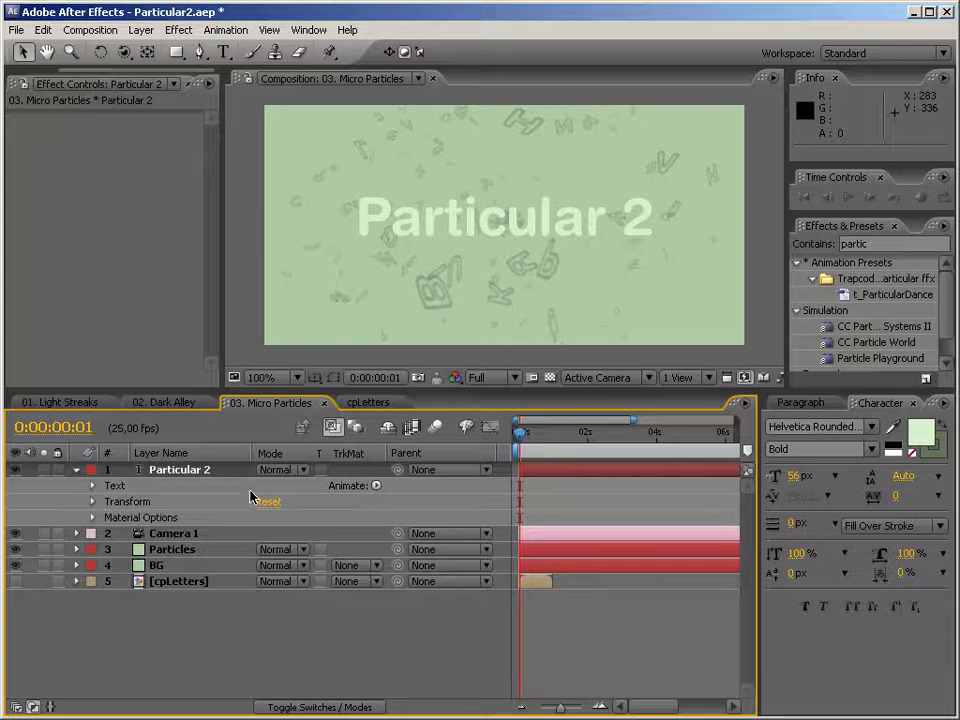
Add a Position animator to the Particular 2 text and replace its Range Selector with a Wiggly selector
{"action": "left_click", "coordinate": [92, 485]}
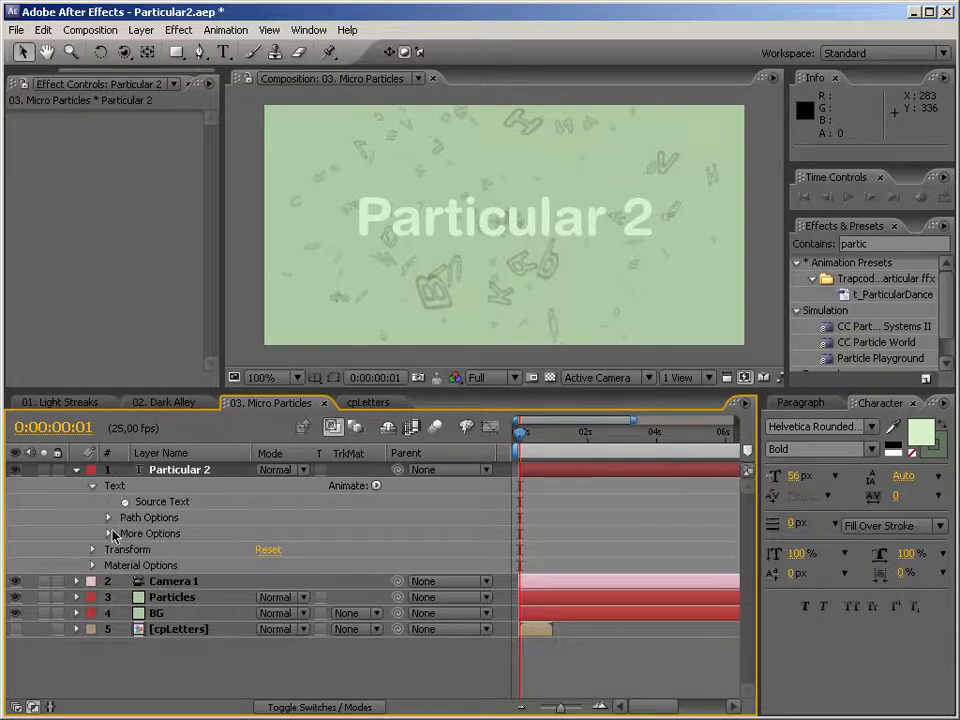
{"action": "left_click", "coordinate": [378, 486]}
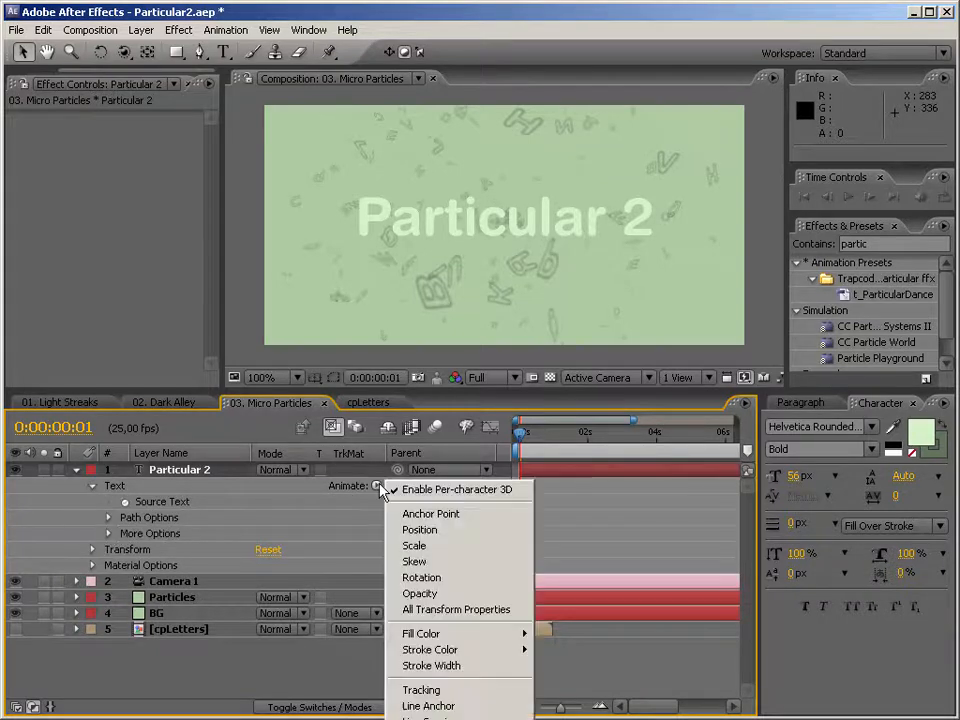
{"action": "left_click", "coordinate": [430, 529]}
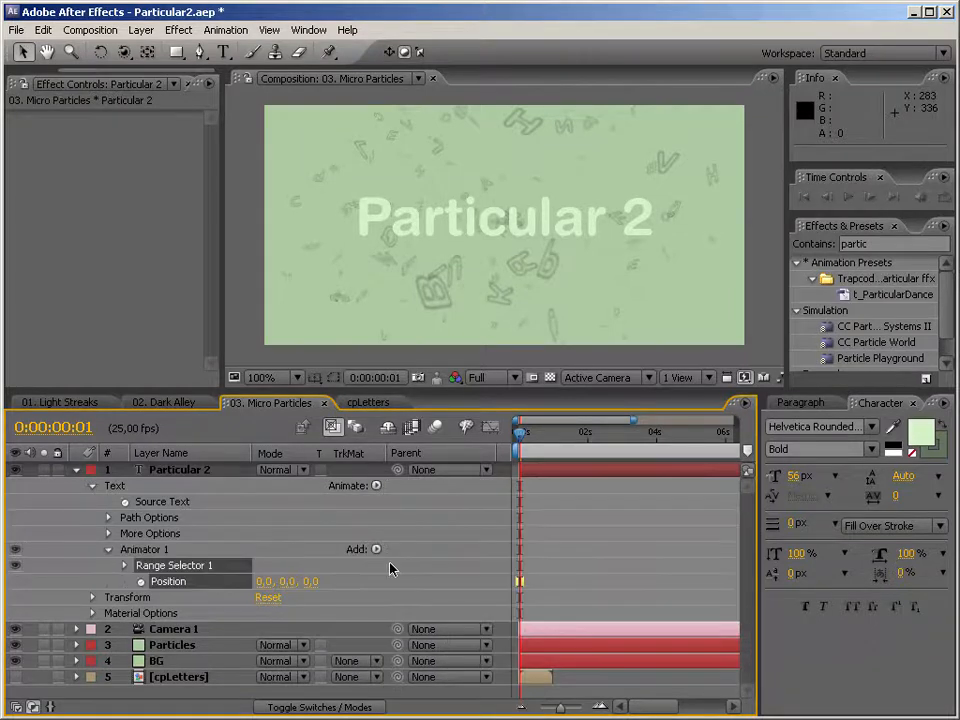
{"action": "left_click", "coordinate": [207, 566]}
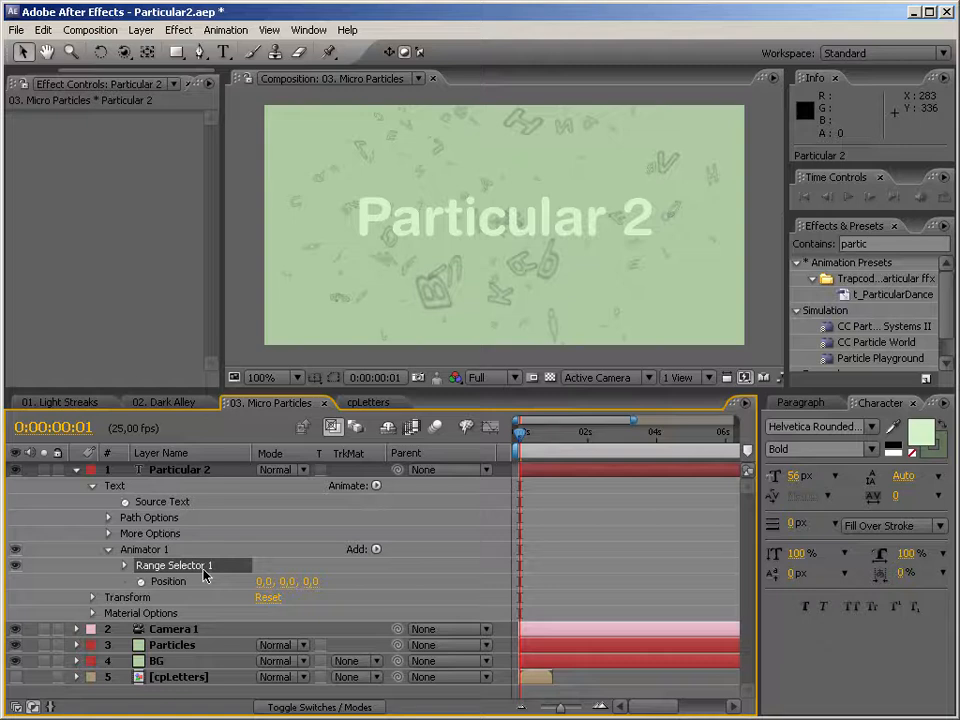
{"action": "key", "text": "Delete"}
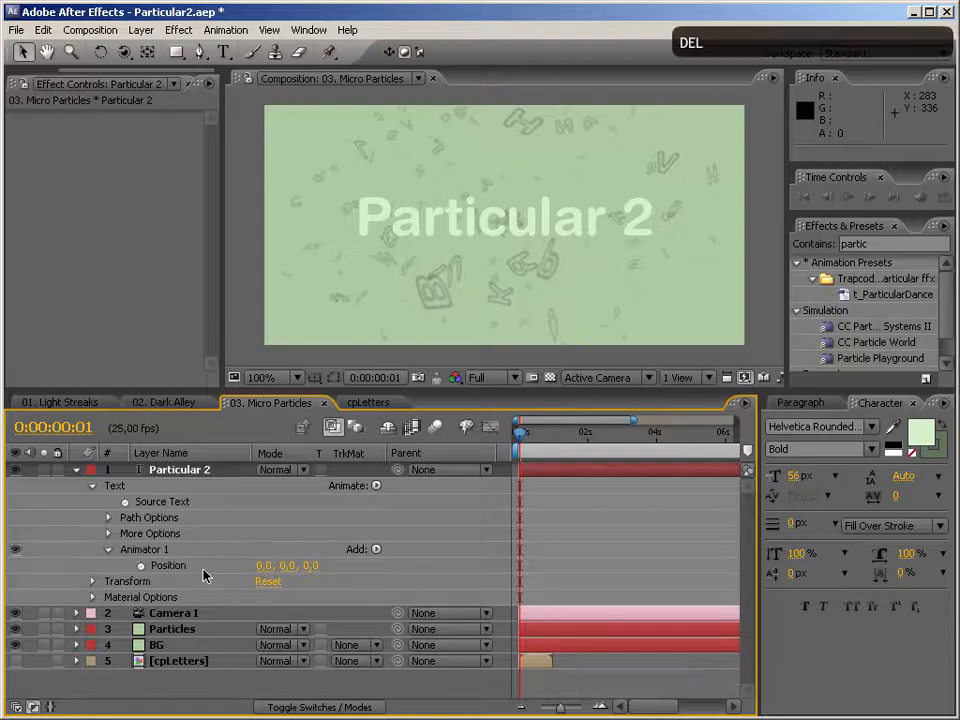
{"action": "left_click", "coordinate": [376, 549]}
{"action": "mouse_move", "coordinate": [401, 567]}
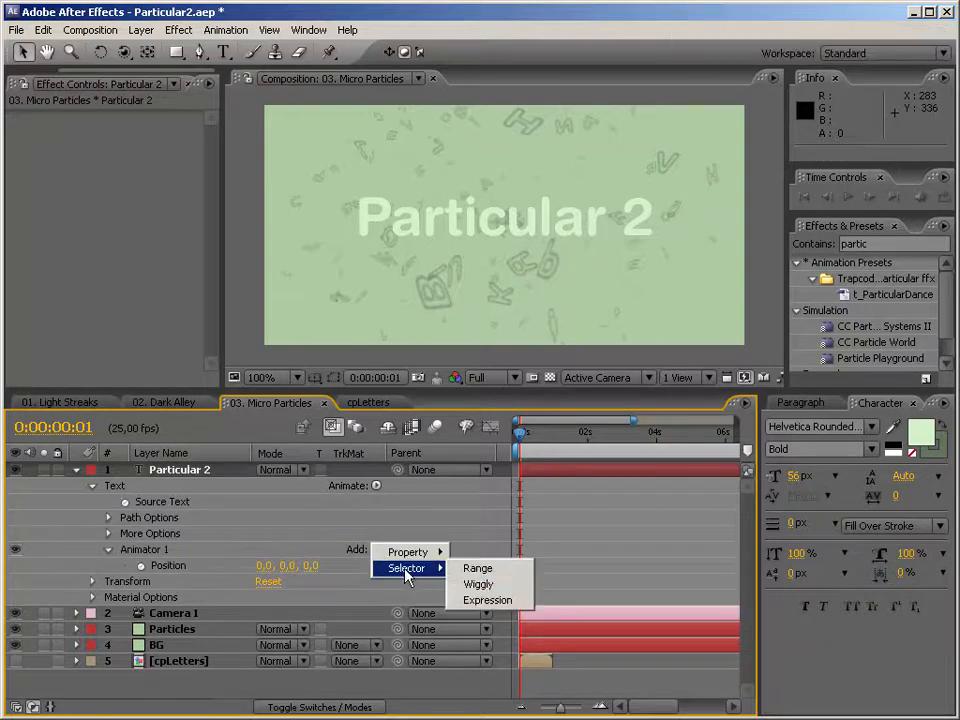
{"action": "left_click", "coordinate": [474, 583]}
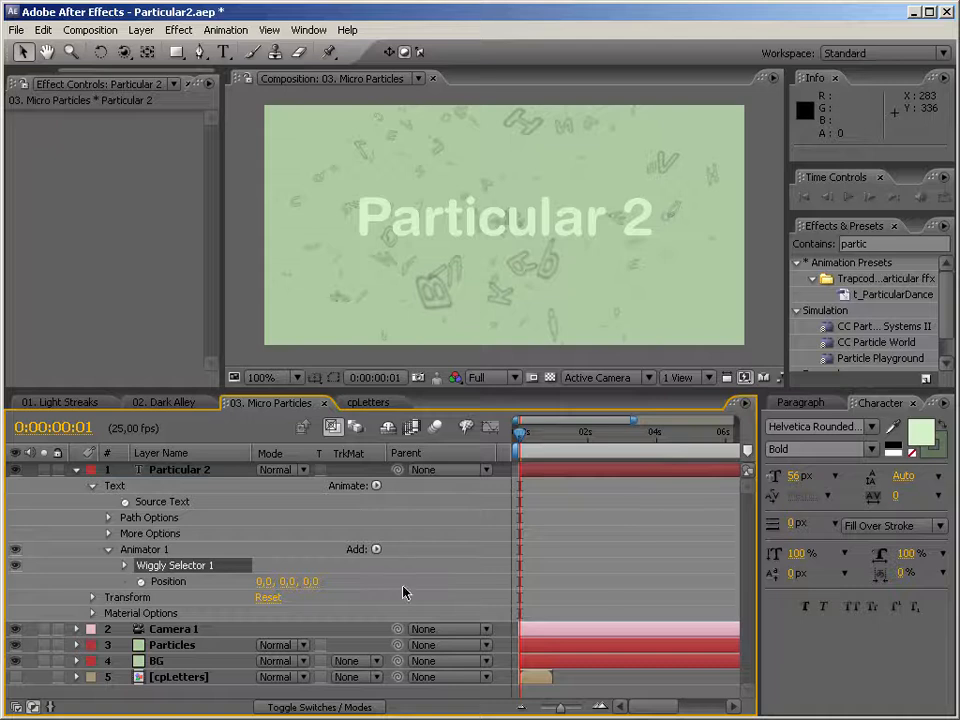
Set Wiggles/Second of the title's Wiggly Selector to 0
{"action": "left_click", "coordinate": [125, 566]}
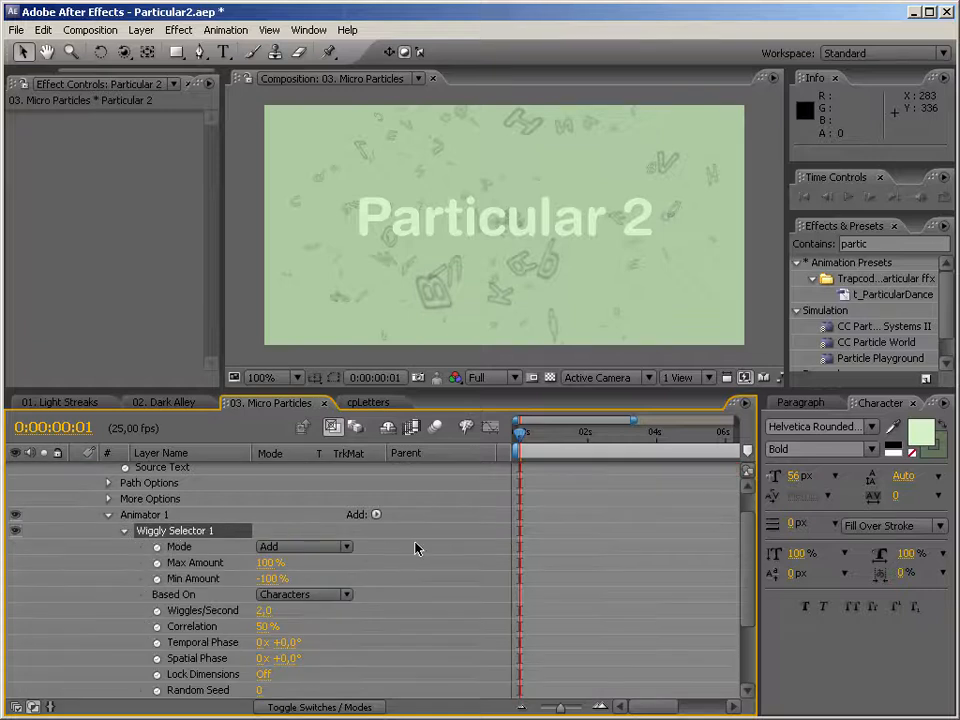
{"action": "scroll", "coordinate": [412, 550], "scroll_direction": "down", "scroll_amount": 1}
{"action": "left_click", "coordinate": [263, 578]}
{"action": "type", "text": "0"}
{"action": "key", "text": "Return"}
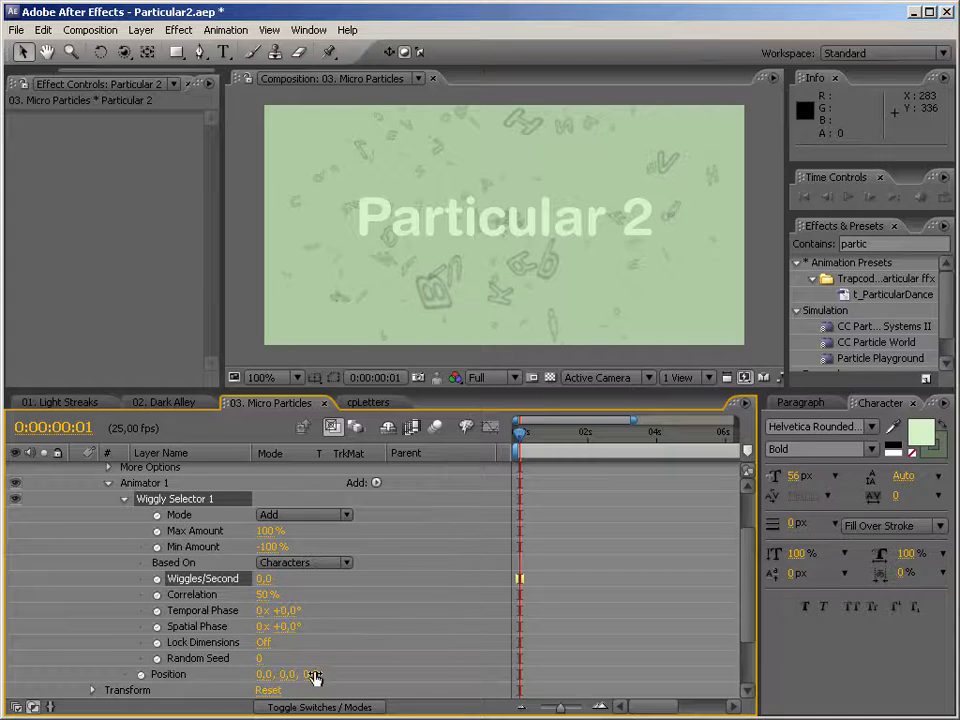
Set the title animator's Position Z to 670 and add a Scale property to the animator
{"action": "left_click_drag", "start_coordinate": [311, 674], "coordinate": [819, 557]}
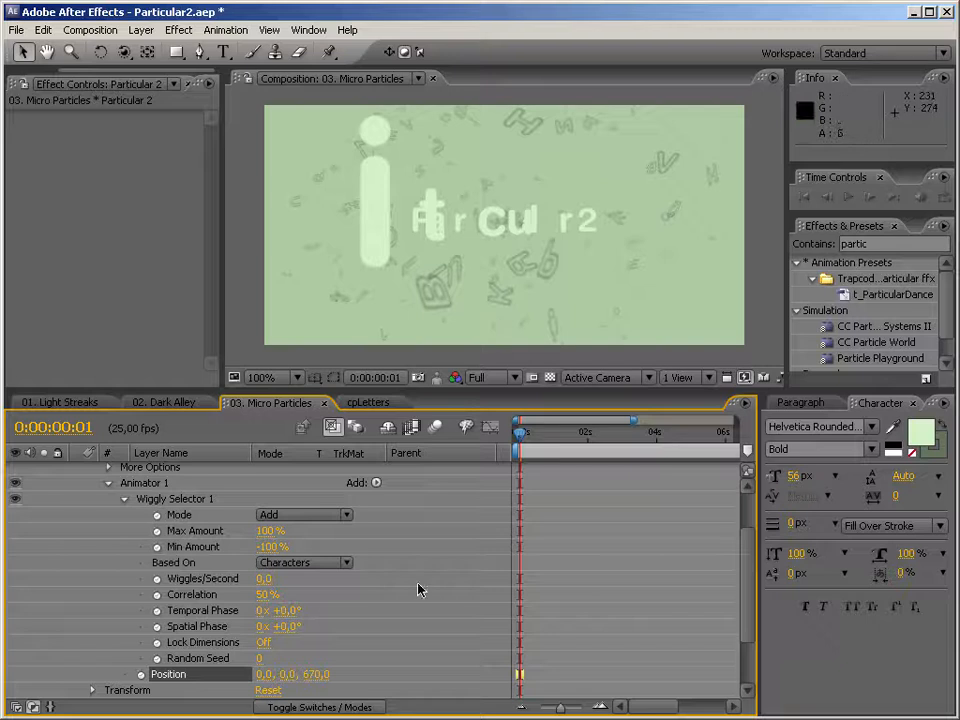
{"action": "left_click", "coordinate": [377, 483]}
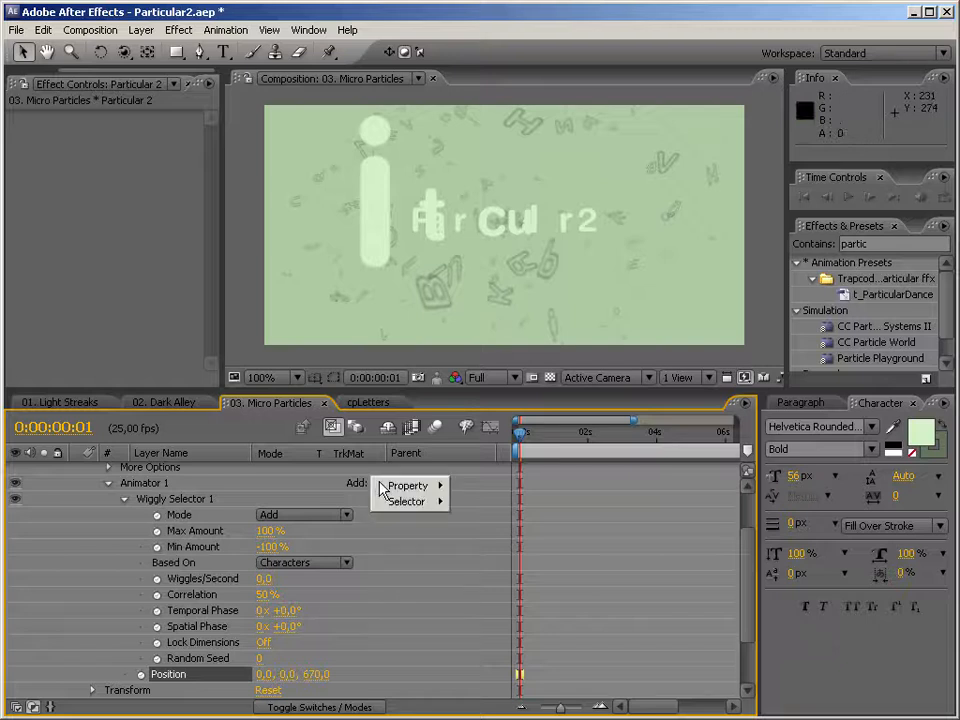
{"action": "mouse_move", "coordinate": [412, 489]}
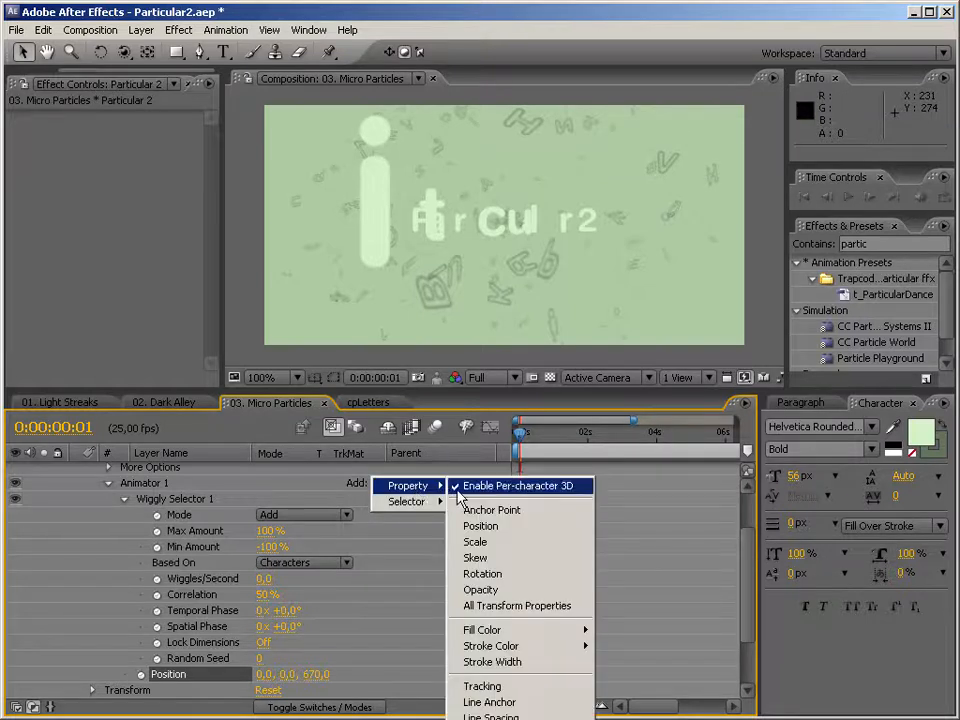
{"action": "left_click", "coordinate": [492, 543]}
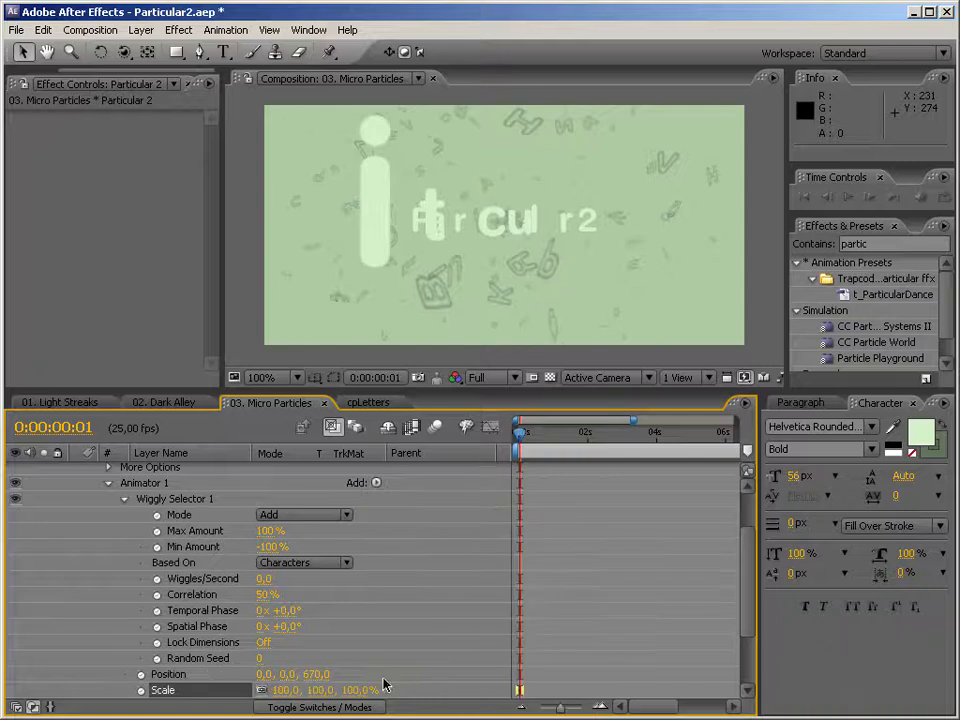
Turn on Lock Dimensions for the Wiggly Selector, set the animator's Position Z to 579, and undo the trial Scale change
{"action": "left_click", "coordinate": [264, 643]}
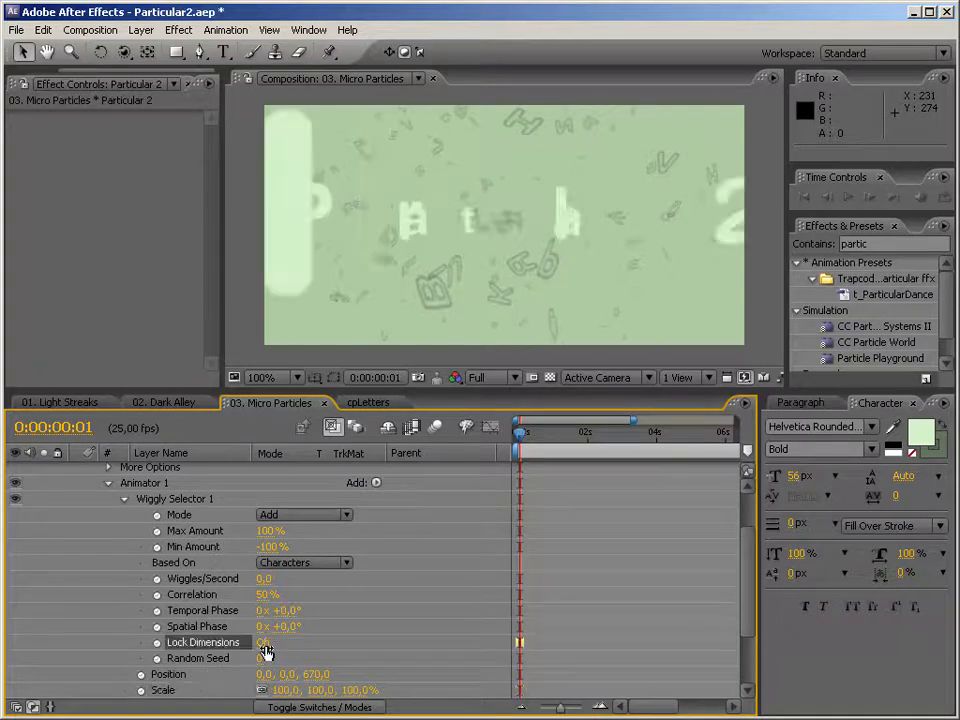
{"action": "left_click", "coordinate": [261, 643]}
{"action": "mouse_move", "coordinate": [320, 680]}
{"action": "left_mouse_down"}
{"action": "mouse_move", "coordinate": [189, 669]}
{"action": "mouse_move", "coordinate": [232, 667]}
{"action": "left_mouse_up"}
{"action": "mouse_move", "coordinate": [353, 689]}
{"action": "left_mouse_down"}
{"action": "mouse_move", "coordinate": [319, 687]}
{"action": "mouse_move", "coordinate": [398, 681]}
{"action": "mouse_move", "coordinate": [358, 681]}
{"action": "mouse_move", "coordinate": [440, 708]}
{"action": "left_mouse_up"}
{"action": "key", "text": "ctrl+z"}
Set the title text's Anchor Point Grouping to All
{"action": "scroll", "coordinate": [300, 652], "scroll_direction": "up", "scroll_amount": 2}
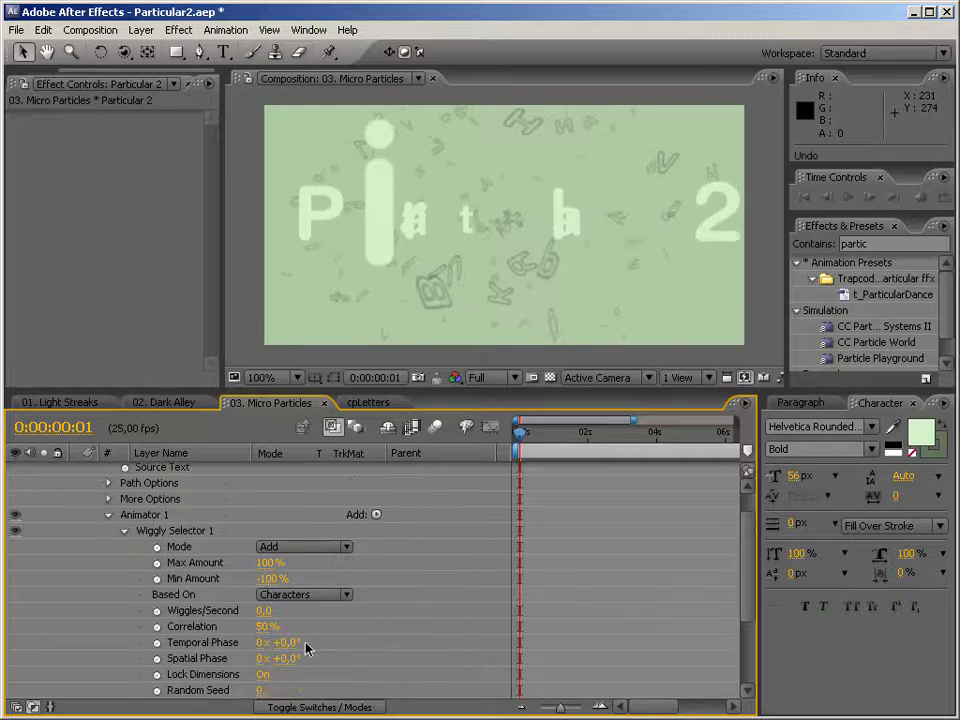
{"action": "left_click", "coordinate": [109, 534]}
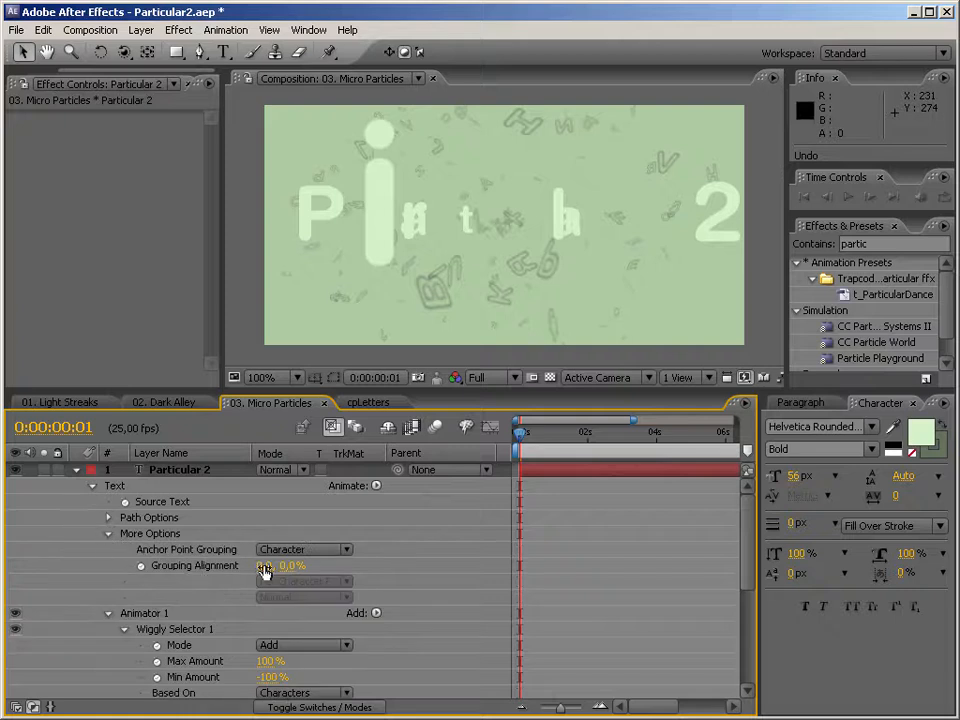
{"action": "left_click", "coordinate": [297, 551]}
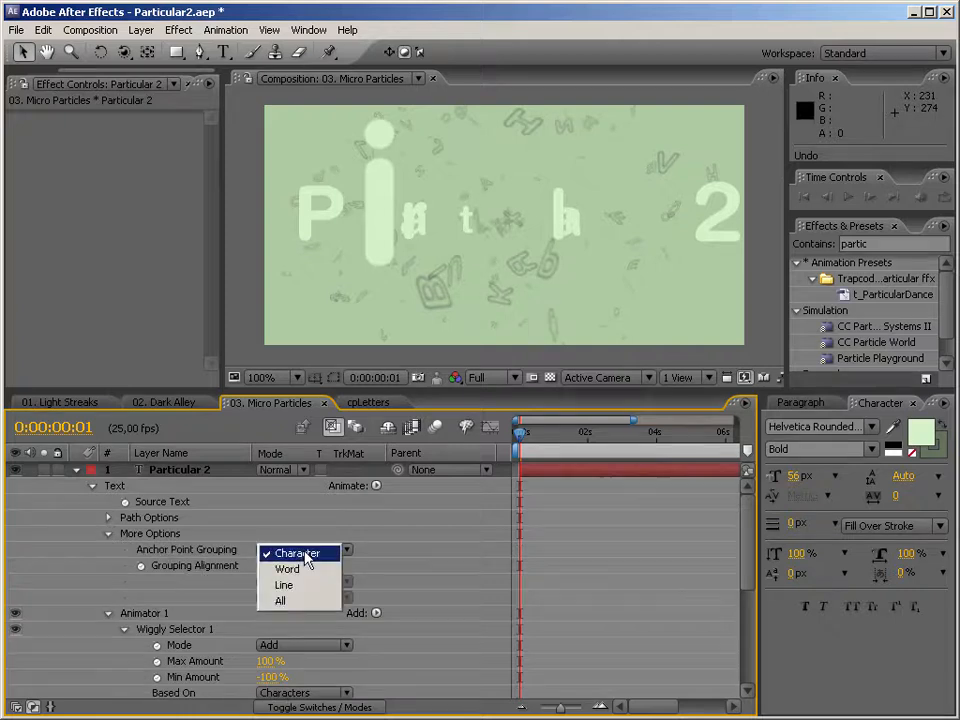
{"action": "left_click", "coordinate": [300, 602]}
{"action": "left_click", "coordinate": [109, 534]}
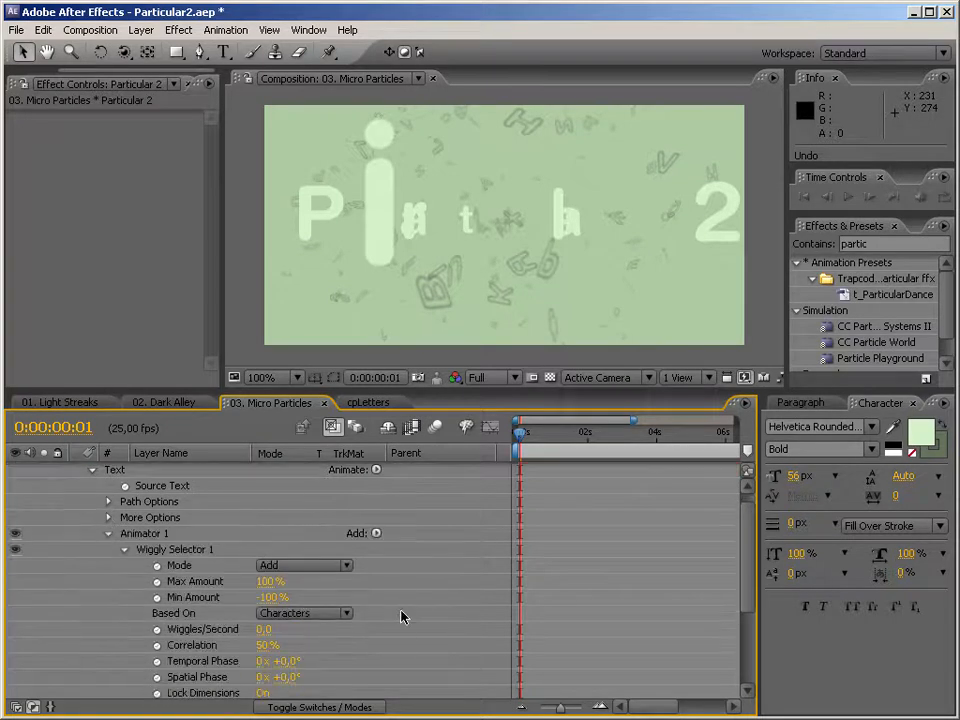
Balance the title animator's values so that Position is 2.1, -8.5, 351 and Scale is 196%
{"action": "scroll", "coordinate": [400, 615], "scroll_direction": "down", "scroll_amount": 3}
{"action": "left_click_drag", "start_coordinate": [357, 667], "coordinate": [500, 650]}
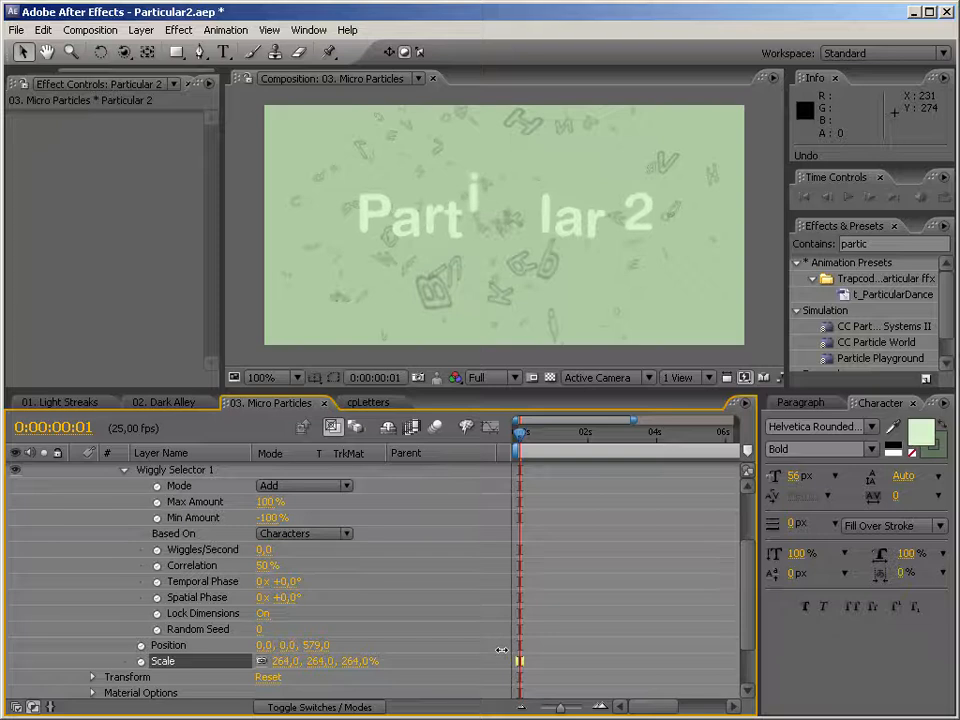
{"action": "left_click_drag", "start_coordinate": [318, 645], "coordinate": [119, 639]}
{"action": "left_click_drag", "start_coordinate": [356, 662], "coordinate": [286, 647]}
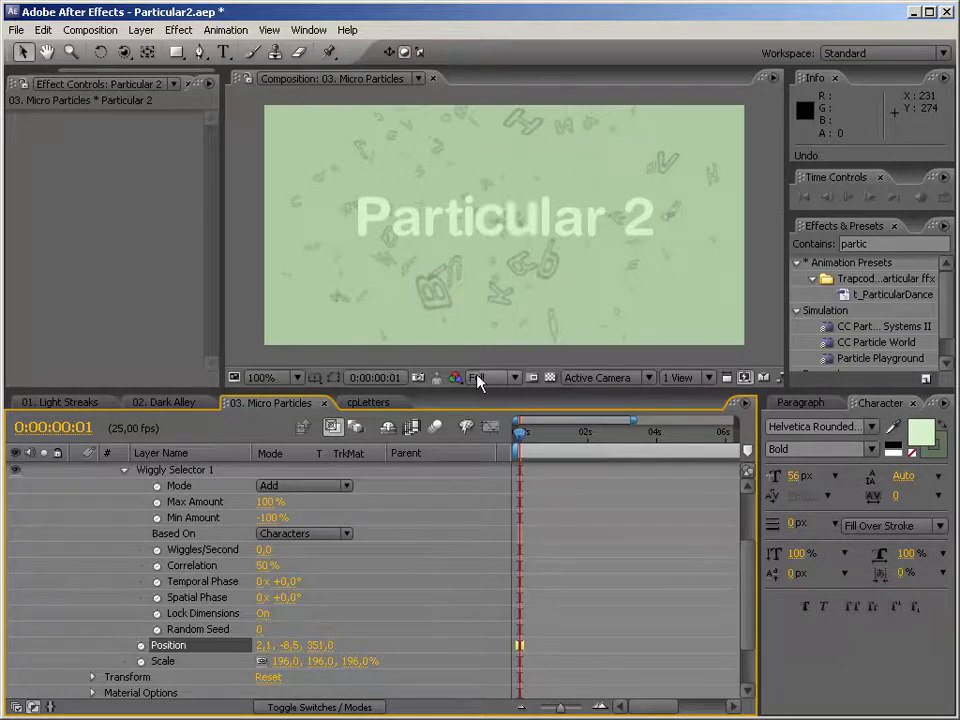
Orbit the camera to check the title's depth, and close the Character and Paragraph panels
{"action": "key", "text": "c"}
{"action": "left_click_drag", "start_coordinate": [444, 221], "coordinate": [659, 298]}
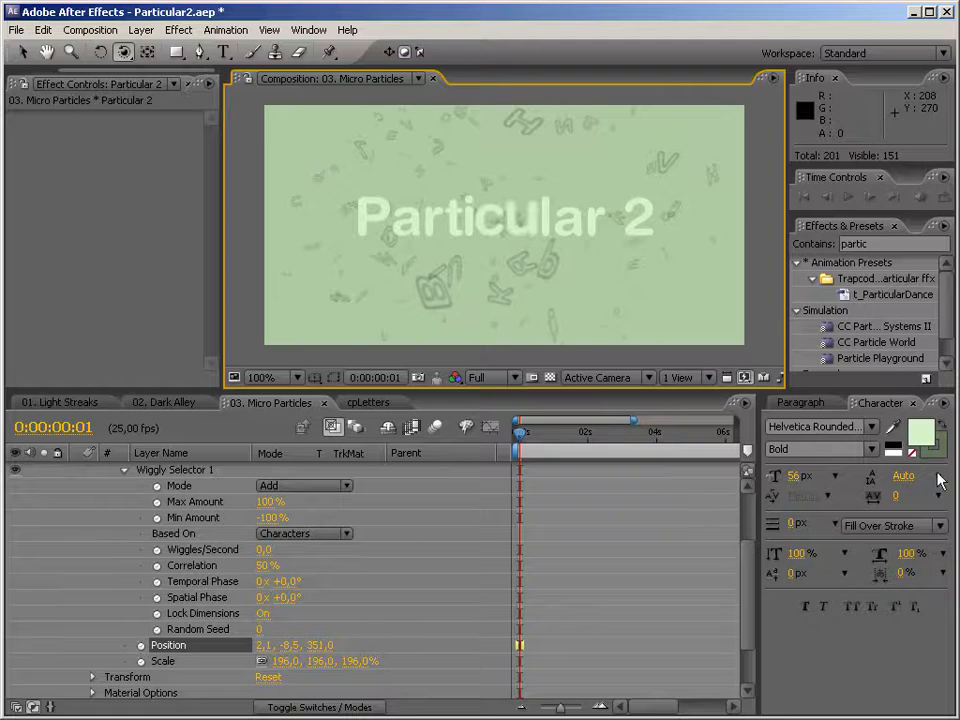
{"action": "left_click", "coordinate": [912, 403]}
{"action": "left_click", "coordinate": [836, 403]}
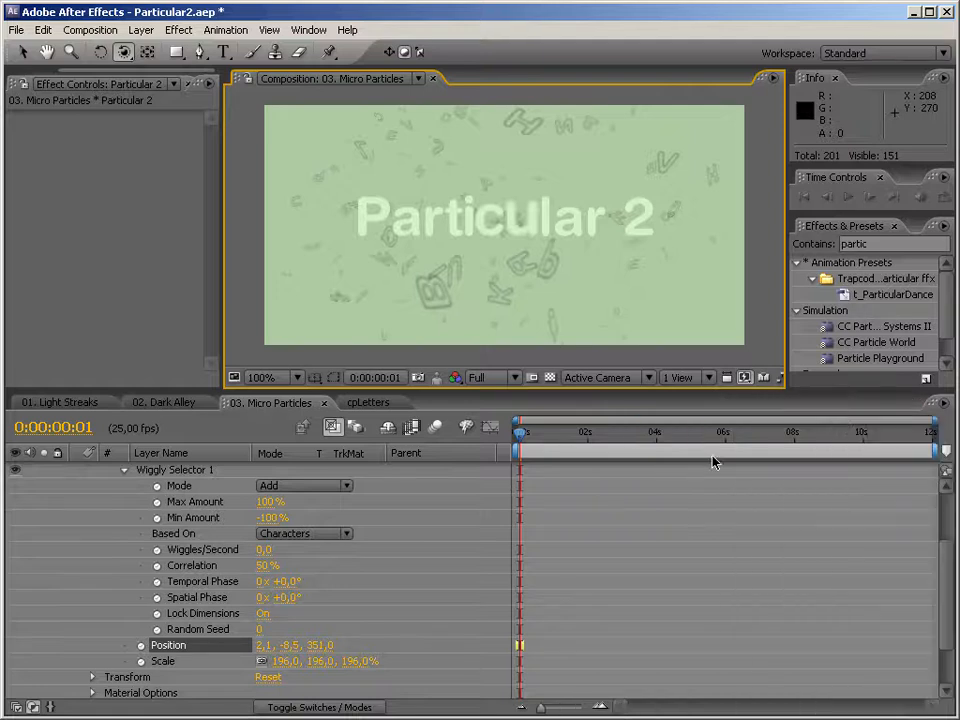
Add a Blur property to the title's animator and raise its value until individual letters look softly blurred
{"action": "scroll", "coordinate": [910, 548], "scroll_direction": "up", "scroll_amount": 3}
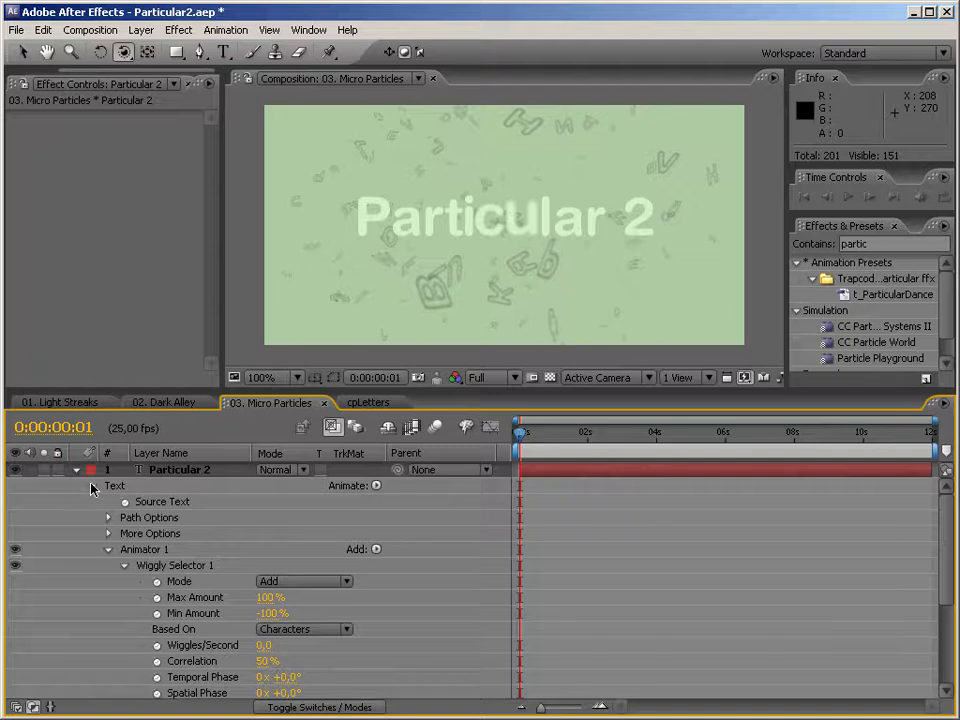
{"action": "left_click", "coordinate": [378, 550]}
{"action": "mouse_move", "coordinate": [413, 570]}
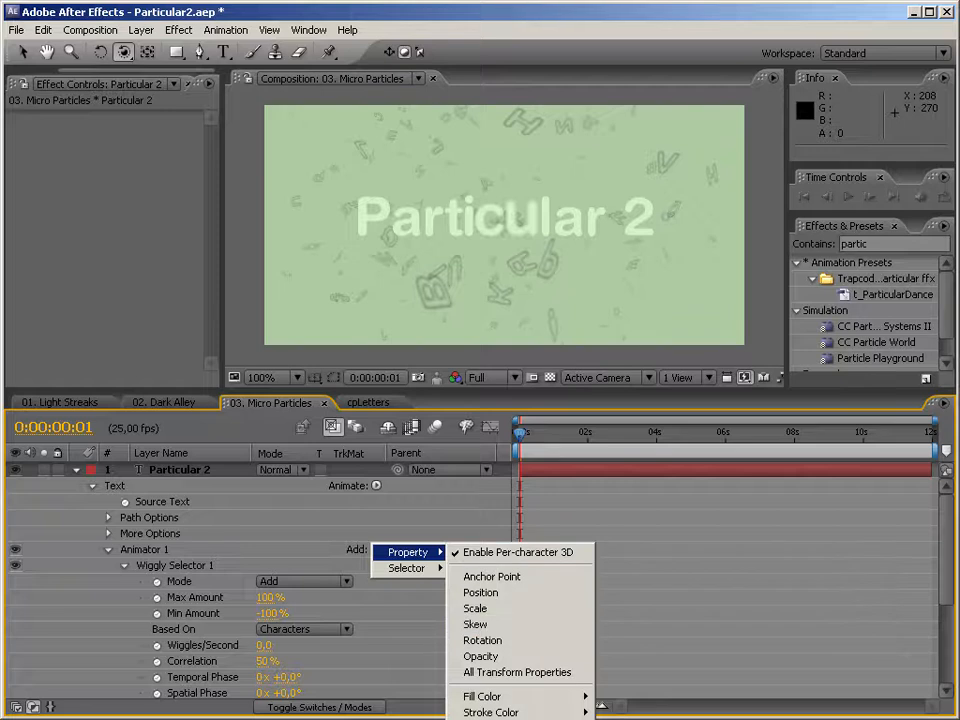
{"action": "left_click", "coordinate": [477, 719]}
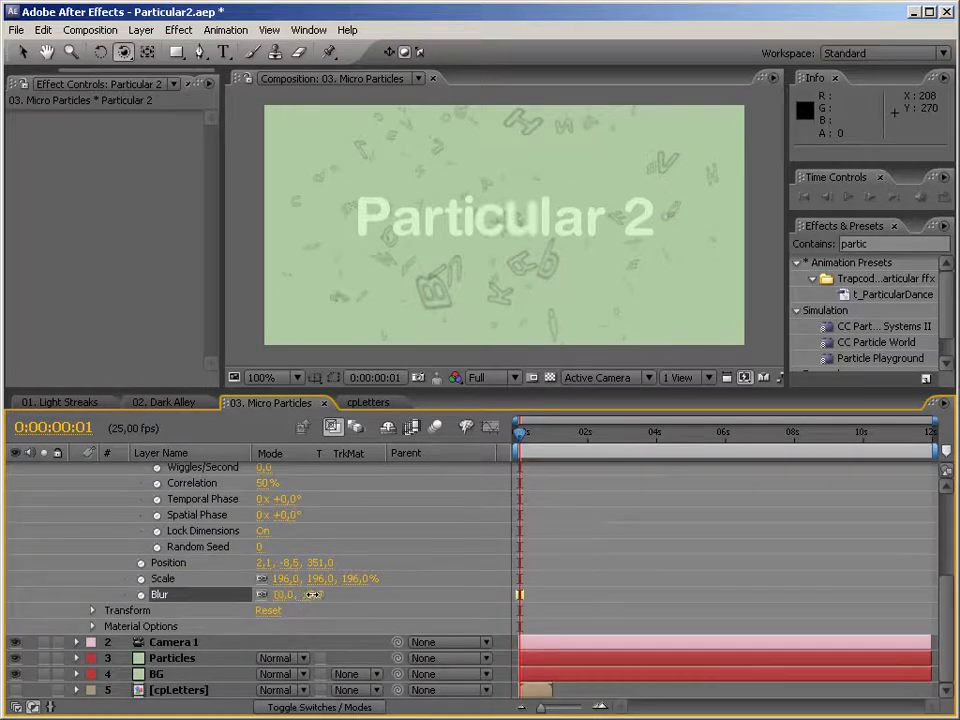
{"action": "left_click_drag", "start_coordinate": [329, 594], "coordinate": [335, 594]}
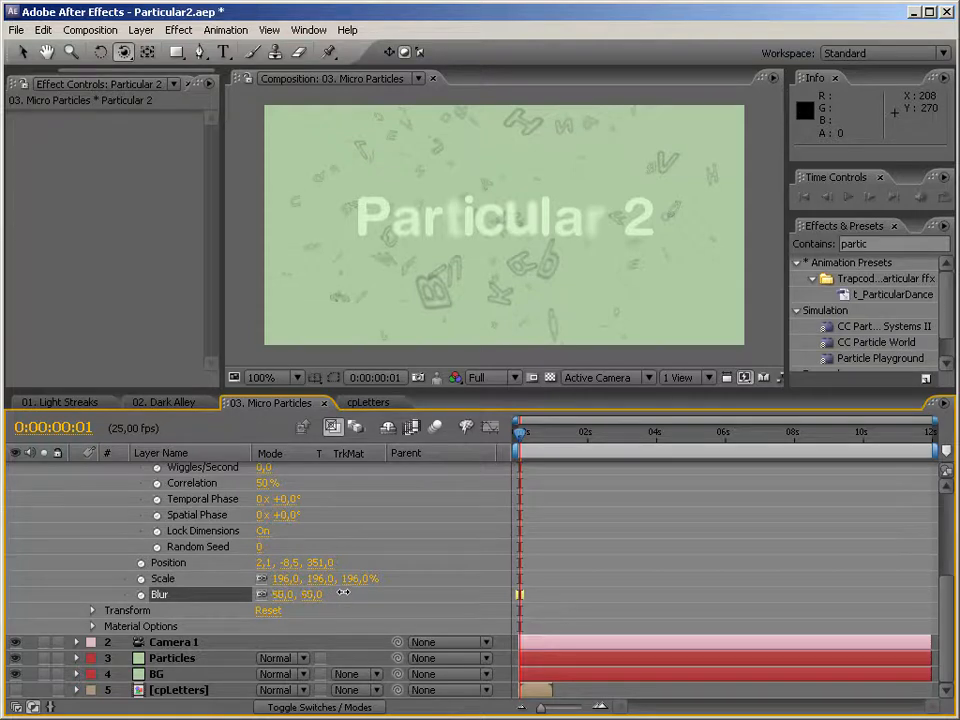
Collapse the title's text properties and apply an Inner Shadow layer style to the Particular 2 layer
{"action": "scroll", "coordinate": [297, 622], "scroll_direction": "up", "scroll_amount": 6}
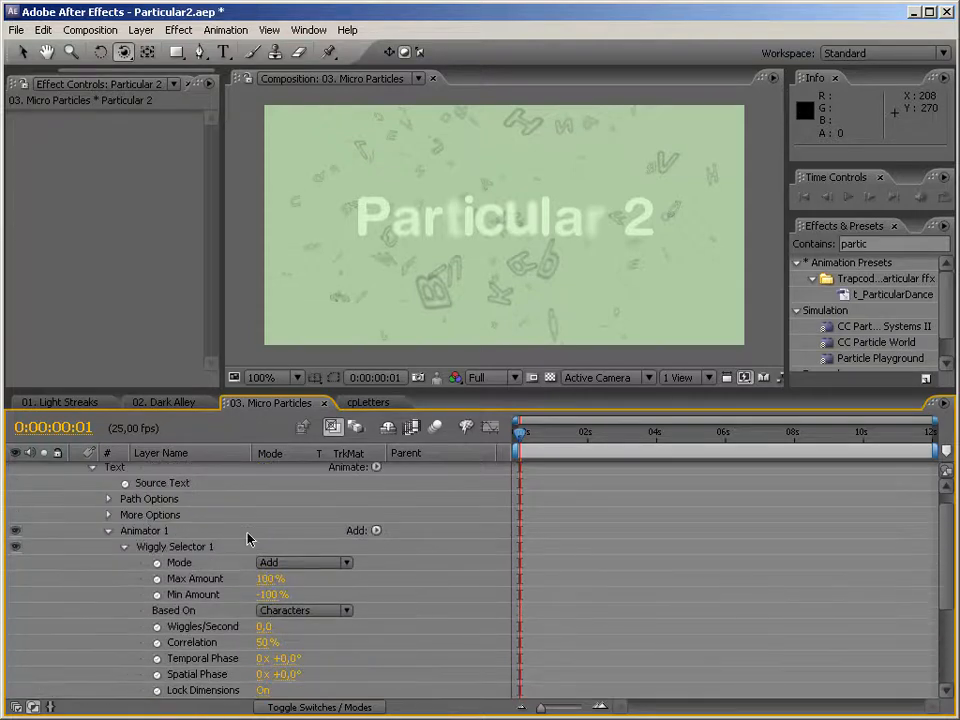
{"action": "left_click", "coordinate": [92, 486]}
{"action": "right_click", "coordinate": [140, 470]}
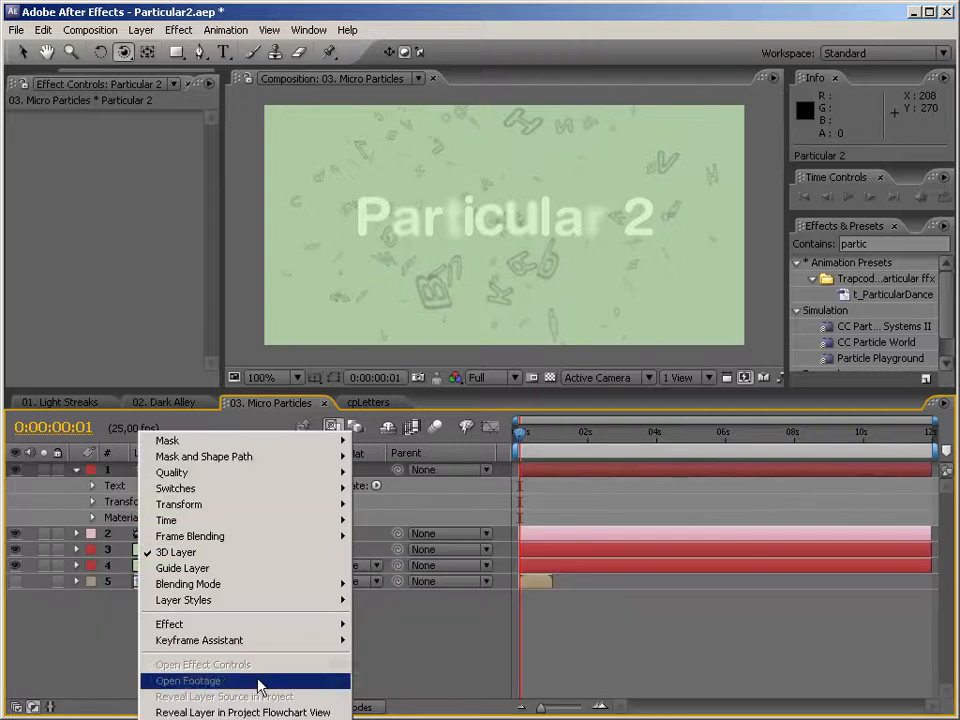
{"action": "mouse_move", "coordinate": [246, 606]}
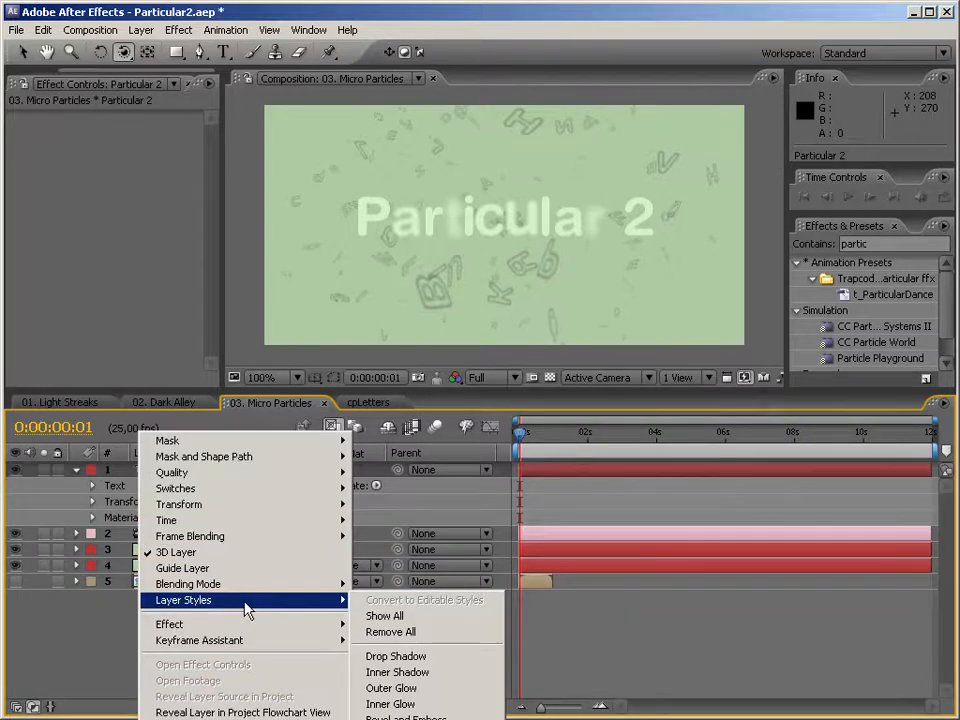
{"action": "left_click", "coordinate": [398, 672]}
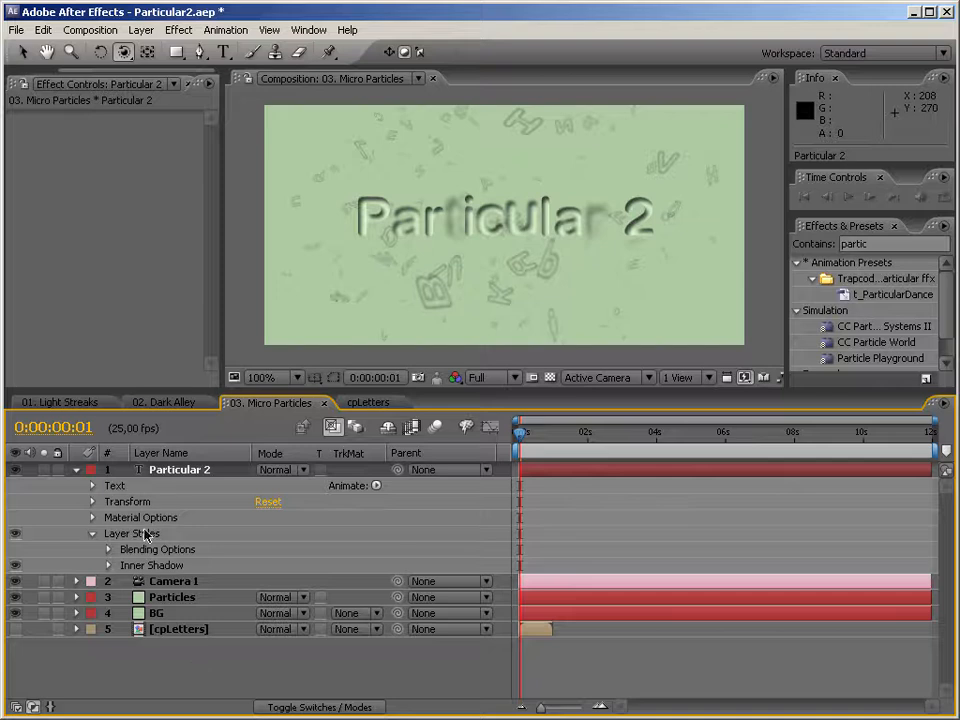
Set the Inner Shadow's Distance to 0 and its Opacity to 50%
{"action": "left_click", "coordinate": [109, 566]}
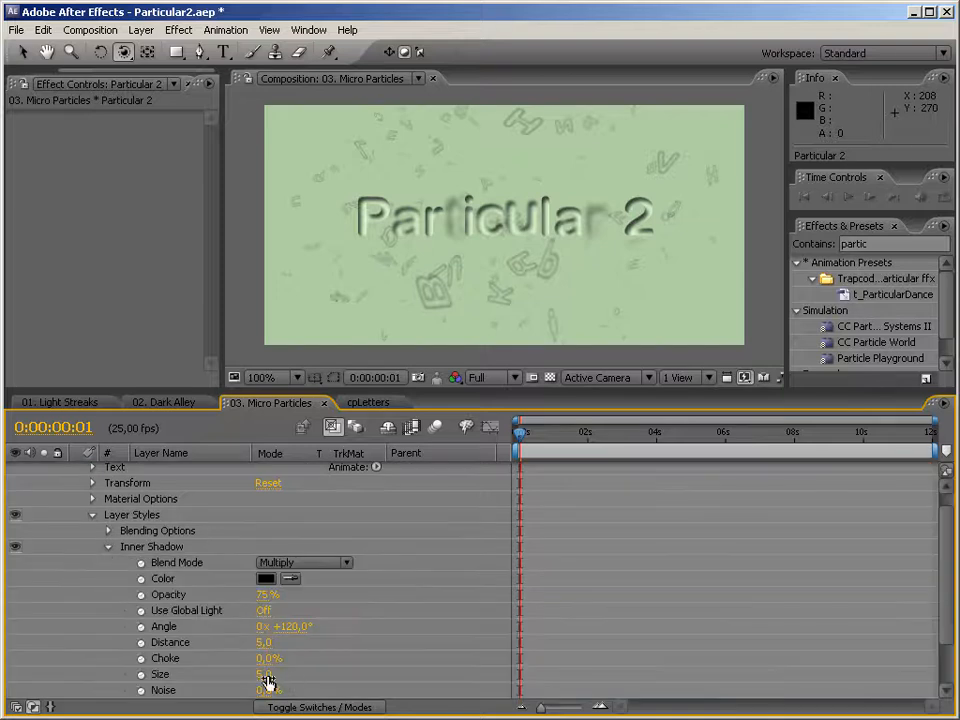
{"action": "left_click", "coordinate": [264, 642]}
{"action": "type", "text": "0"}
{"action": "key", "text": "Return"}
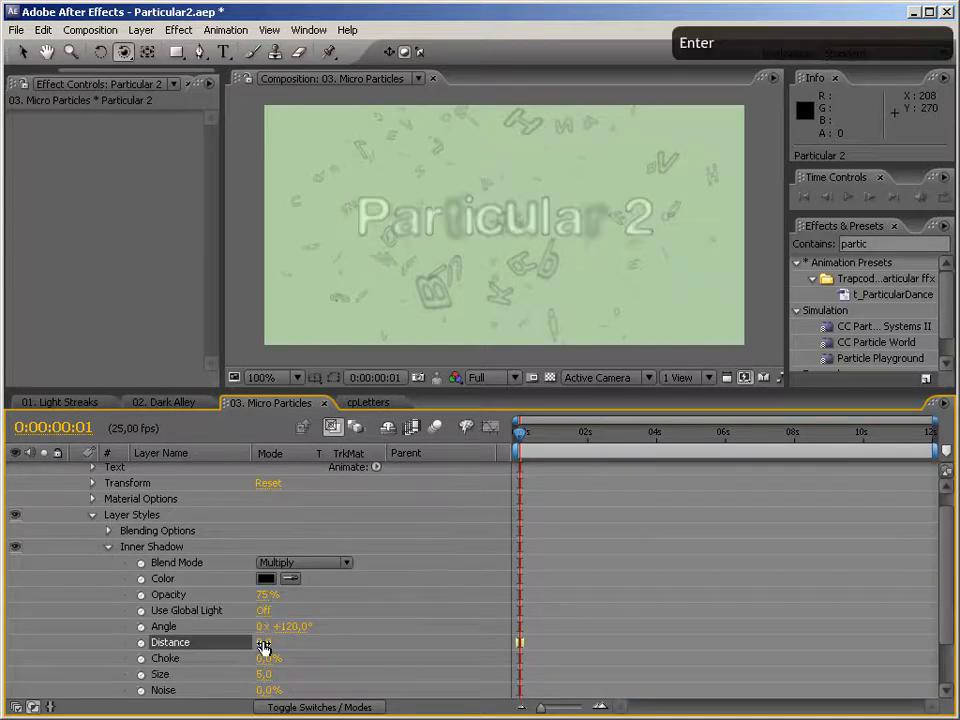
{"action": "left_click", "coordinate": [264, 674]}
{"action": "left_click", "coordinate": [263, 594]}
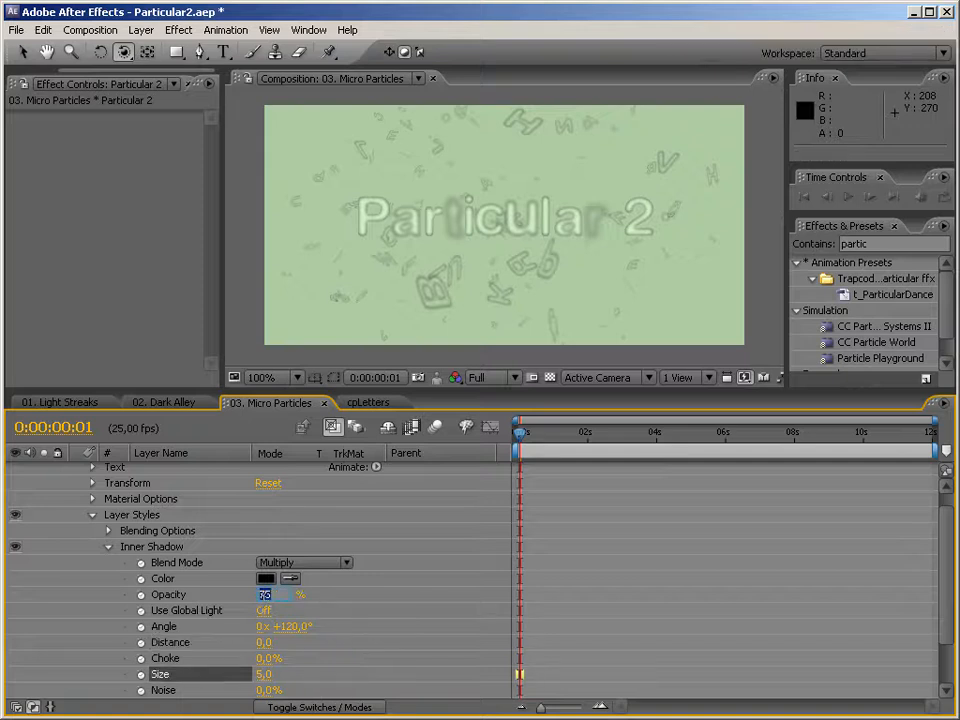
{"action": "type", "text": "50"}
{"action": "key", "text": "Return"}
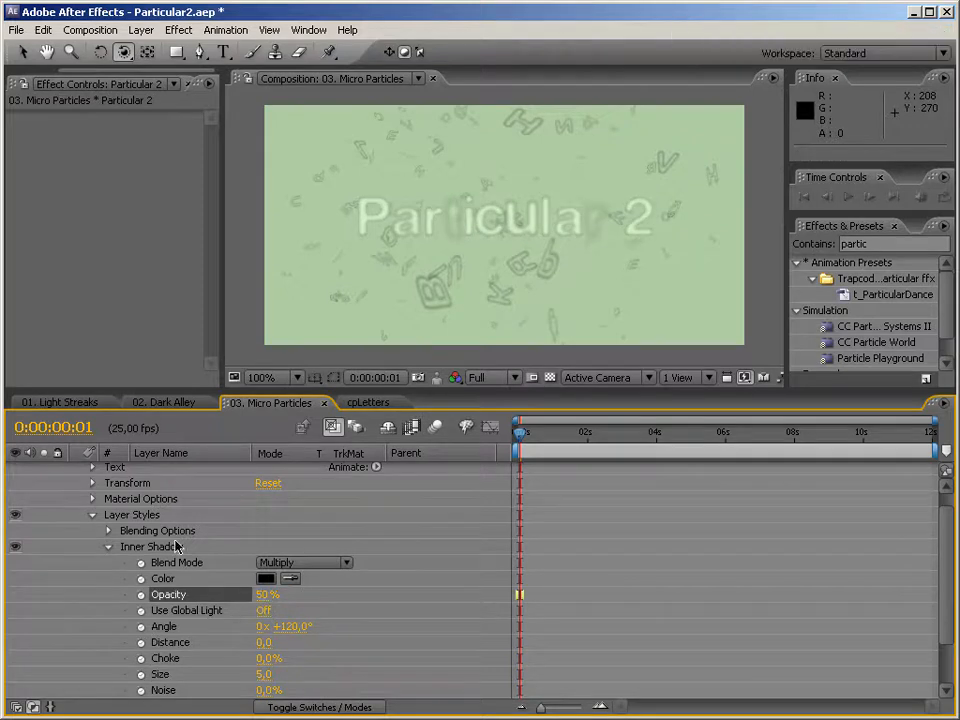
Add a Drop Shadow layer style to the Particular 2 layer
{"action": "scroll", "coordinate": [206, 492], "scroll_direction": "up", "scroll_amount": 1}
{"action": "right_click", "coordinate": [201, 483]}
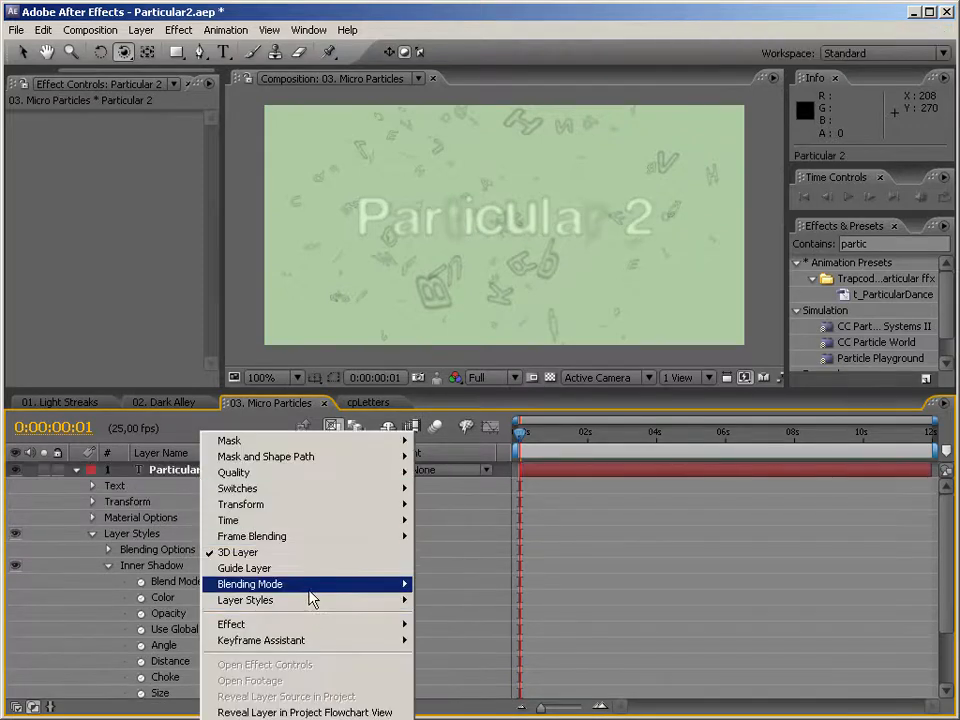
{"action": "mouse_move", "coordinate": [313, 600]}
{"action": "left_click", "coordinate": [500, 660]}
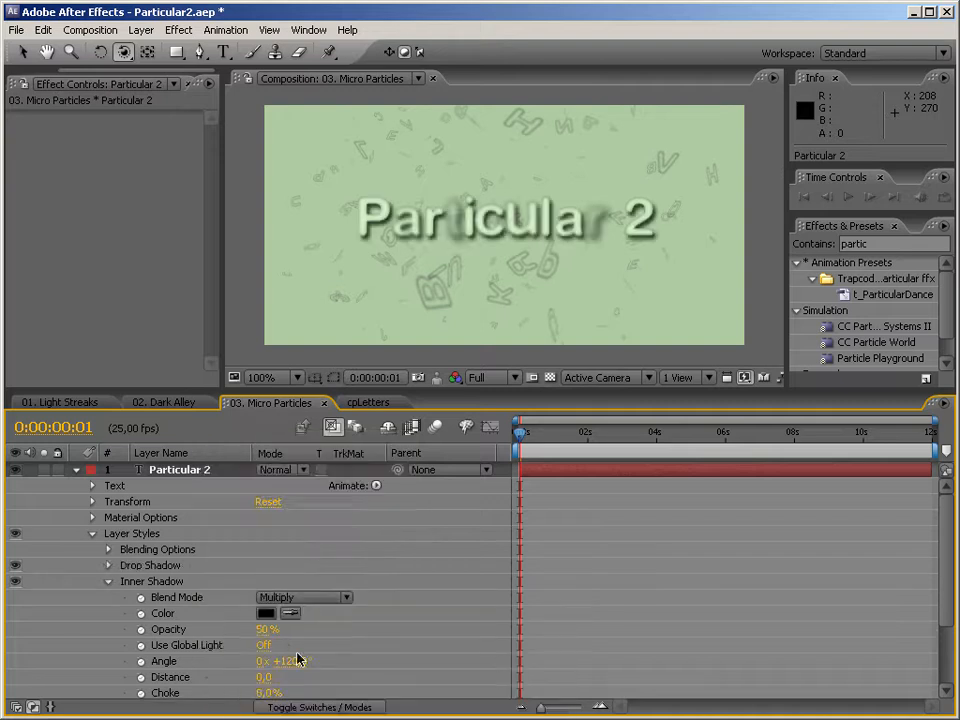
Set the Drop Shadow's Opacity to 25% and its Distance to 0
{"action": "scroll", "coordinate": [303, 592], "scroll_direction": "down", "scroll_amount": 2}
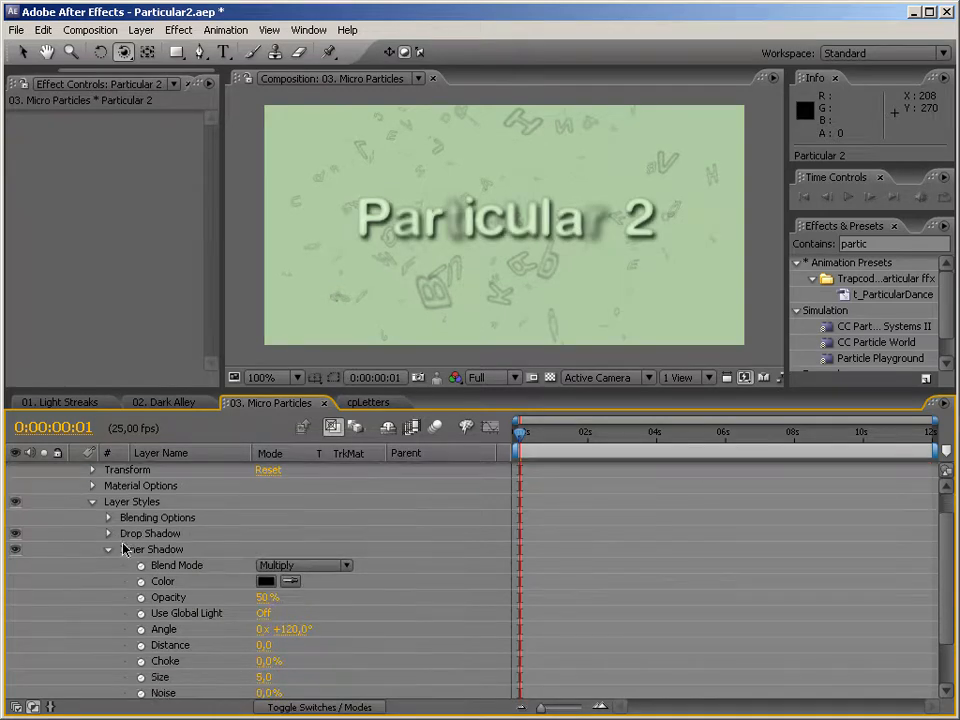
{"action": "left_click", "coordinate": [109, 538]}
{"action": "left_click", "coordinate": [267, 581]}
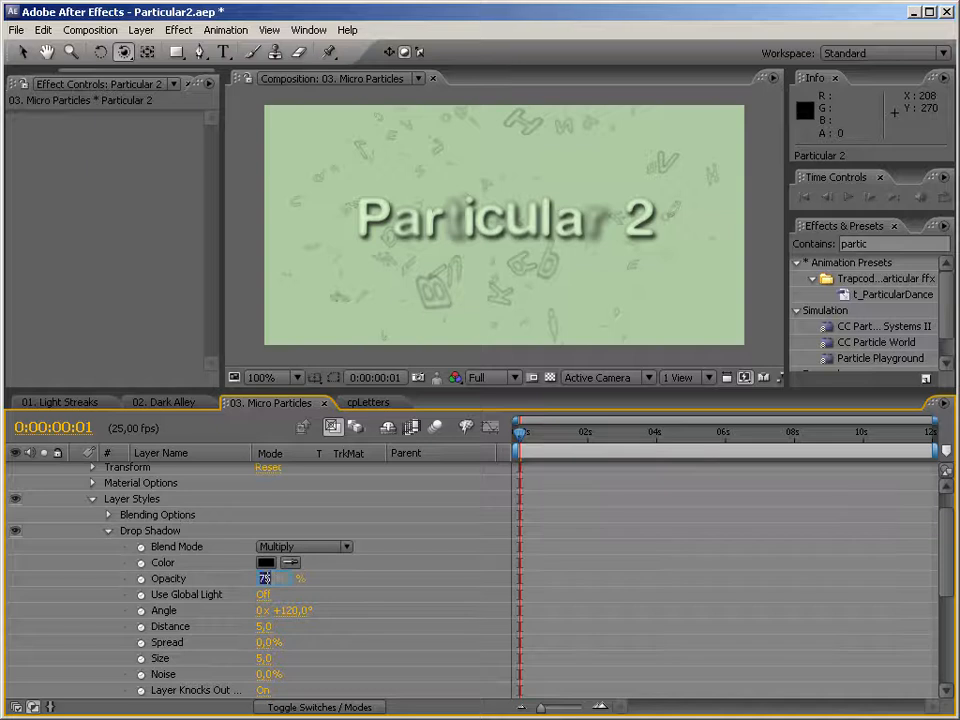
{"action": "key", "text": "Return"}
{"action": "left_click", "coordinate": [264, 626]}
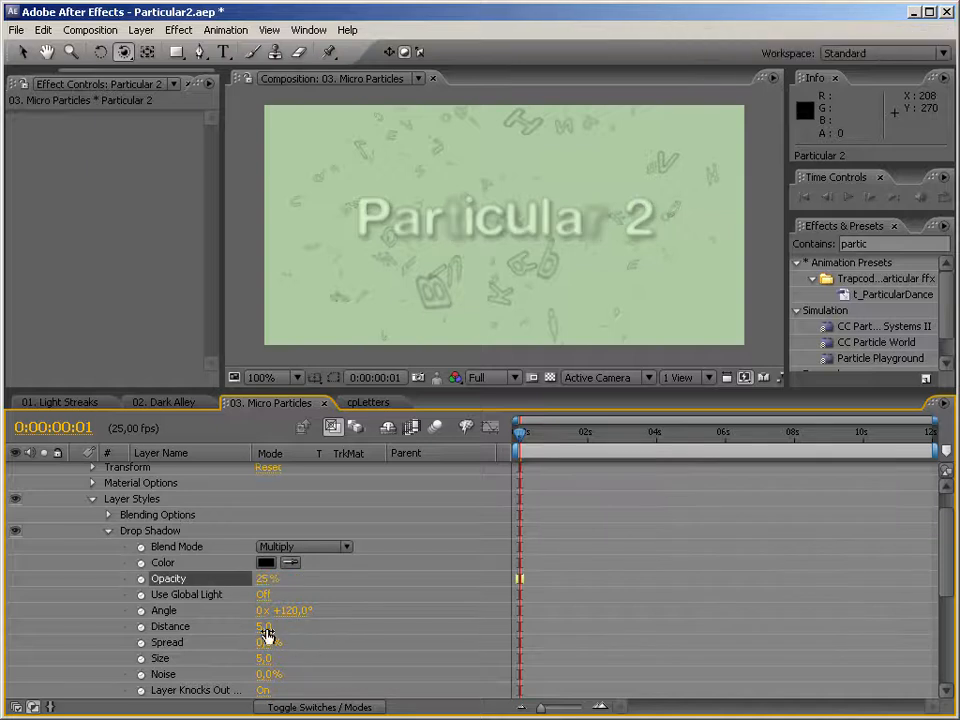
{"action": "type", "text": "0"}
{"action": "key", "text": "Return"}
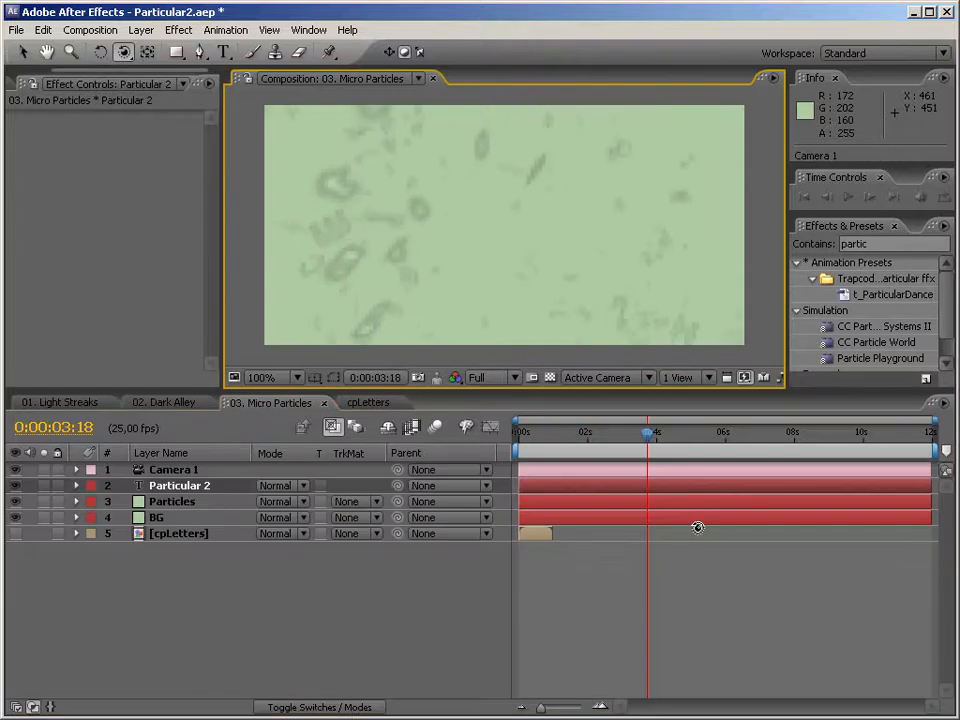
Orbit the camera around the title, and open the 03. Micro Particles reference composition from the project's Org folder
{"action": "left_click_drag", "start_coordinate": [338, 360], "coordinate": [485, 235]}
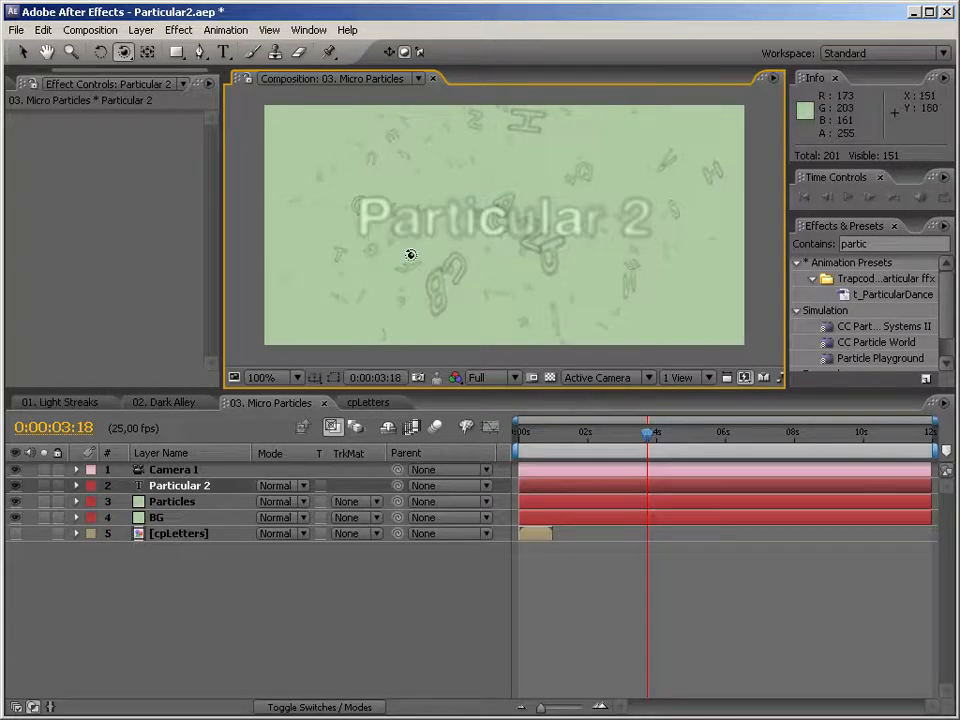
{"action": "left_click_drag", "start_coordinate": [125, 71], "coordinate": [95, 71]}
{"action": "left_click", "coordinate": [40, 82]}
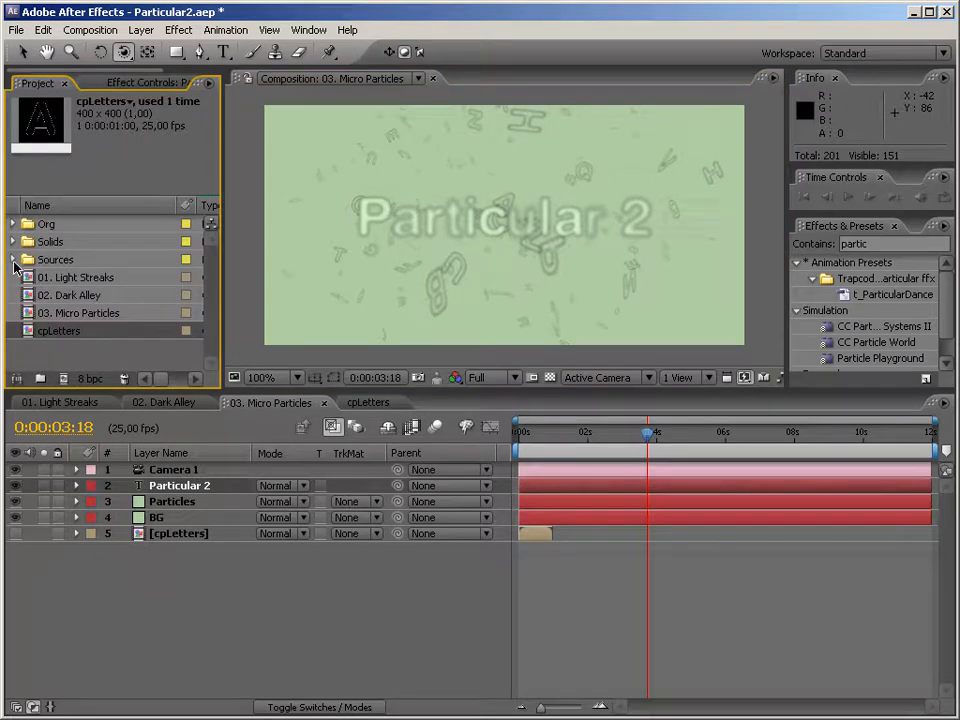
{"action": "left_click", "coordinate": [14, 224]}
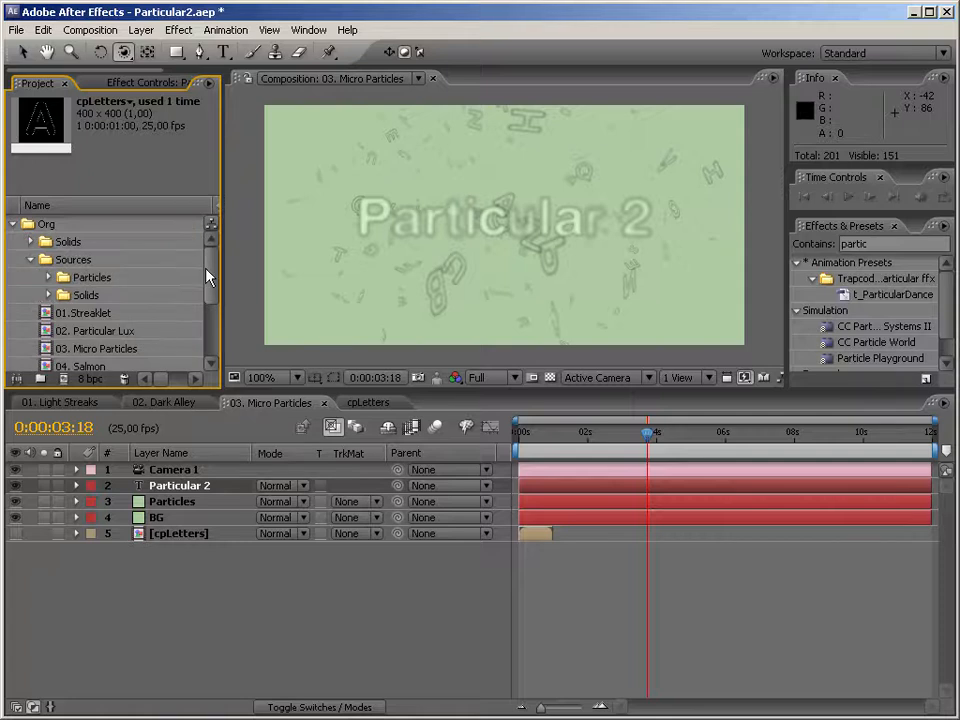
{"action": "left_click_drag", "start_coordinate": [206, 272], "coordinate": [203, 292]}
{"action": "double_click", "coordinate": [43, 313]}
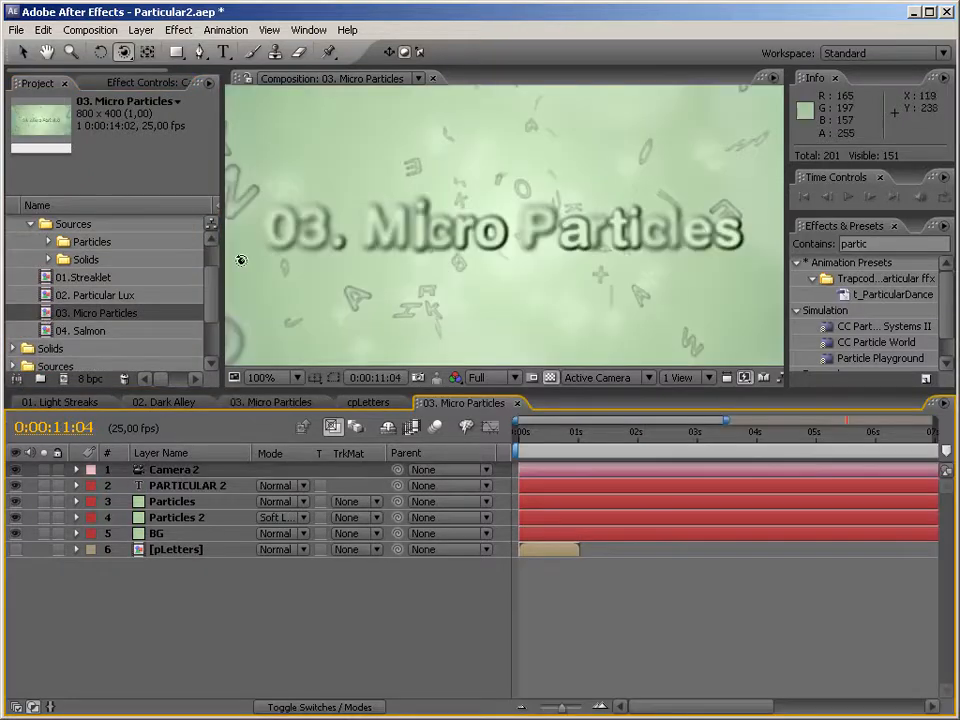
Preview the 03. Micro Particles reference composition by scrubbing through its whole timeline in an enlarged composition view
{"action": "left_click_drag", "start_coordinate": [221, 250], "coordinate": [67, 252]}
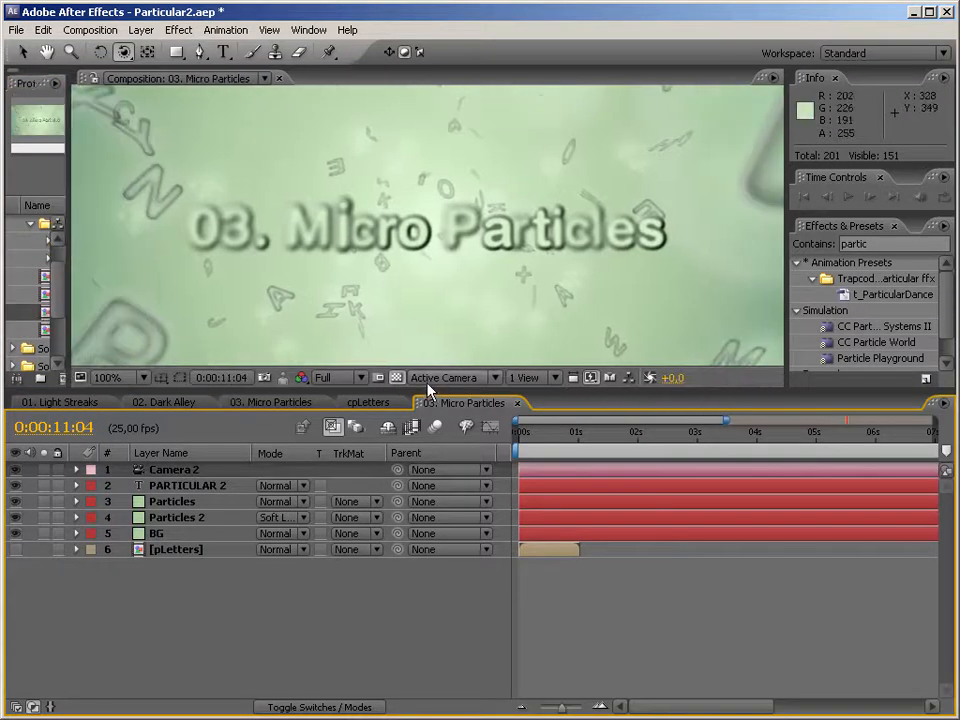
{"action": "left_click_drag", "start_coordinate": [425, 388], "coordinate": [425, 468]}
{"action": "left_click_drag", "start_coordinate": [520, 514], "coordinate": [893, 497]}
{"action": "key", "text": "minus"}
{"action": "left_click_drag", "start_coordinate": [704, 513], "coordinate": [619, 514]}
Delete the self-built 512 x 256 composition 03. Micro Particles from the project root
{"action": "left_click_drag", "start_coordinate": [69, 328], "coordinate": [344, 325]}
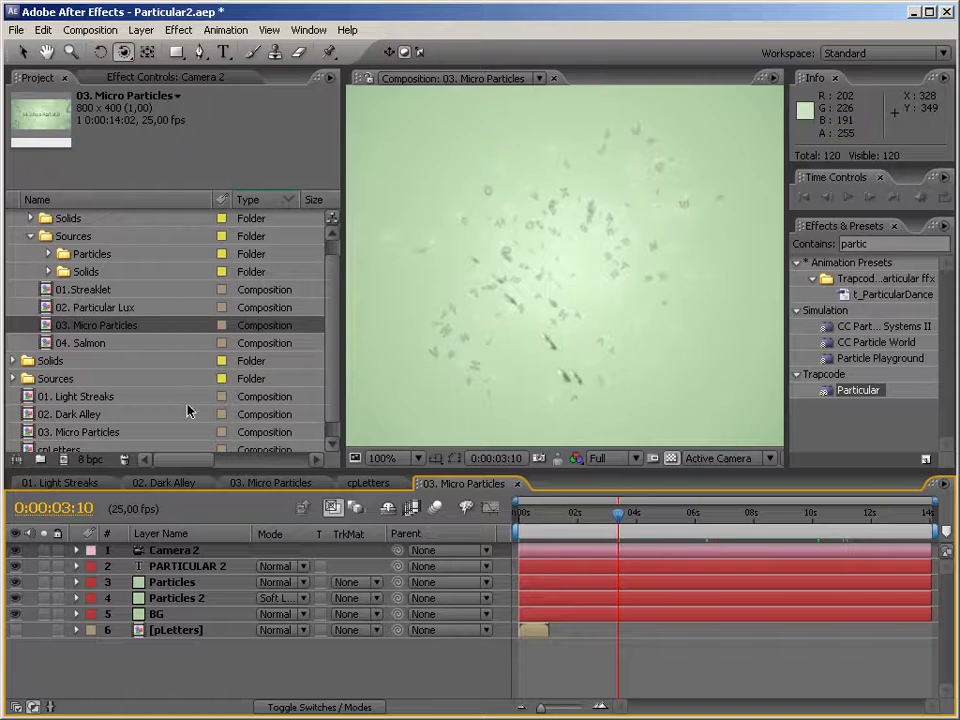
{"action": "left_click", "coordinate": [98, 435]}
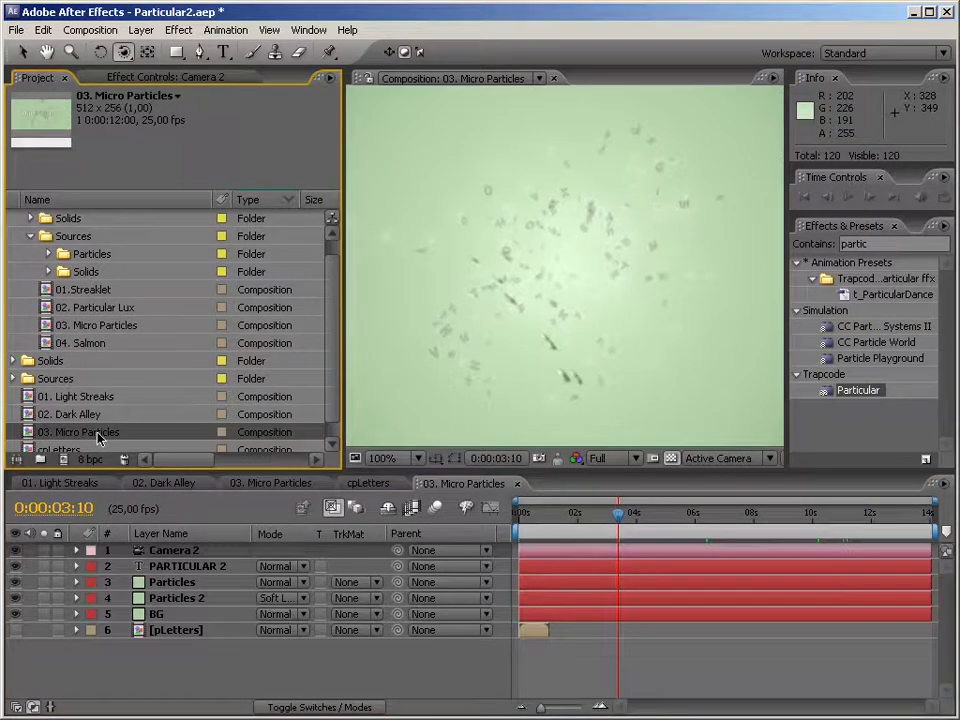
{"action": "key", "text": "Delete"}
{"action": "key", "text": "Return"}
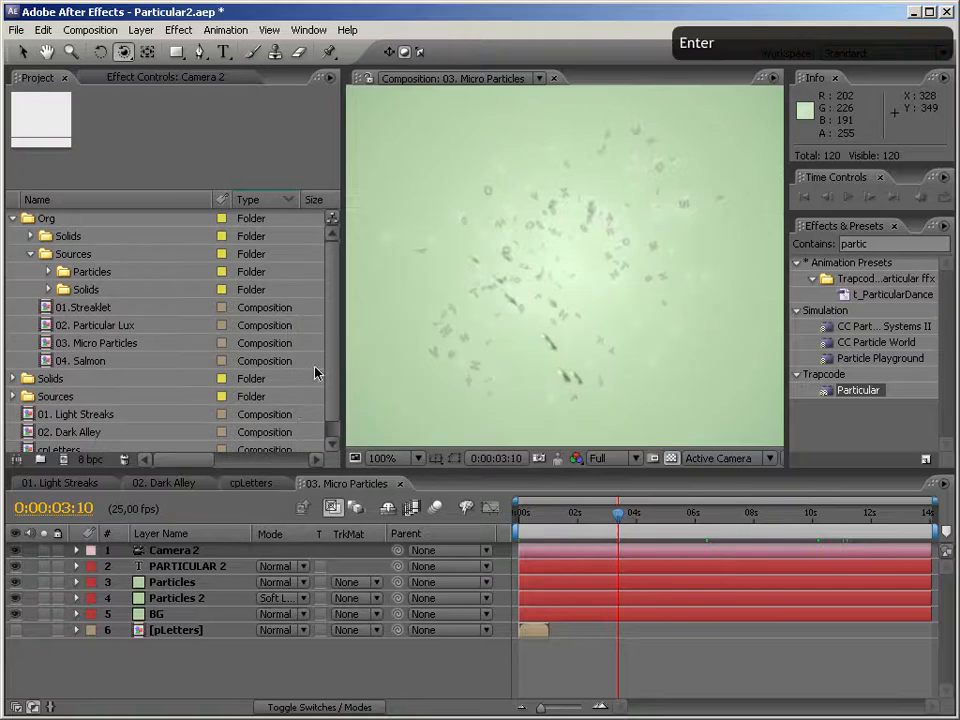
Delete the cpLetters composition and move the 03. Micro Particles composition out of the Org folder to the project root
{"action": "left_click", "coordinate": [330, 445]}
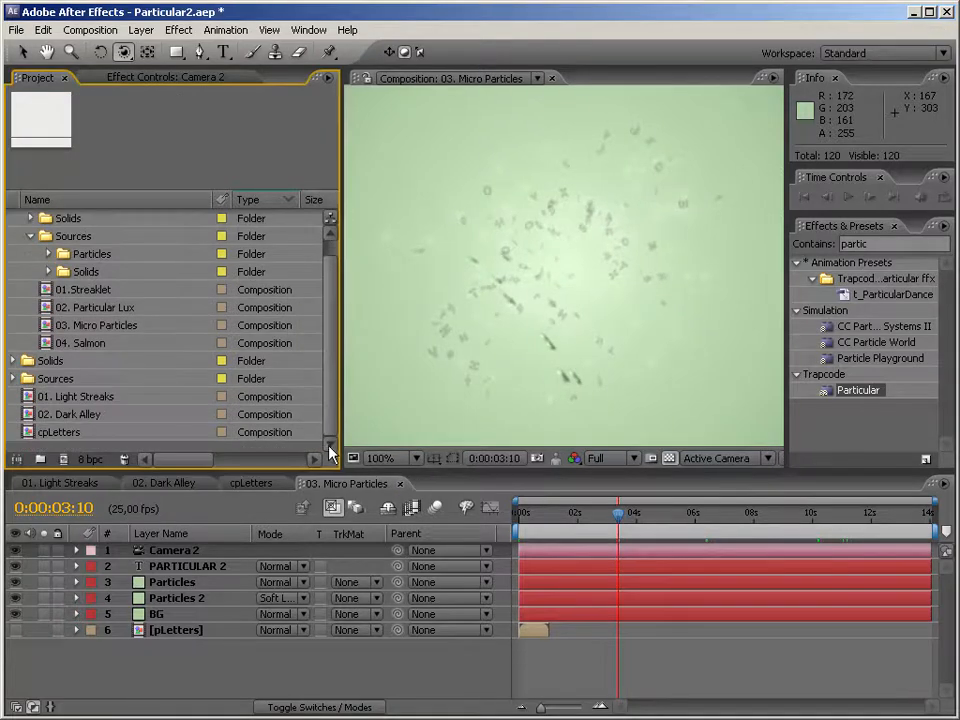
{"action": "left_click", "coordinate": [60, 434]}
{"action": "key", "text": "Delete"}
{"action": "key", "text": "Return"}
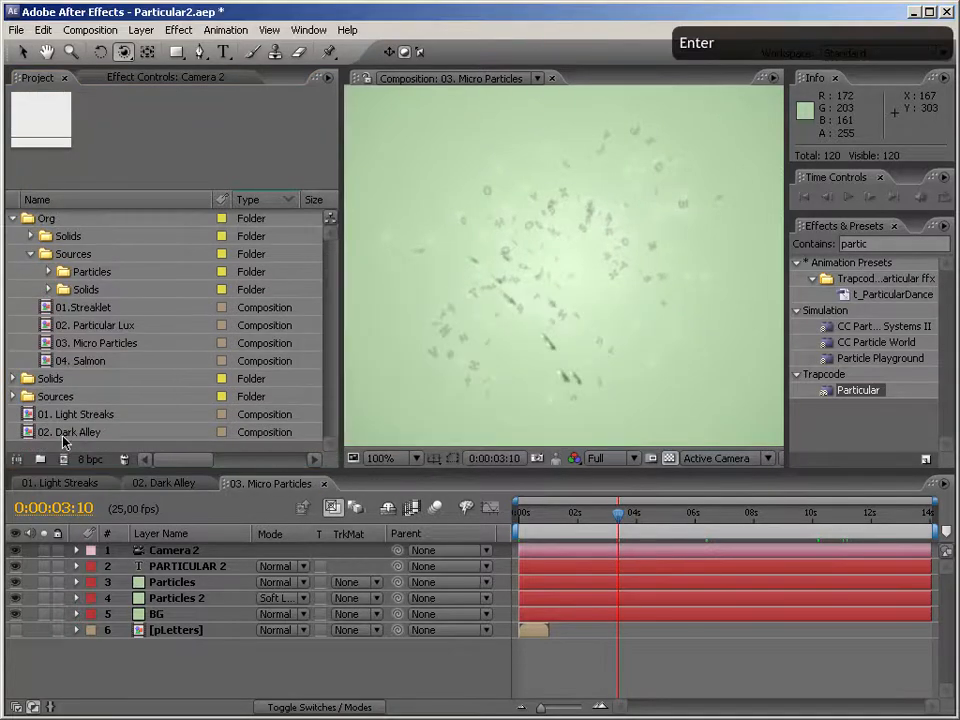
{"action": "left_click_drag", "start_coordinate": [100, 344], "coordinate": [143, 445]}
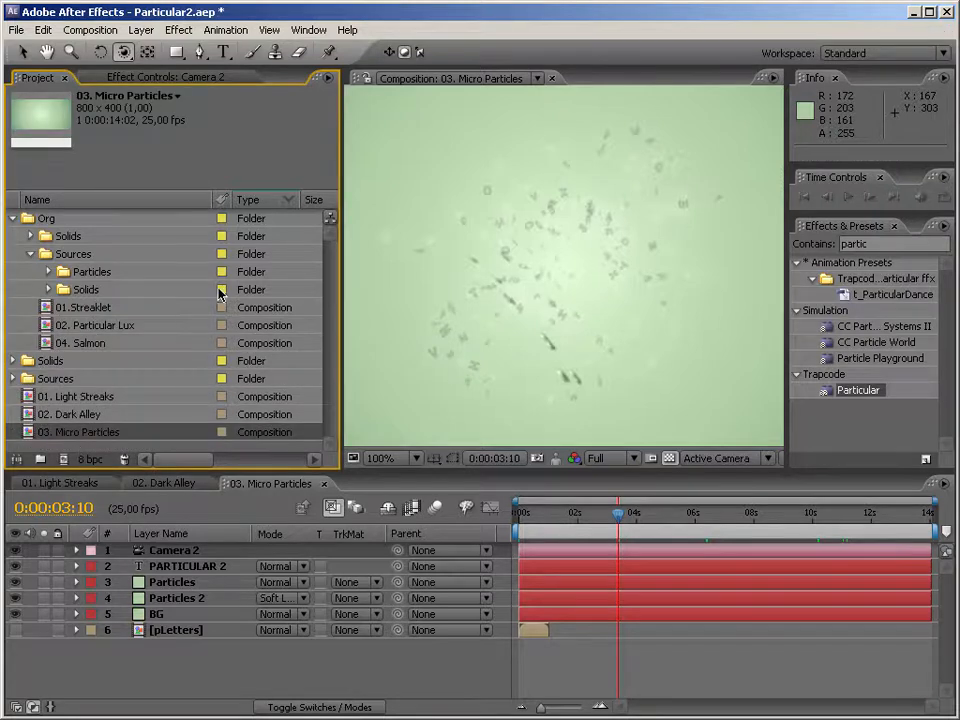
{"action": "left_click", "coordinate": [13, 218]}
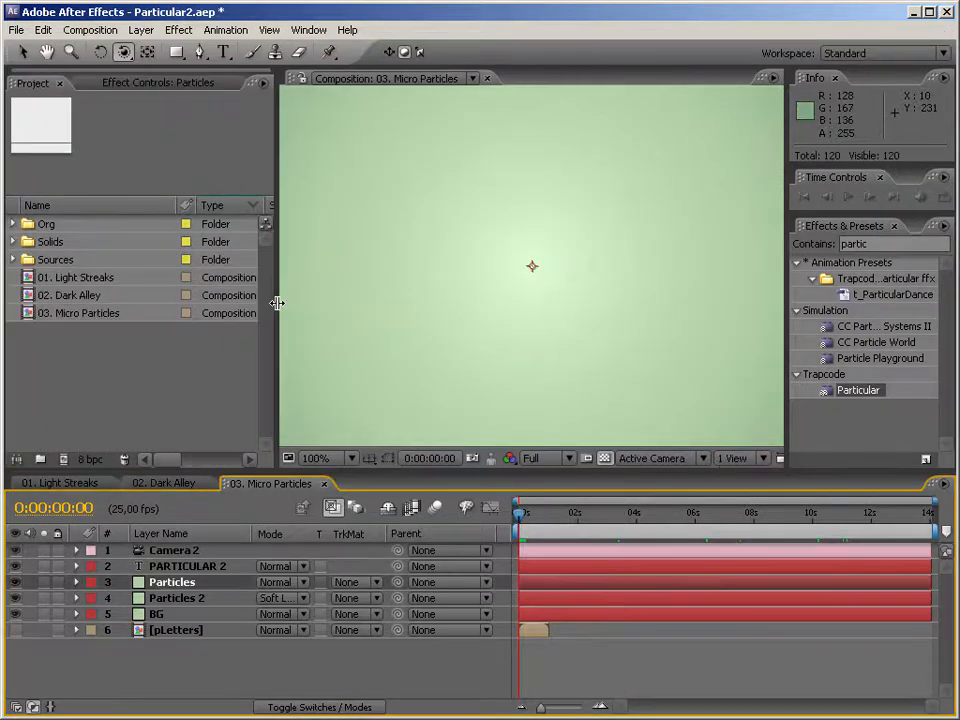
Preview the 03. Micro Particles animation from its start to 0:00:12:19 in an enlarged composition view
{"action": "left_click_drag", "start_coordinate": [279, 300], "coordinate": [54, 300]}
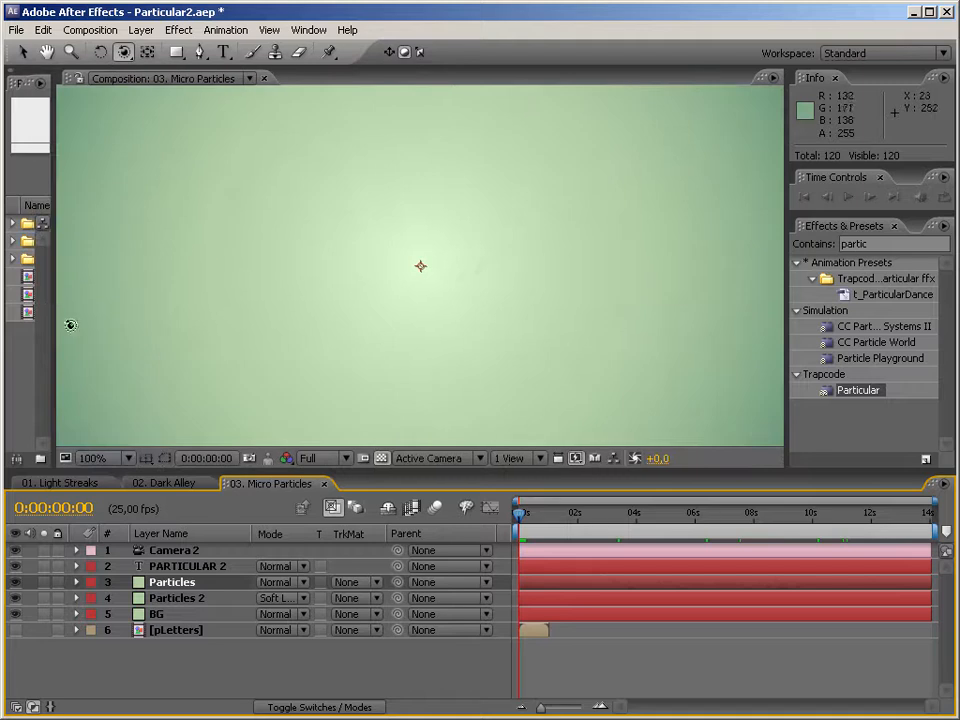
{"action": "left_click_drag", "start_coordinate": [518, 517], "coordinate": [893, 517]}
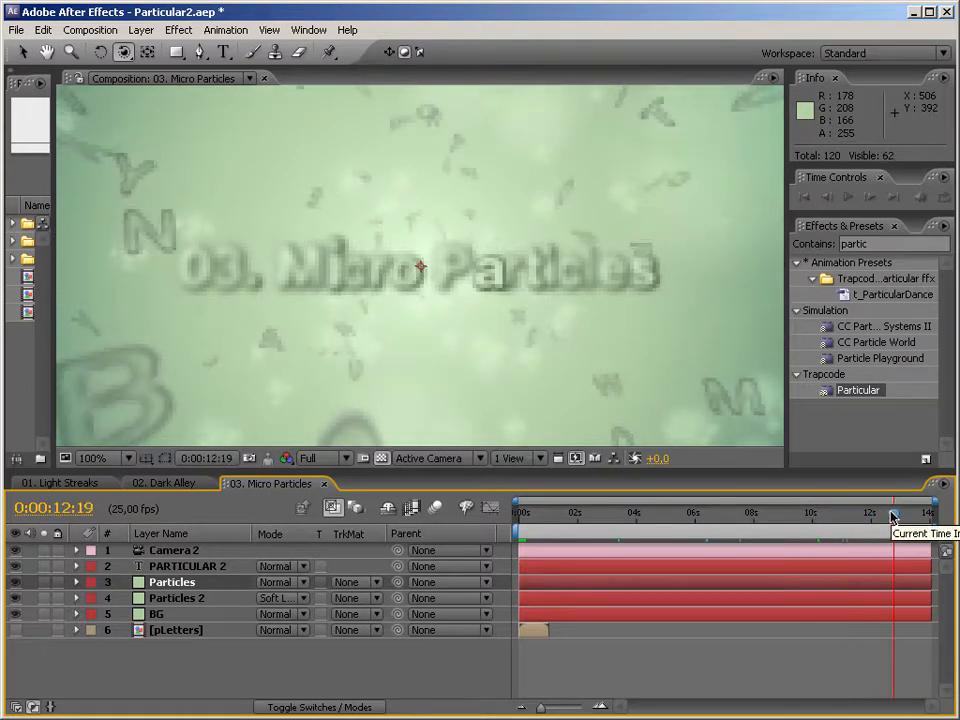
{"action": "left_click_drag", "start_coordinate": [55, 356], "coordinate": [362, 350]}
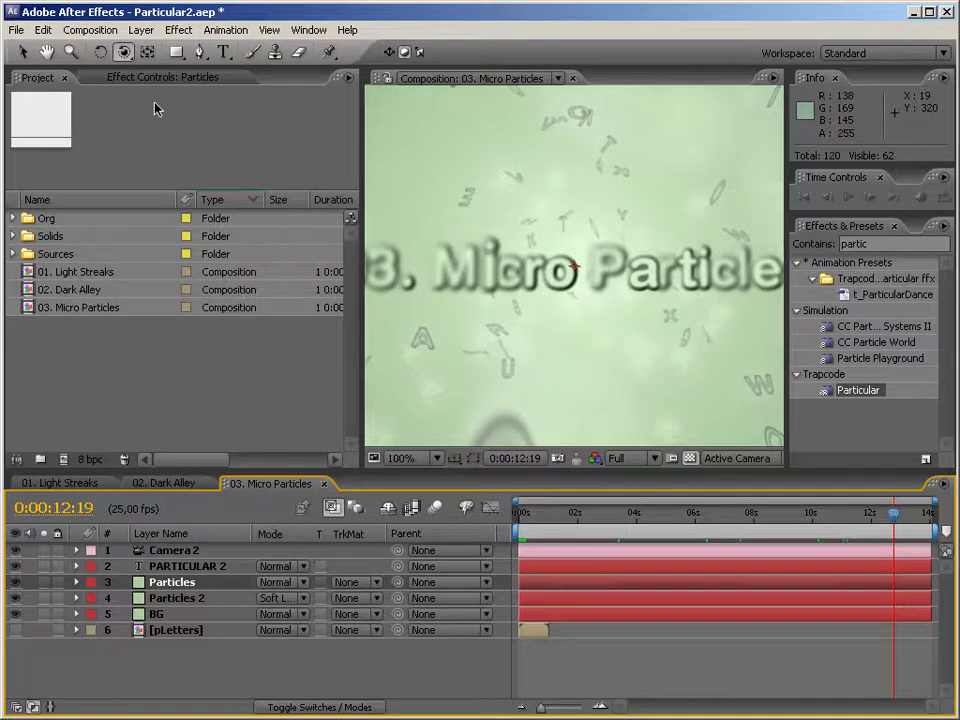
Check the light name options of the Particular effect on the Particles layer
{"action": "left_click", "coordinate": [163, 77]}
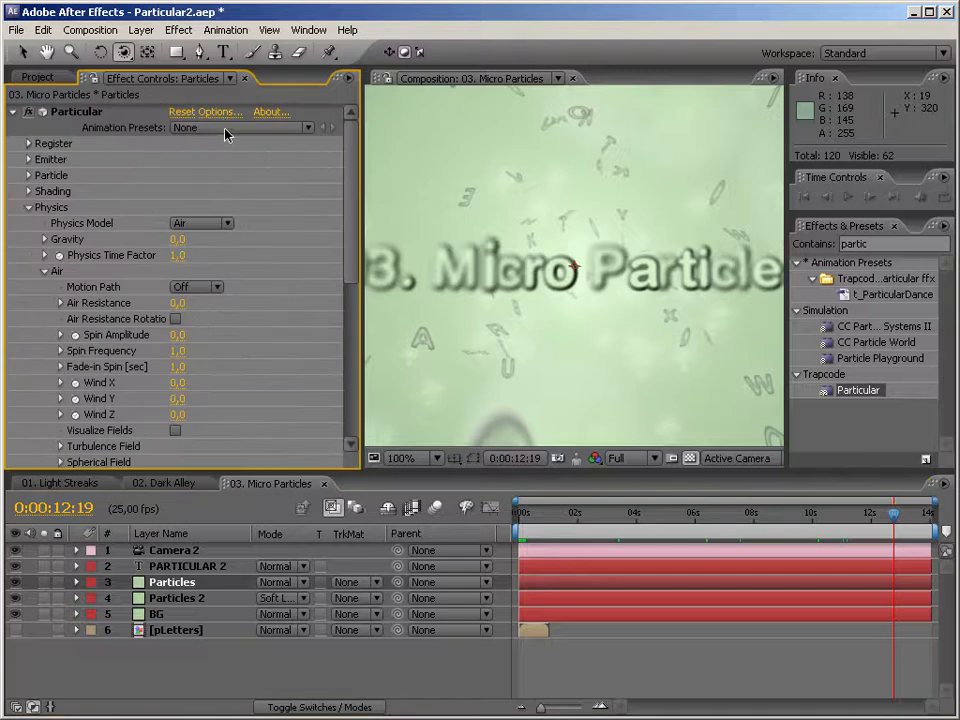
{"action": "left_click", "coordinate": [224, 113]}
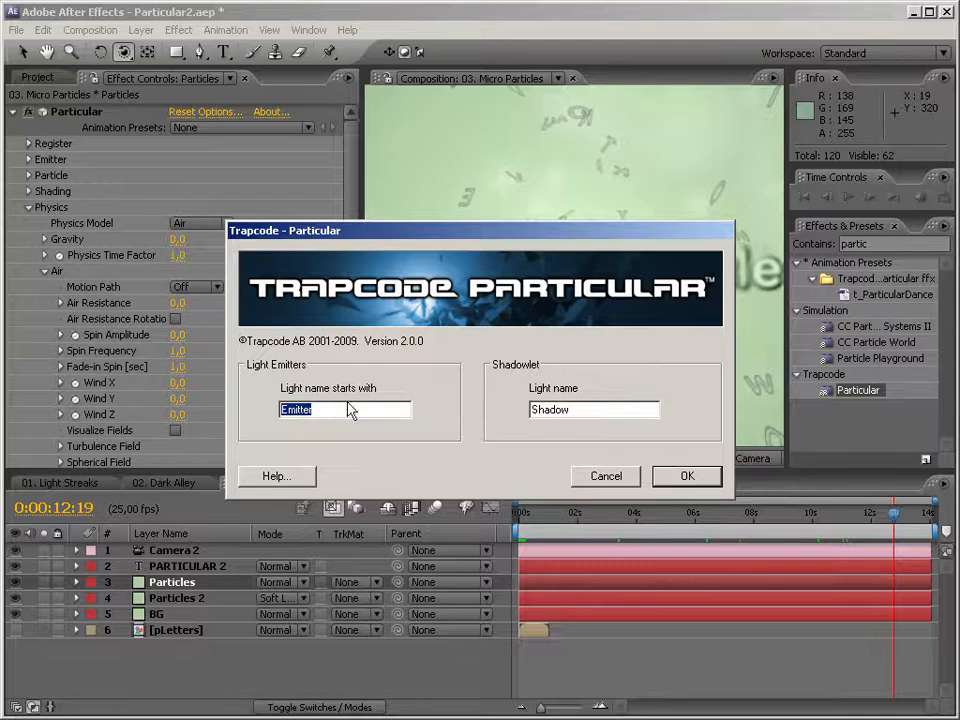
{"action": "left_click", "coordinate": [684, 480]}
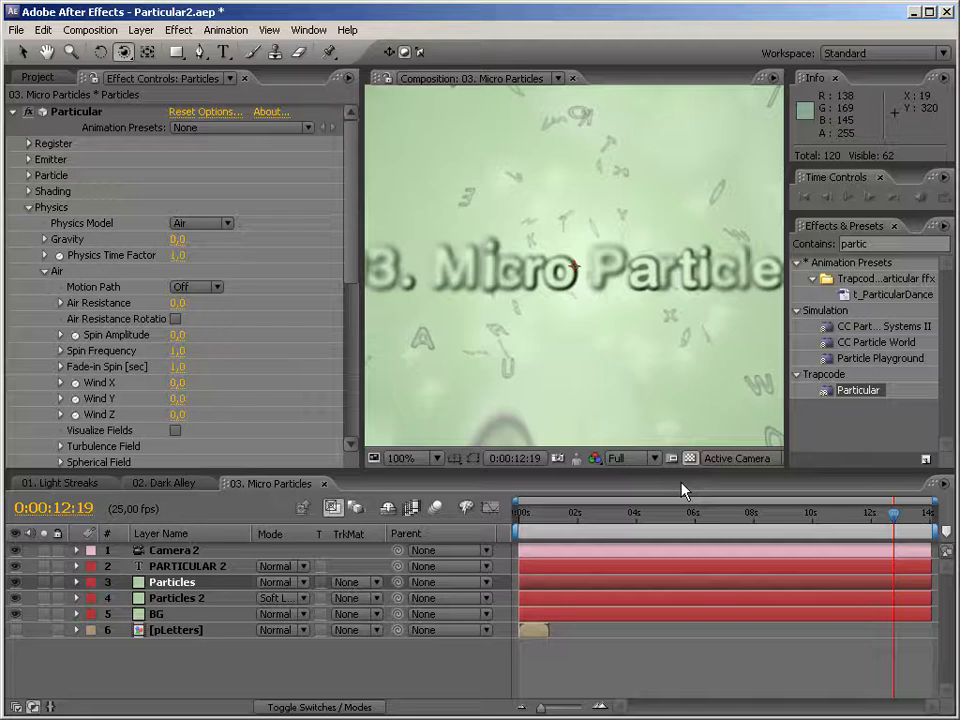
Collapse Particular's Physics group and examine the Emitter settings down to Emission Extras and Random Seed
{"action": "left_click", "coordinate": [30, 207]}
{"action": "left_click", "coordinate": [28, 255]}
{"action": "left_click", "coordinate": [28, 272]}
{"action": "left_click", "coordinate": [30, 161]}
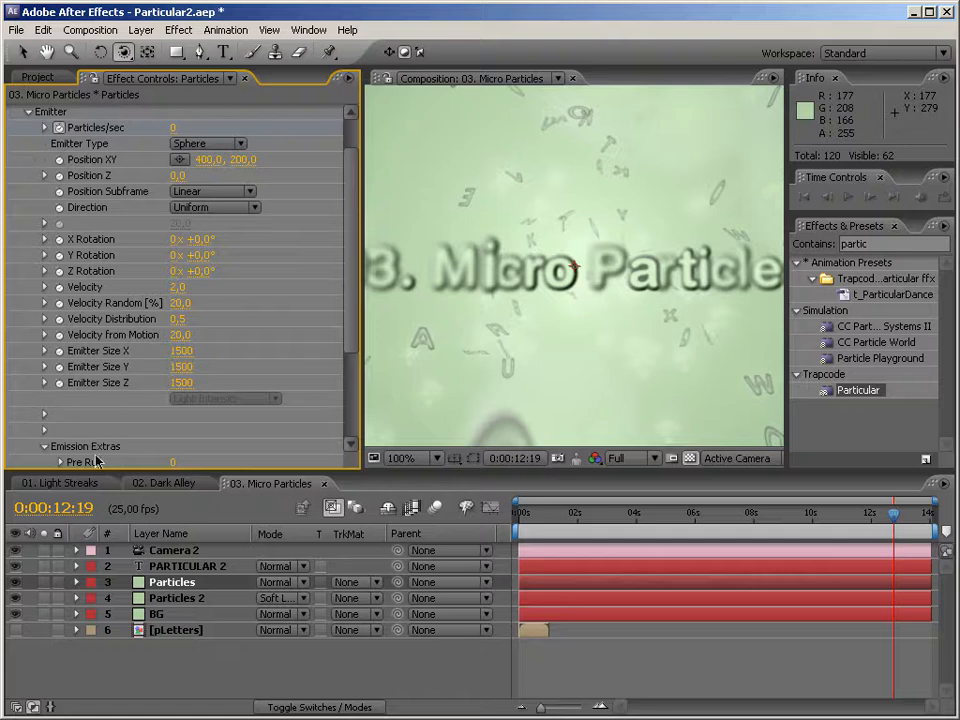
{"action": "scroll", "coordinate": [300, 356], "scroll_direction": "down", "scroll_amount": 3}
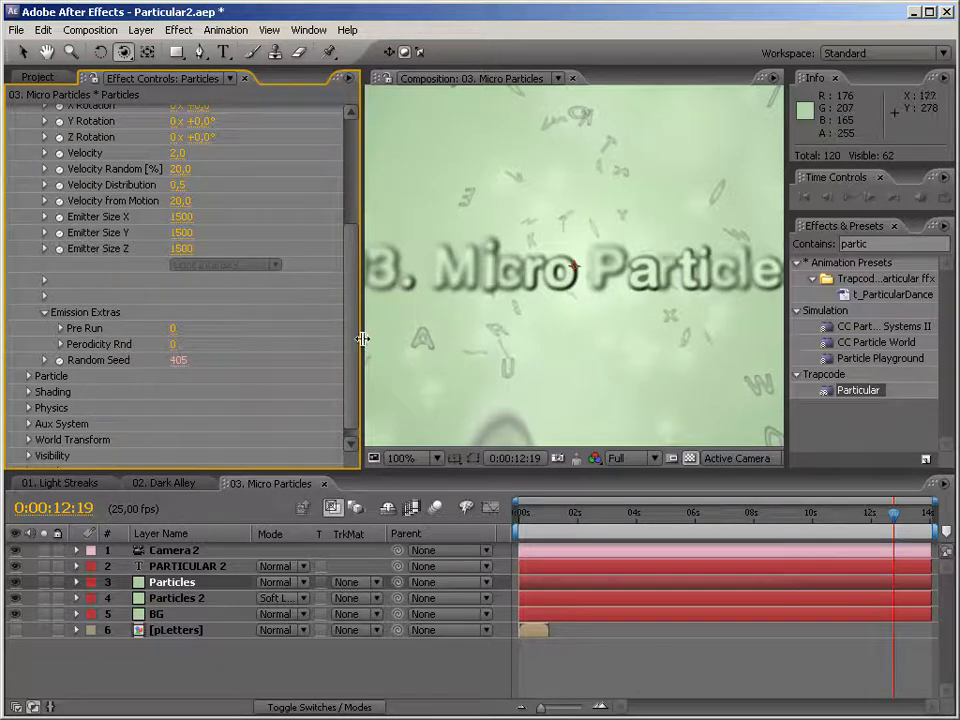
Scrub through the letter particle animation again, ending at 0:00:11:01
{"action": "left_click_drag", "start_coordinate": [362, 339], "coordinate": [63, 339]}
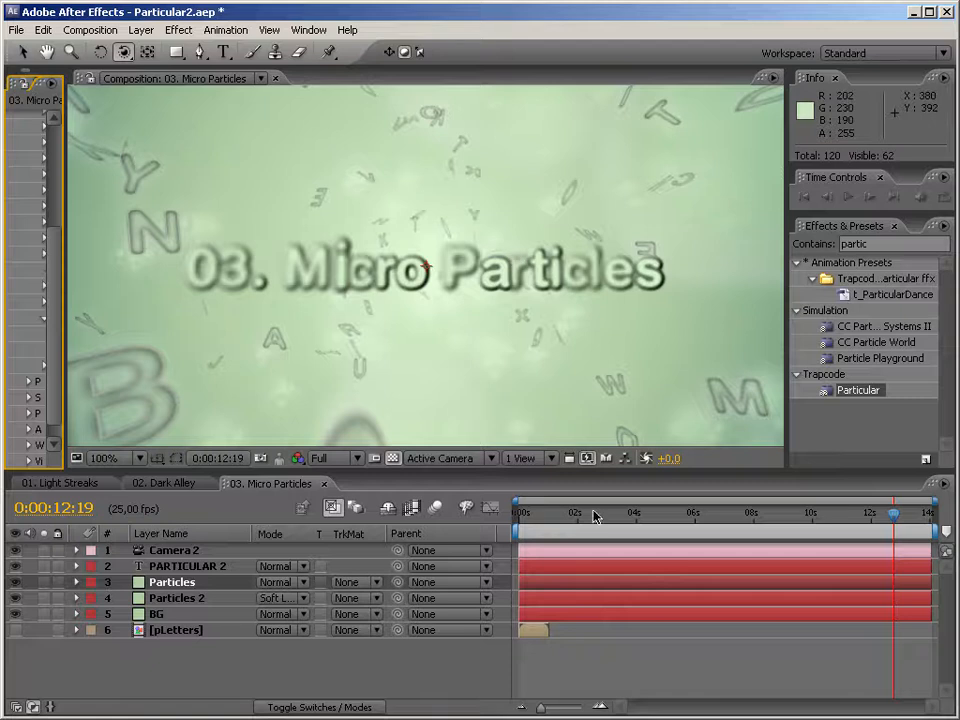
{"action": "left_click_drag", "start_coordinate": [528, 519], "coordinate": [843, 522]}
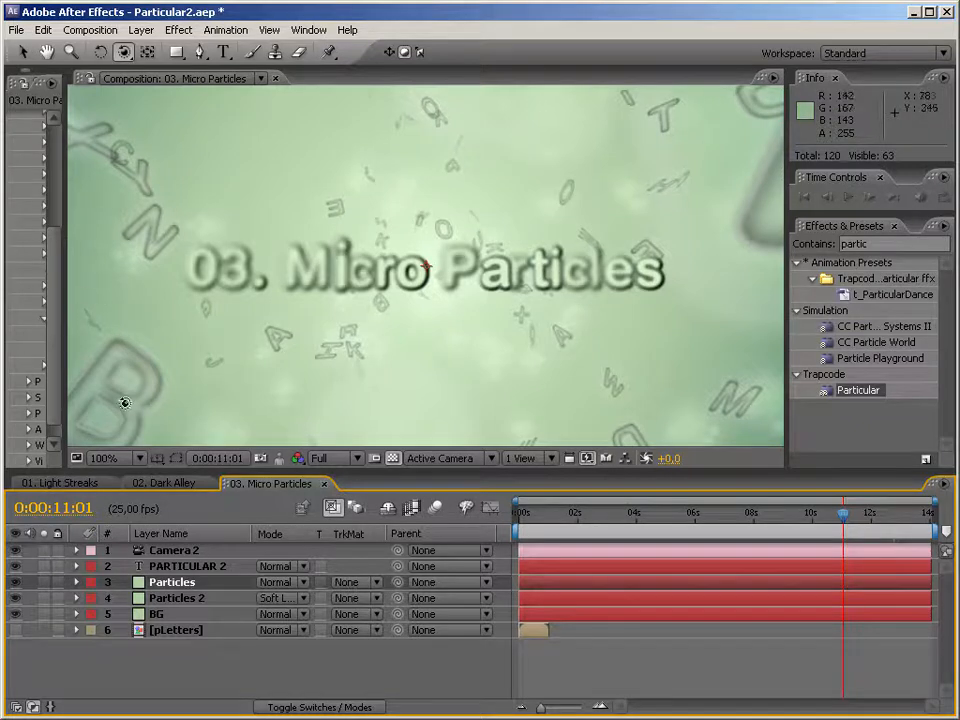
{"action": "left_click_drag", "start_coordinate": [65, 391], "coordinate": [345, 396]}
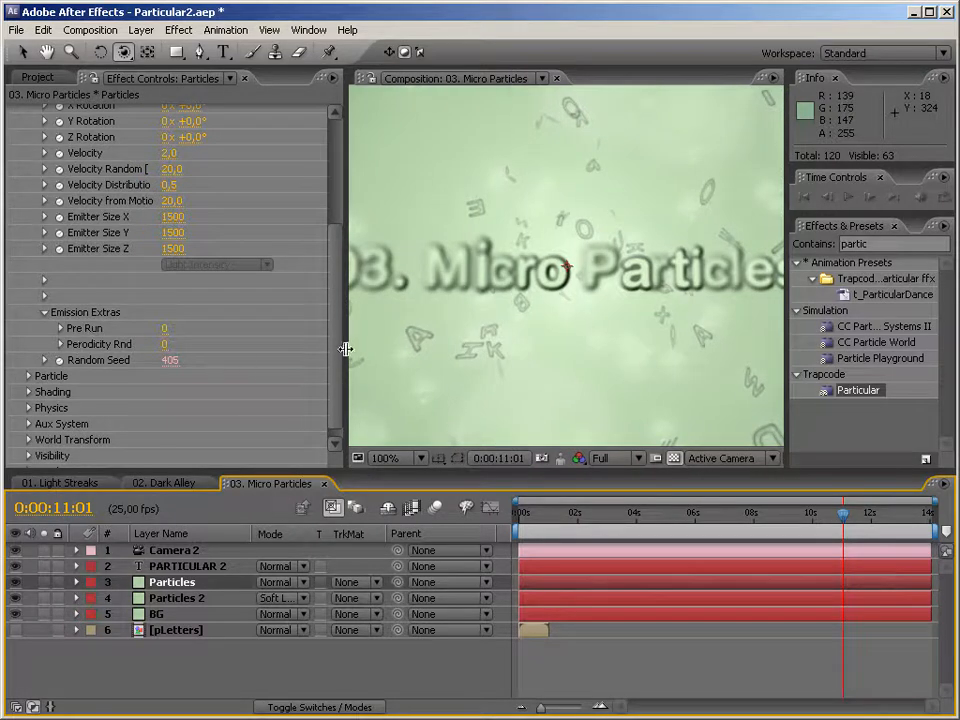
{"action": "left_click_drag", "start_coordinate": [345, 347], "coordinate": [160, 348]}
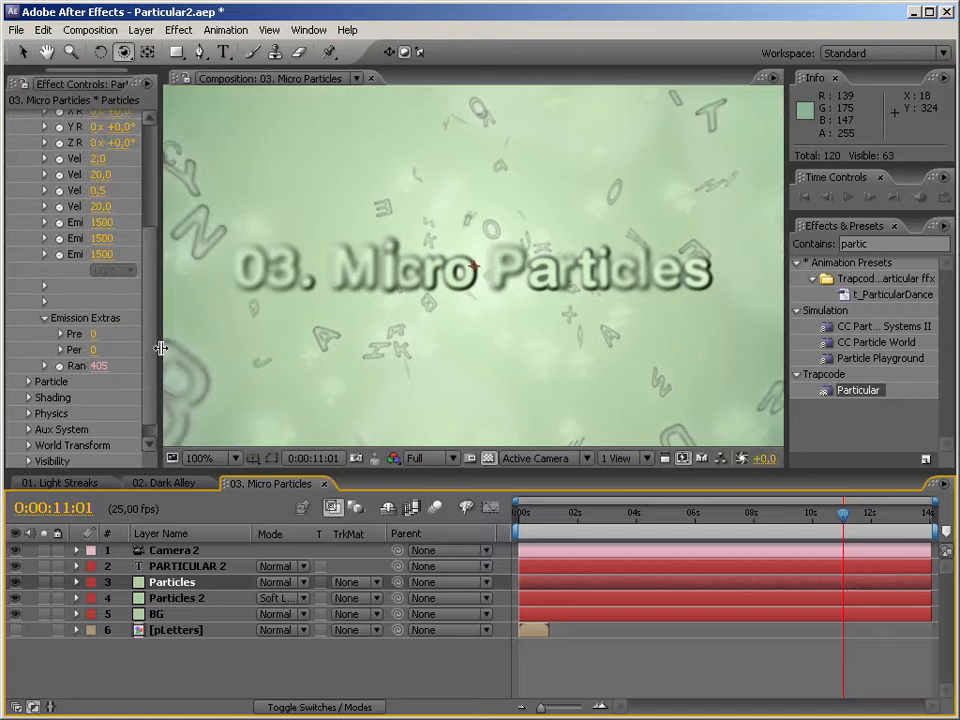
Reveal and examine the Random Seed expression on the Particles layer and the Source Text expression on the PARTICULAR 2 layer
{"action": "key", "text": "u"}
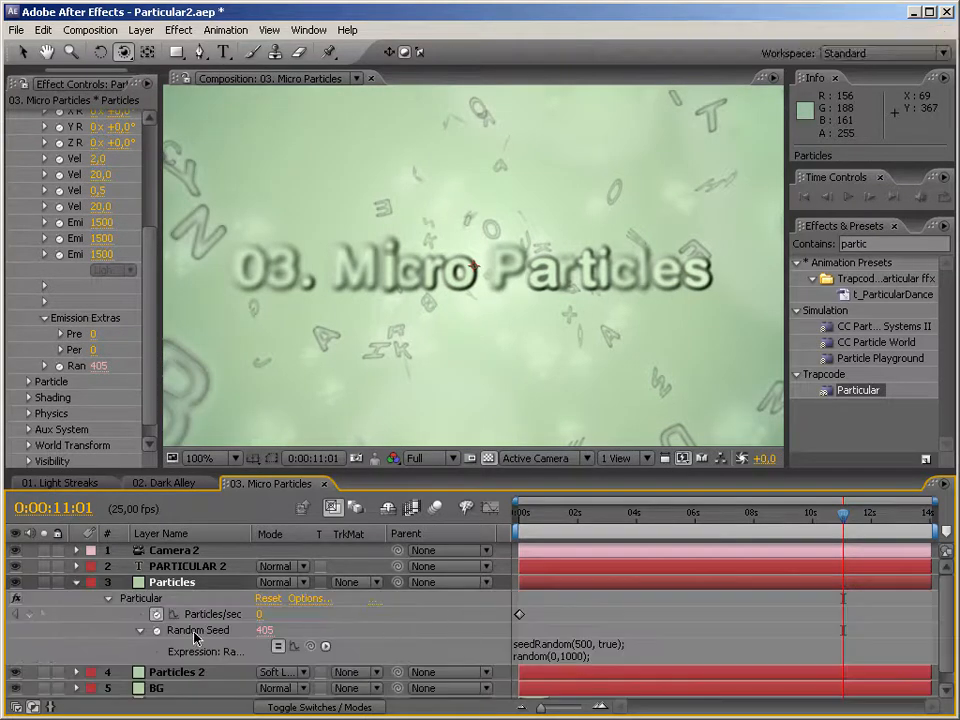
{"action": "left_click_drag", "start_coordinate": [159, 400], "coordinate": [209, 397]}
{"action": "left_click", "coordinate": [605, 645]}
{"action": "left_click", "coordinate": [595, 646]}
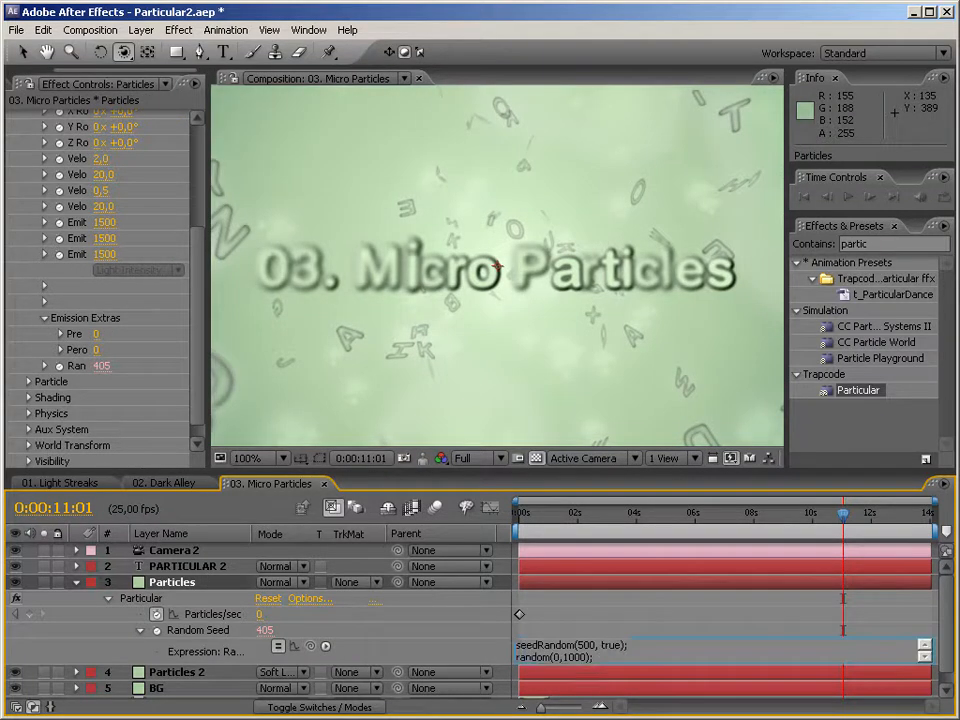
{"action": "left_click_drag", "start_coordinate": [531, 646], "coordinate": [629, 646]}
{"action": "left_click", "coordinate": [622, 650]}
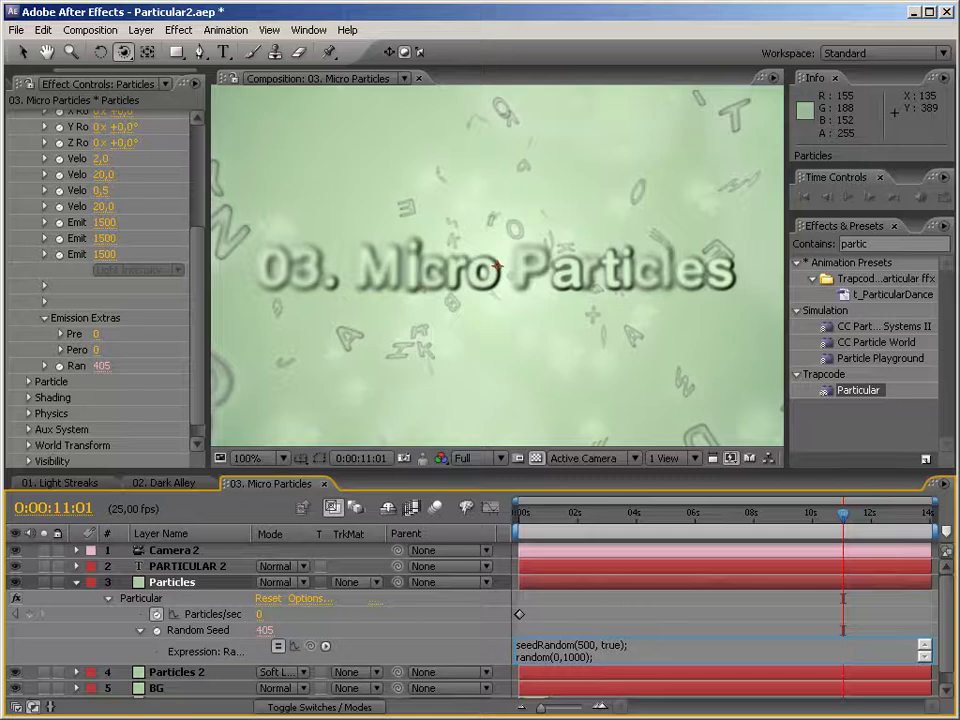
{"action": "left_click_drag", "start_coordinate": [599, 646], "coordinate": [629, 647]}
{"action": "left_click", "coordinate": [600, 647]}
{"action": "left_click_drag", "start_coordinate": [526, 657], "coordinate": [594, 657]}
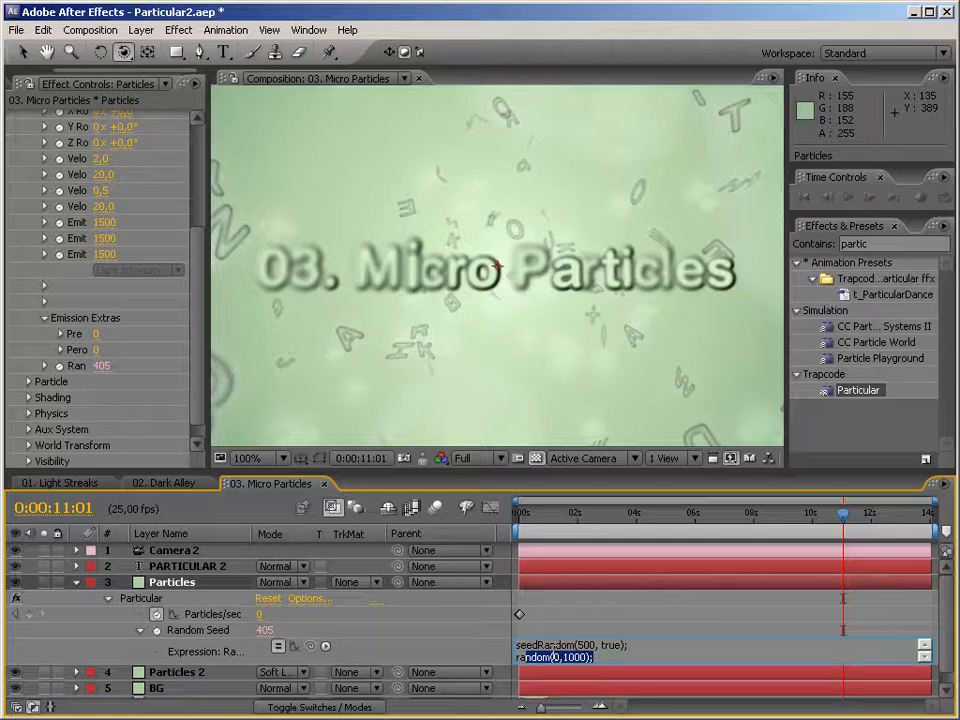
{"action": "left_click", "coordinate": [212, 567]}
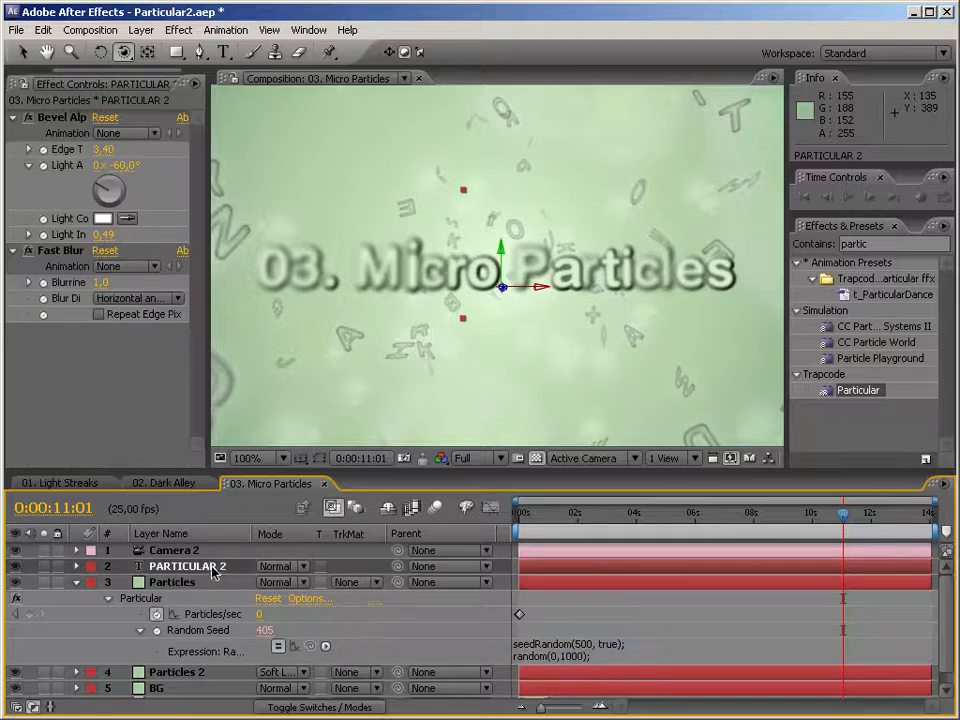
{"action": "key", "text": "u"}
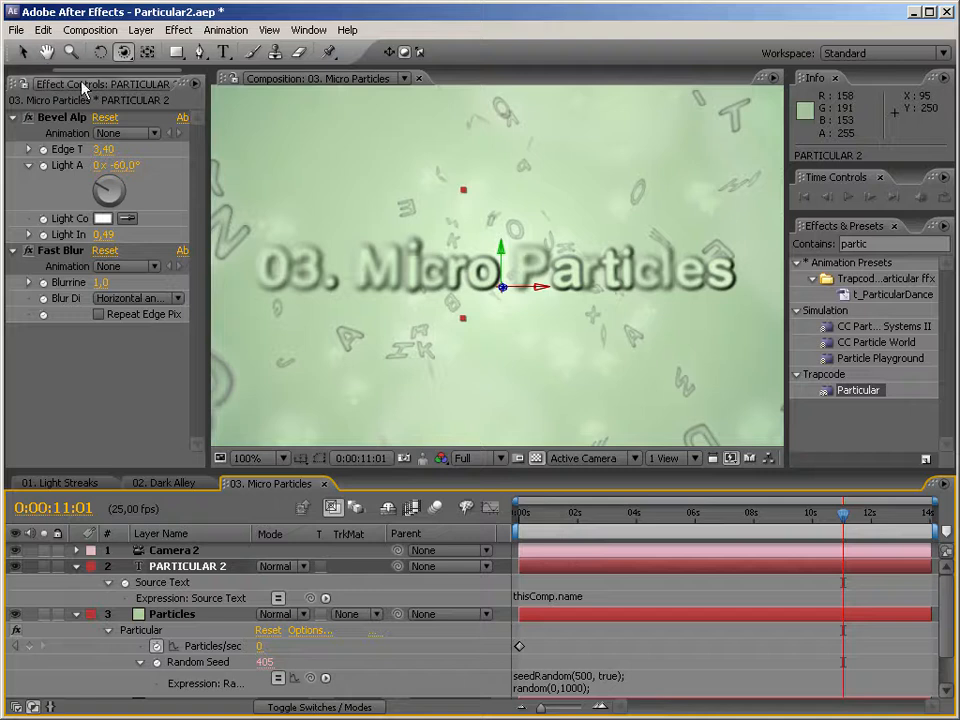
Duplicate the 03. Micro Particles composition in the project and open the copy
{"action": "left_click_drag", "start_coordinate": [77, 71], "coordinate": [45, 72]}
{"action": "left_click", "coordinate": [29, 85]}
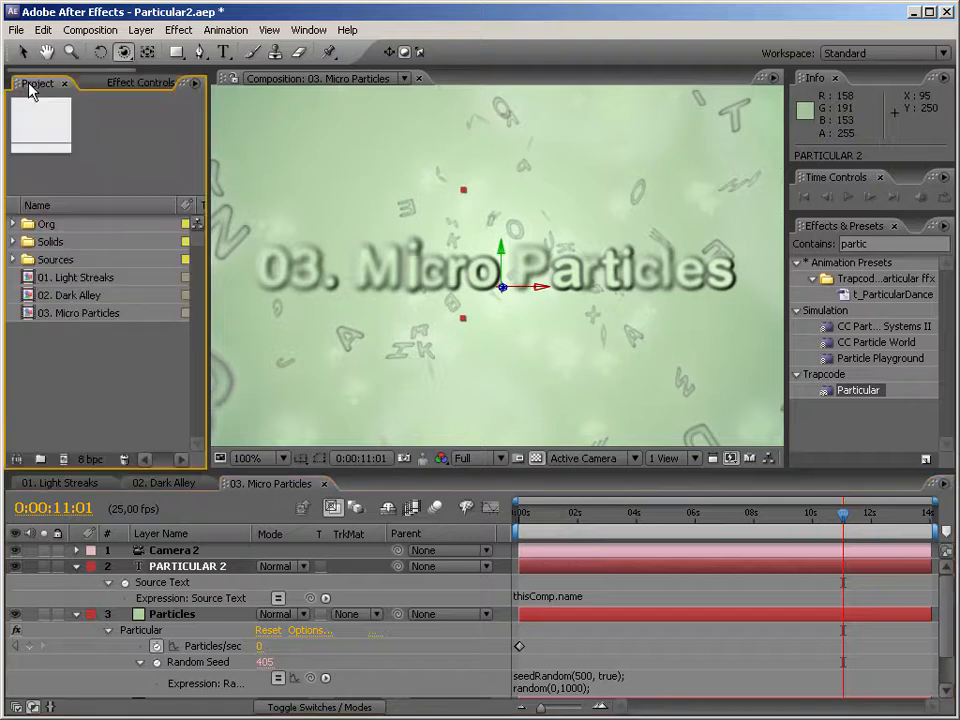
{"action": "left_click", "coordinate": [80, 314]}
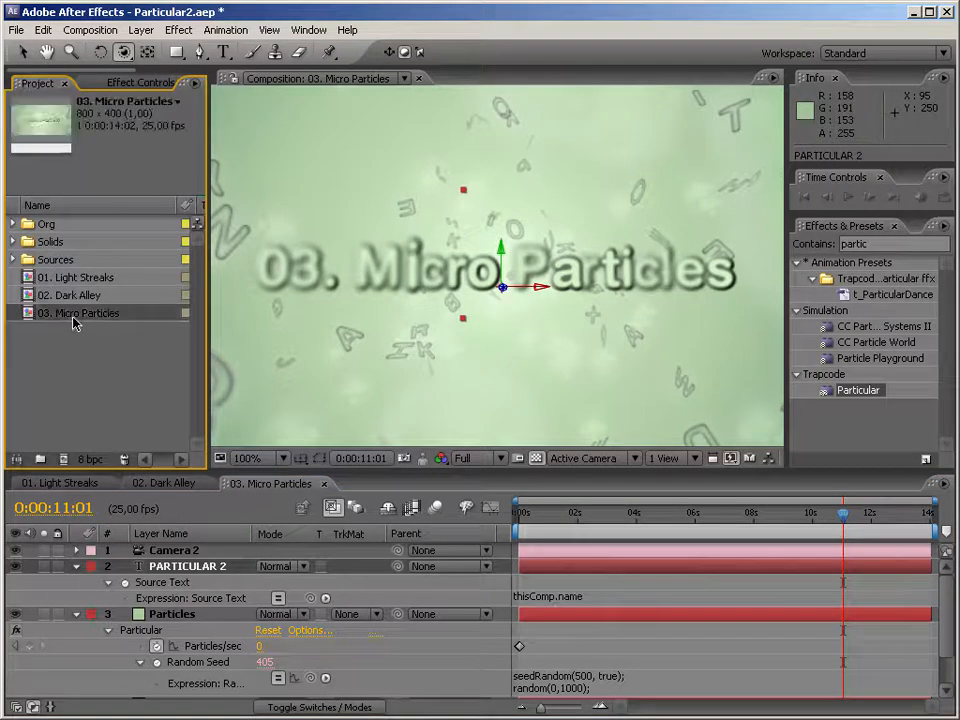
{"action": "key", "text": "ctrl+d"}
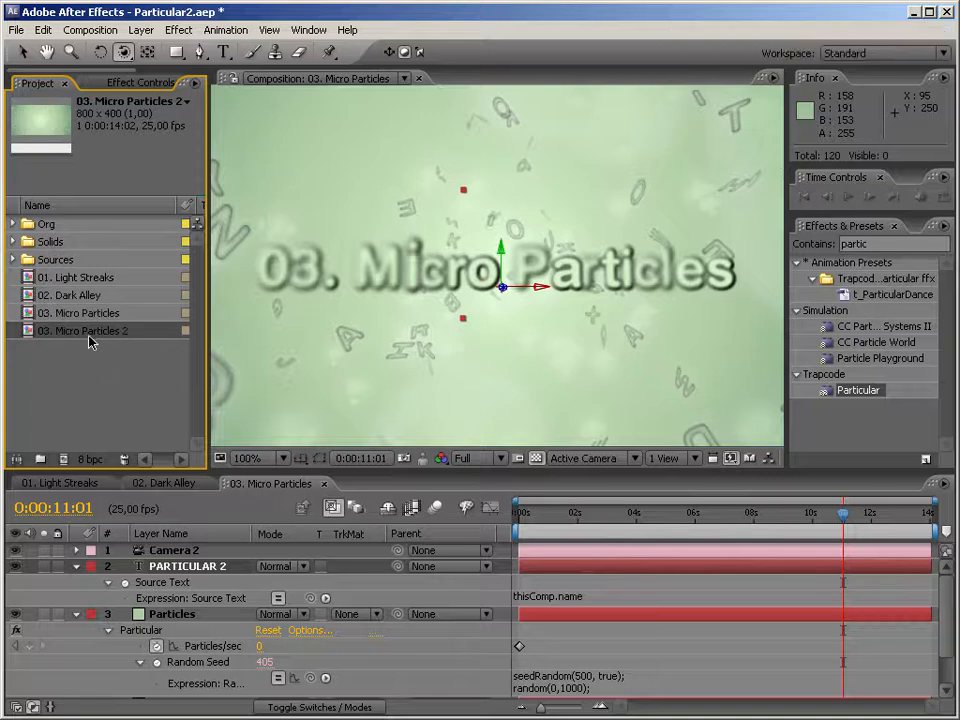
{"action": "double_click", "coordinate": [88, 340]}
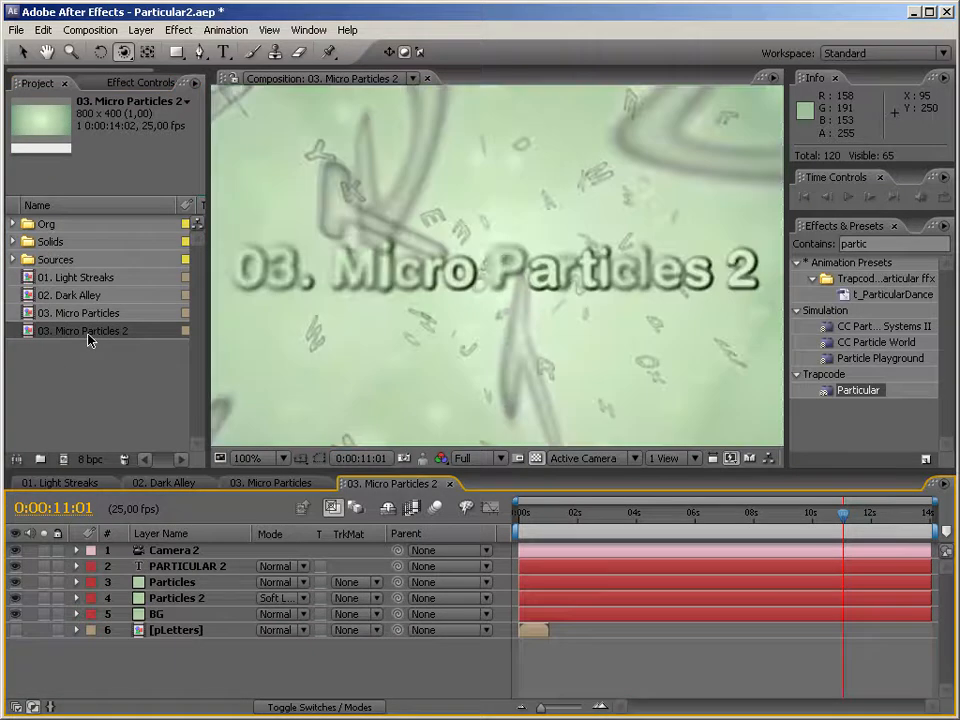
Rename the duplicated composition as "Trapcode RuleZ!"
{"action": "key", "text": "Return"}
{"action": "left_click", "coordinate": [88, 331]}
{"action": "key", "text": "Return"}
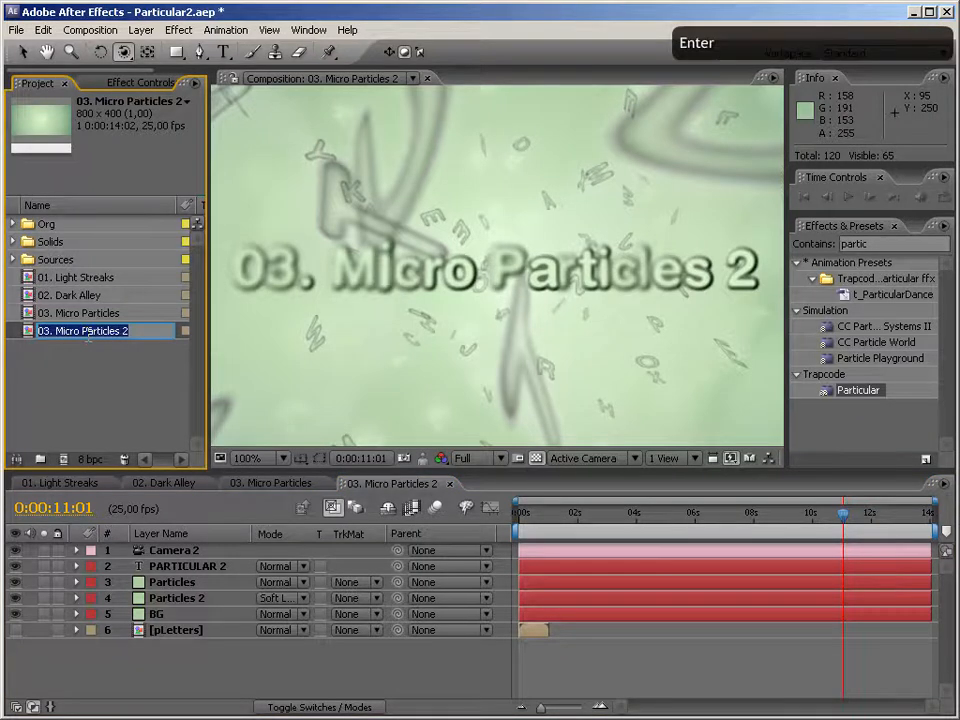
{"action": "type", "text": "Trapcode RUlz"}
{"action": "key", "text": "BackSpace"}
{"action": "key", "text": "BackSpace"}
{"action": "key", "text": "BackSpace"}
{"action": "type", "text": "uleZ!"}
{"action": "key", "text": "Return"}
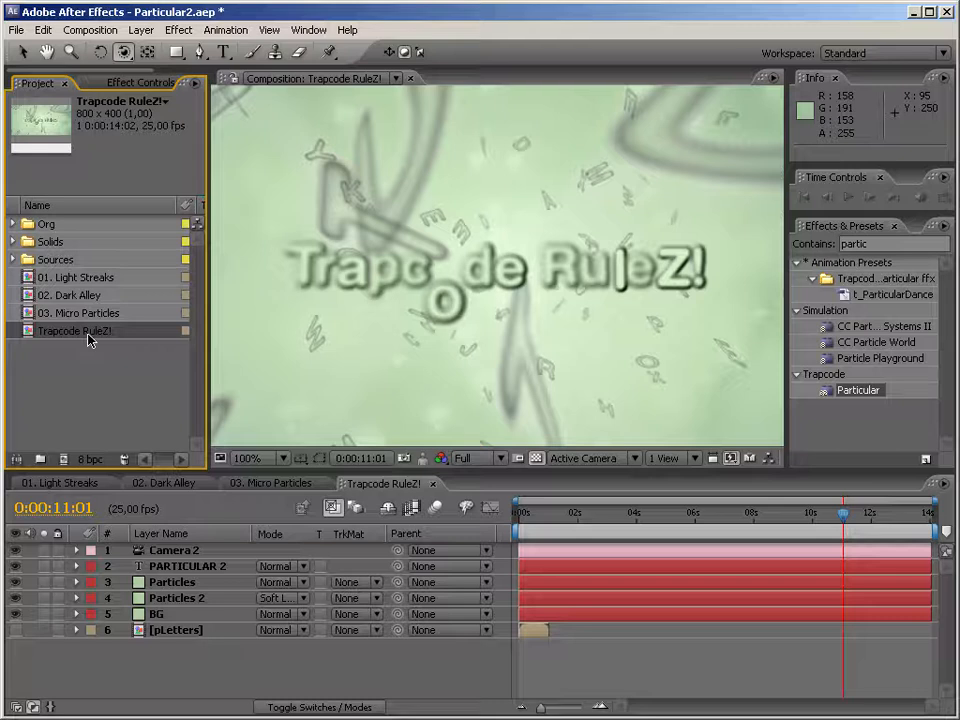
Reveal Camera 2's keyframes and orbit the camera slightly at 0:00:10:05, adjusting its Position to about 363, 222.3, -340.7
{"action": "left_click", "coordinate": [195, 554]}
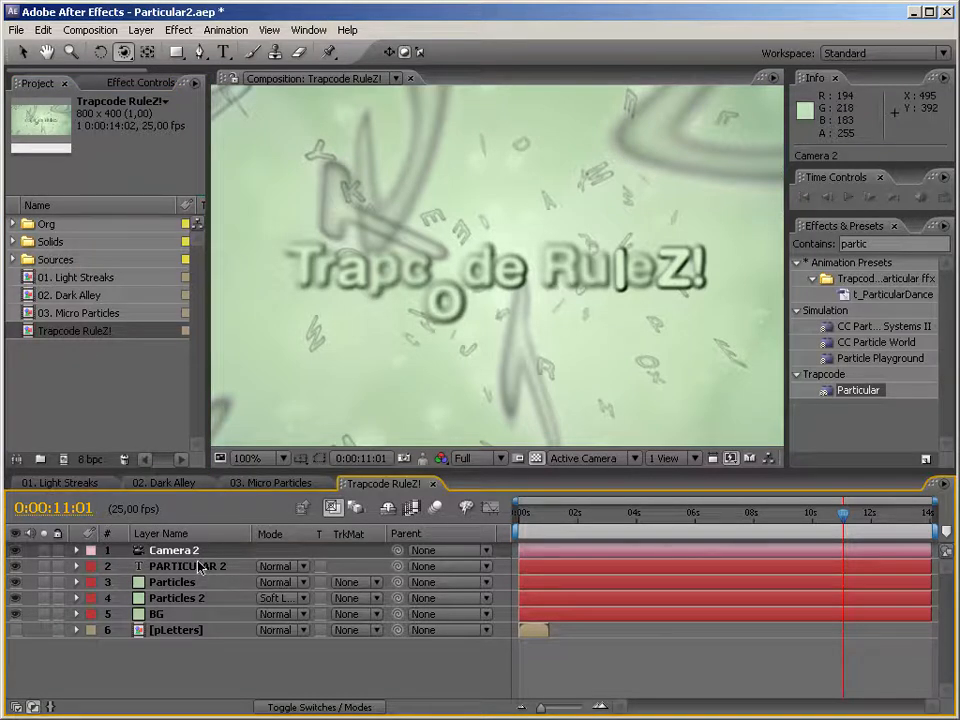
{"action": "key", "text": "u"}
{"action": "left_click", "coordinate": [817, 514]}
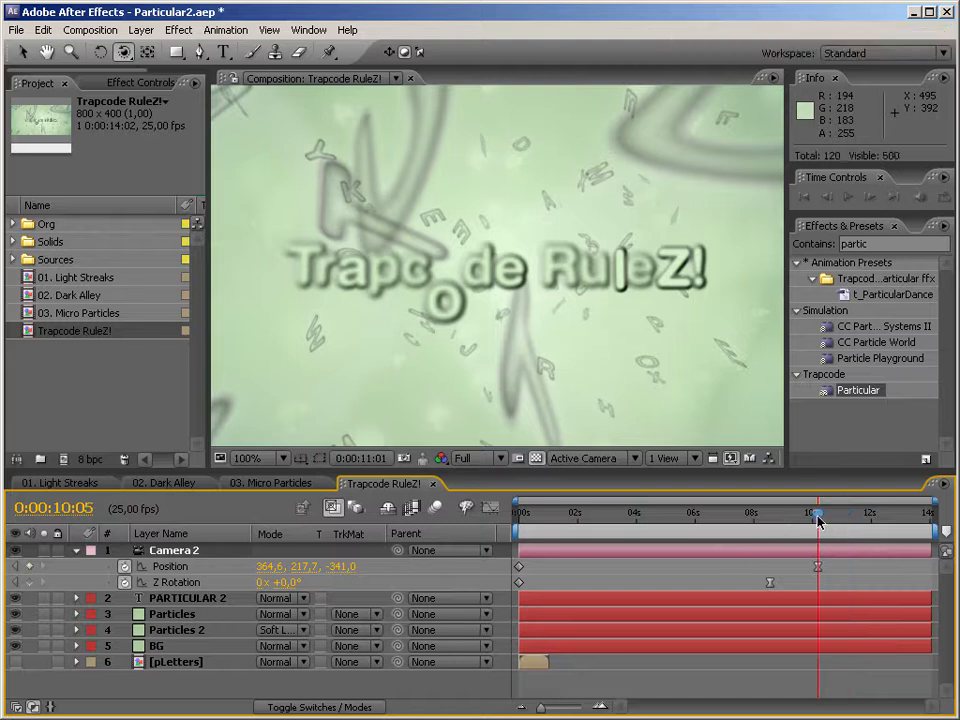
{"action": "left_click_drag", "start_coordinate": [482, 321], "coordinate": [484, 323]}
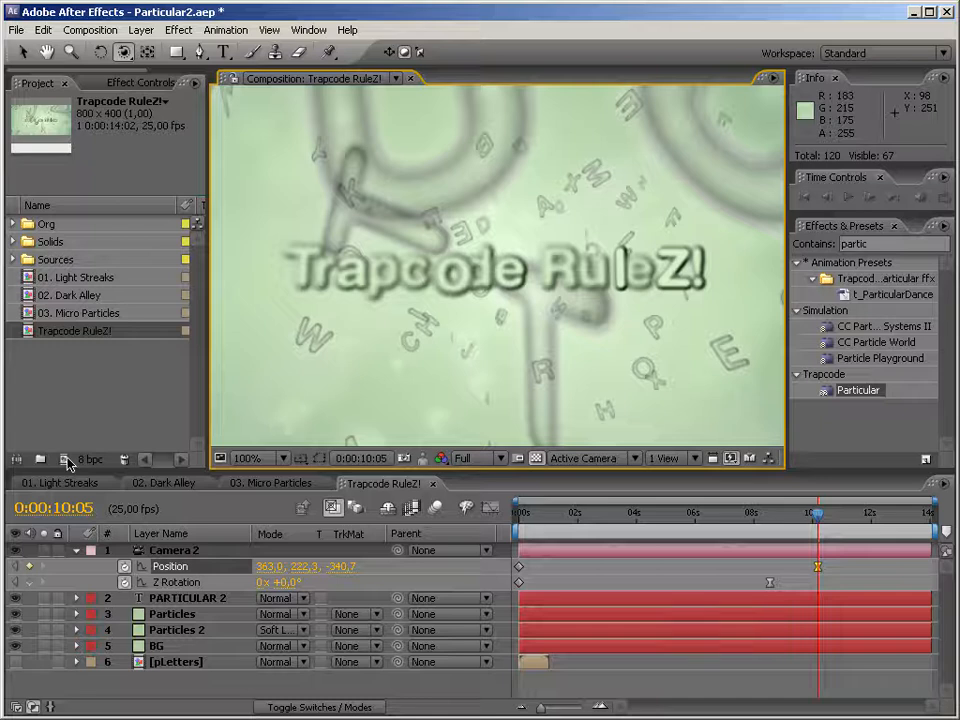
Create a composition from the abbys.mov footage in the Sources folder and scrub through it to preview the underwater background
{"action": "left_click", "coordinate": [13, 259]}
{"action": "left_click_drag", "start_coordinate": [80, 313], "coordinate": [62, 458]}
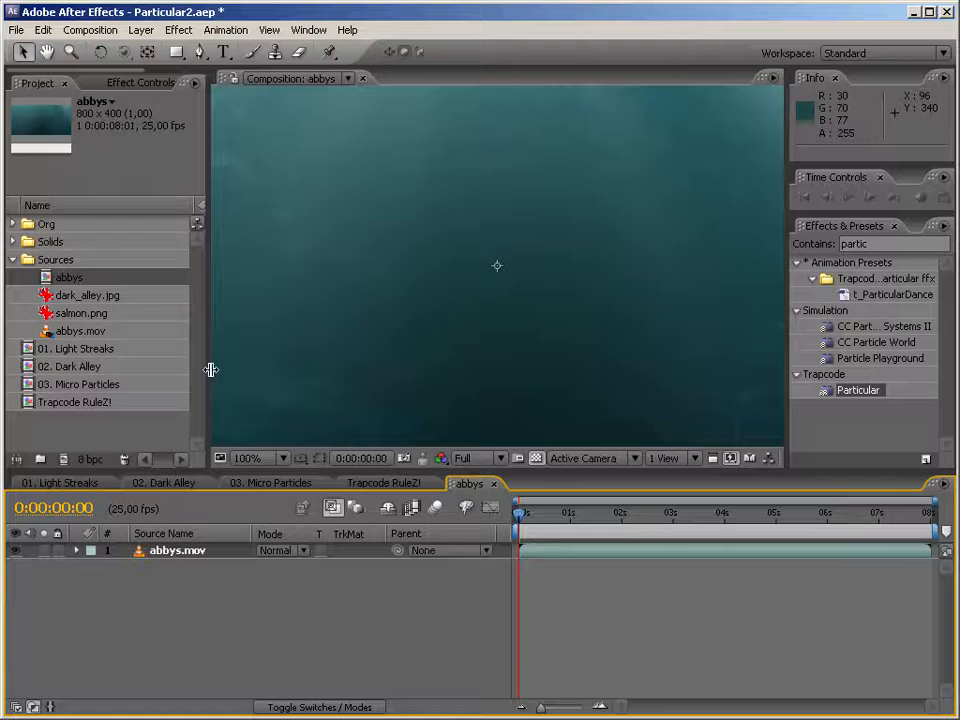
{"action": "left_click_drag", "start_coordinate": [211, 370], "coordinate": [130, 362]}
{"action": "left_click", "coordinate": [548, 518]}
{"action": "left_click_drag", "start_coordinate": [548, 518], "coordinate": [510, 511]}
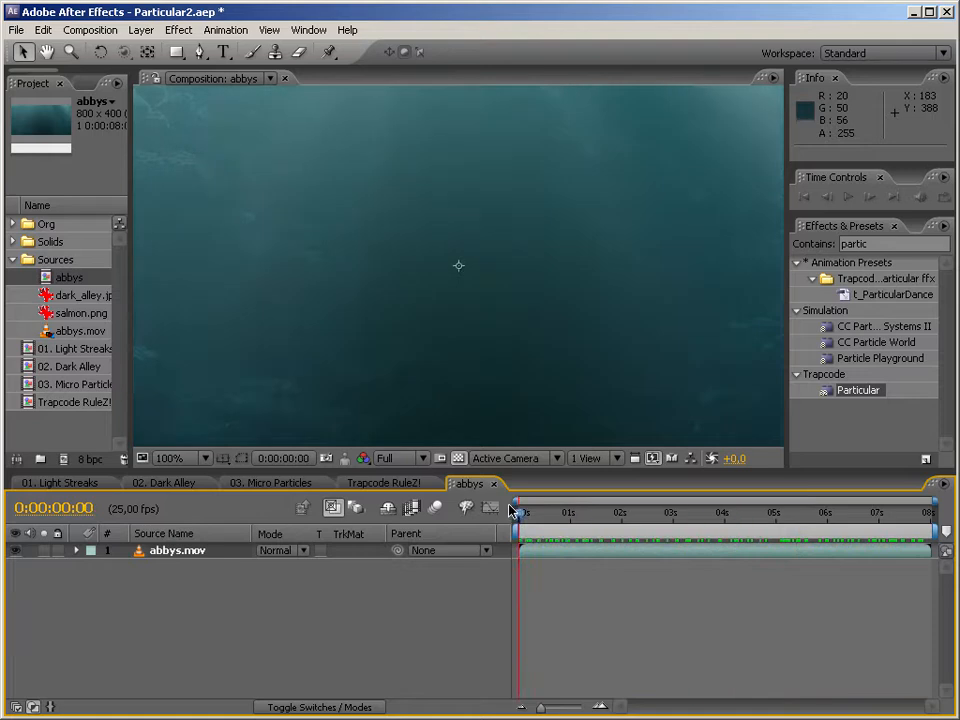
{"action": "left_click", "coordinate": [802, 513]}
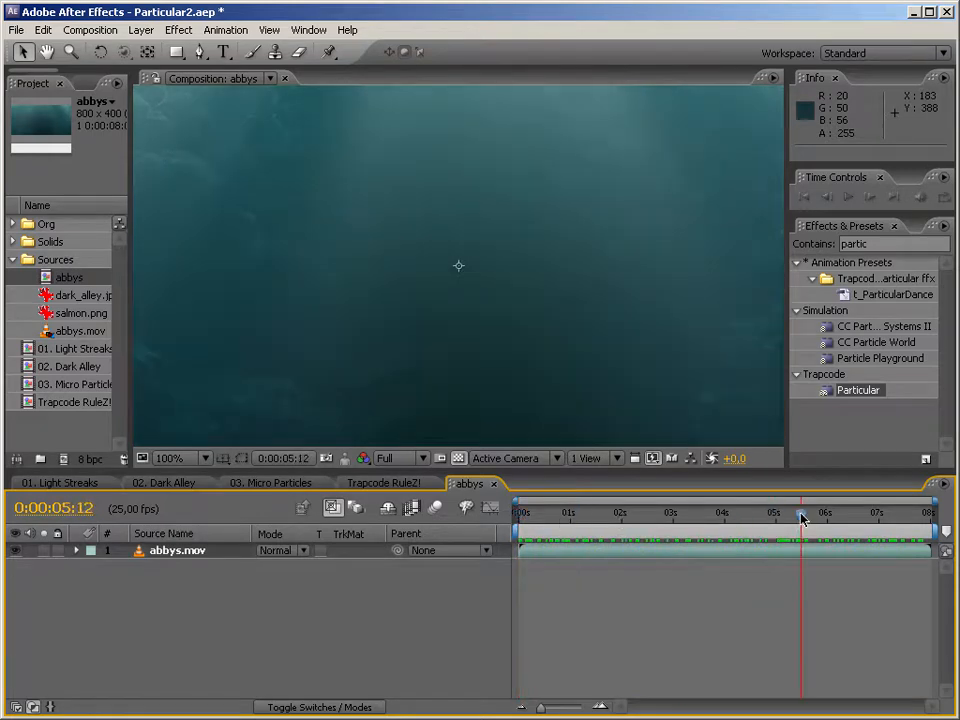
{"action": "left_click_drag", "start_coordinate": [802, 513], "coordinate": [595, 513]}
Add a new solid above abbys.mov, apply the Trapcode Particular effect to it, and widen its effect settings for editing
{"action": "right_click", "coordinate": [280, 611]}
{"action": "mouse_move", "coordinate": [310, 615]}
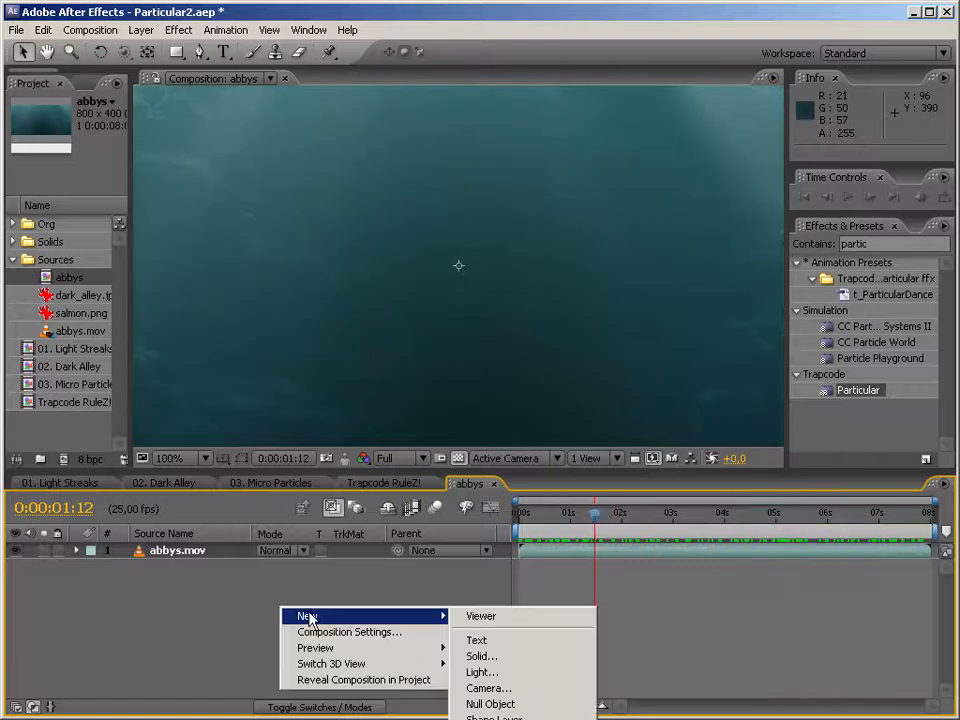
{"action": "left_click", "coordinate": [500, 656]}
{"action": "left_click", "coordinate": [486, 421]}
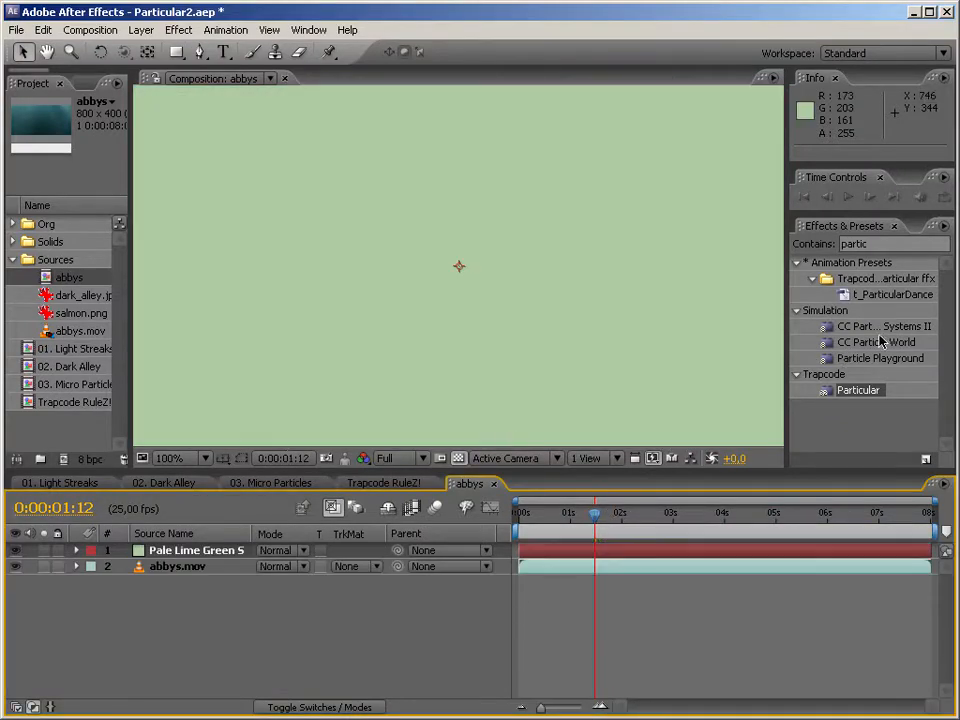
{"action": "double_click", "coordinate": [857, 392]}
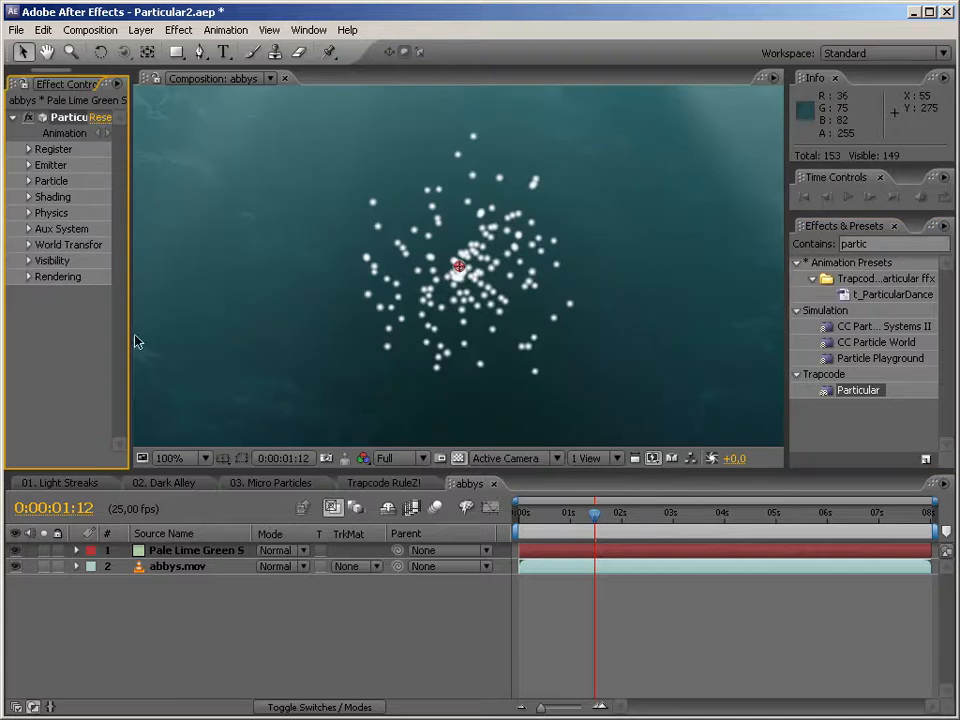
{"action": "left_click_drag", "start_coordinate": [128, 345], "coordinate": [343, 345]}
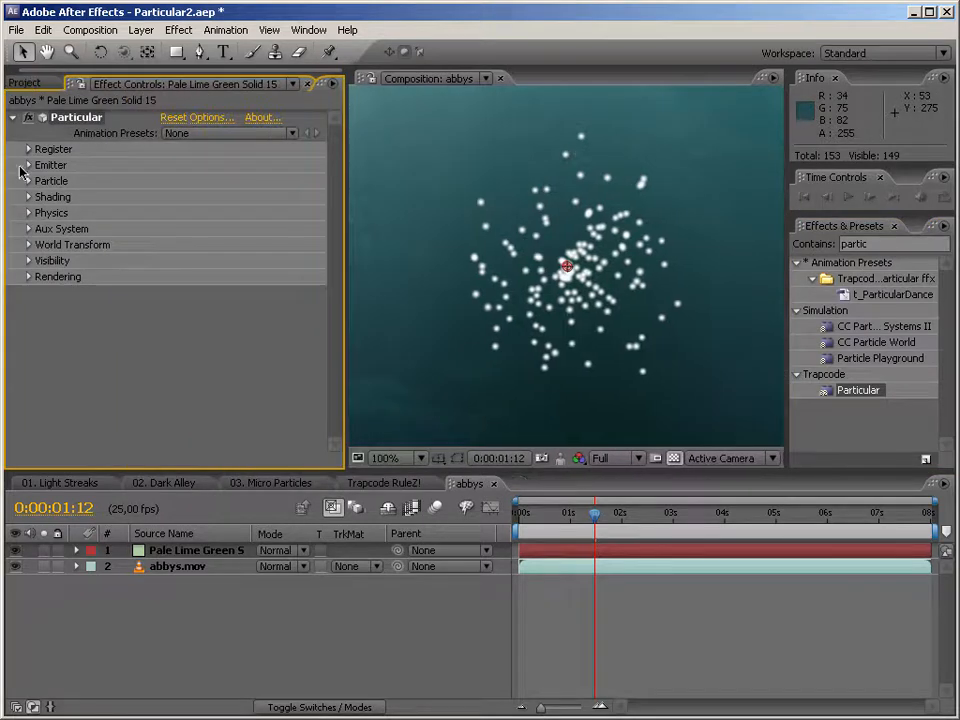
Set the emitter's Velocity, Velocity Random, Velocity Distribution and Velocity from Motion all to 0
{"action": "left_click", "coordinate": [30, 164]}
{"action": "left_click", "coordinate": [171, 293]}
{"action": "type", "text": "0"}
{"action": "key", "text": "Tab"}
{"action": "type", "text": "0"}
{"action": "key", "text": "Tab"}
{"action": "type", "text": "0"}
{"action": "key", "text": "Tab"}
{"action": "type", "text": "0"}
{"action": "key", "text": "Tab"}
{"action": "key", "text": "Return"}
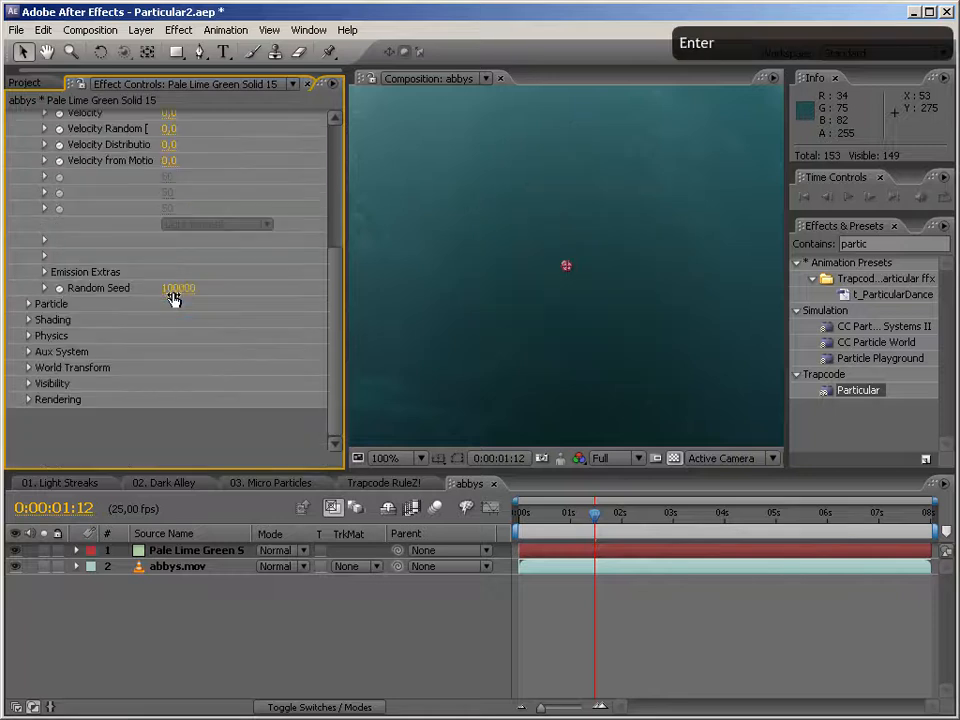
Change the emitter type to Sphere and set Emitter Size X, Y and Z to 300
{"action": "left_click_drag", "start_coordinate": [333, 294], "coordinate": [335, 155]}
{"action": "left_click", "coordinate": [212, 197]}
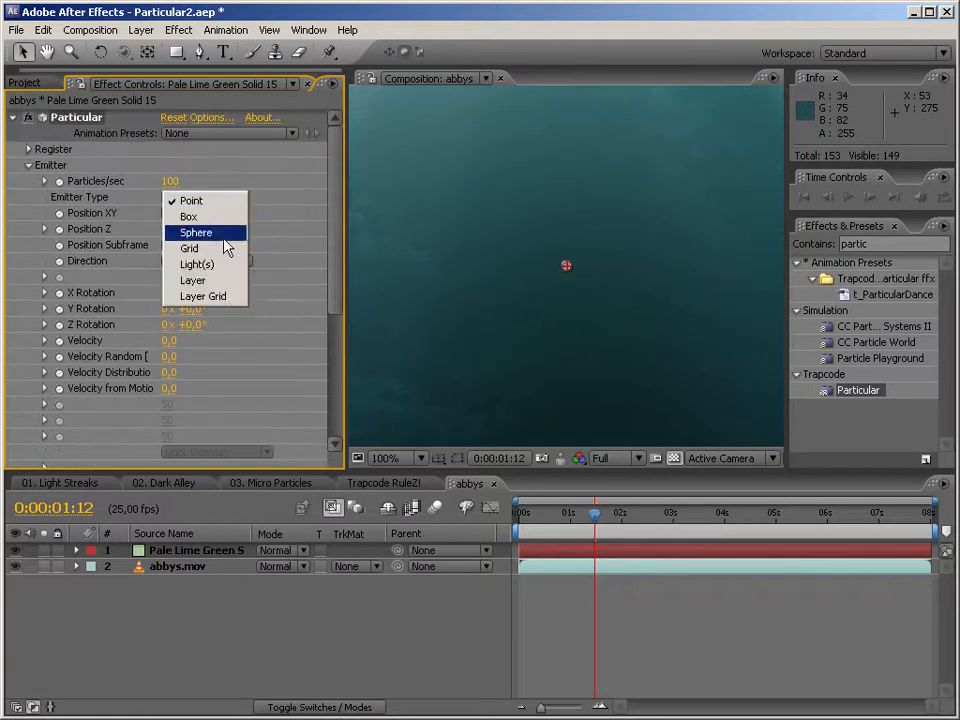
{"action": "left_click", "coordinate": [222, 237]}
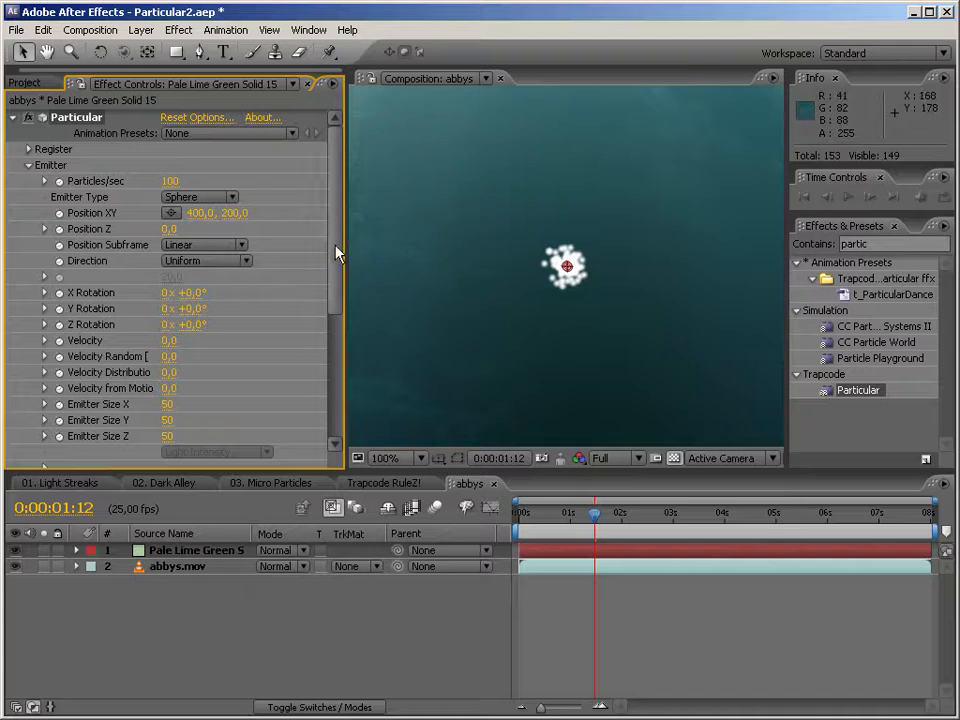
{"action": "scroll", "coordinate": [265, 292], "scroll_direction": "down", "scroll_amount": 2}
{"action": "left_click", "coordinate": [166, 344]}
{"action": "type", "text": "300"}
{"action": "key", "text": "Tab"}
{"action": "type", "text": "300"}
{"action": "key", "text": "Tab"}
{"action": "type", "text": "300"}
{"action": "key", "text": "Return"}
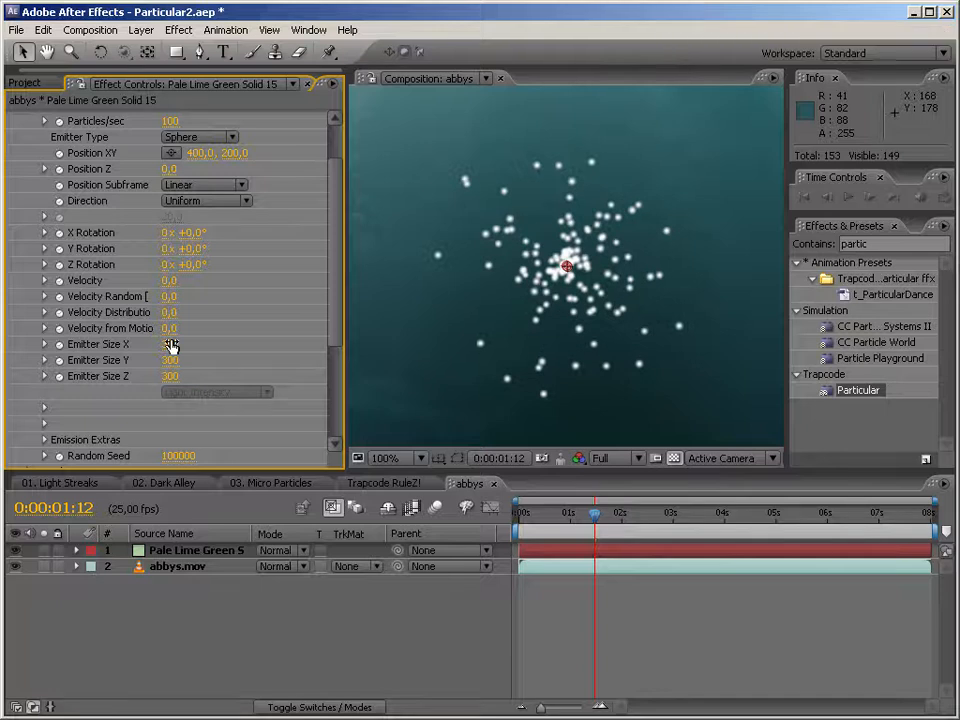
Keyframe Particles/sec at 600 on frame 0:00:00:00 and 0 on the following frame, and scrub to check the particle burst
{"action": "left_click", "coordinate": [582, 515]}
{"action": "left_click_drag", "start_coordinate": [582, 520], "coordinate": [473, 515]}
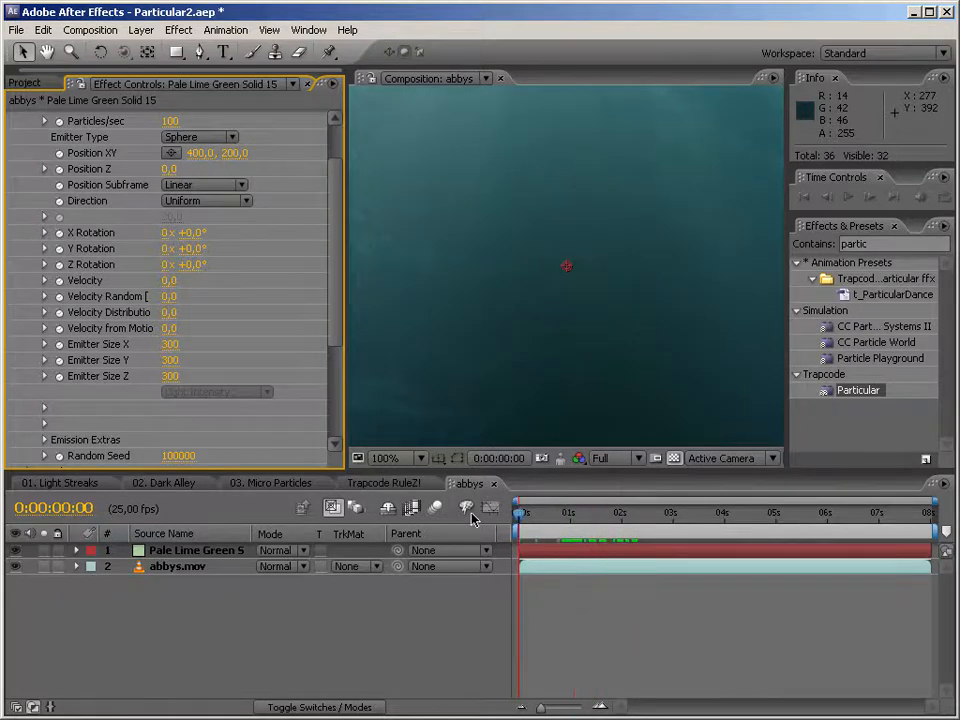
{"action": "left_click", "coordinate": [59, 121]}
{"action": "left_click", "coordinate": [171, 121]}
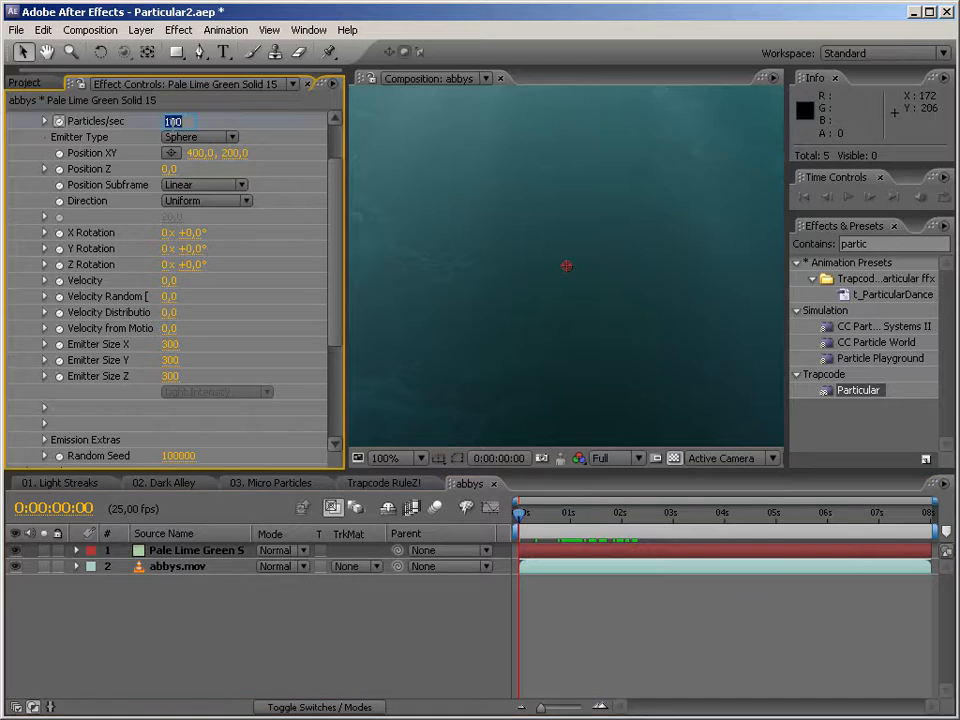
{"action": "type", "text": "600"}
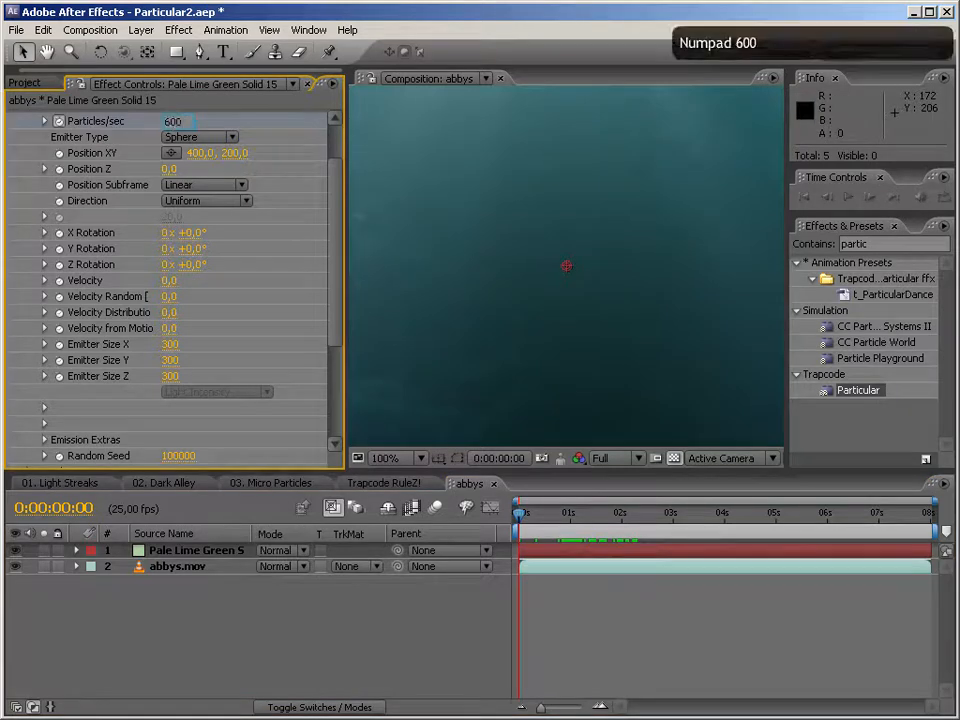
{"action": "key", "text": "Return"}
{"action": "key", "text": "Page_Down"}
{"action": "left_click", "coordinate": [171, 124]}
{"action": "type", "text": "0"}
{"action": "key", "text": "Return"}
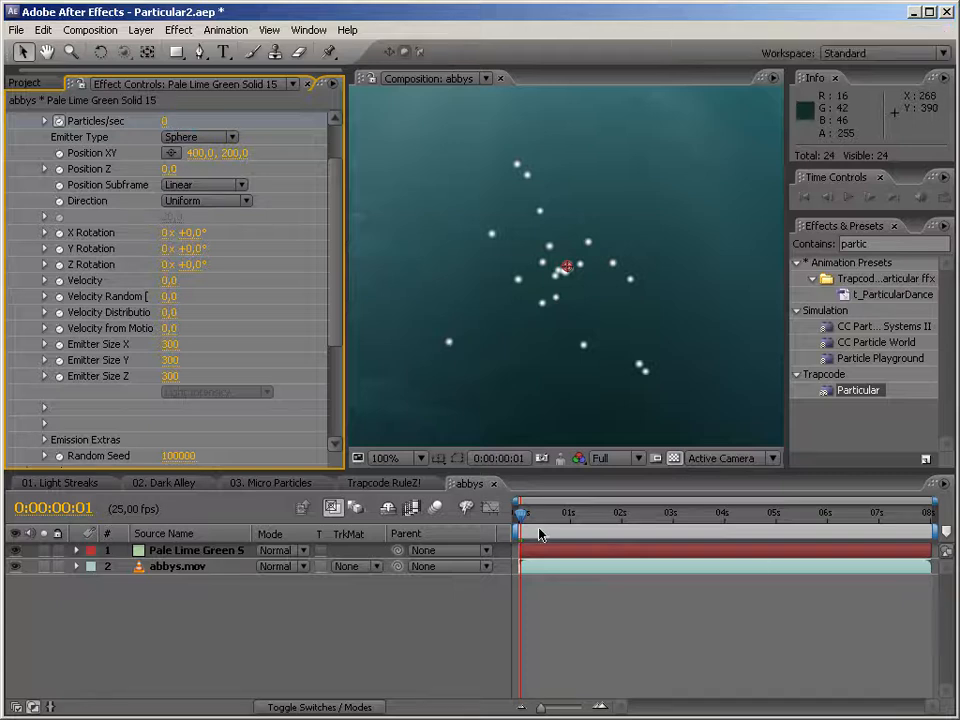
{"action": "left_click_drag", "start_coordinate": [545, 512], "coordinate": [625, 512]}
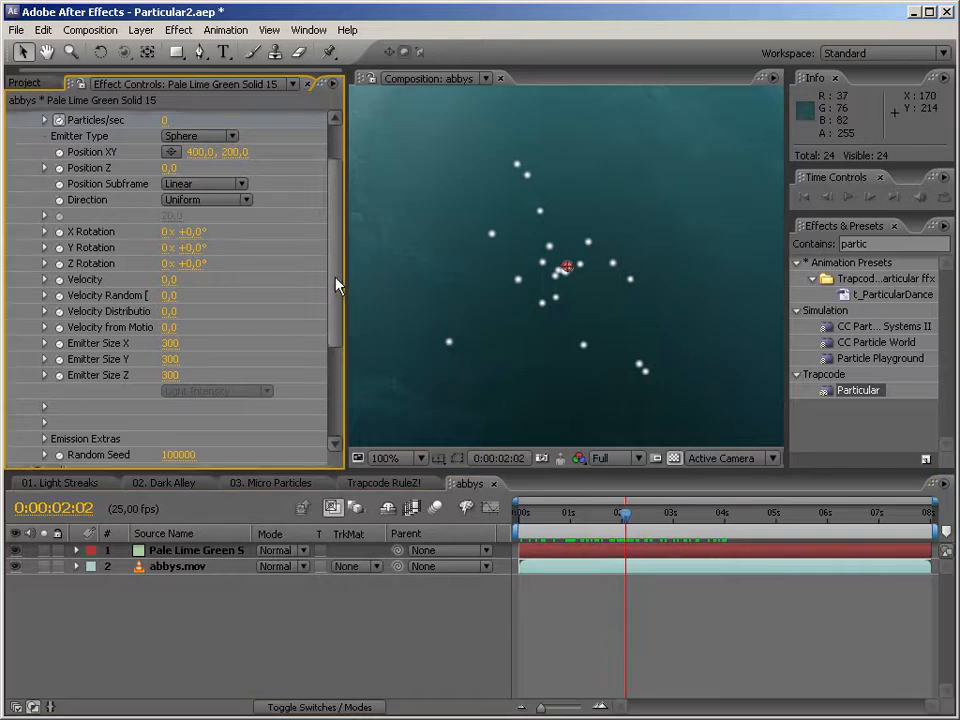
Set the particle Life to 10 seconds and scrub the timeline to check how long the particles last
{"action": "scroll", "coordinate": [300, 320], "scroll_direction": "down", "scroll_amount": 5}
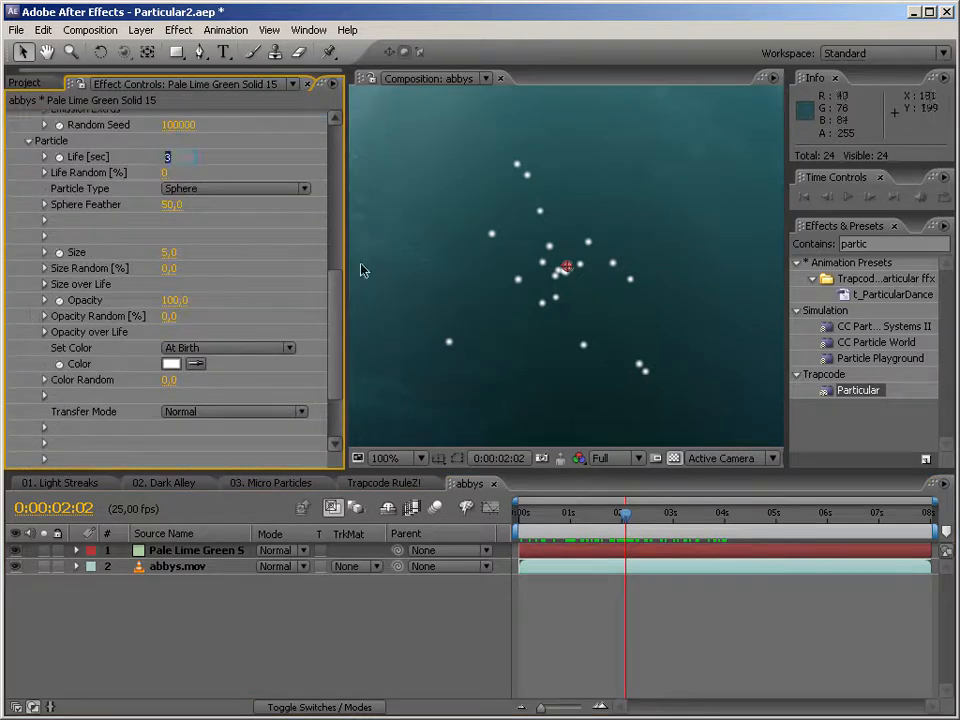
{"action": "type", "text": "10"}
{"action": "key", "text": "Return"}
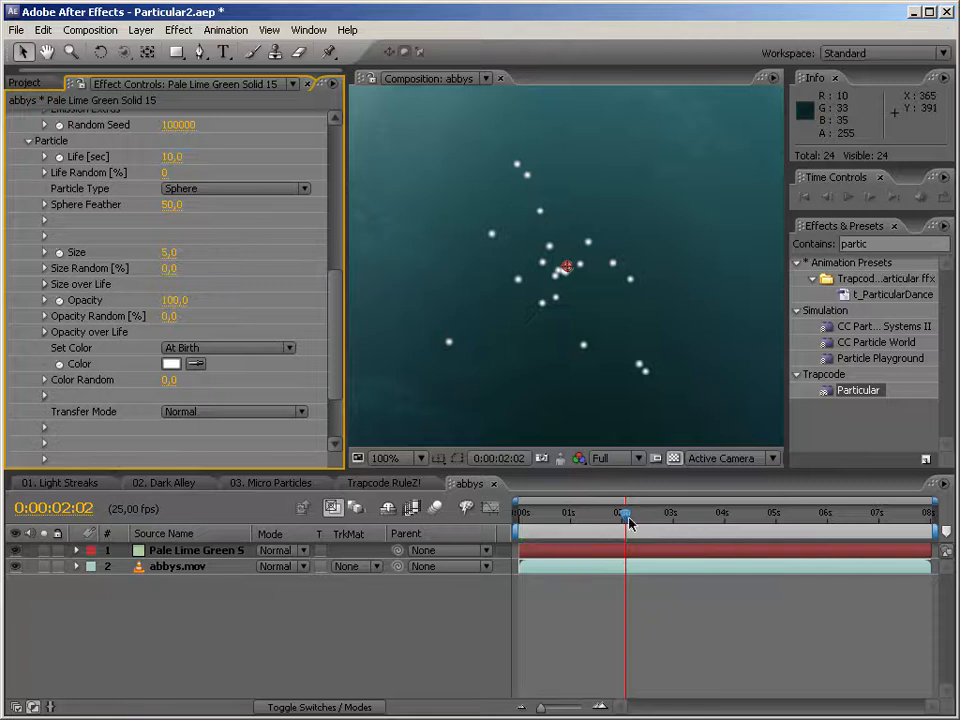
{"action": "left_click_drag", "start_coordinate": [634, 521], "coordinate": [610, 517]}
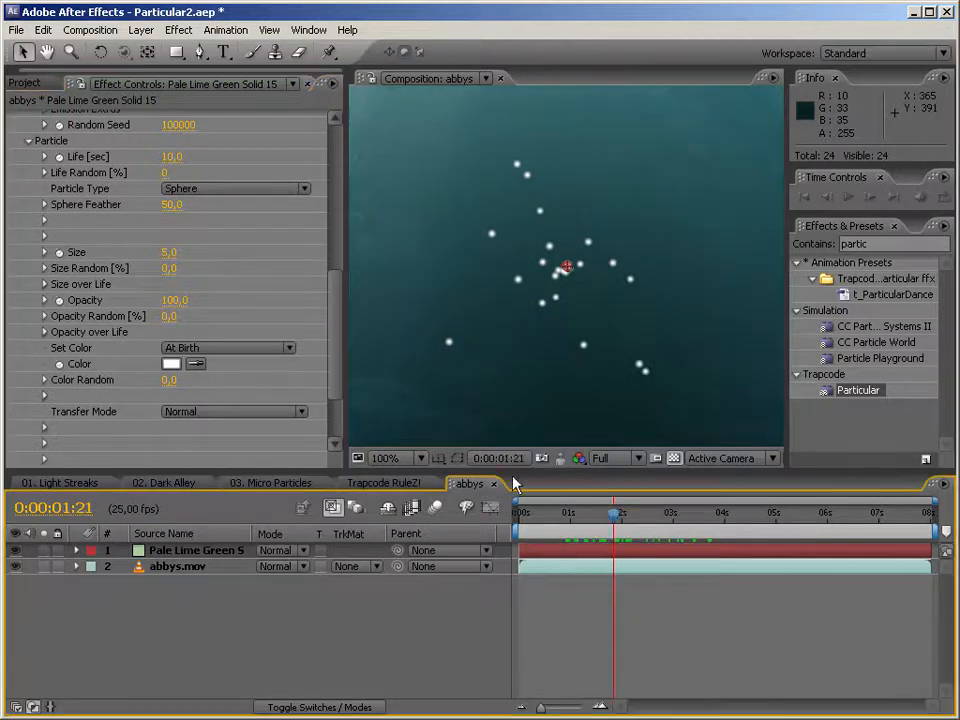
Set the starting Particles/sec keyframe at the beginning of the composition to 700
{"action": "left_click_drag", "start_coordinate": [336, 321], "coordinate": [336, 140]}
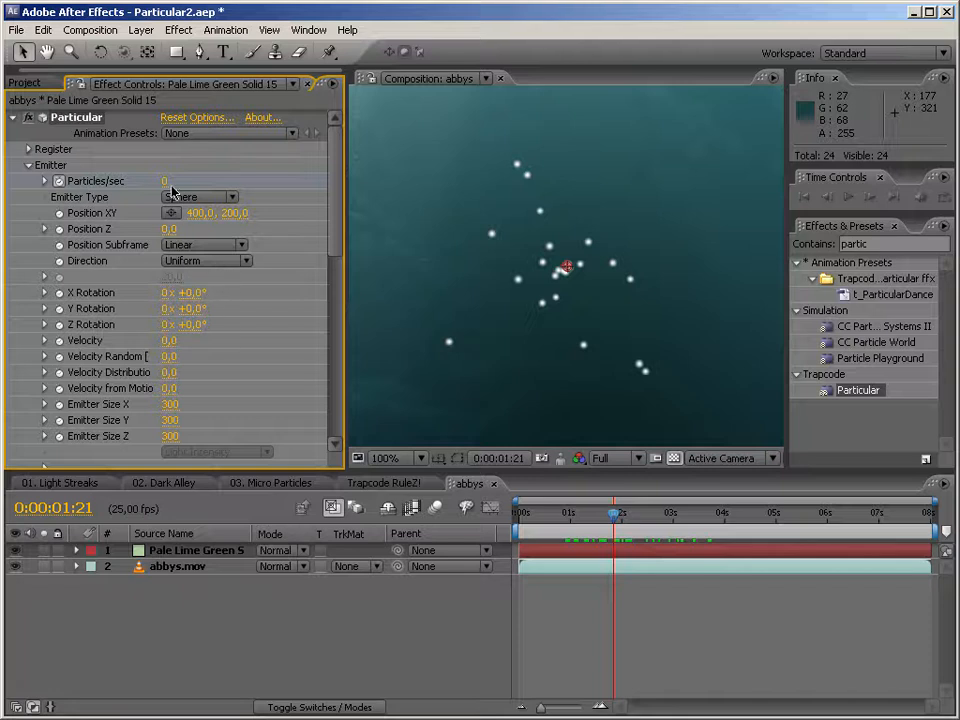
{"action": "key", "text": "Home"}
{"action": "type", "text": "700"}
{"action": "key", "text": "Return"}
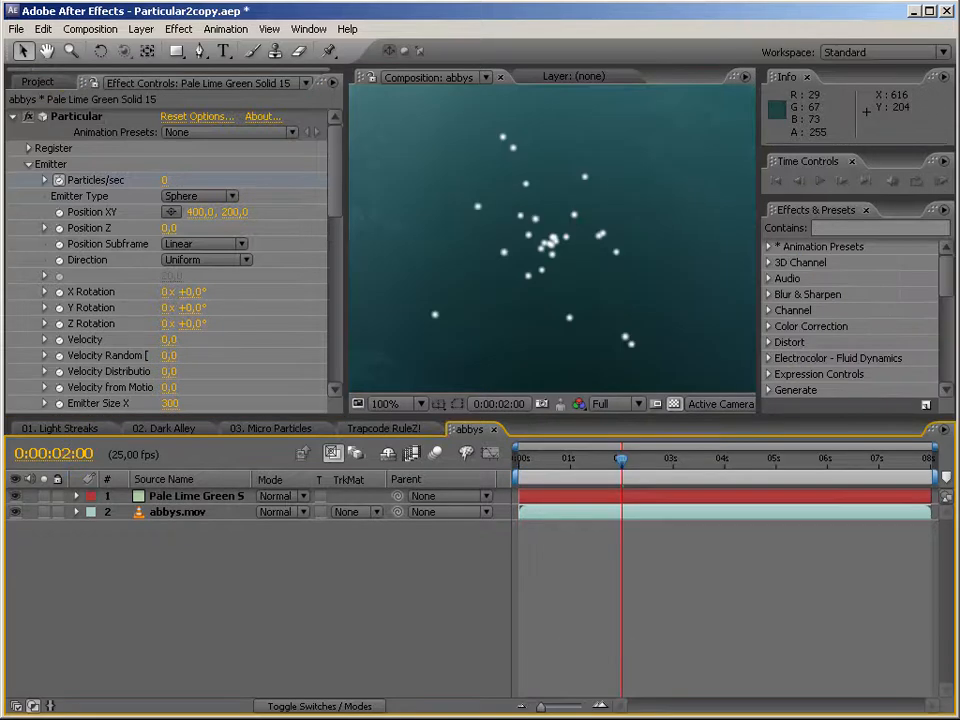
Rename the abbys composition in the project as "04. Salmon"
{"action": "left_click", "coordinate": [39, 83]}
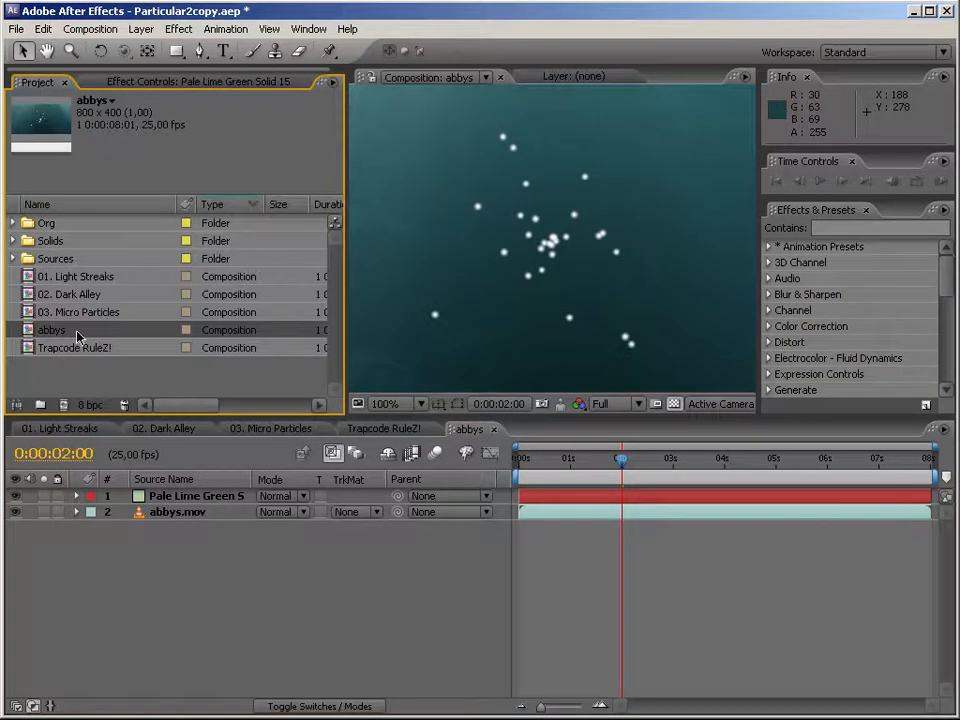
{"action": "key", "text": "Return"}
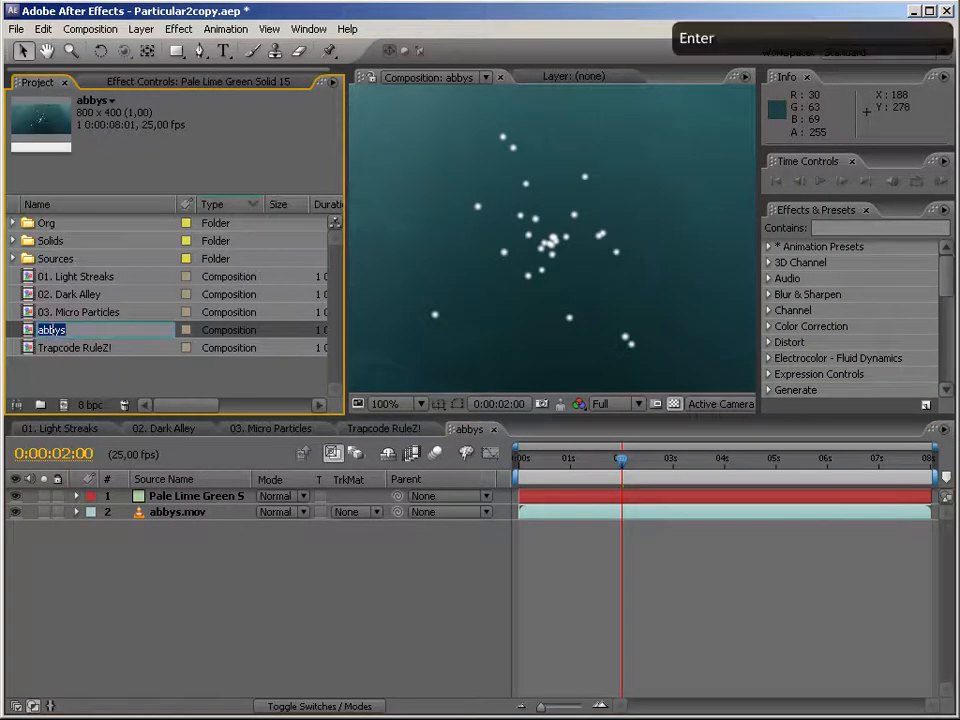
{"action": "type", "text": "04"}
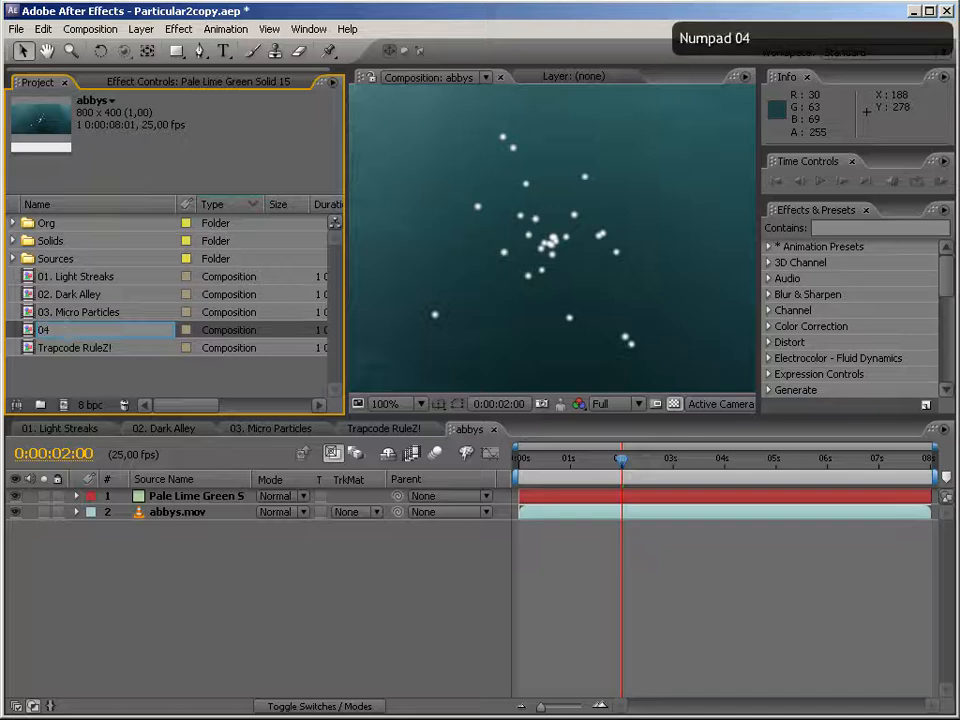
{"action": "type", "text": ". Salmon"}
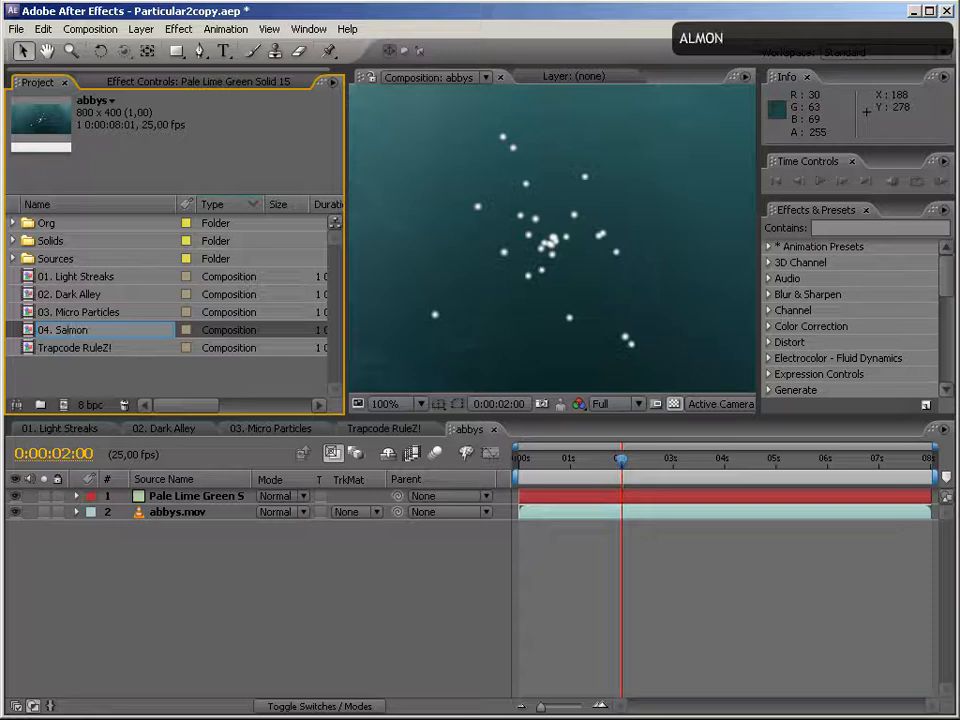
{"action": "left_click", "coordinate": [55, 335]}
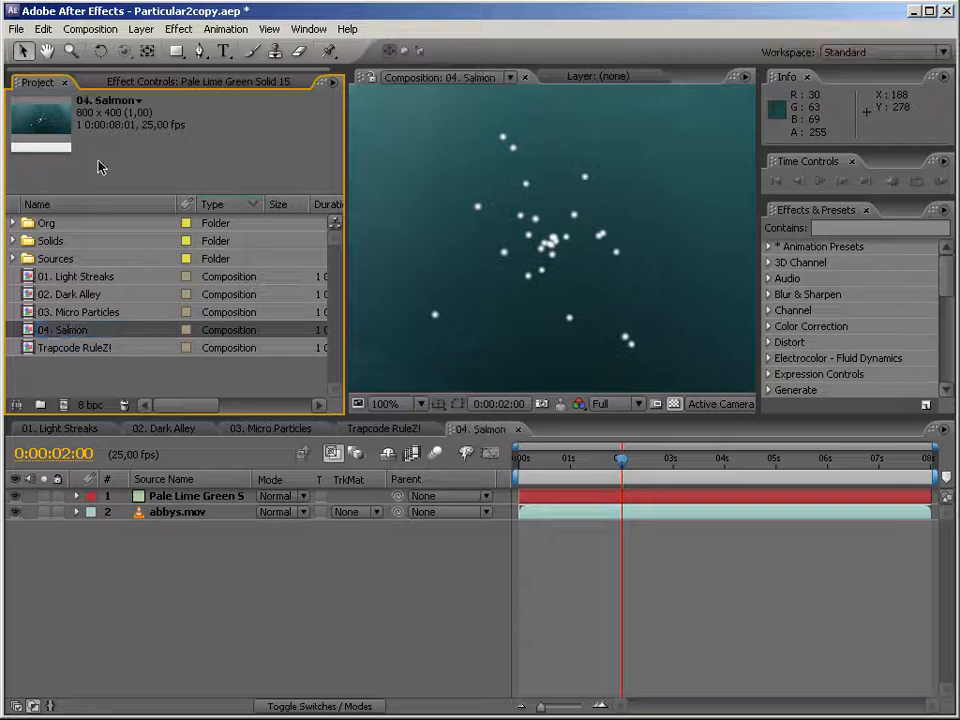
Return to the solid's effect settings, scrub the composition to 0:00:03:20, and save the project
{"action": "left_click", "coordinate": [171, 82]}
{"action": "left_click_drag", "start_coordinate": [620, 463], "coordinate": [714, 472]}
{"action": "key", "text": "ctrl+s"}
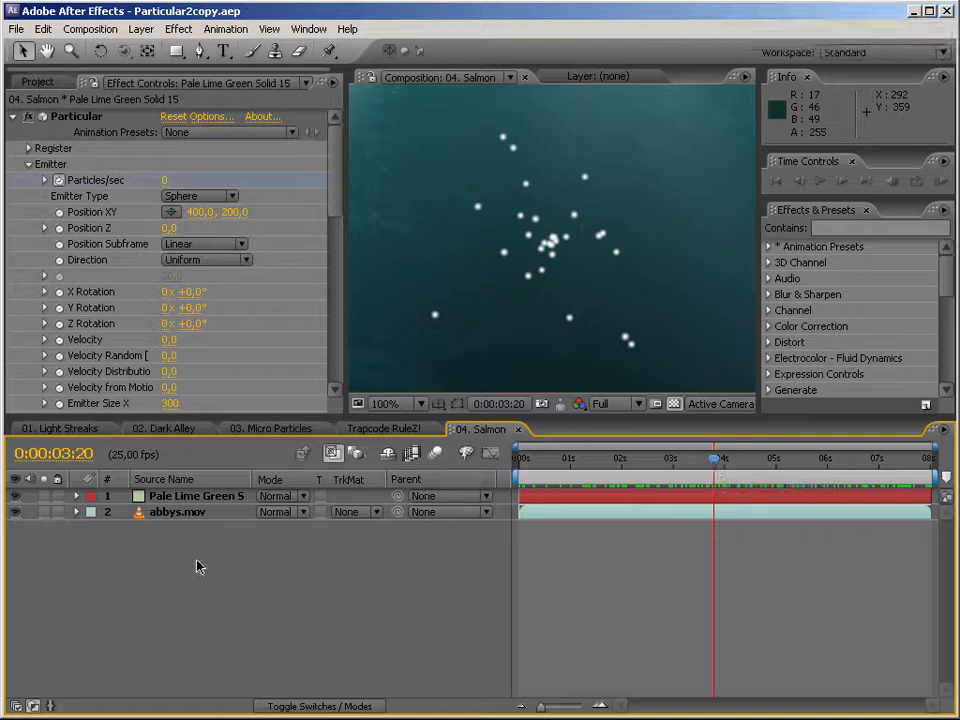
Add a Point light with 100% intensity named "Motion Path 1" to the 04. Salmon composition
{"action": "right_click", "coordinate": [199, 563]}
{"action": "mouse_move", "coordinate": [210, 570]}
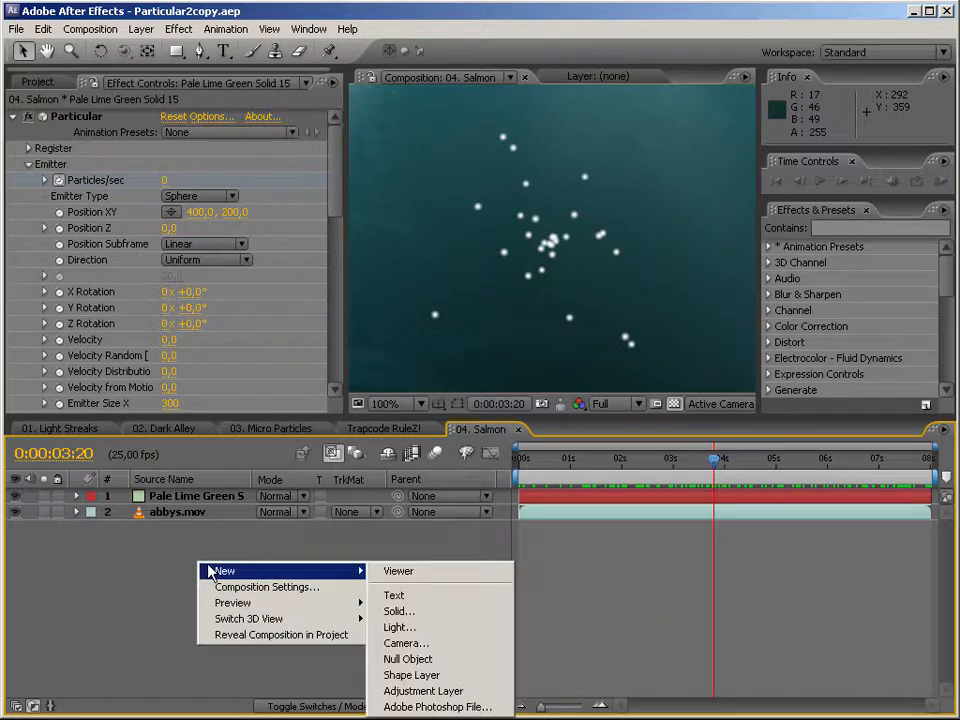
{"action": "left_click", "coordinate": [400, 627]}
{"action": "type", "text": "Motio"}
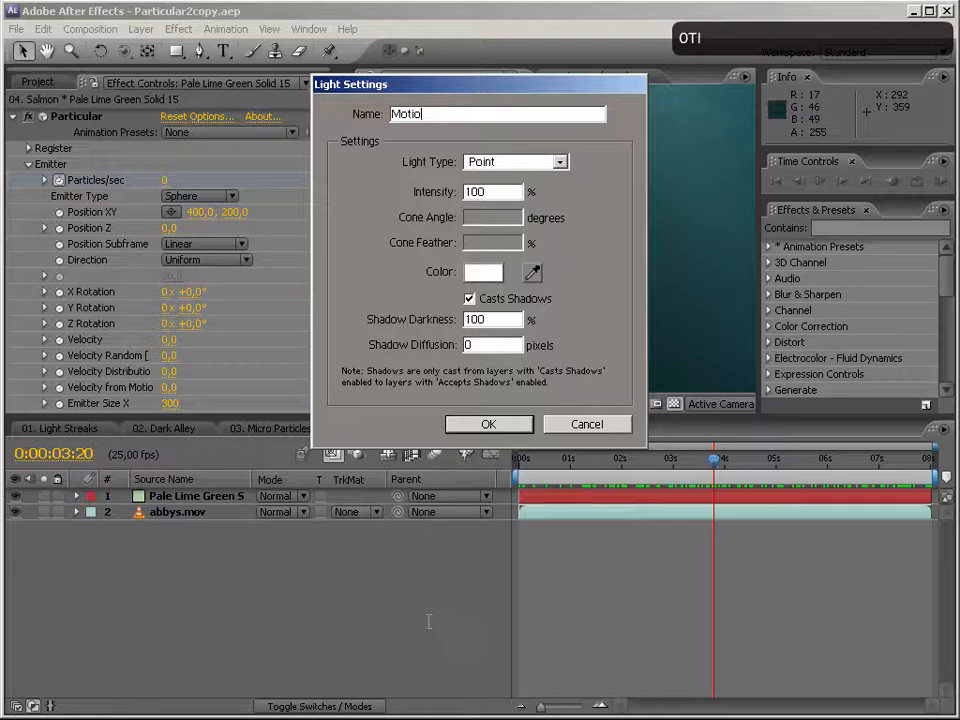
{"action": "type", "text": "n Path 1"}
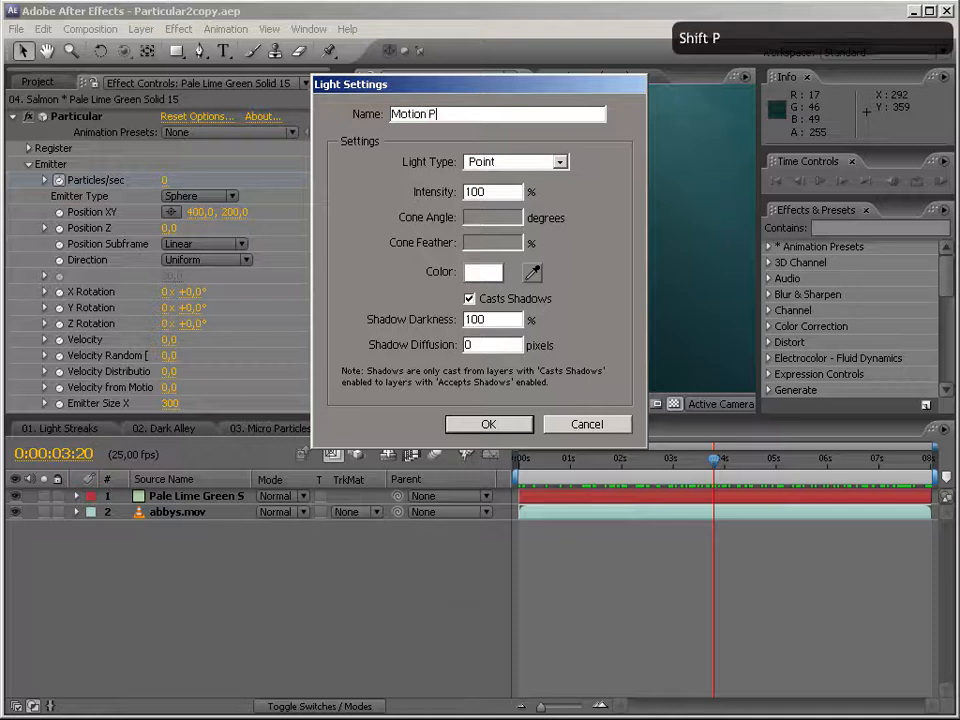
{"action": "key", "text": "Return"}
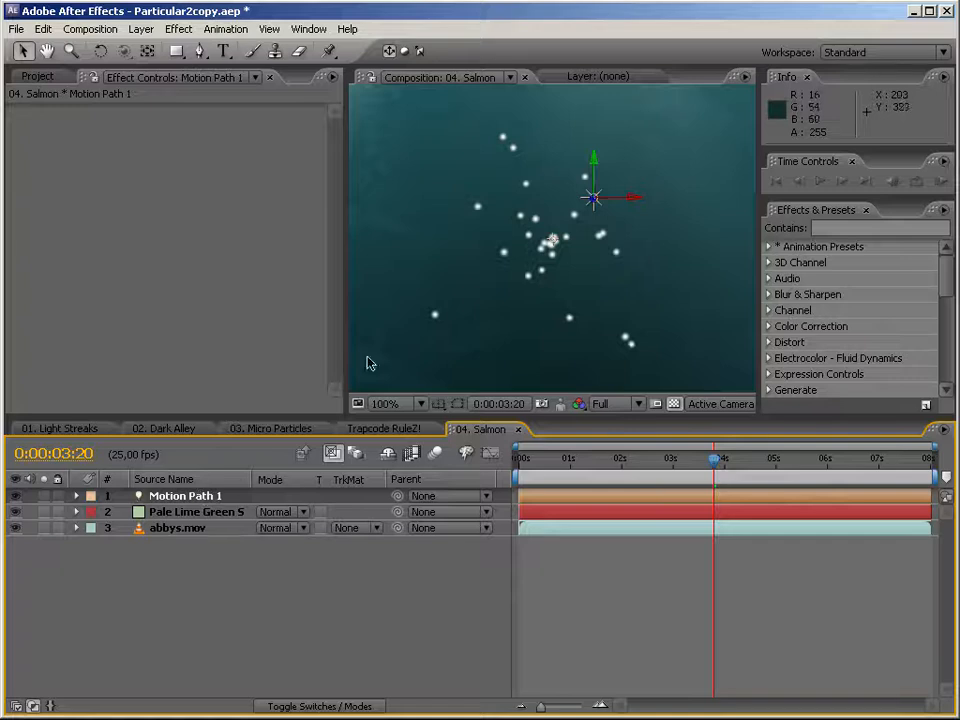
Enlarge the composition view and set the Motion Path 1 light's Position to 400, 200, 0
{"action": "left_click_drag", "start_coordinate": [355, 414], "coordinate": [47, 439]}
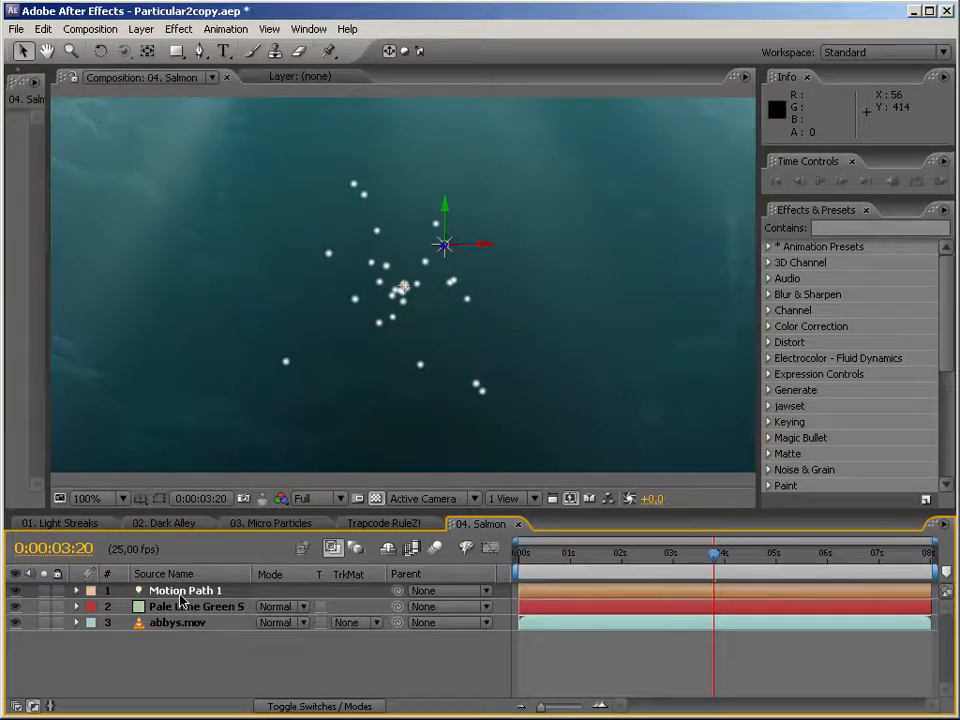
{"action": "key", "text": "p"}
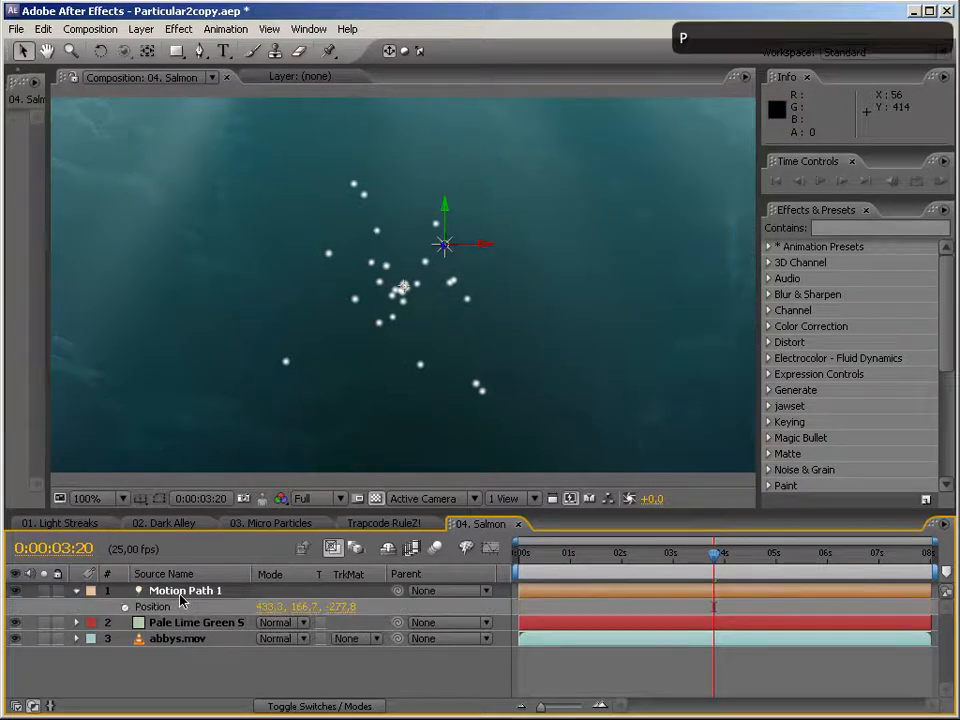
{"action": "left_click", "coordinate": [268, 606]}
{"action": "type", "text": "400"}
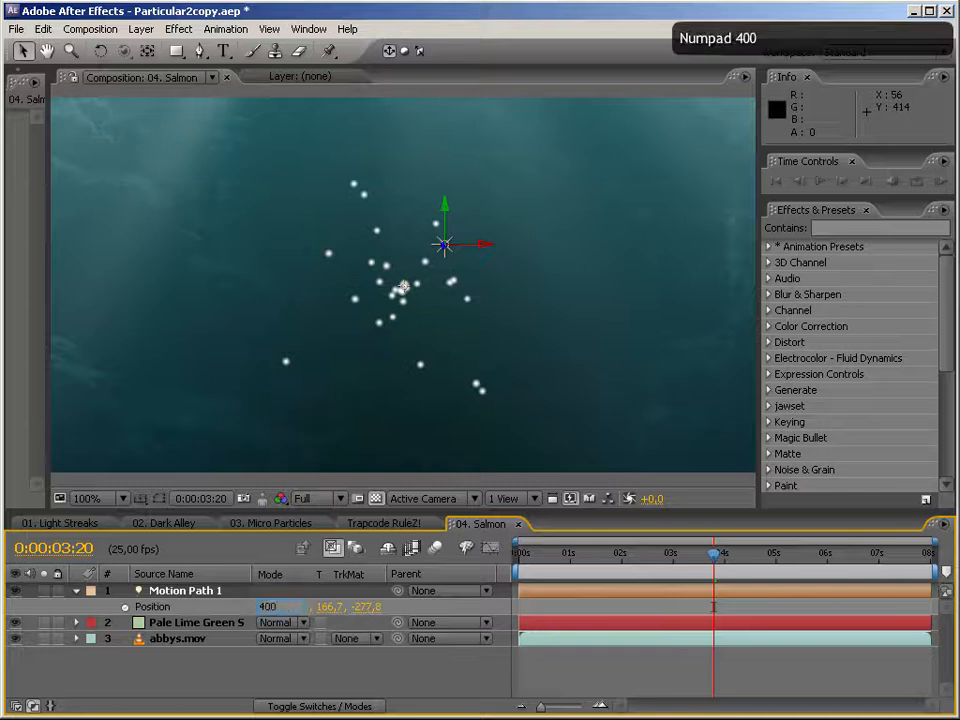
{"action": "key", "text": "Tab"}
{"action": "type", "text": "200"}
{"action": "key", "text": "Return"}
{"action": "left_click", "coordinate": [342, 607]}
{"action": "type", "text": "0"}
{"action": "key", "text": "Return"}
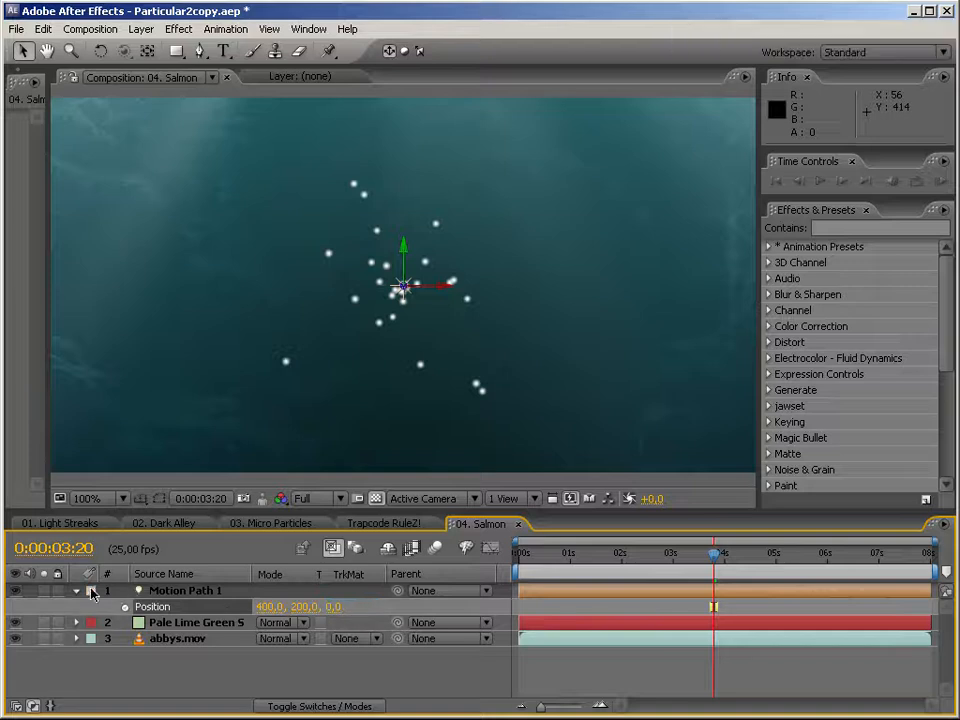
Add the expression wiggle(1,300) to the Motion Path 1 light's Position and scrub the composition back to 0:00:00:01
{"action": "left_click", "coordinate": [78, 591]}
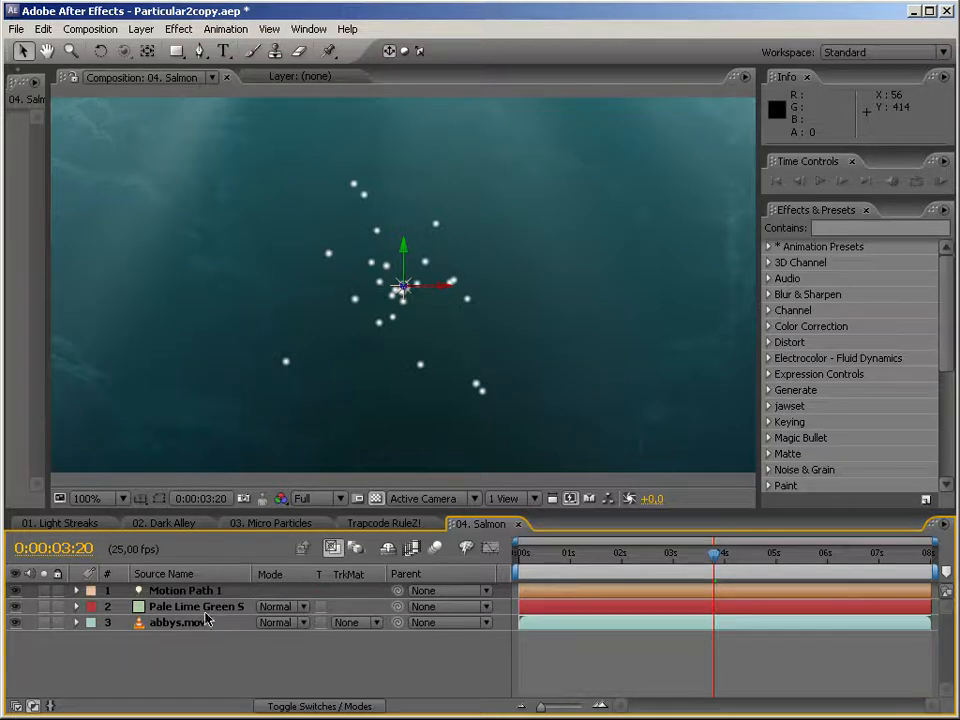
{"action": "key", "text": "p"}
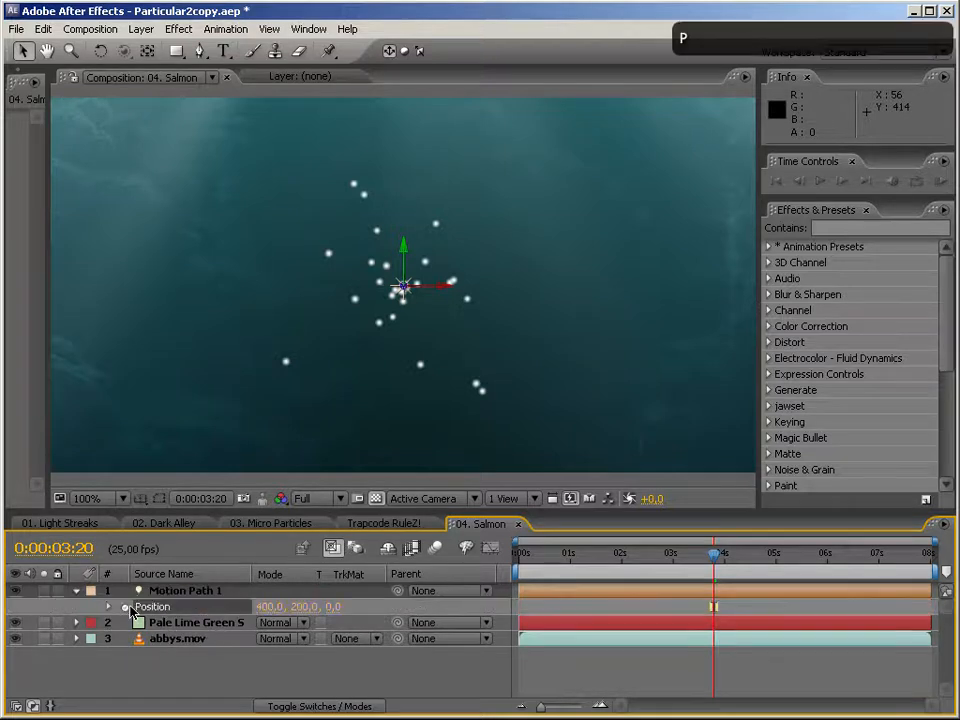
{"action": "left_click", "coordinate": [126, 607], "text": "alt"}
{"action": "type", "text": "wiggle("}
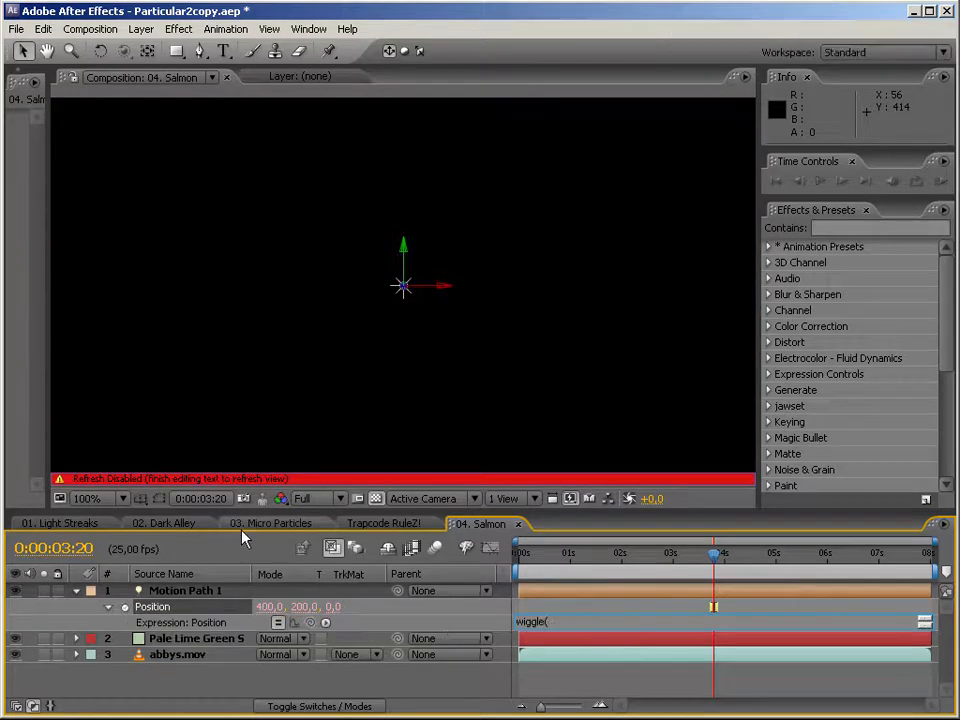
{"action": "type", "text": "1,"}
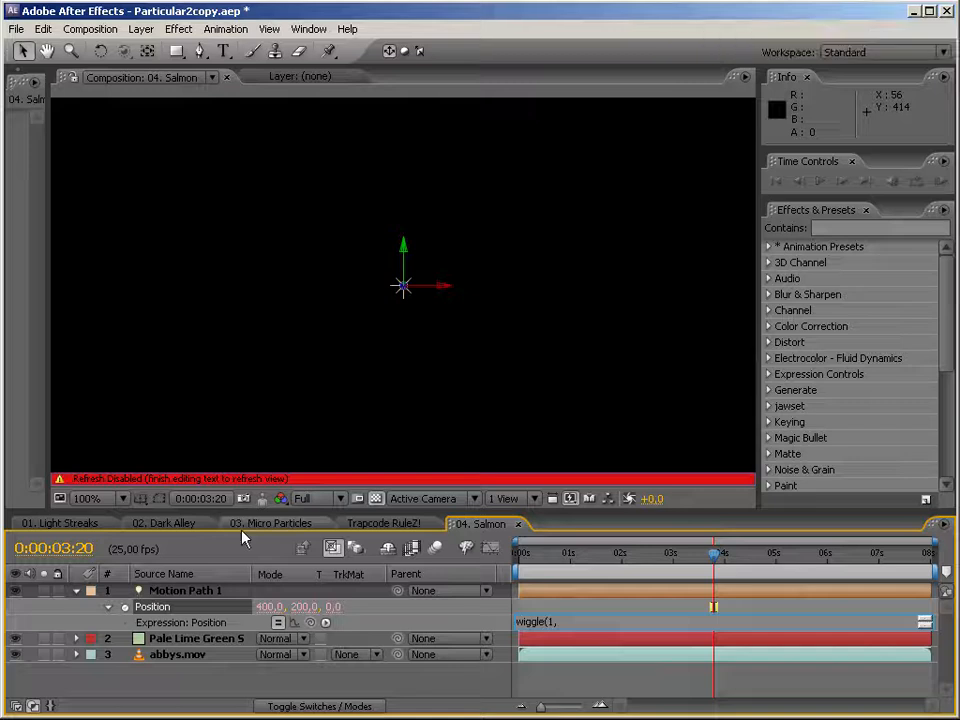
{"action": "type", "text": "300)"}
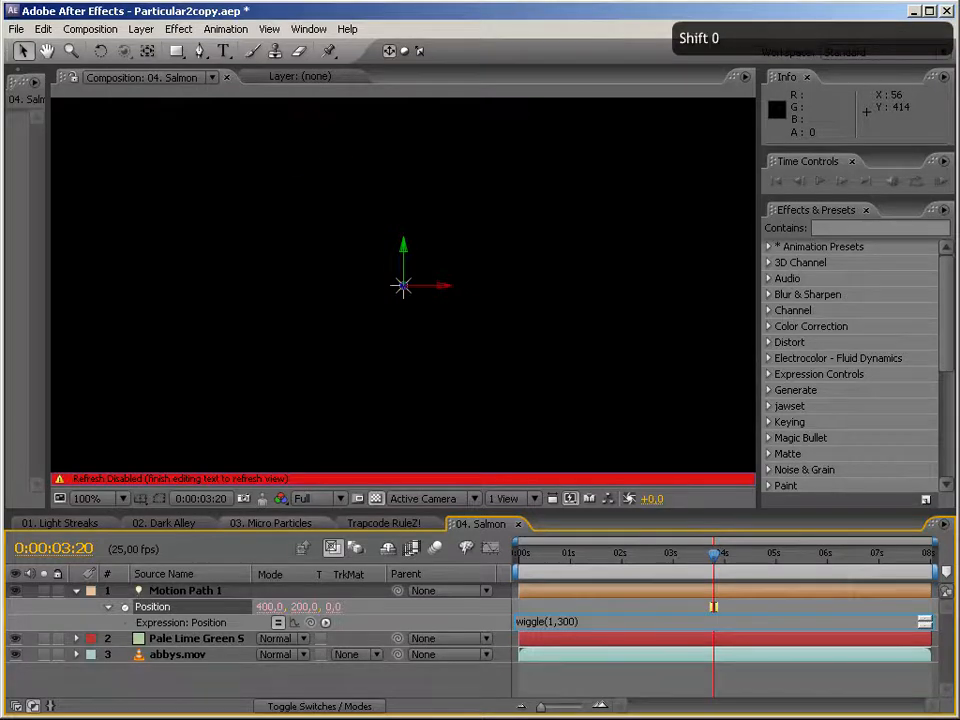
{"action": "key", "text": "Return"}
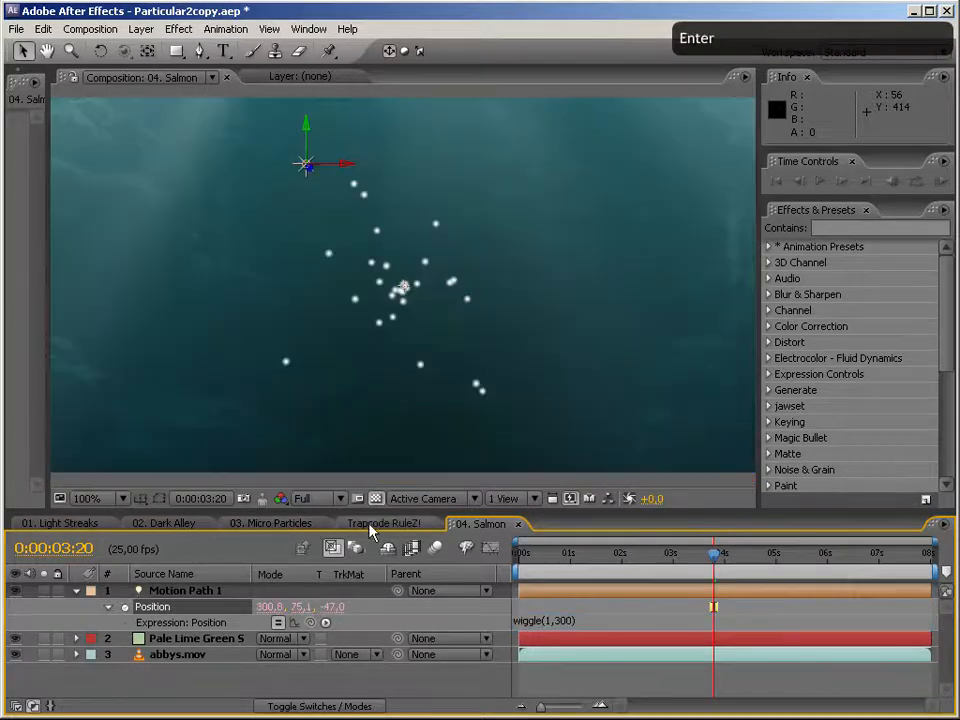
{"action": "left_click_drag", "start_coordinate": [602, 559], "coordinate": [522, 556]}
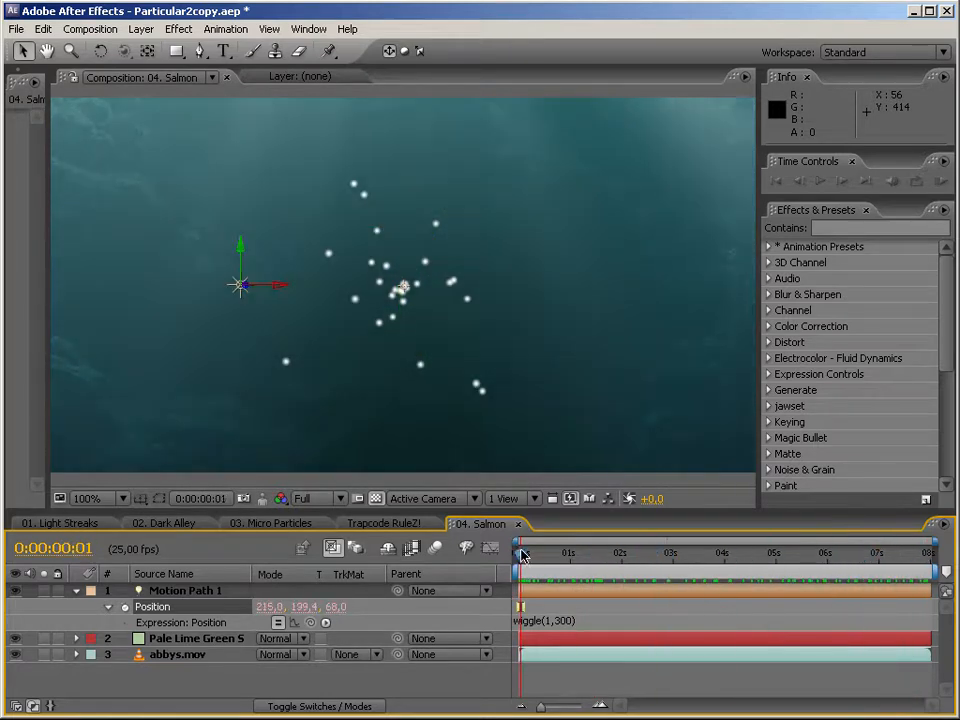
Rename the Pale Lime Green solid layer as "Particles" and collapse the Motion Path 1 light's properties
{"action": "left_click", "coordinate": [168, 640]}
{"action": "key", "text": "Return"}
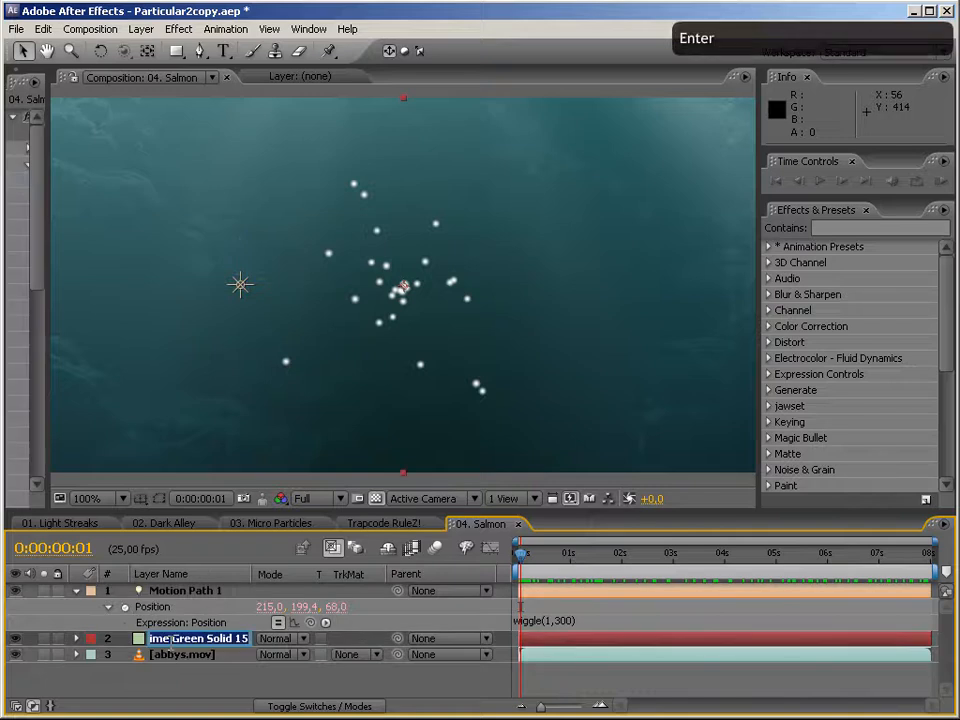
{"action": "type", "text": "Particles"}
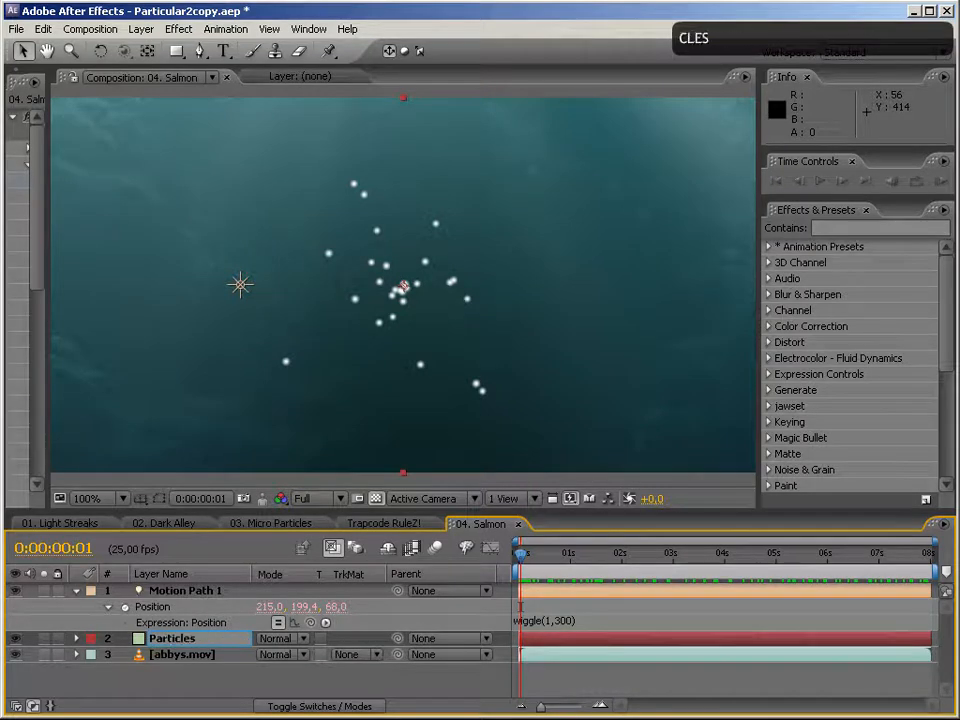
{"action": "key", "text": "Return"}
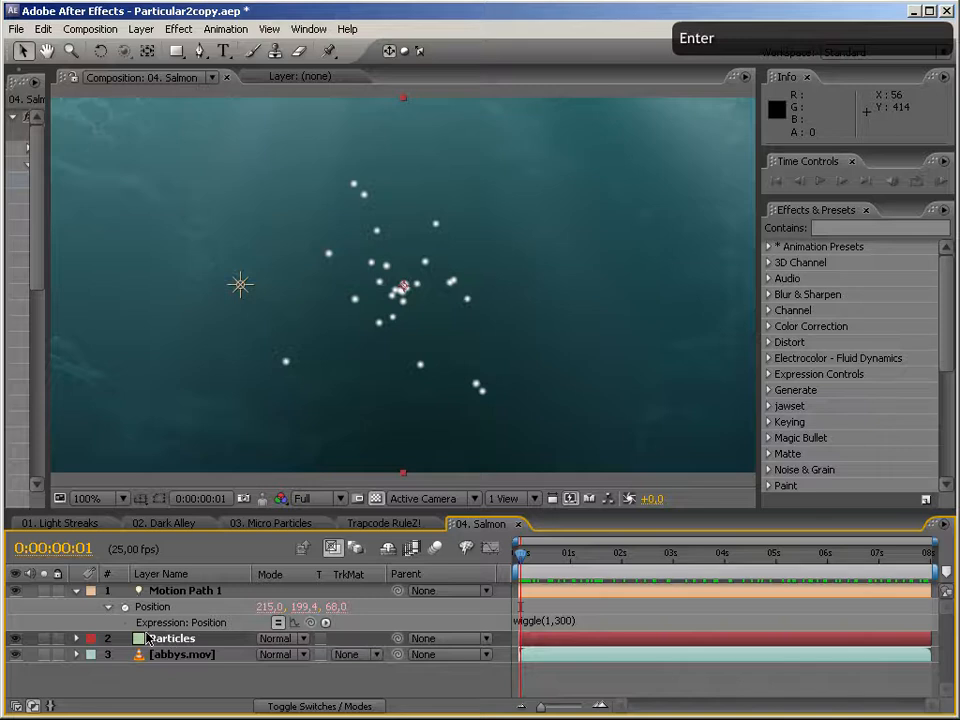
{"action": "left_click", "coordinate": [76, 590]}
Set Motion Path to 1 in the Particles layer's Air physics and scrub the first frames around 0:00:00:01
{"action": "left_click_drag", "start_coordinate": [45, 439], "coordinate": [368, 420]}
{"action": "left_click_drag", "start_coordinate": [351, 304], "coordinate": [350, 482]}
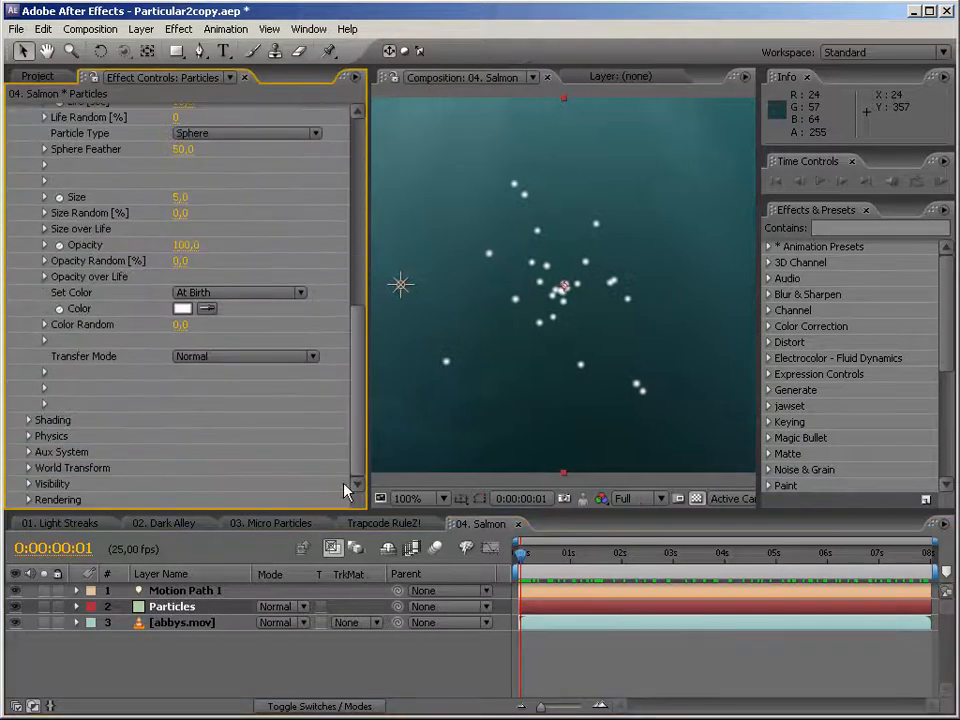
{"action": "left_click", "coordinate": [29, 436]}
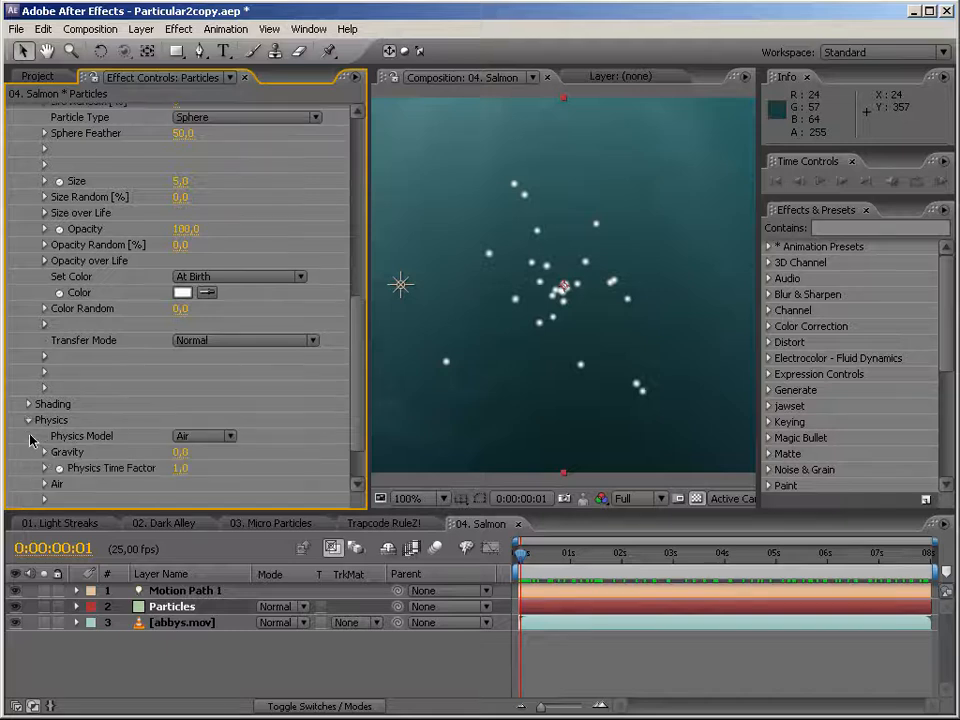
{"action": "left_click", "coordinate": [44, 484]}
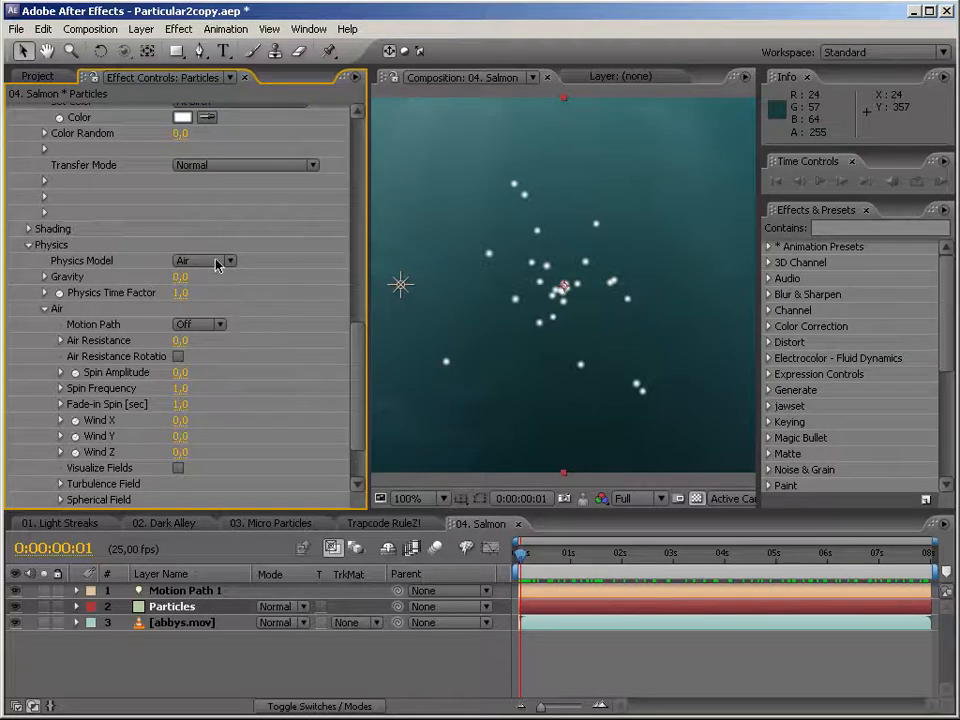
{"action": "left_click", "coordinate": [200, 324]}
{"action": "left_click", "coordinate": [206, 344]}
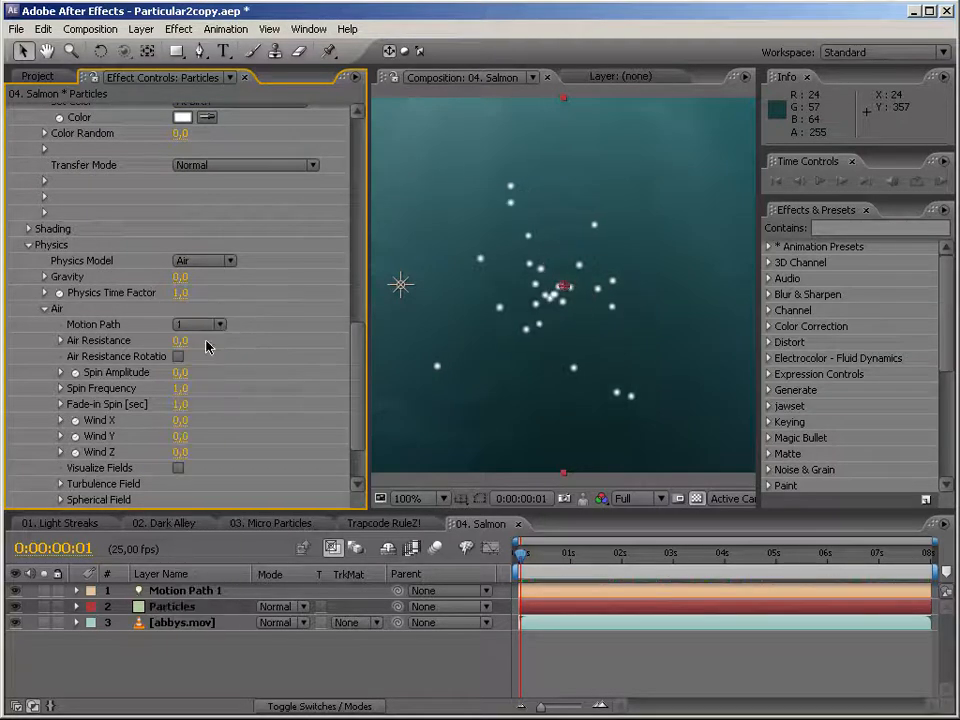
{"action": "left_click_drag", "start_coordinate": [366, 208], "coordinate": [58, 300]}
{"action": "left_click_drag", "start_coordinate": [522, 557], "coordinate": [500, 549]}
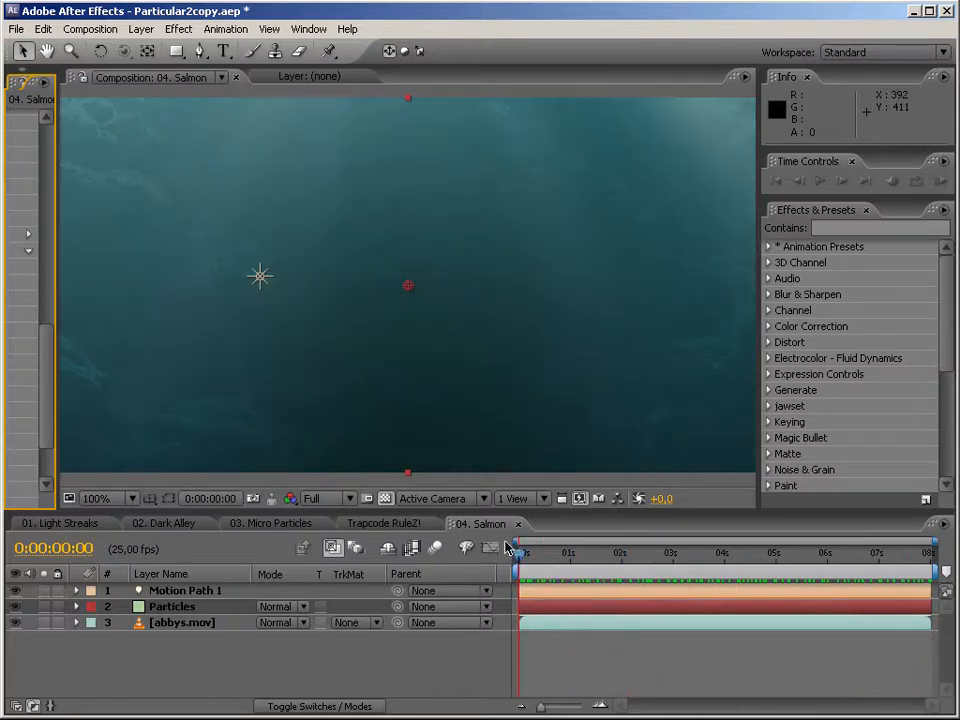
{"action": "left_click_drag", "start_coordinate": [521, 543], "coordinate": [522, 542]}
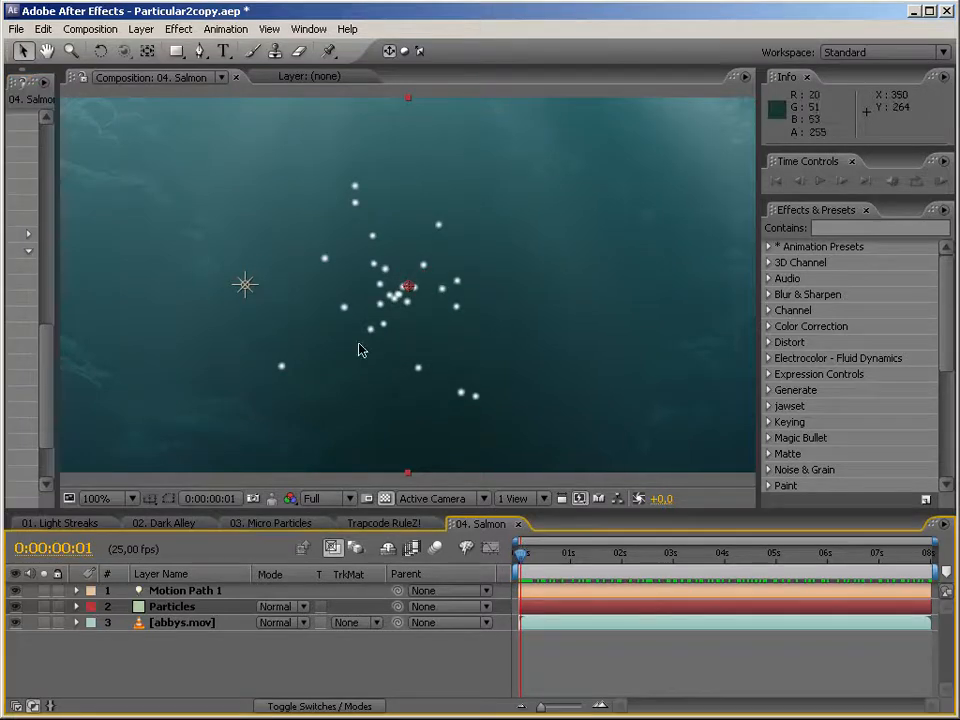
Move the Particular emitter onto the Motion Path 1 light at about 226, 199 and scrub to 0:00:02:08
{"action": "left_click_drag", "start_coordinate": [56, 356], "coordinate": [313, 302]}
{"action": "left_click_drag", "start_coordinate": [306, 369], "coordinate": [305, 160]}
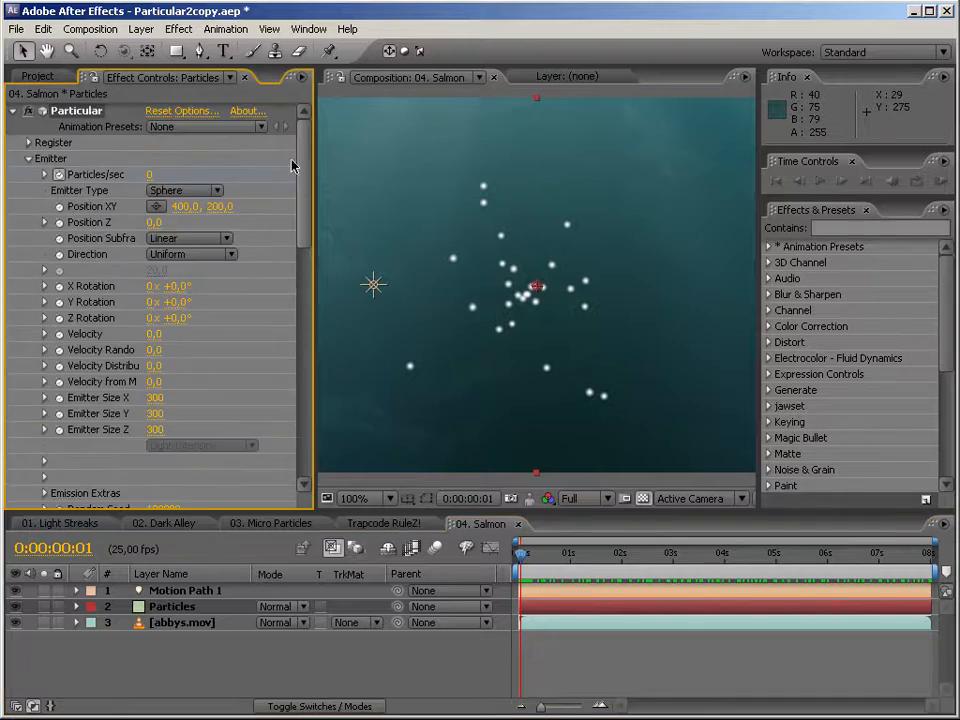
{"action": "left_click_drag", "start_coordinate": [536, 288], "coordinate": [372, 288]}
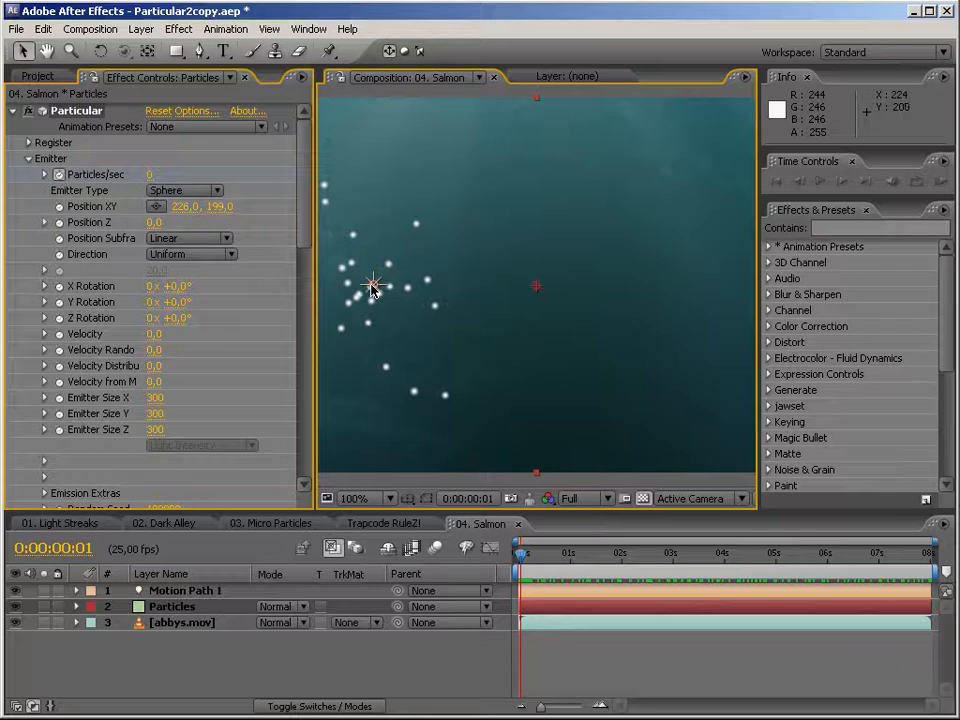
{"action": "left_click_drag", "start_coordinate": [316, 256], "coordinate": [76, 272]}
{"action": "left_click_drag", "start_coordinate": [521, 560], "coordinate": [637, 525]}
Set the Turbulence Field's Affect Position to 121 in the Air physics and scrub the composition to 0:00:06:21
{"action": "left_click_drag", "start_coordinate": [76, 383], "coordinate": [335, 243]}
{"action": "scroll", "coordinate": [302, 411], "scroll_direction": "down", "scroll_amount": 15}
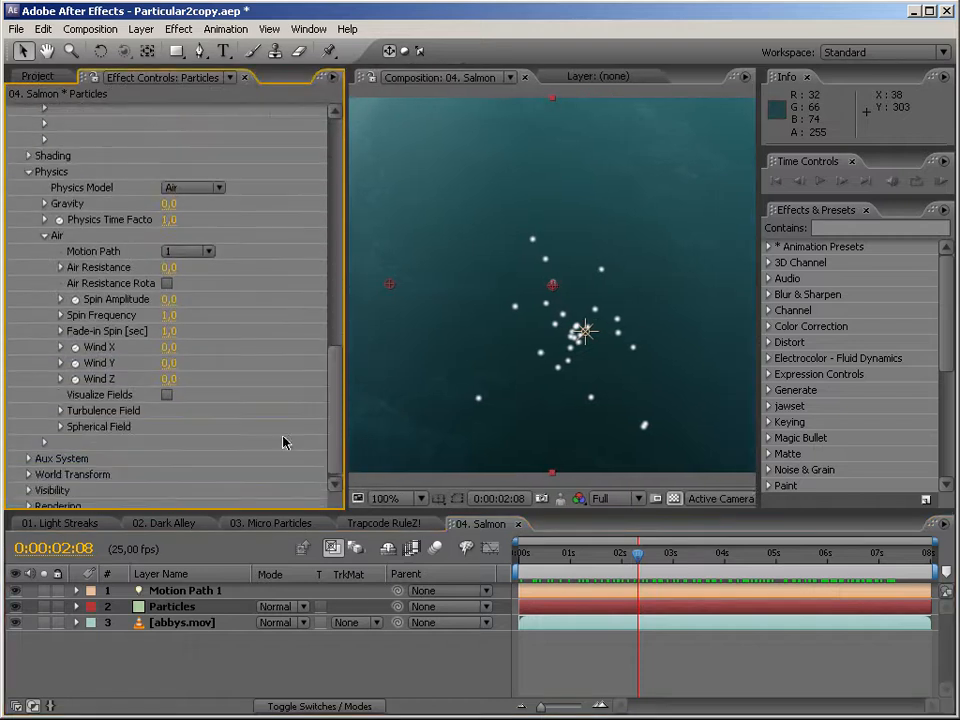
{"action": "left_click", "coordinate": [61, 411]}
{"action": "scroll", "coordinate": [61, 411], "scroll_direction": "down", "scroll_amount": 3}
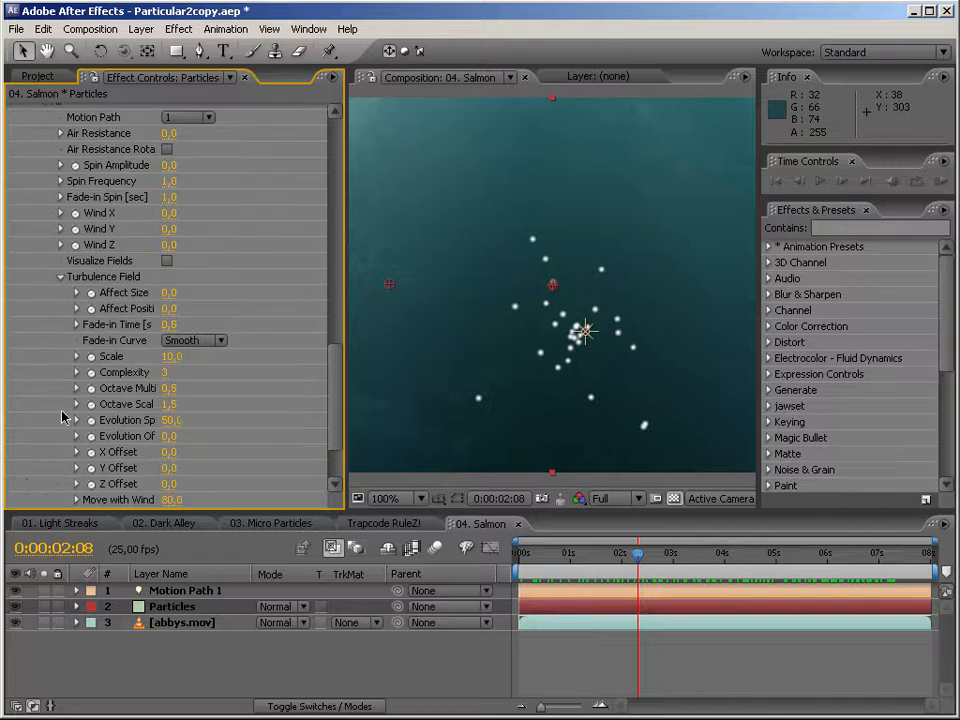
{"action": "left_click_drag", "start_coordinate": [170, 314], "coordinate": [266, 304]}
{"action": "left_click_drag", "start_coordinate": [645, 558], "coordinate": [871, 532]}
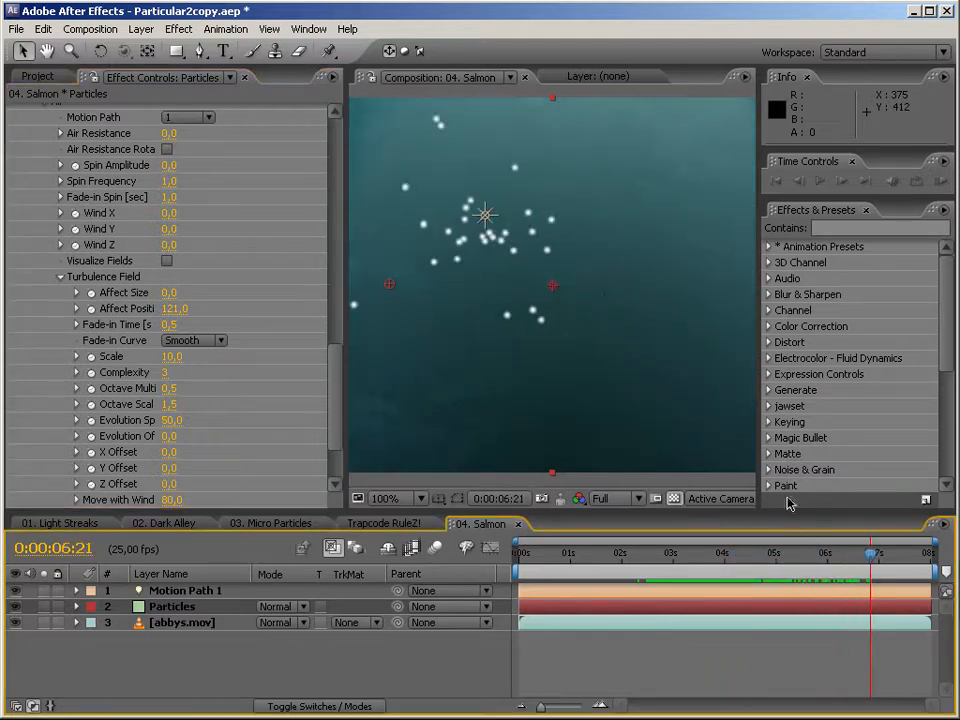
Create a new composition from salmon.png in the project's Sources folder and deselect its layer
{"action": "left_click_drag", "start_coordinate": [348, 351], "coordinate": [148, 350]}
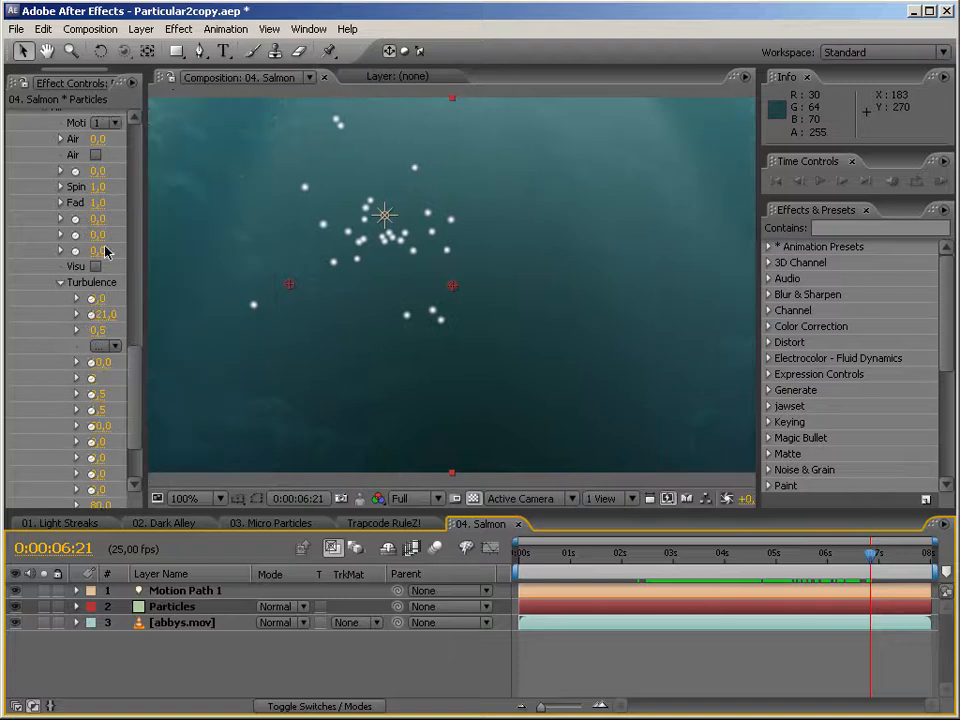
{"action": "left_click", "coordinate": [33, 77]}
{"action": "left_click_drag", "start_coordinate": [139, 398], "coordinate": [237, 392]}
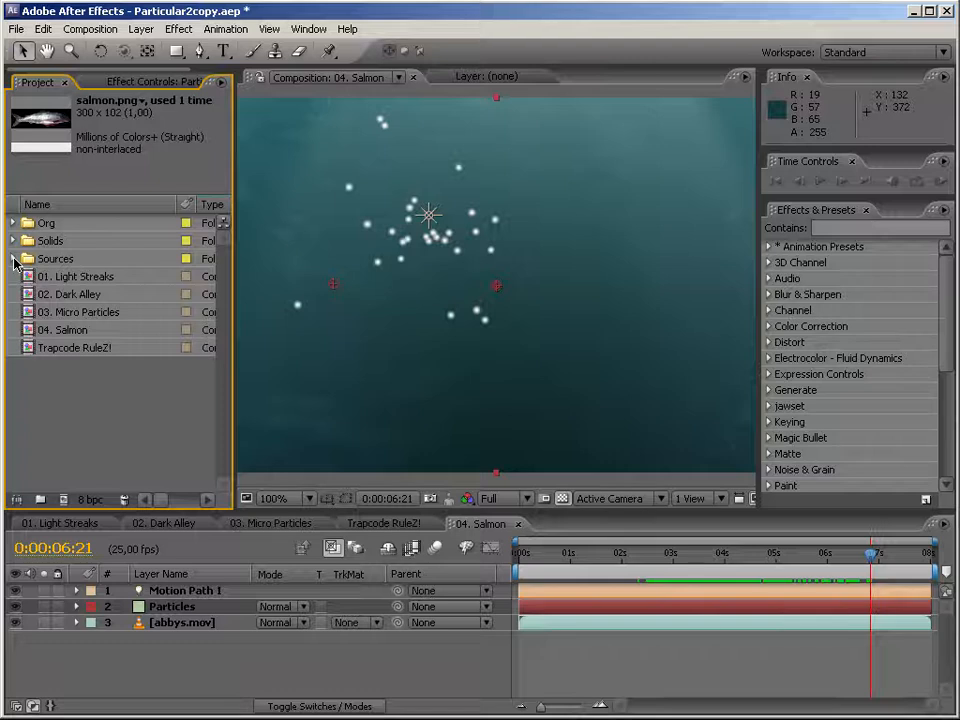
{"action": "left_click", "coordinate": [13, 259]}
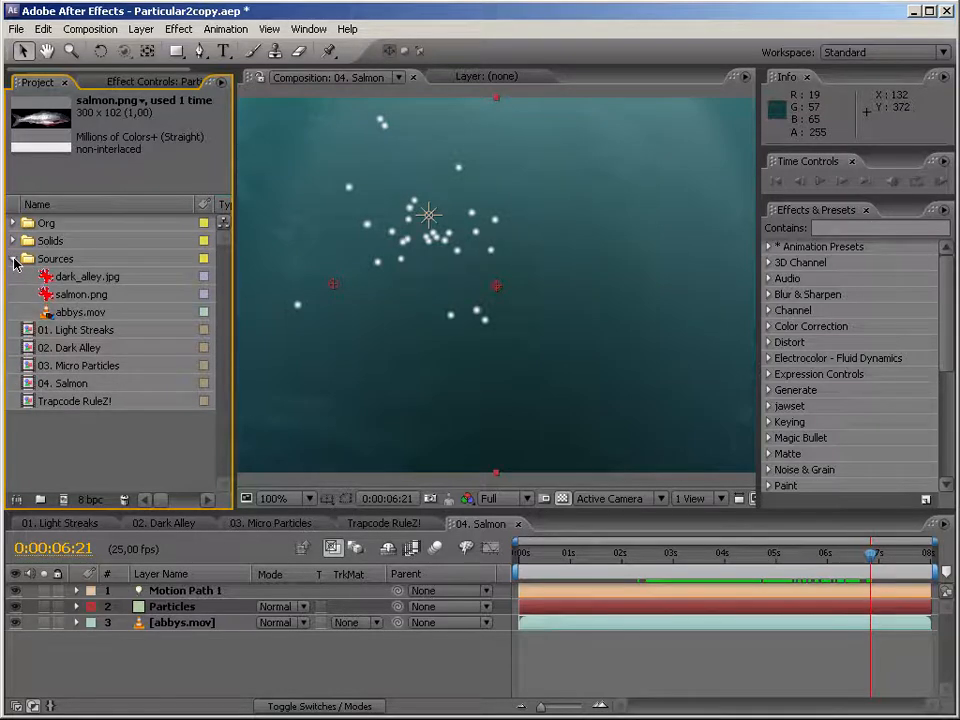
{"action": "left_click_drag", "start_coordinate": [89, 305], "coordinate": [63, 499]}
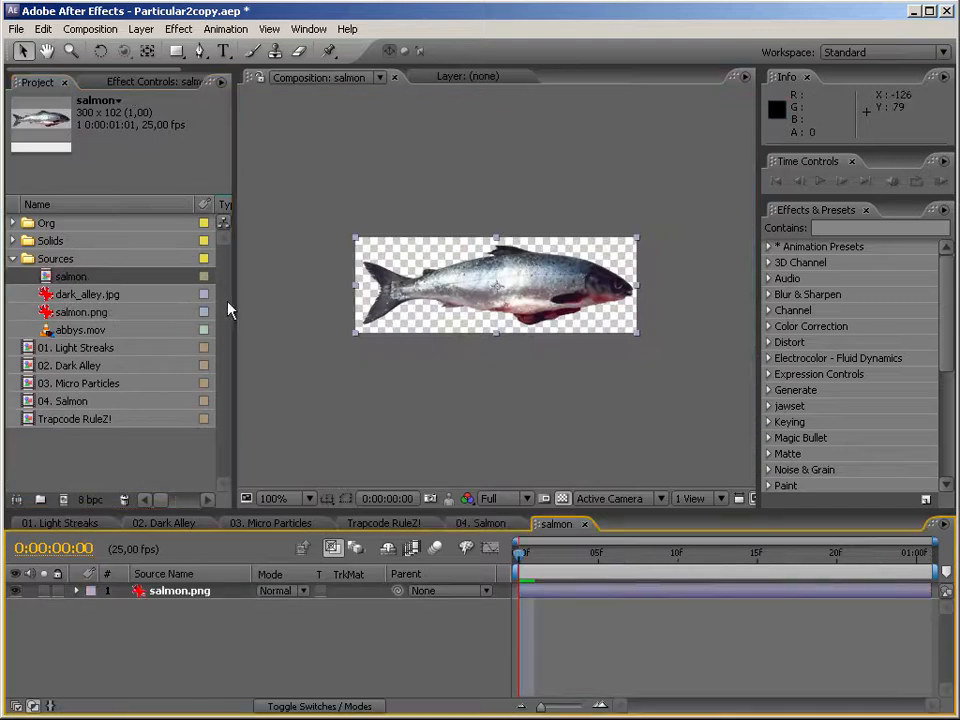
{"action": "left_click", "coordinate": [420, 368]}
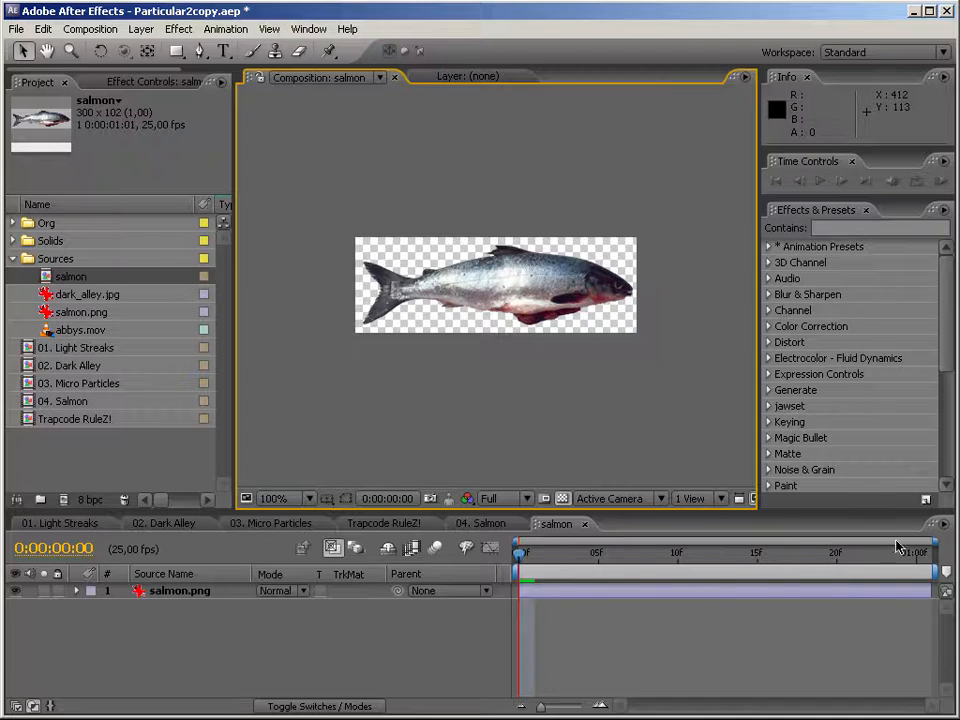
Set the salmon composition's duration to 0:00:08:00
{"action": "left_click", "coordinate": [948, 533]}
{"action": "key", "text": "ctrl+k"}
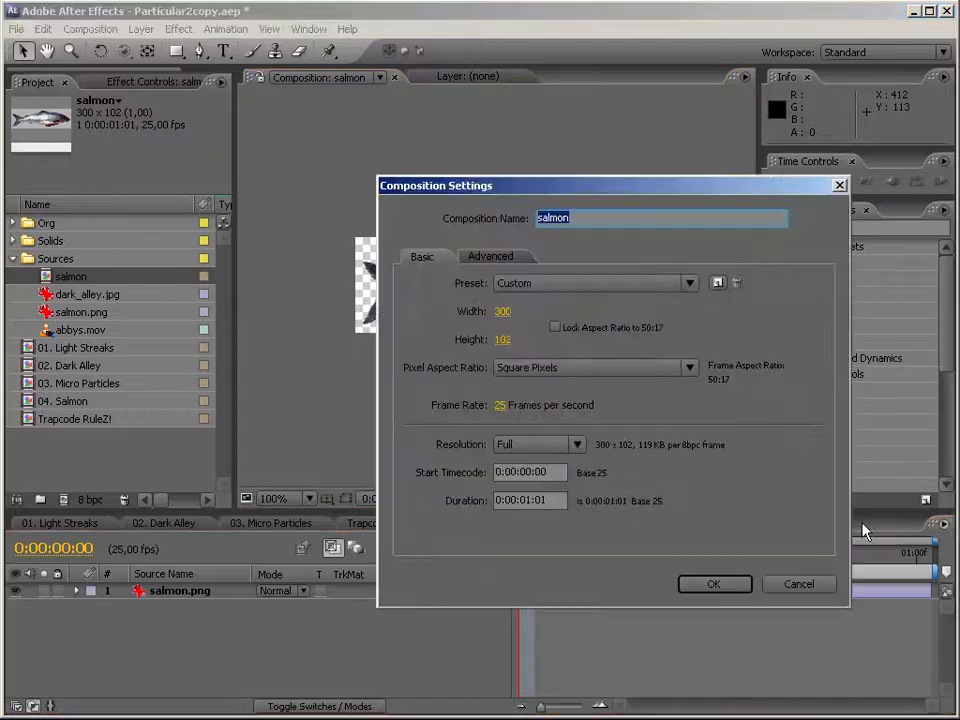
{"action": "left_click", "coordinate": [556, 499]}
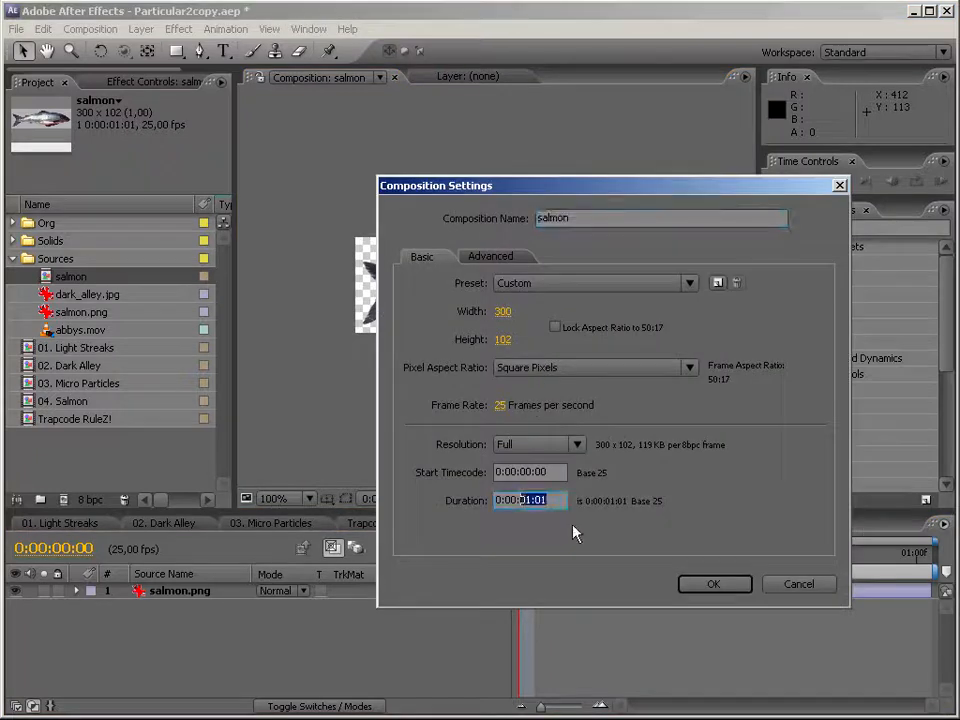
{"action": "type", "text": "08:00"}
{"action": "key", "text": "Return"}
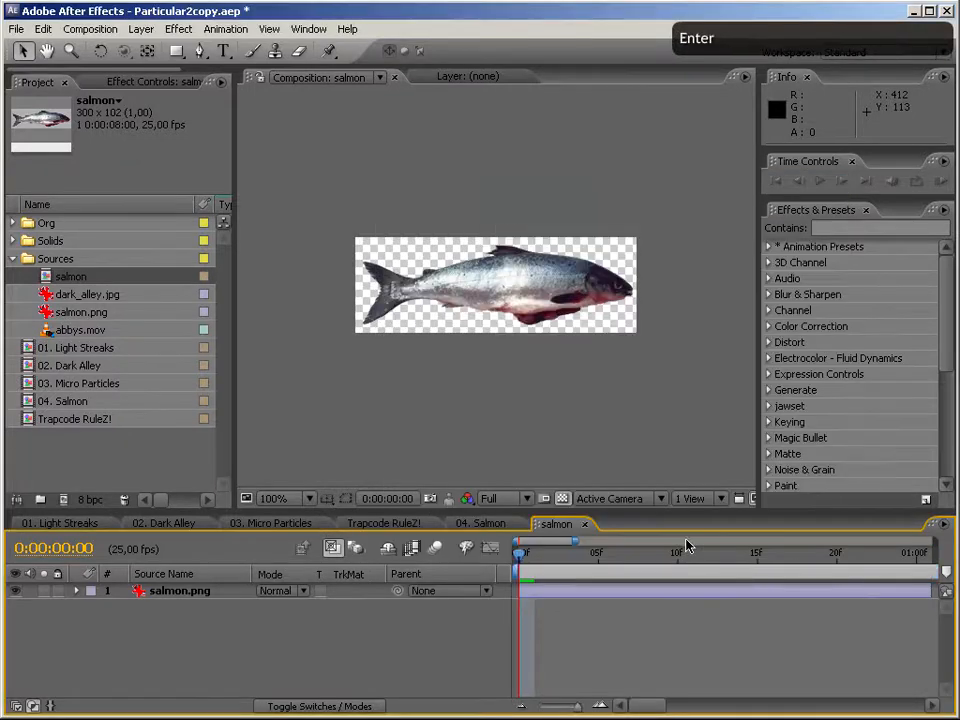
Place four Puppet pins along the salmon from its tail through the body to its nose
{"action": "left_click", "coordinate": [863, 229]}
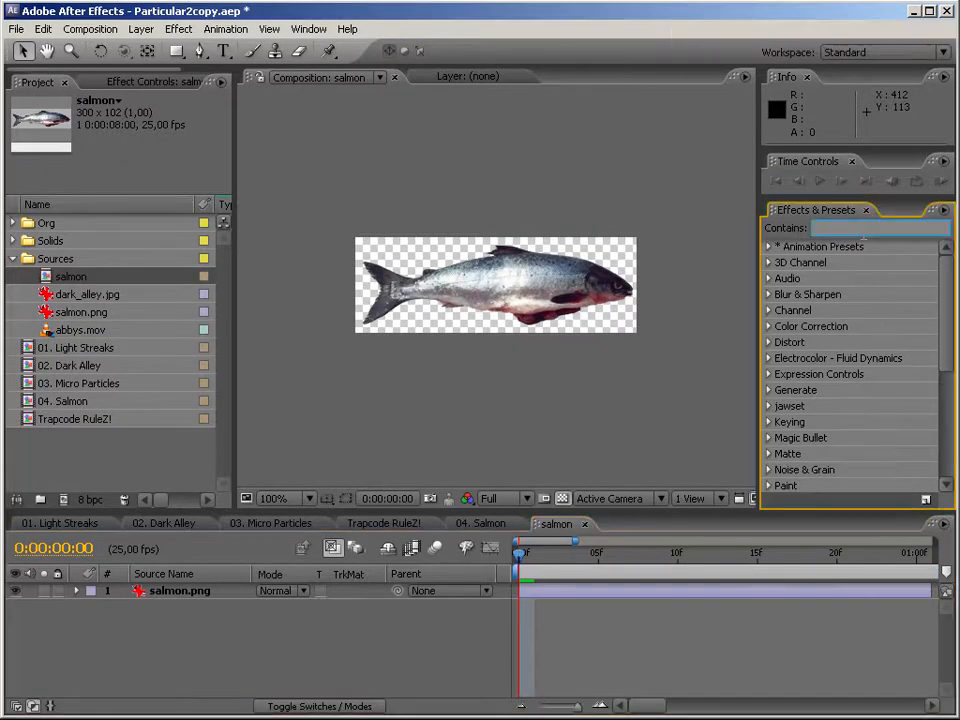
{"action": "left_click", "coordinate": [330, 51]}
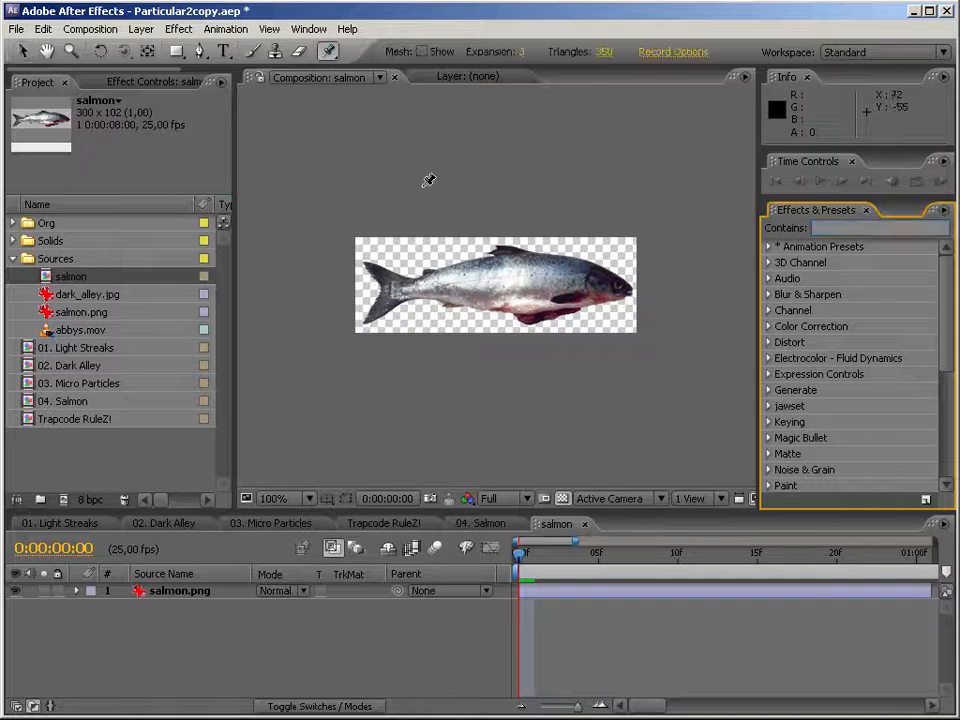
{"action": "left_click", "coordinate": [387, 287]}
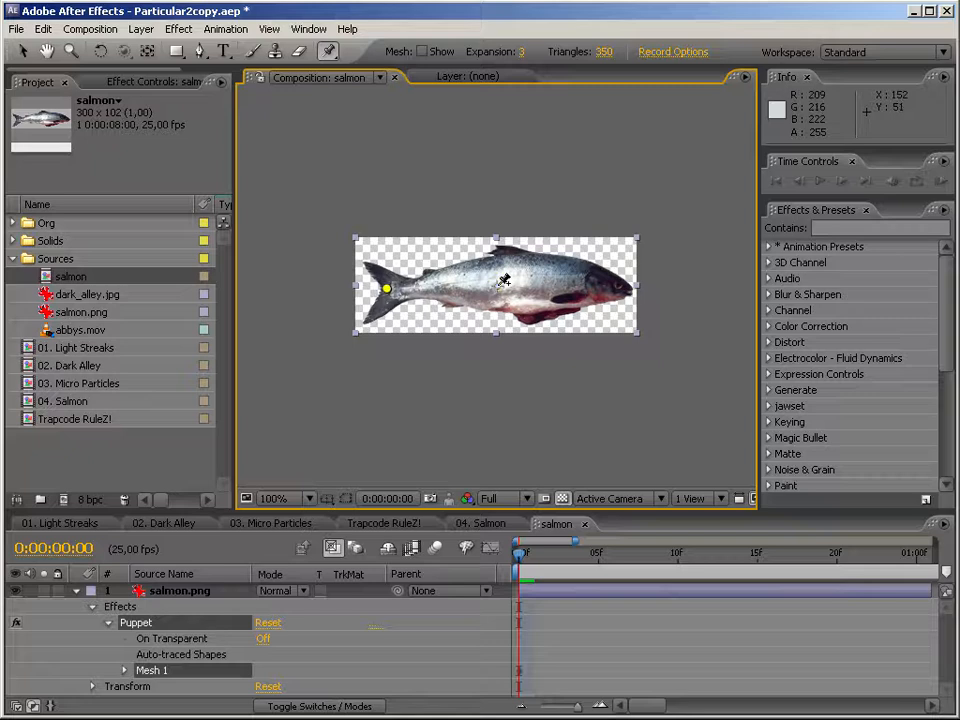
{"action": "left_click", "coordinate": [546, 285]}
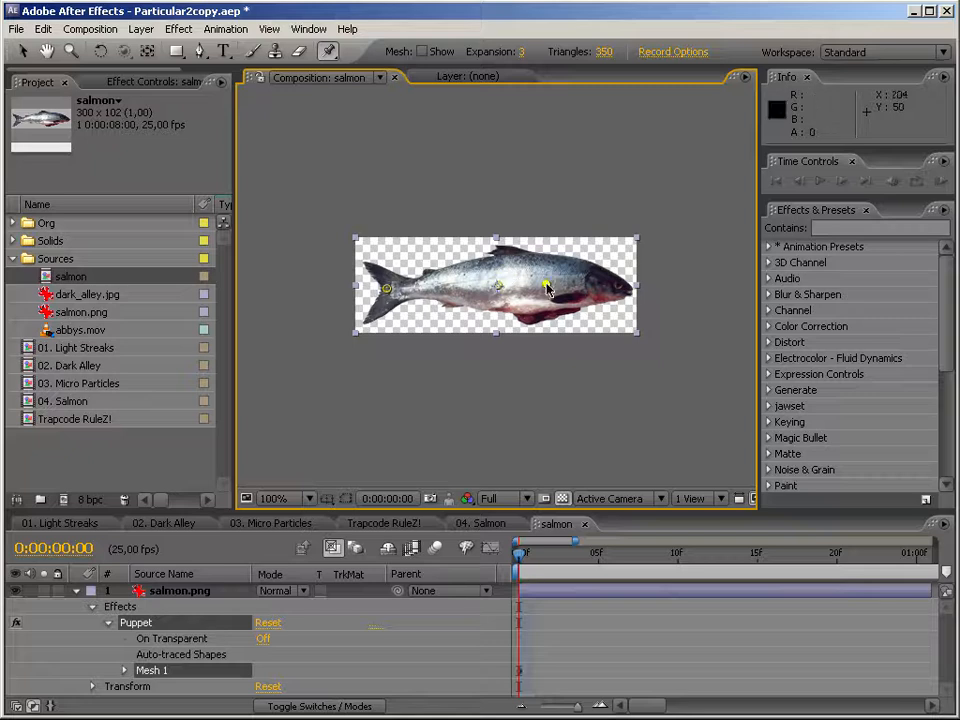
{"action": "left_click", "coordinate": [629, 288]}
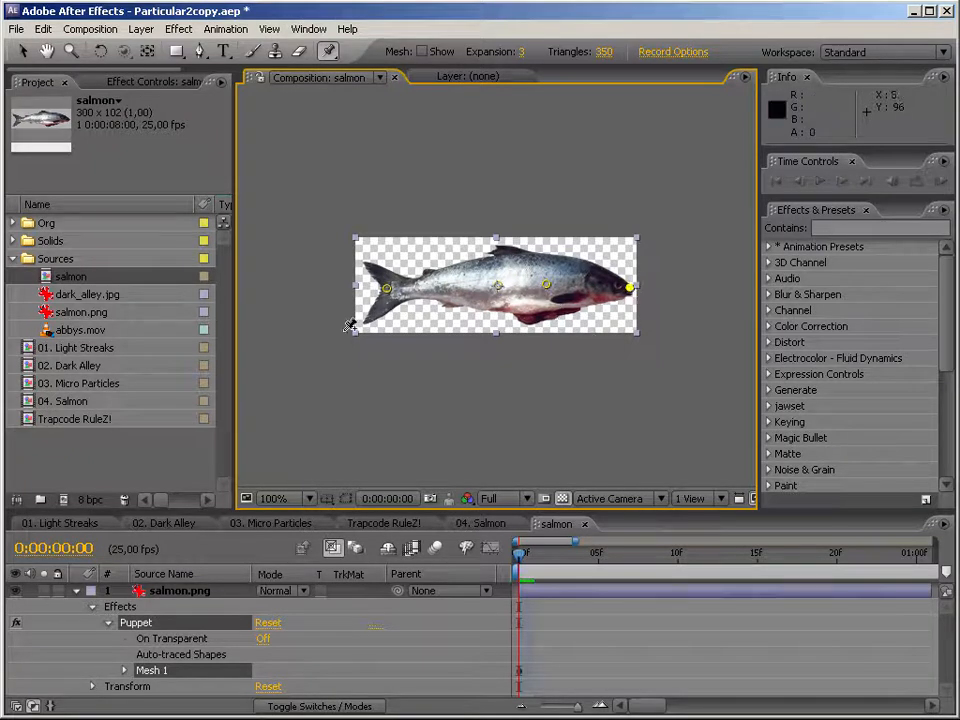
Nudge the tail's Puppet pin slightly, add the expression wiggle(1,20) to Puppet Pin 1's Position, and scrub through the animation
{"action": "key", "text": "v"}
{"action": "mouse_move", "coordinate": [387, 290]}
{"action": "left_mouse_down"}
{"action": "mouse_move", "coordinate": [388, 268]}
{"action": "mouse_move", "coordinate": [411, 282]}
{"action": "mouse_move", "coordinate": [392, 270]}
{"action": "mouse_move", "coordinate": [386, 282]}
{"action": "mouse_move", "coordinate": [400, 283]}
{"action": "mouse_move", "coordinate": [384, 270]}
{"action": "mouse_move", "coordinate": [401, 289]}
{"action": "mouse_move", "coordinate": [380, 281]}
{"action": "mouse_move", "coordinate": [394, 284]}
{"action": "left_mouse_up"}
{"action": "left_click", "coordinate": [124, 671]}
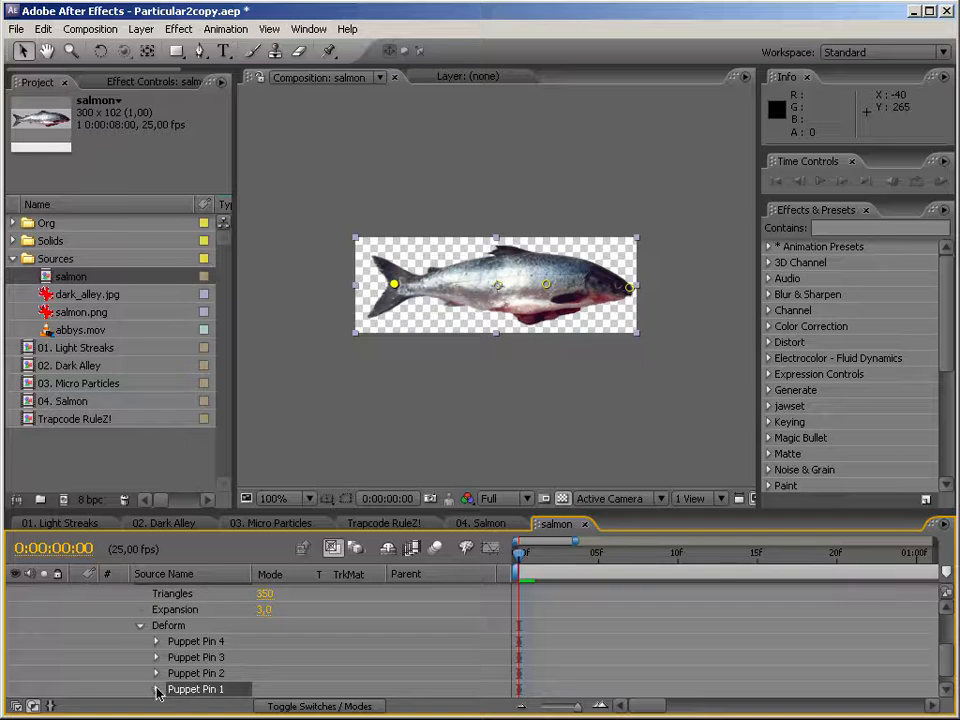
{"action": "left_click", "coordinate": [156, 689]}
{"action": "left_click", "coordinate": [188, 690], "text": "alt"}
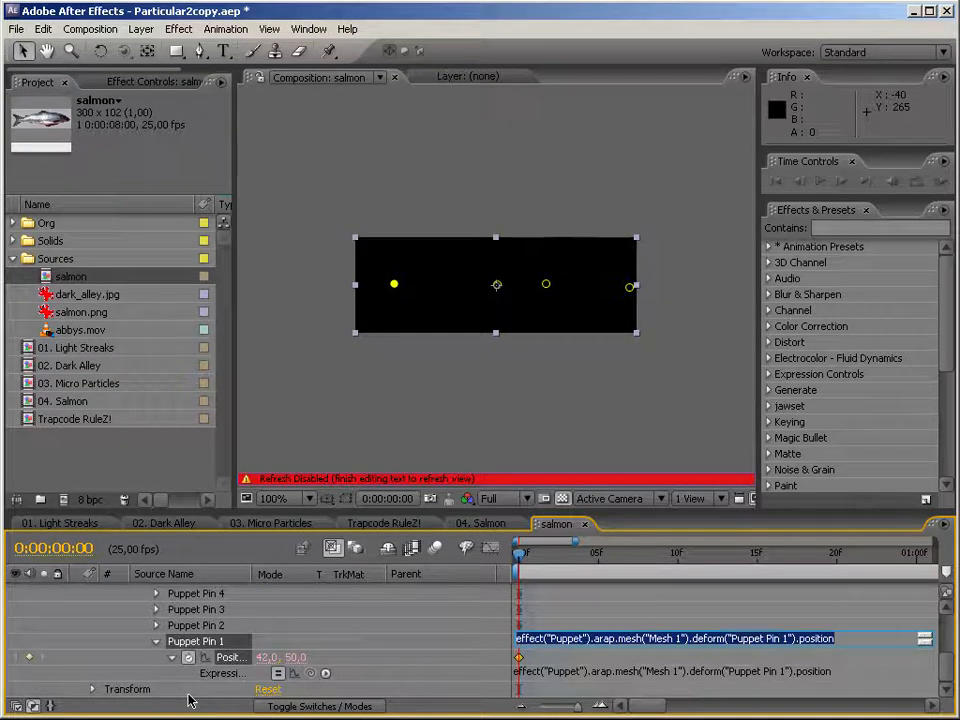
{"action": "type", "text": "wiggle(1,"}
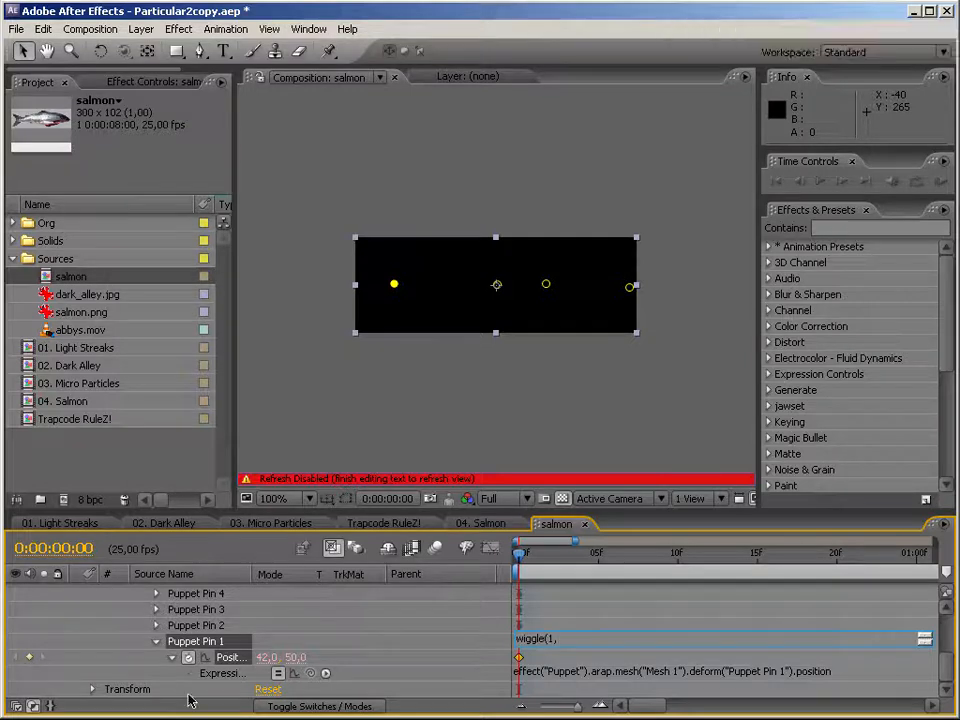
{"action": "type", "text": "20)"}
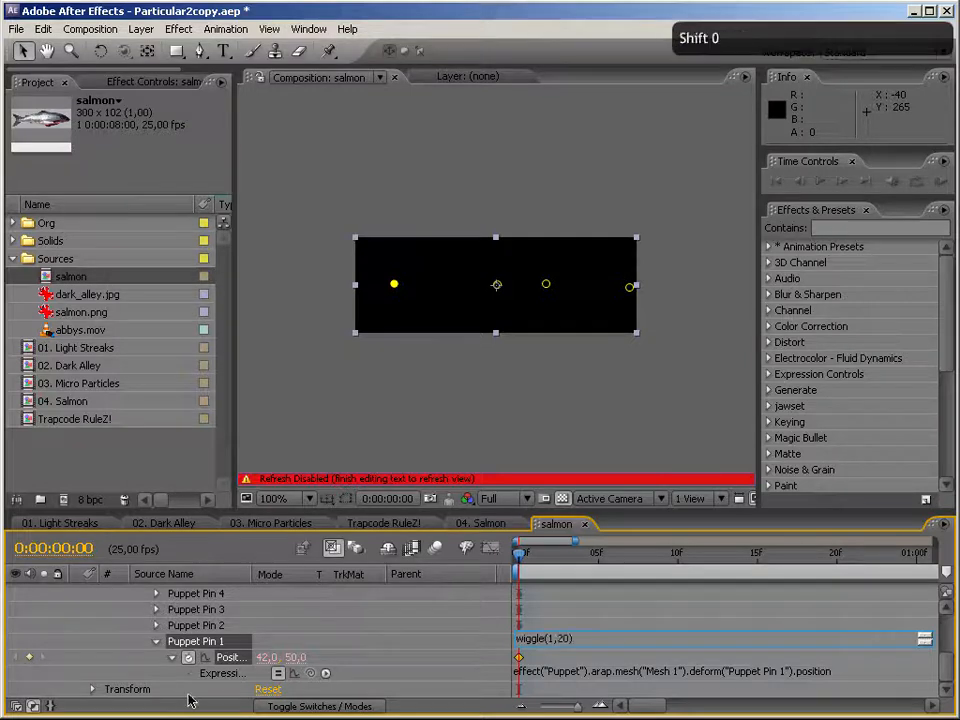
{"action": "key", "text": "Return"}
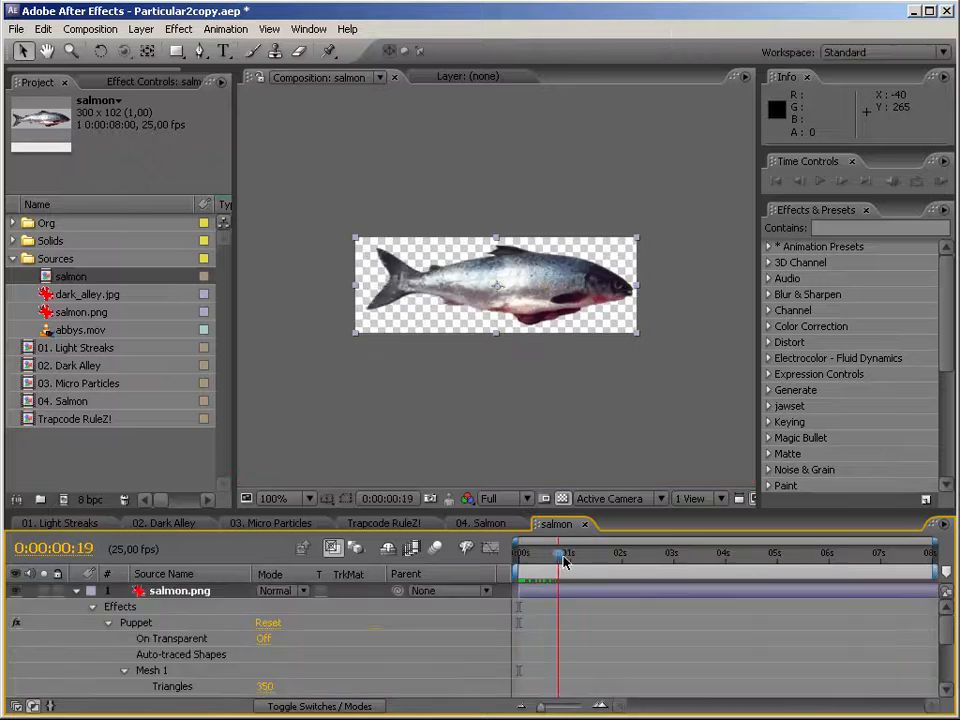
{"action": "left_click_drag", "start_coordinate": [575, 556], "coordinate": [694, 561]}
Reduce the movement of Puppet Pin 1 by changing its Position expression to wiggle(1,10), and scrub to 0:00:04:18
{"action": "key", "text": "u"}
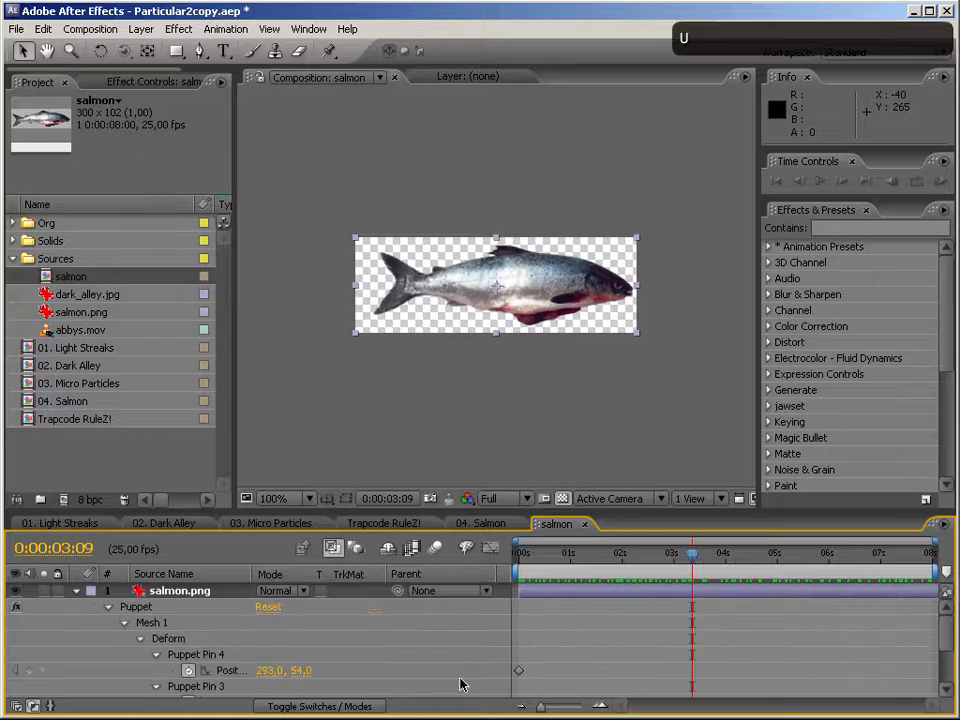
{"action": "scroll", "coordinate": [595, 665], "scroll_direction": "down", "scroll_amount": 3}
{"action": "left_click", "coordinate": [566, 688]}
{"action": "key", "text": "BackSpace"}
{"action": "type", "text": "1"}
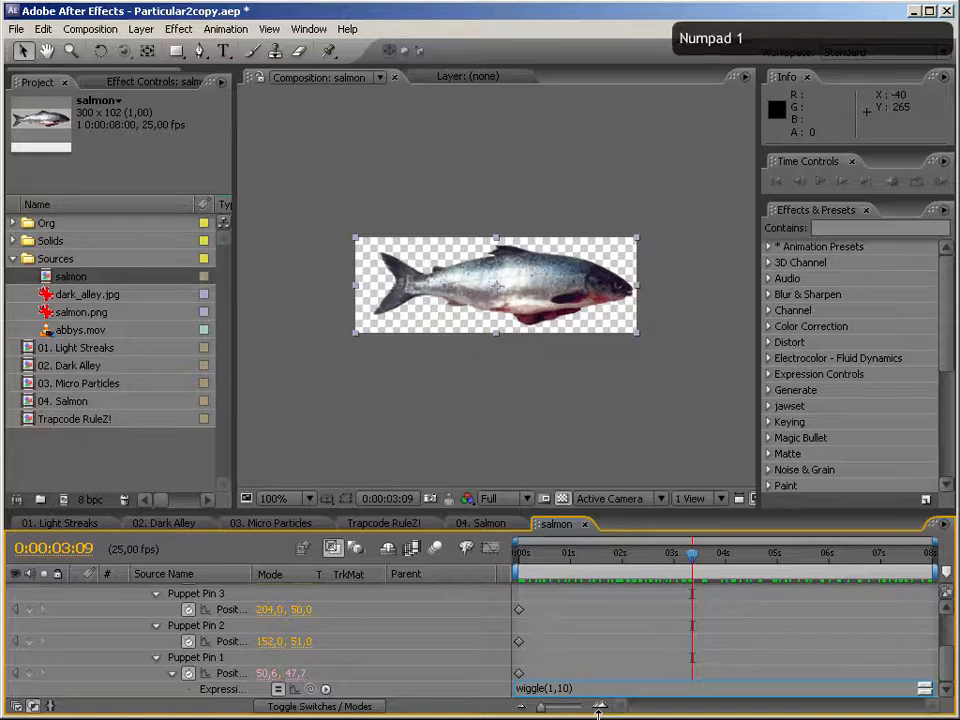
{"action": "key", "text": "Return"}
{"action": "left_click_drag", "start_coordinate": [522, 553], "coordinate": [766, 563]}
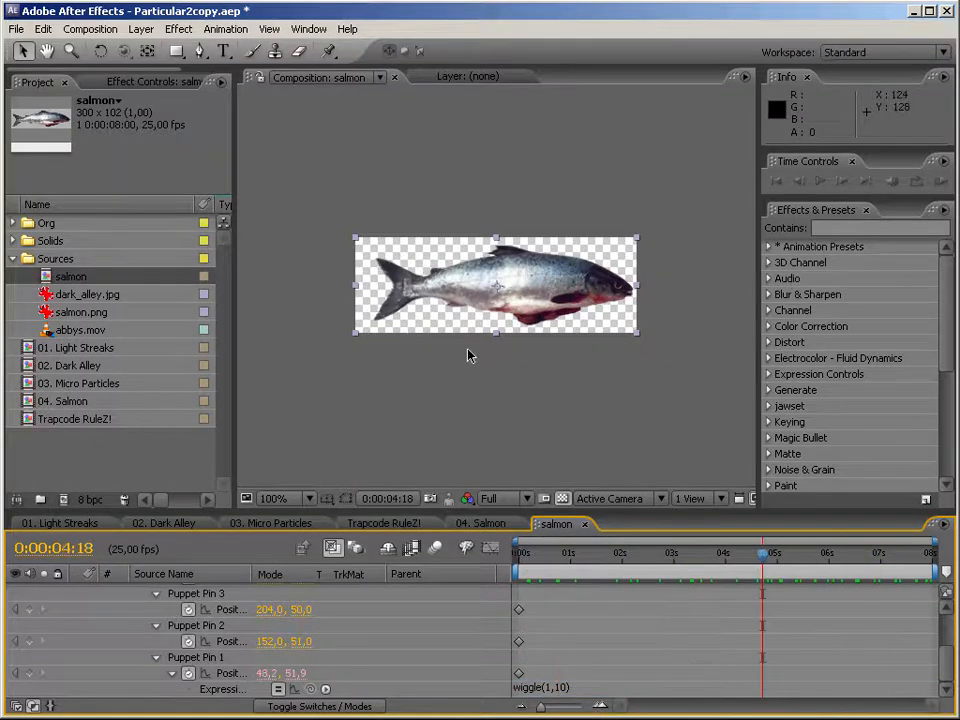
Show the Deform pins of the Puppet mesh and shift Puppet Pin 3 to 200, 50 at 0:00:04:18
{"action": "scroll", "coordinate": [583, 446], "scroll_direction": "up", "scroll_amount": 3}
{"action": "scroll", "coordinate": [576, 380], "scroll_direction": "down", "scroll_amount": 2}
{"action": "scroll", "coordinate": [576, 380], "scroll_direction": "down", "scroll_amount": 1}
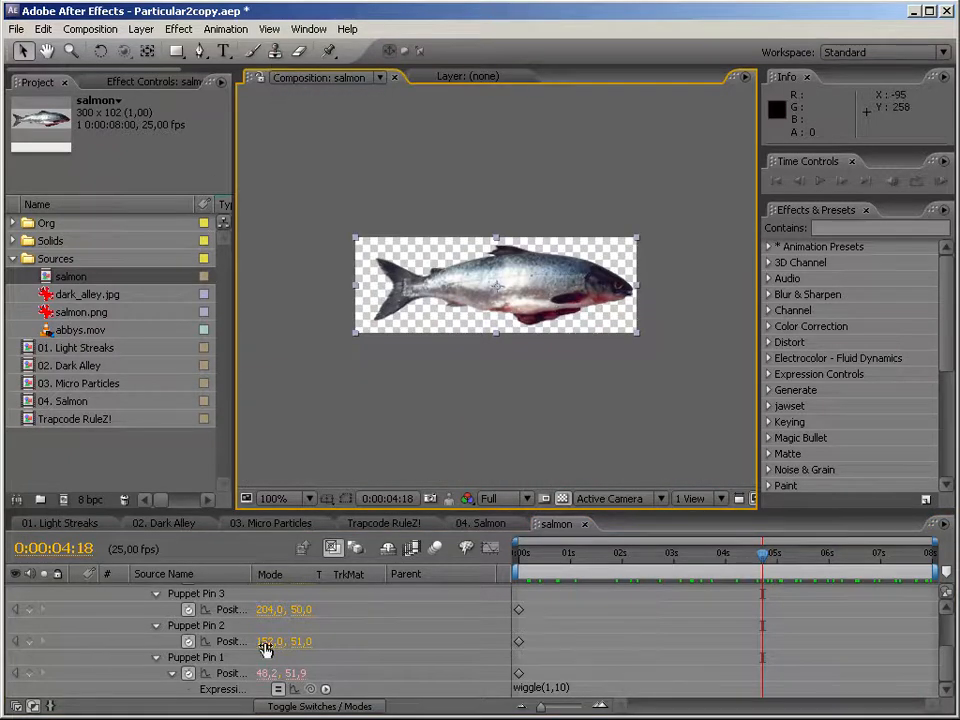
{"action": "scroll", "coordinate": [264, 647], "scroll_direction": "up", "scroll_amount": 3}
{"action": "left_click", "coordinate": [178, 627]}
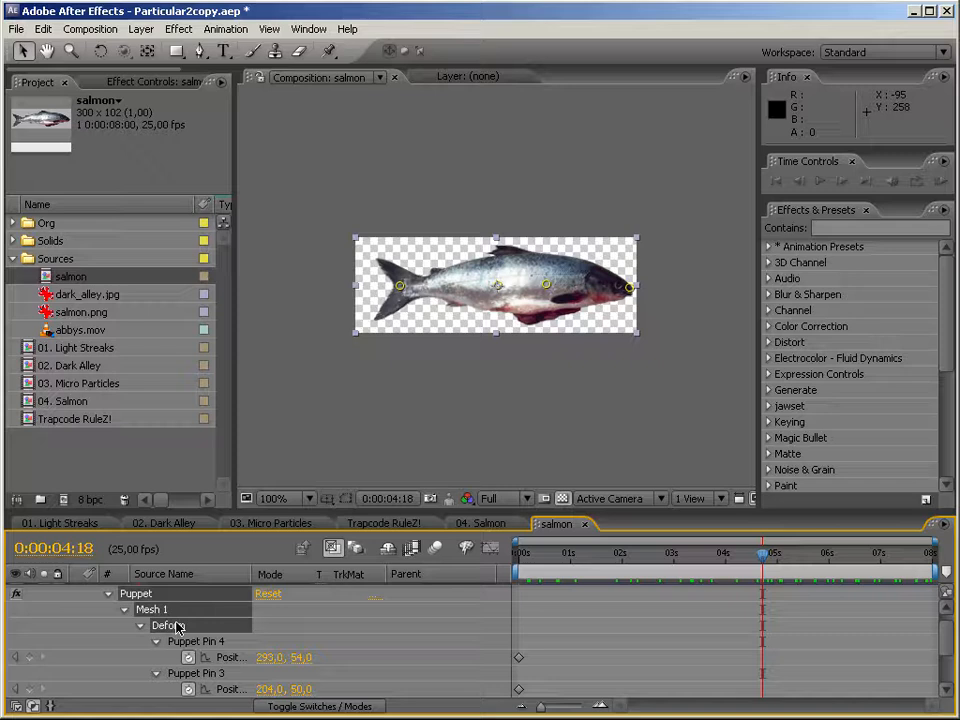
{"action": "left_click", "coordinate": [547, 286]}
{"action": "left_click_drag", "start_coordinate": [549, 288], "coordinate": [550, 290]}
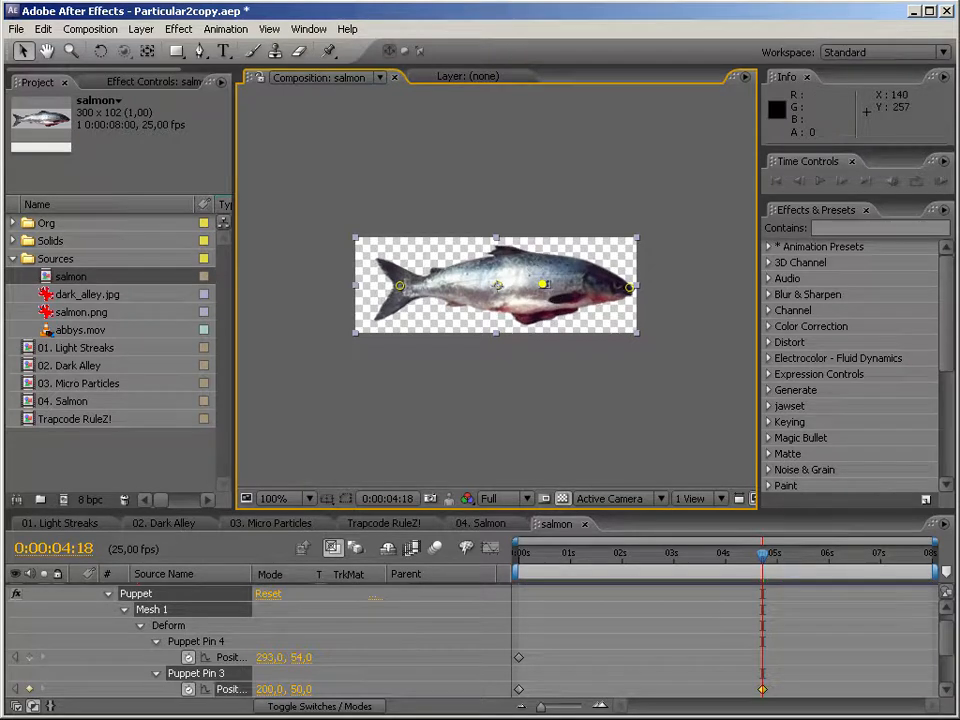
Add the expression wiggle(1,5) to Puppet Pin 3's Position and preview the animation from the start
{"action": "left_click", "coordinate": [188, 689], "text": "alt"}
{"action": "type", "text": "wig"}
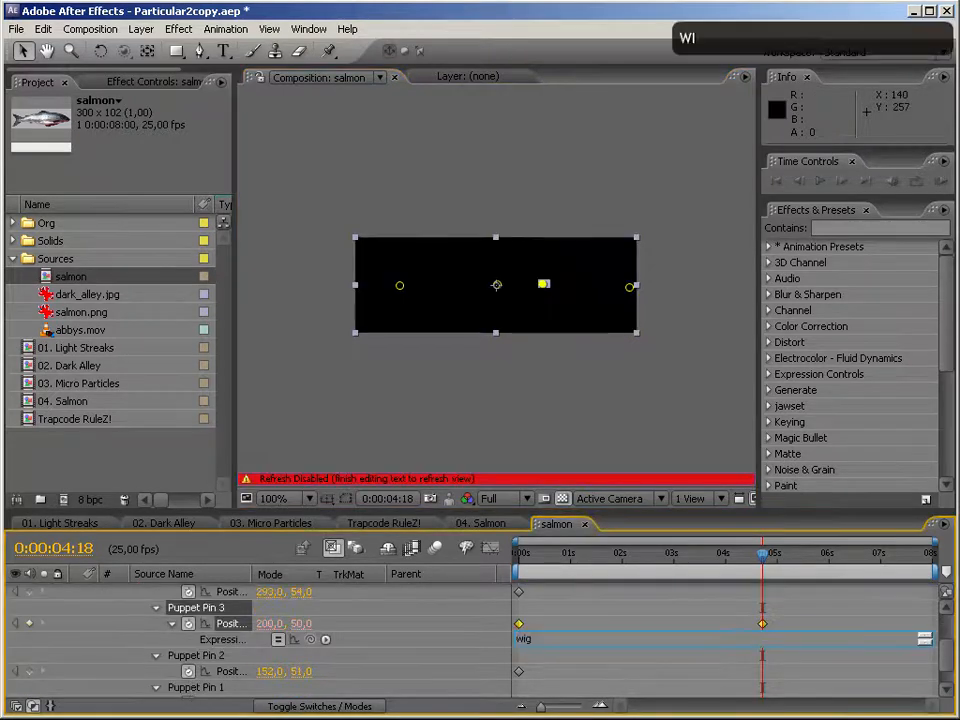
{"action": "type", "text": "gle(1,5)"}
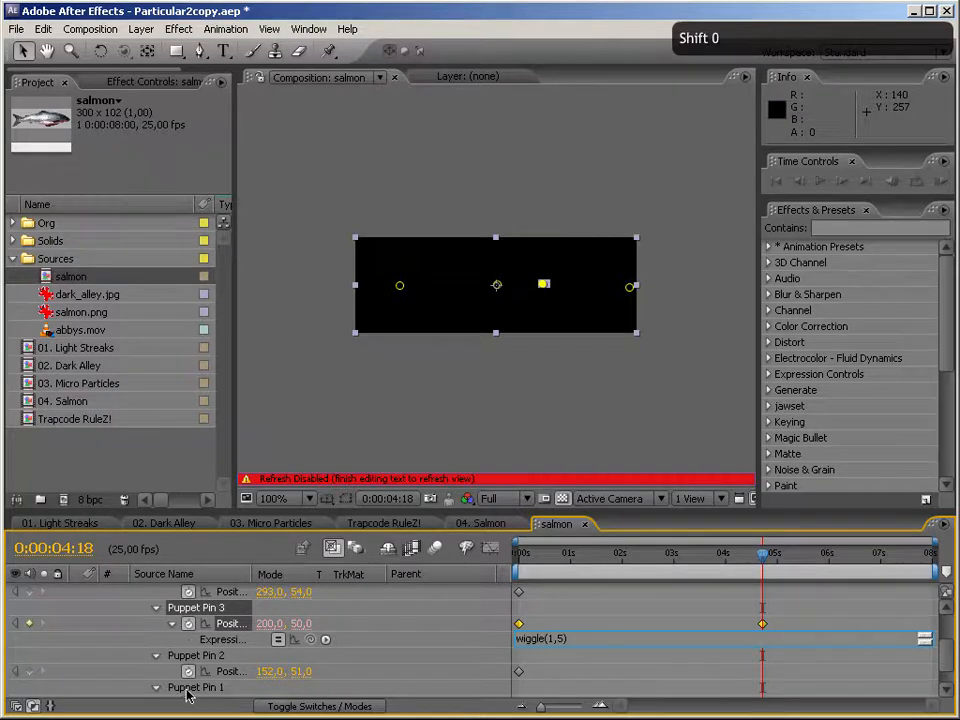
{"action": "key", "text": "Return"}
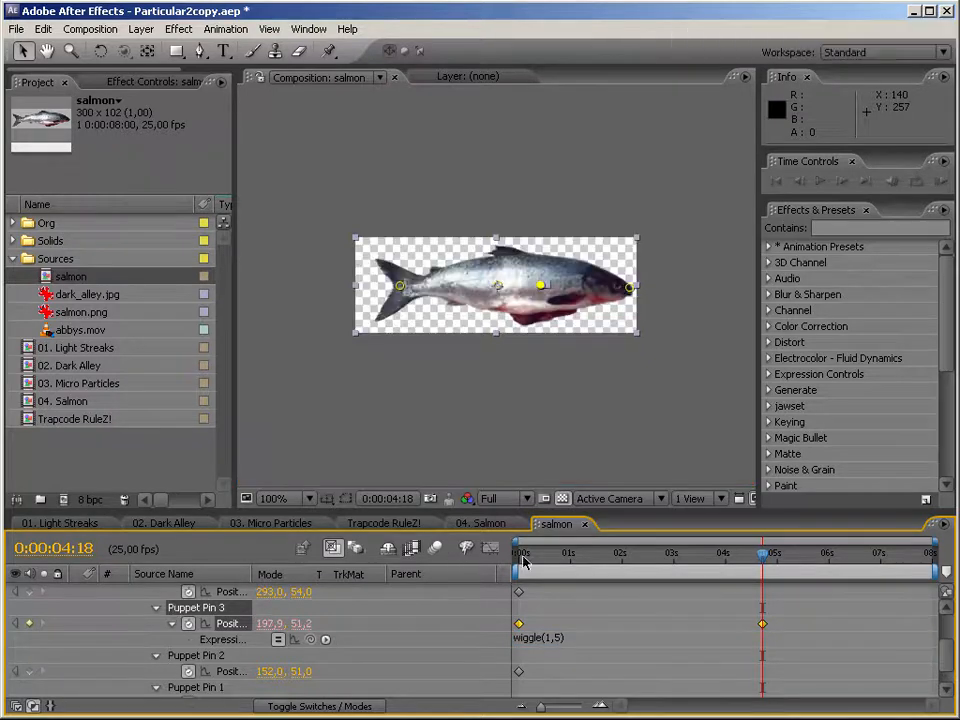
{"action": "left_click", "coordinate": [515, 553]}
{"action": "key", "text": "KP_0"}
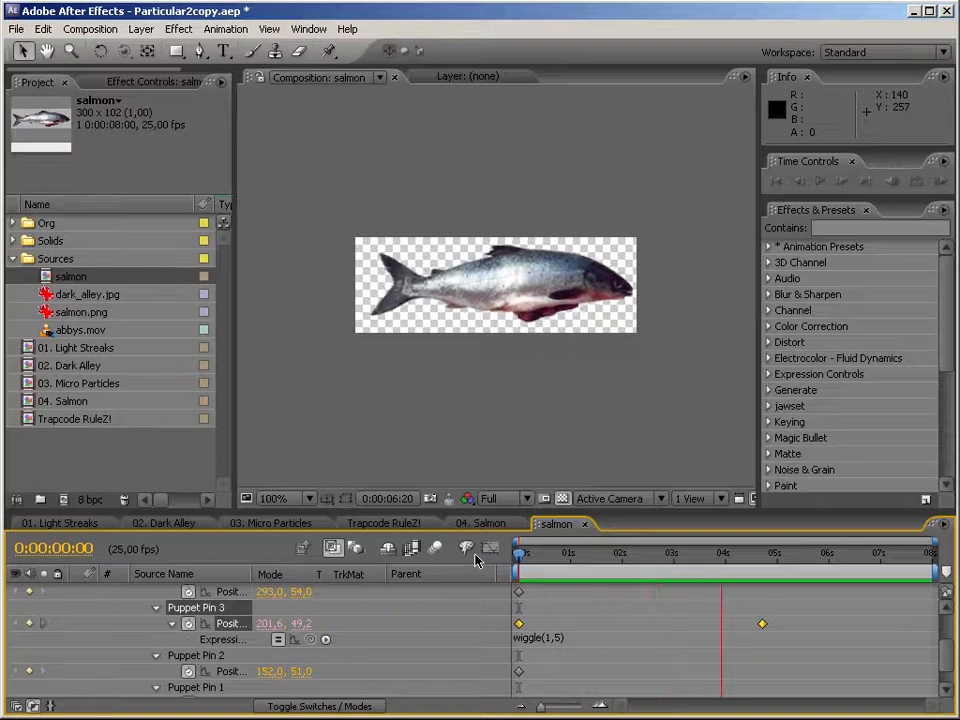
{"action": "key", "text": "KP_0"}
Raise the wiggle frequency of Puppet Pin 3 by changing its Position expression to wiggle(3,5)
{"action": "left_click", "coordinate": [550, 638]}
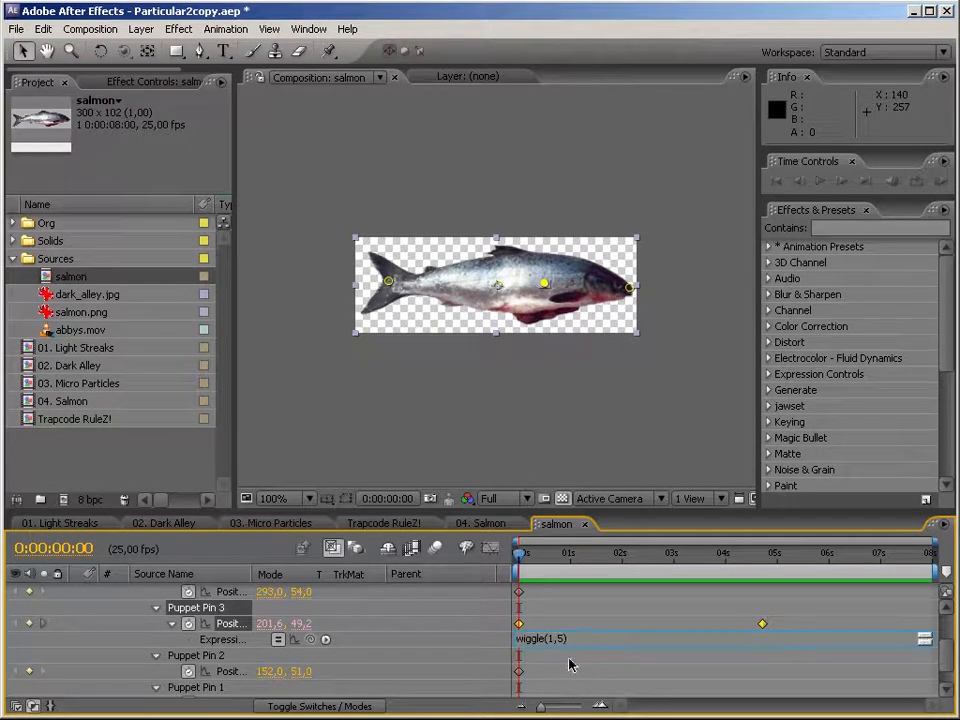
{"action": "key", "text": "Right"}
{"action": "key", "text": "Left"}
{"action": "key", "text": "BackSpace"}
{"action": "type", "text": "3"}
{"action": "key", "text": "KP_Enter"}
Change Puppet Pin 1's Position expression to wiggle(3,10) and preview the fish's movement
{"action": "scroll", "coordinate": [944, 665], "scroll_direction": "down", "scroll_amount": 1}
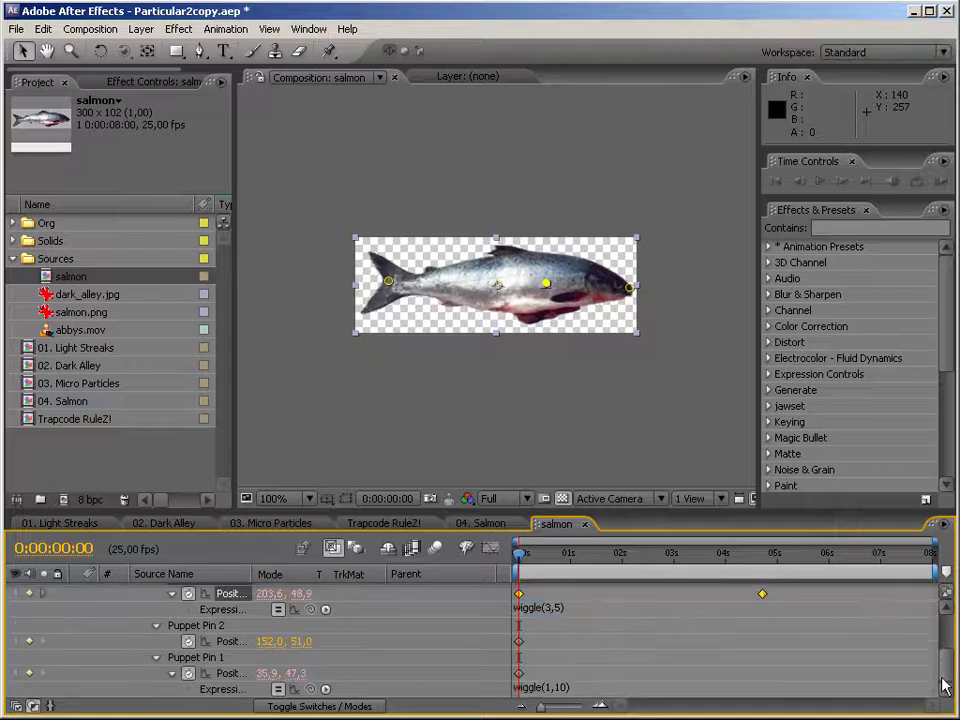
{"action": "left_click", "coordinate": [565, 688]}
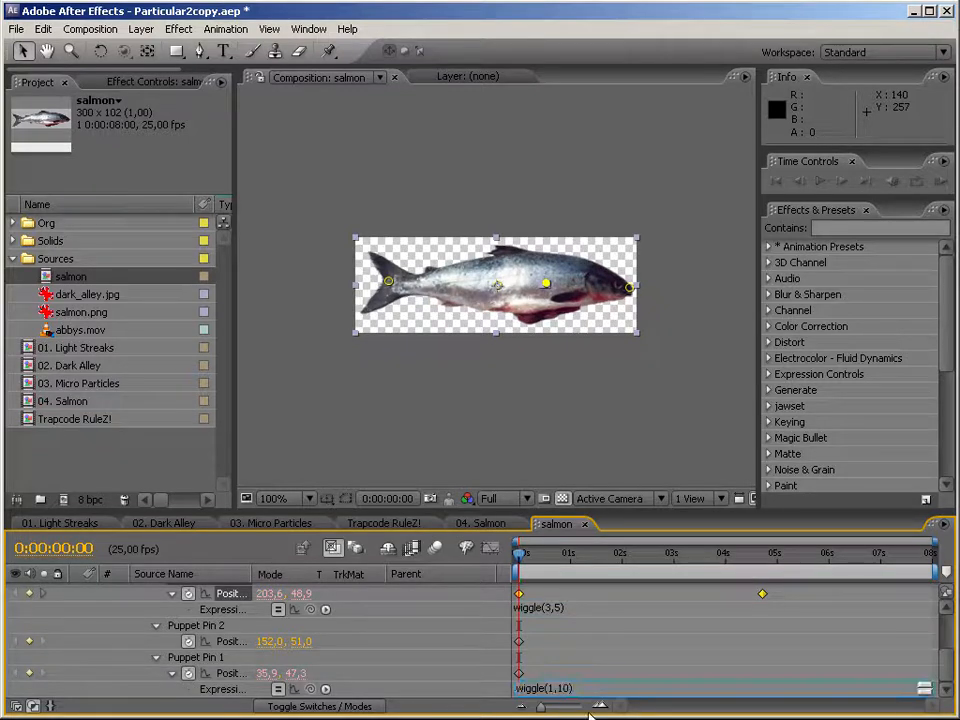
{"action": "type", "text": "3"}
{"action": "key", "text": "KP_Enter"}
{"action": "key", "text": "KP_0"}
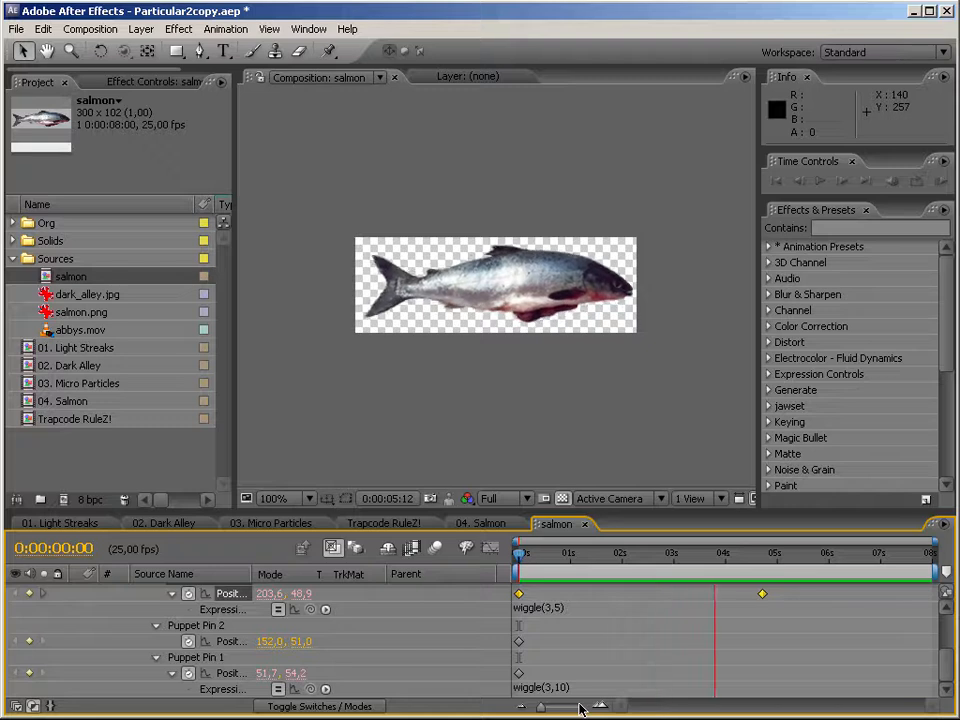
{"action": "key", "text": "KP_0"}
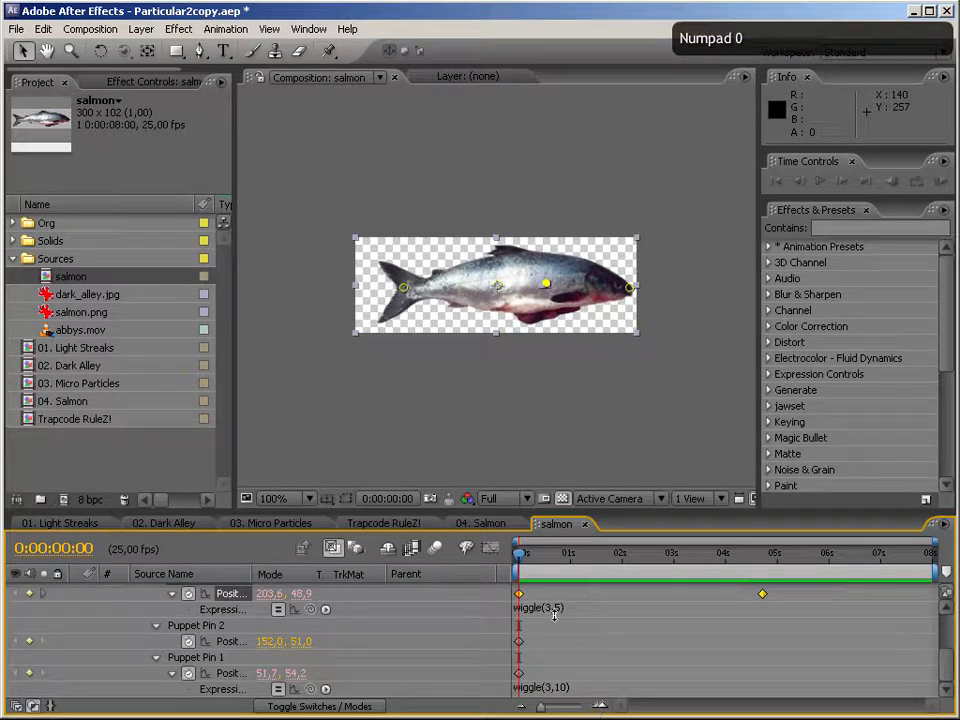
Set Puppet Pin 1's Position expression to wiggle(4,10) and preview the swimming motion again
{"action": "left_click", "coordinate": [543, 690]}
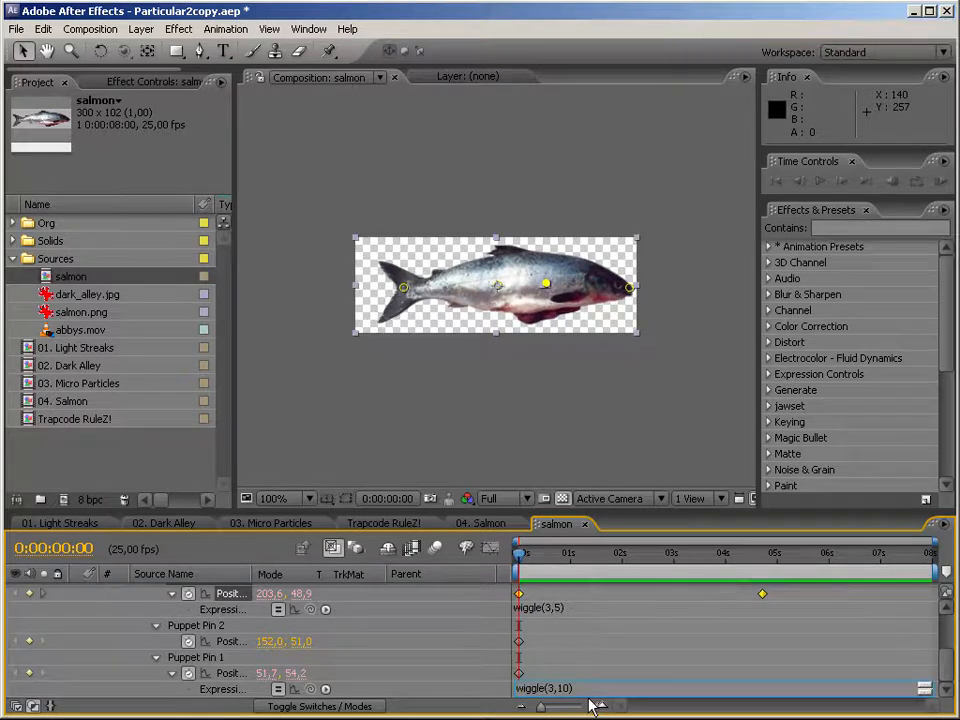
{"action": "type", "text": "4"}
{"action": "key", "text": "Return"}
{"action": "key", "text": "KP_0"}
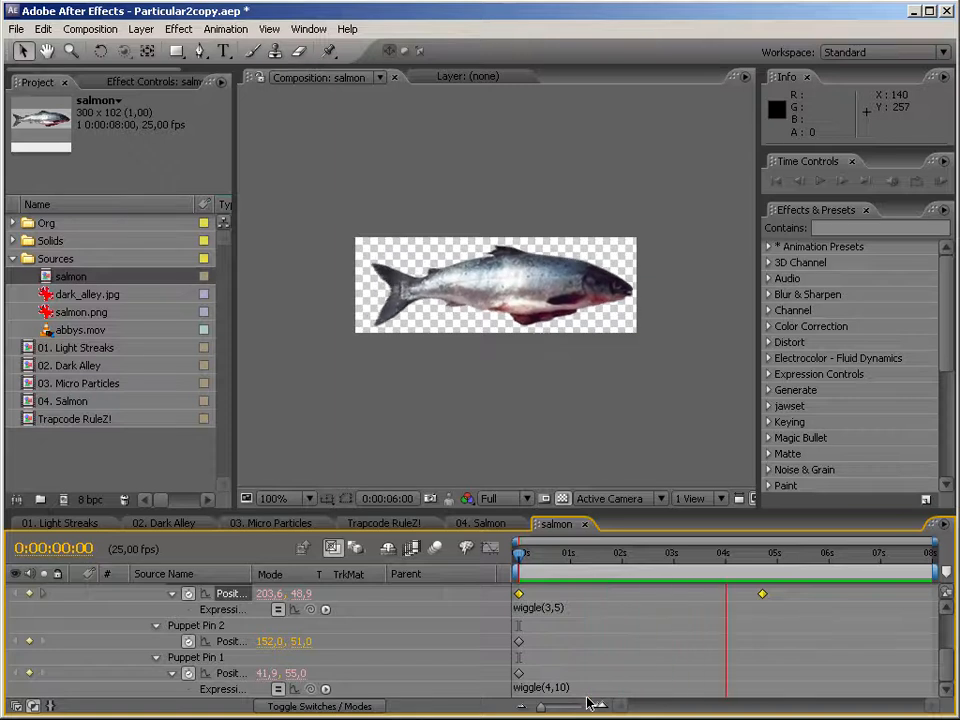
{"action": "key", "text": "KP_0"}
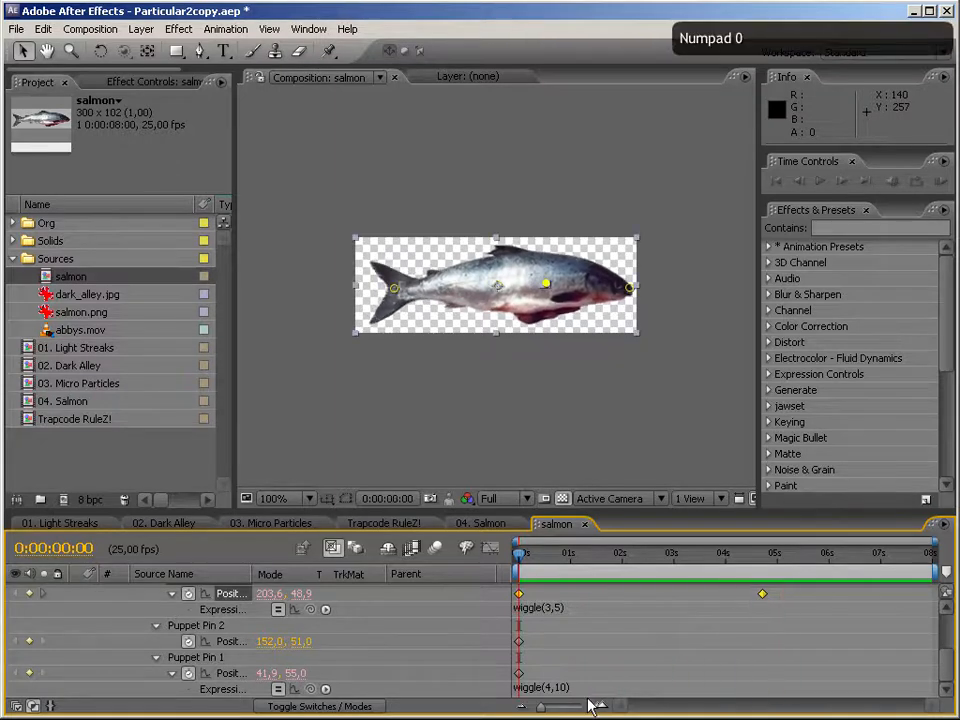
Move the salmon composition out of the Sources folder to the project root and rename it cpFish
{"action": "left_click_drag", "start_coordinate": [48, 283], "coordinate": [70, 440]}
{"action": "key", "text": "Return"}
{"action": "type", "text": "cpF"}
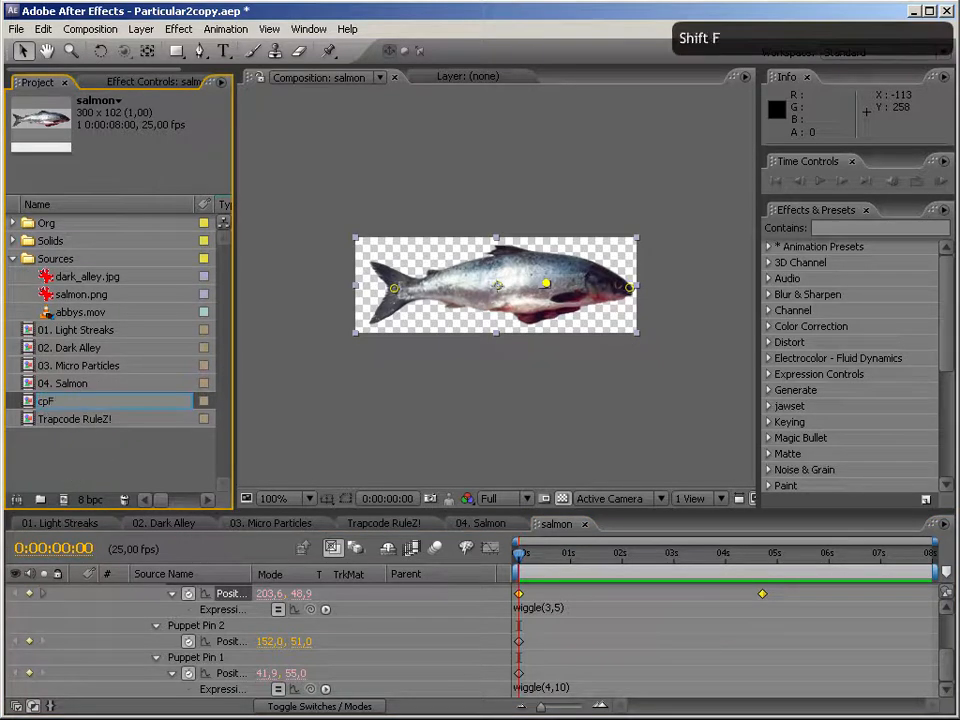
{"action": "type", "text": "ish"}
{"action": "key", "text": "Return"}
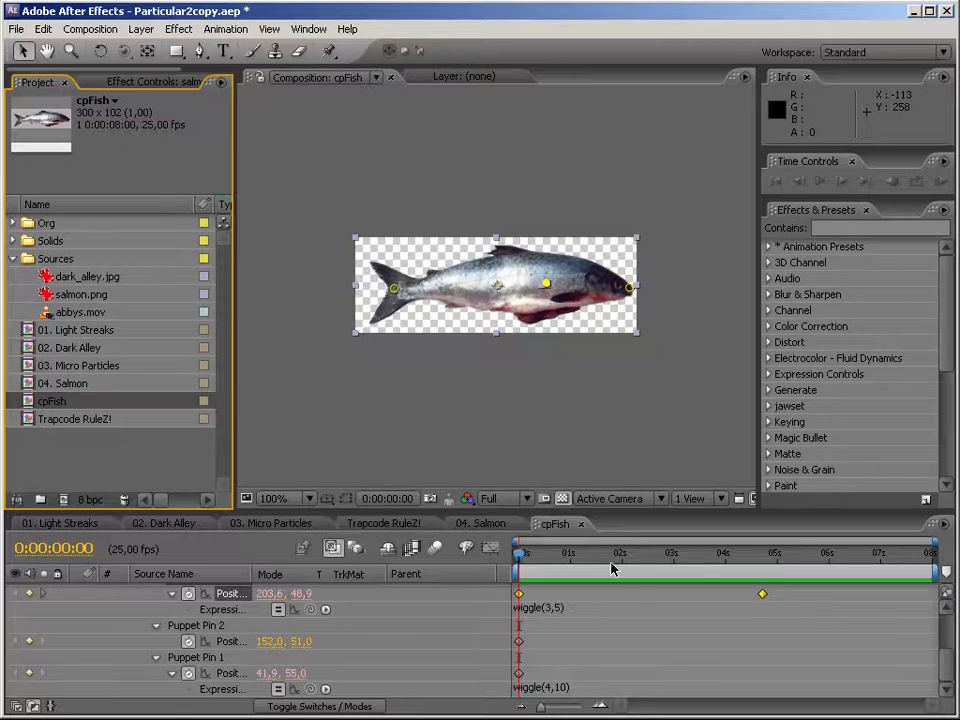
Add cpFish to the 04. Salmon composition as a hidden layer beneath abbys.mov and show the Particles layer's effect settings at a readable width
{"action": "left_click", "coordinate": [495, 523]}
{"action": "left_click_drag", "start_coordinate": [57, 409], "coordinate": [5, 652]}
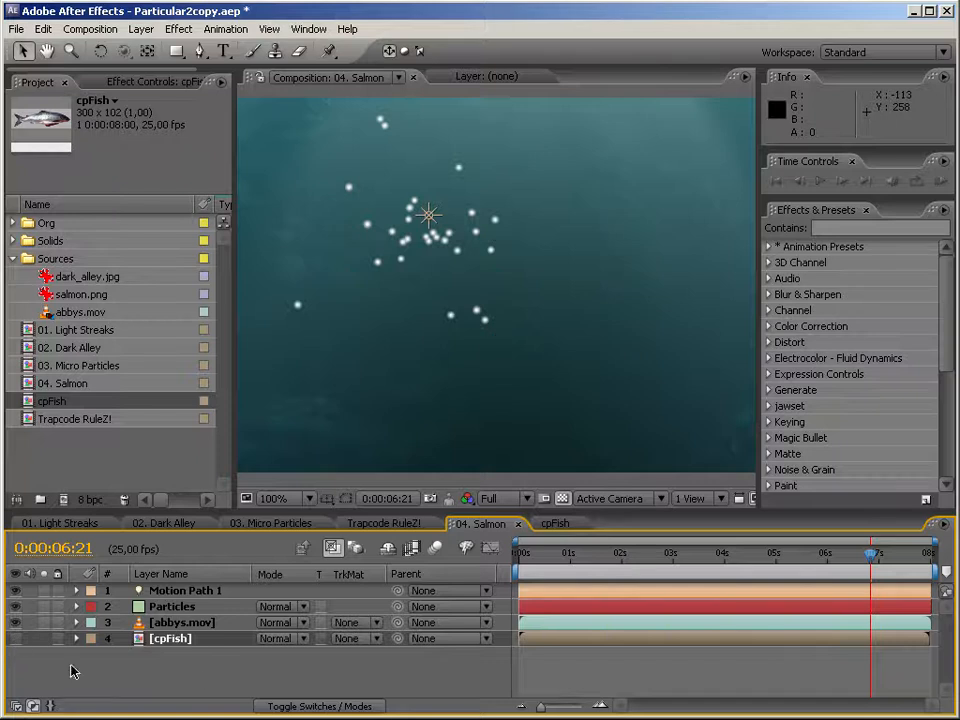
{"action": "left_click", "coordinate": [190, 607]}
{"action": "left_click", "coordinate": [160, 85]}
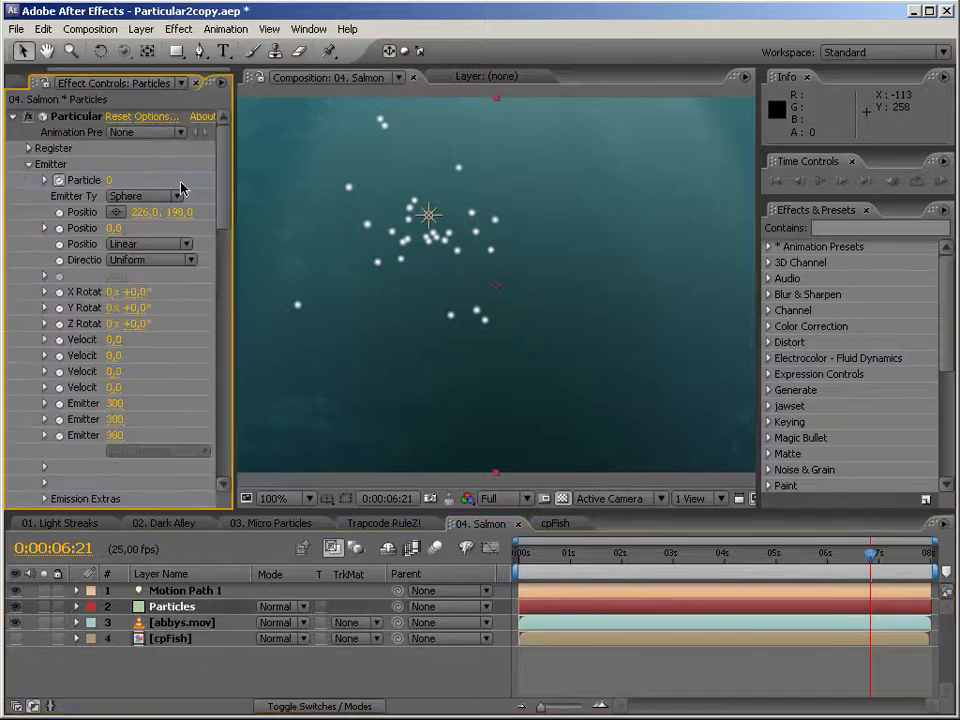
{"action": "left_click_drag", "start_coordinate": [237, 266], "coordinate": [293, 256]}
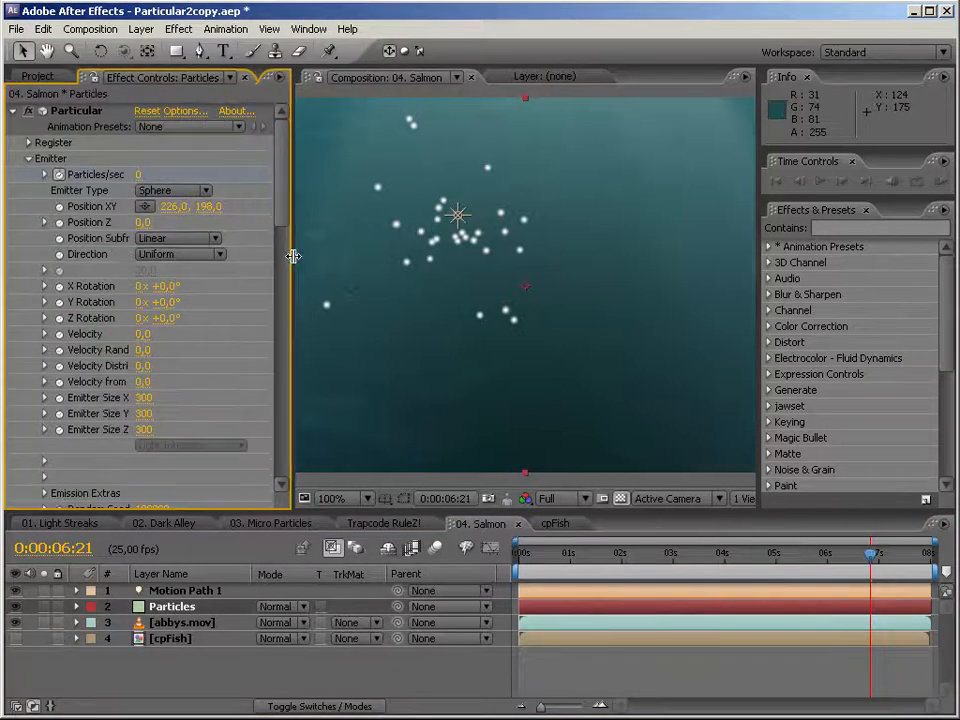
Set Particular's Particle Type to Textured Polygon on the Particles layer
{"action": "left_click", "coordinate": [29, 158]}
{"action": "left_click", "coordinate": [29, 174]}
{"action": "left_click", "coordinate": [163, 224]}
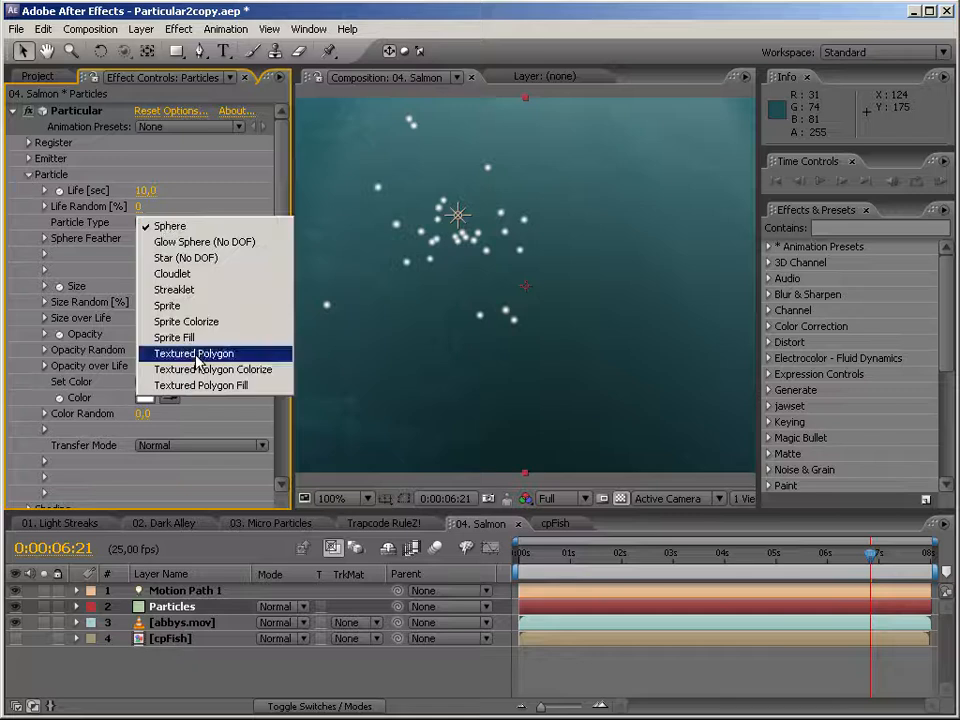
{"action": "left_click", "coordinate": [197, 354]}
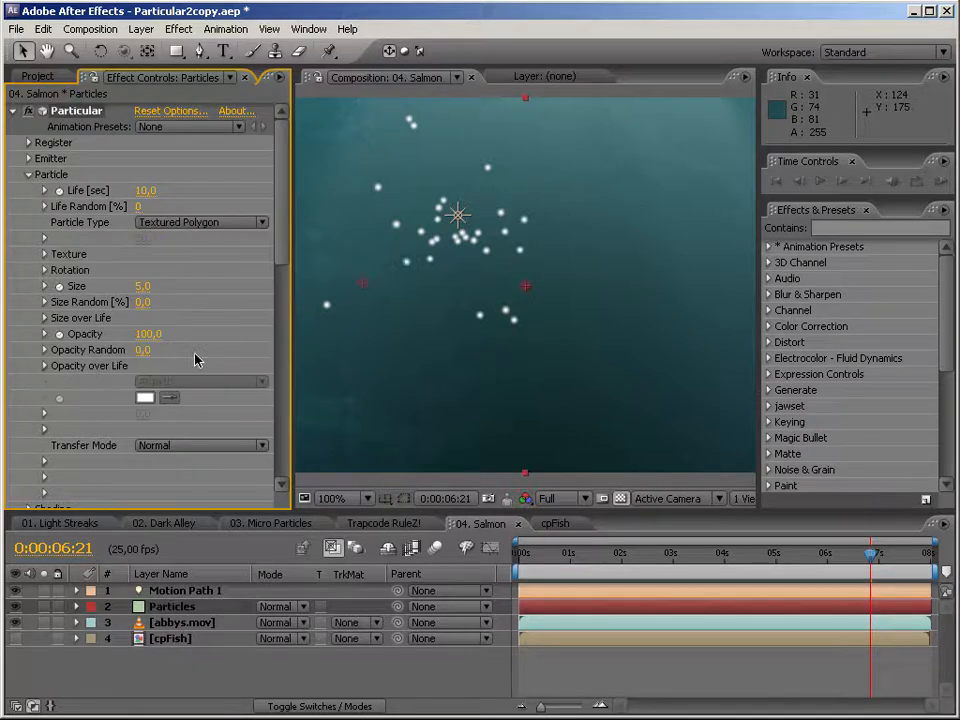
Use the cpFish layer as the particle texture with Random - Loop time sampling and set the particle Size to 50
{"action": "left_click", "coordinate": [44, 254]}
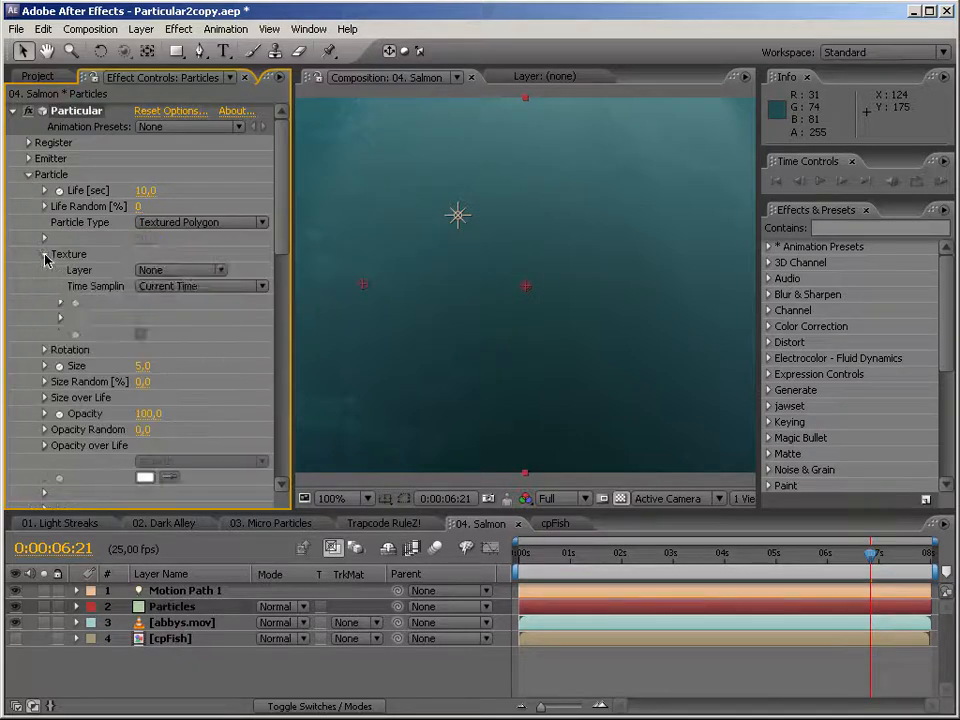
{"action": "left_click", "coordinate": [188, 272]}
{"action": "left_click", "coordinate": [186, 333]}
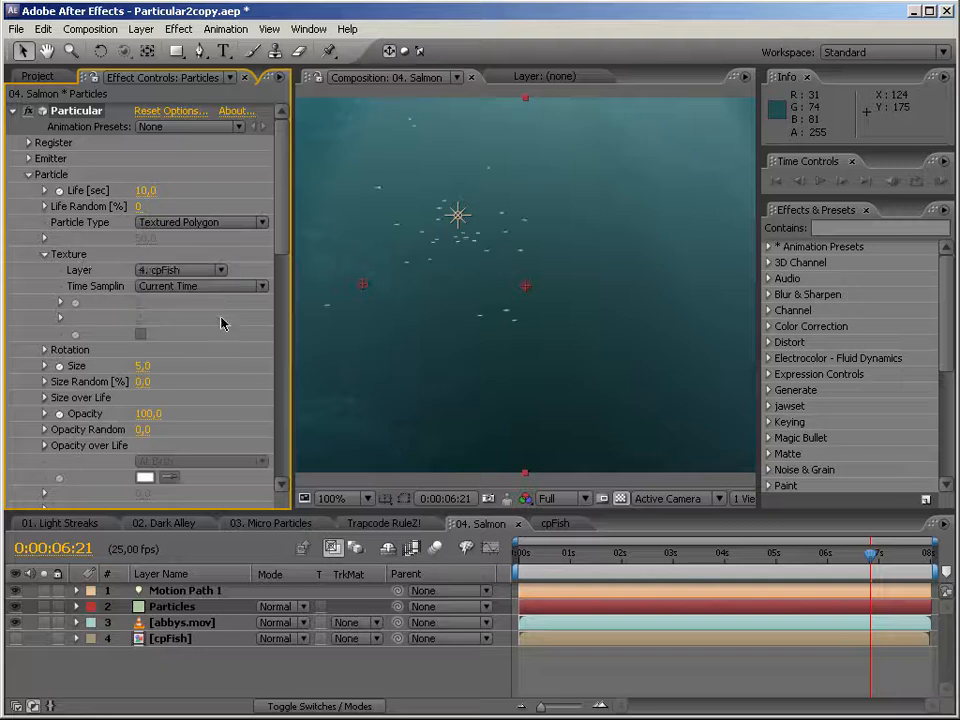
{"action": "left_click", "coordinate": [233, 288]}
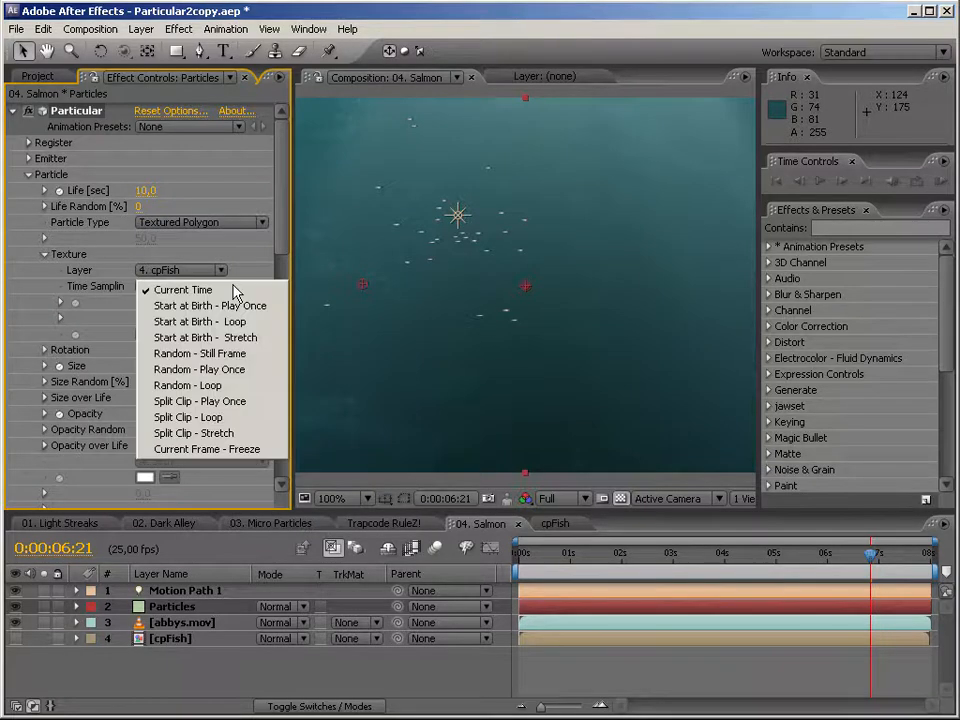
{"action": "left_click", "coordinate": [241, 385]}
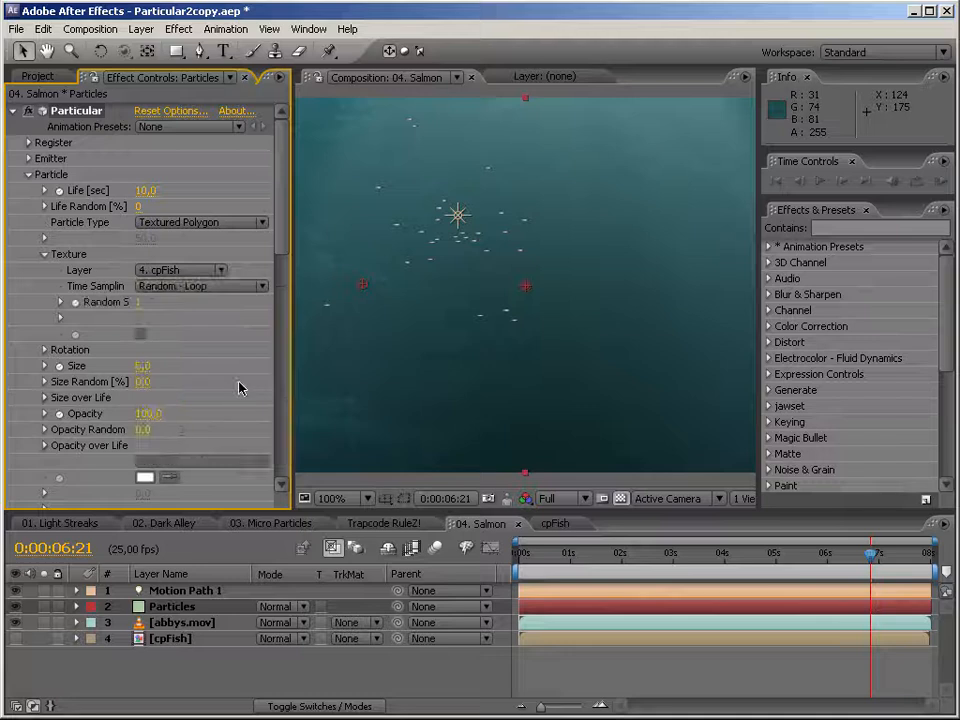
{"action": "left_click_drag", "start_coordinate": [147, 366], "coordinate": [187, 366]}
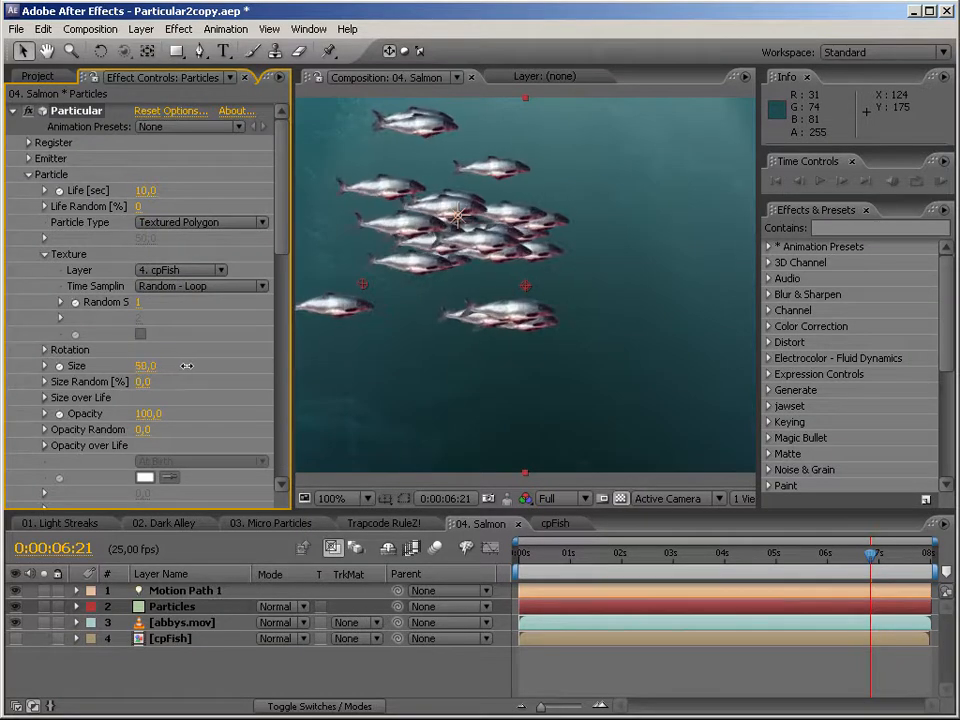
Set the particles' Size Random to 50% and reduce their Size to 40
{"action": "type", "text": "50"}
{"action": "key", "text": "Return"}
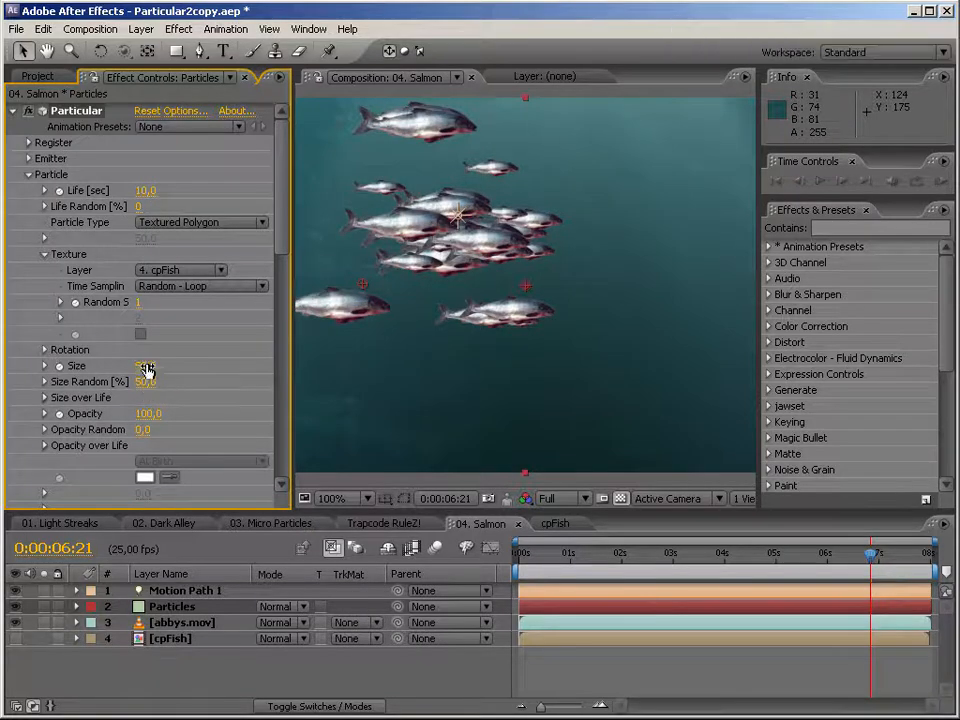
{"action": "type", "text": "40"}
{"action": "key", "text": "Return"}
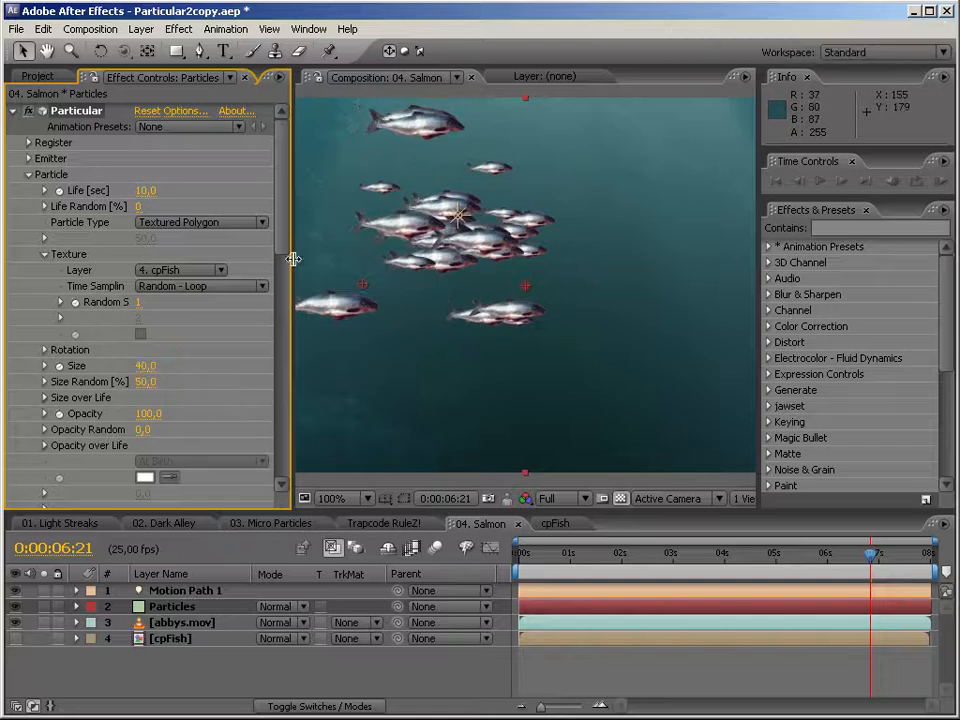
Change Particular's emitter Random Seed to vary the fish arrangement and check the school at other times in the composition
{"action": "left_click", "coordinate": [28, 174]}
{"action": "left_click", "coordinate": [28, 207]}
{"action": "left_click", "coordinate": [30, 158]}
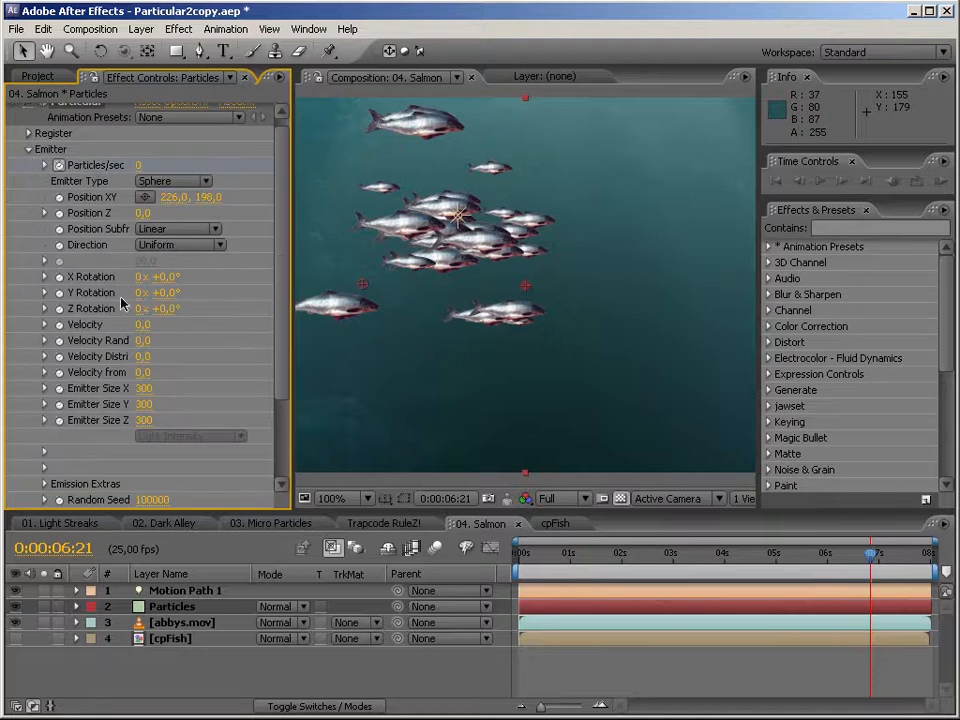
{"action": "scroll", "coordinate": [285, 347], "scroll_direction": "down", "scroll_amount": 3}
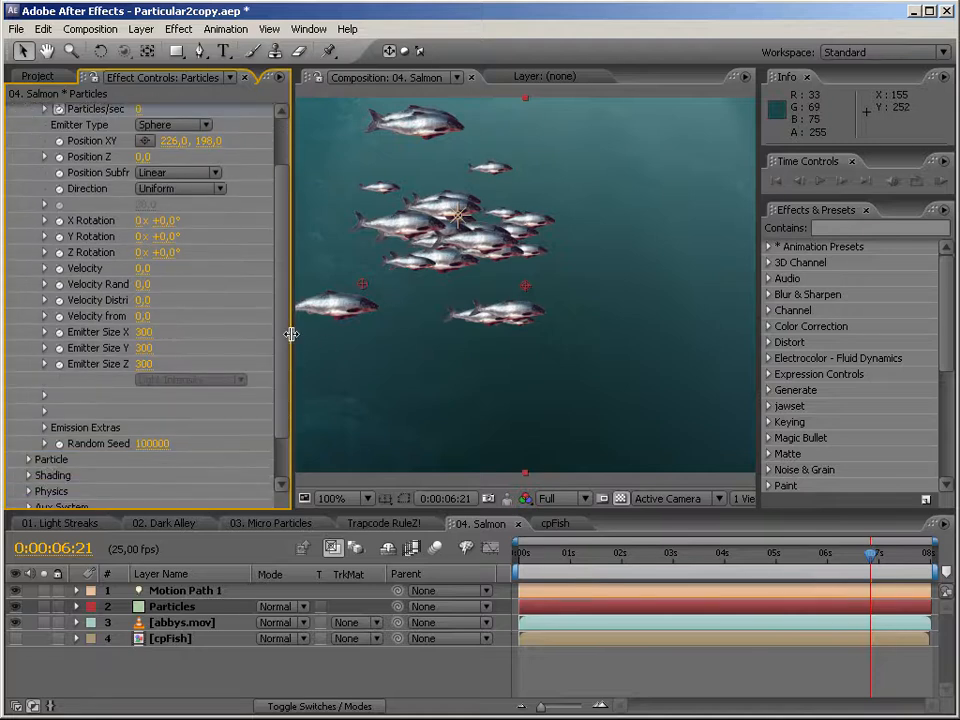
{"action": "left_click", "coordinate": [45, 428]}
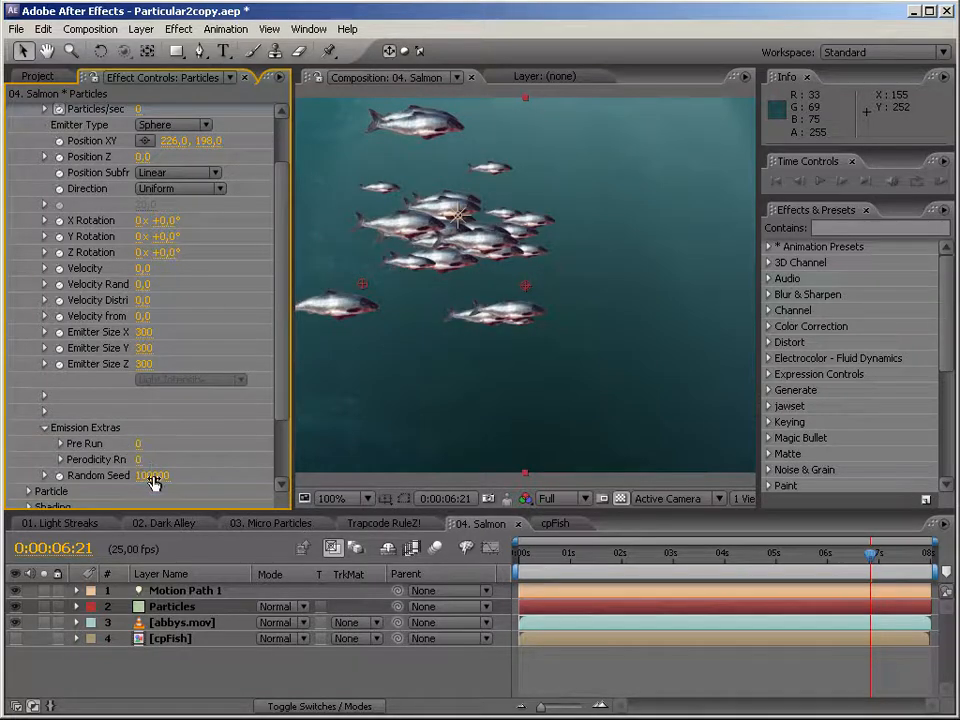
{"action": "left_click_drag", "start_coordinate": [150, 475], "coordinate": [133, 475]}
{"action": "left_click_drag", "start_coordinate": [600, 560], "coordinate": [745, 558]}
{"action": "mouse_move", "coordinate": [290, 327]}
{"action": "left_mouse_down"}
{"action": "mouse_move", "coordinate": [191, 326]}
{"action": "mouse_move", "coordinate": [212, 326]}
{"action": "mouse_move", "coordinate": [204, 399]}
{"action": "left_mouse_up"}
Turn on Orient to Motion in the particle Rotation settings and check how the fish turn along the path
{"action": "left_click", "coordinate": [30, 404]}
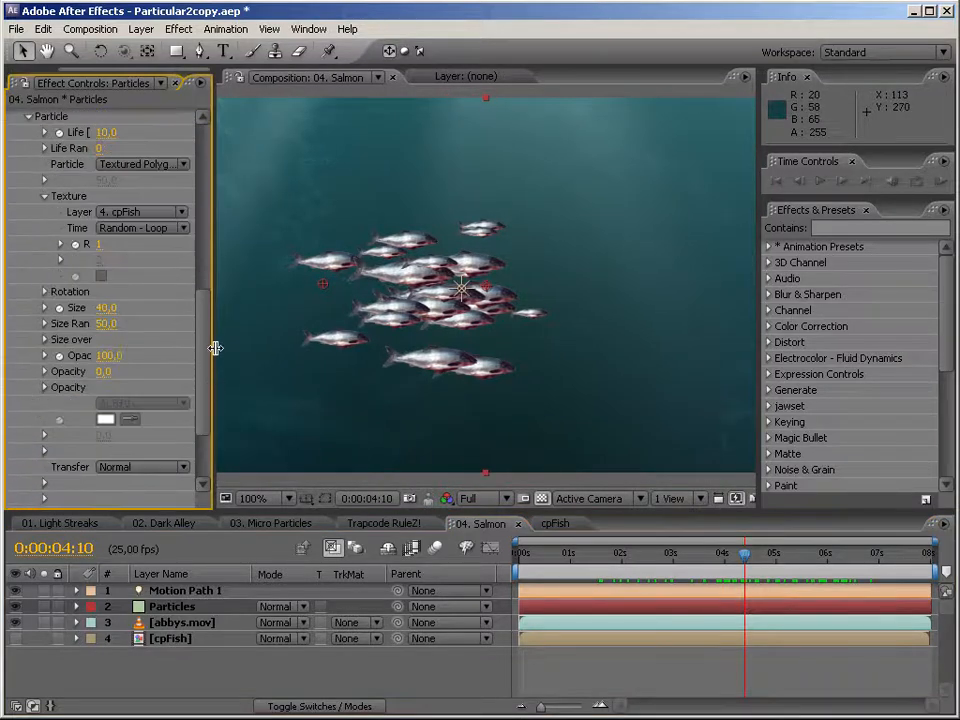
{"action": "left_click", "coordinate": [45, 292]}
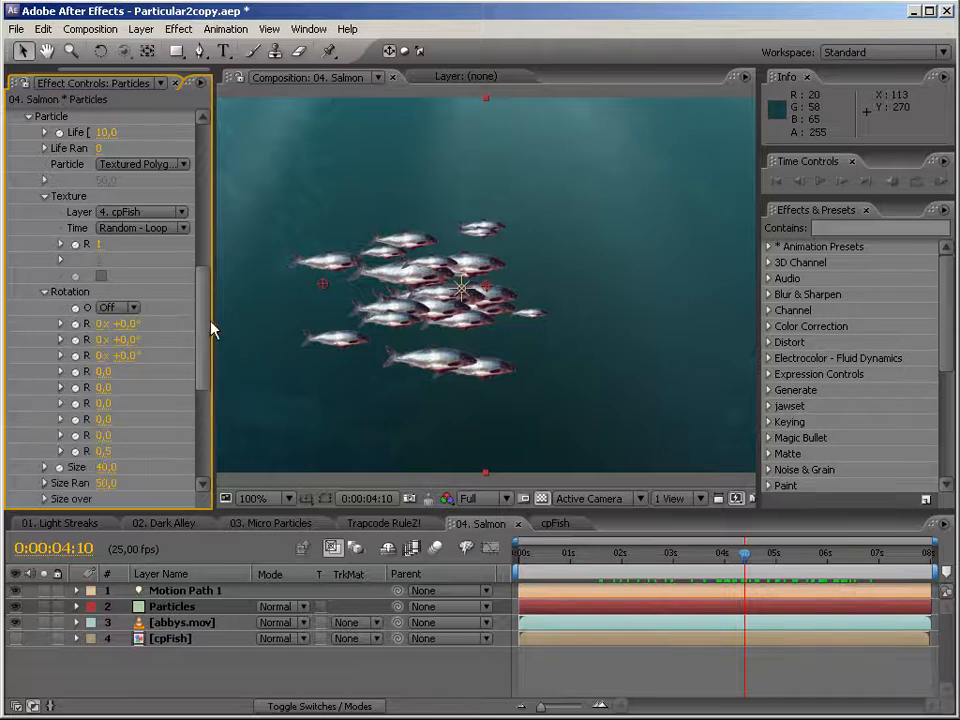
{"action": "left_click_drag", "start_coordinate": [214, 319], "coordinate": [300, 319]}
{"action": "left_click", "coordinate": [166, 305]}
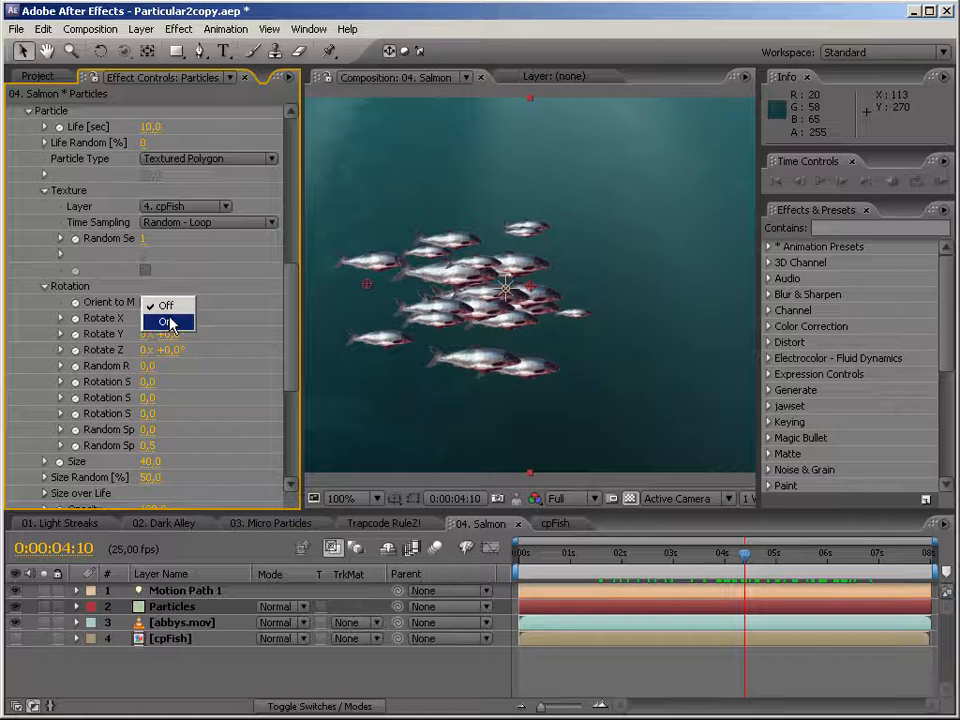
{"action": "left_click", "coordinate": [168, 322]}
{"action": "left_click_drag", "start_coordinate": [537, 561], "coordinate": [790, 562]}
{"action": "left_click_drag", "start_coordinate": [300, 381], "coordinate": [210, 381]}
Enable motion blur for the composition and the Particles layer, and check the blurred fish near the start of the animation
{"action": "left_click", "coordinate": [437, 548]}
{"action": "key", "text": "F4"}
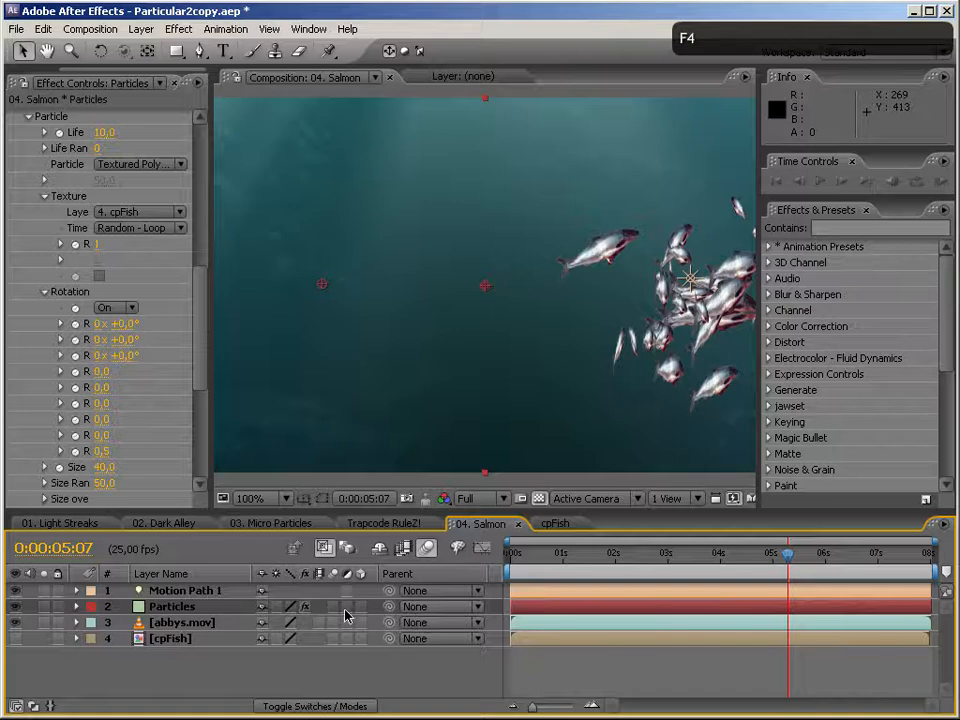
{"action": "left_click", "coordinate": [334, 606]}
{"action": "left_click_drag", "start_coordinate": [781, 565], "coordinate": [590, 565]}
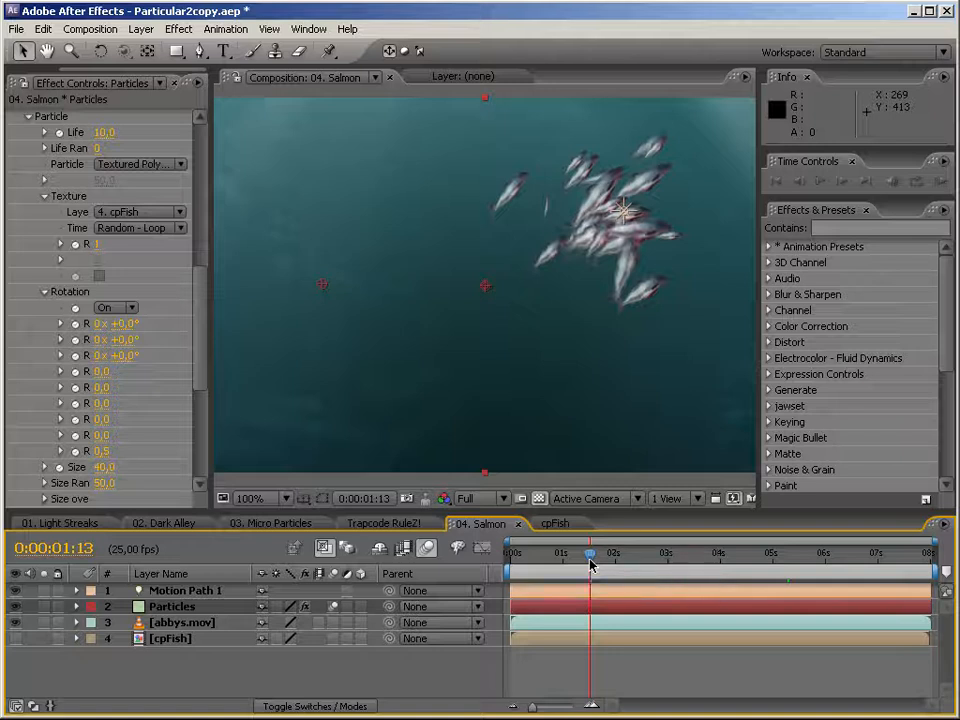
{"action": "left_click", "coordinate": [536, 561]}
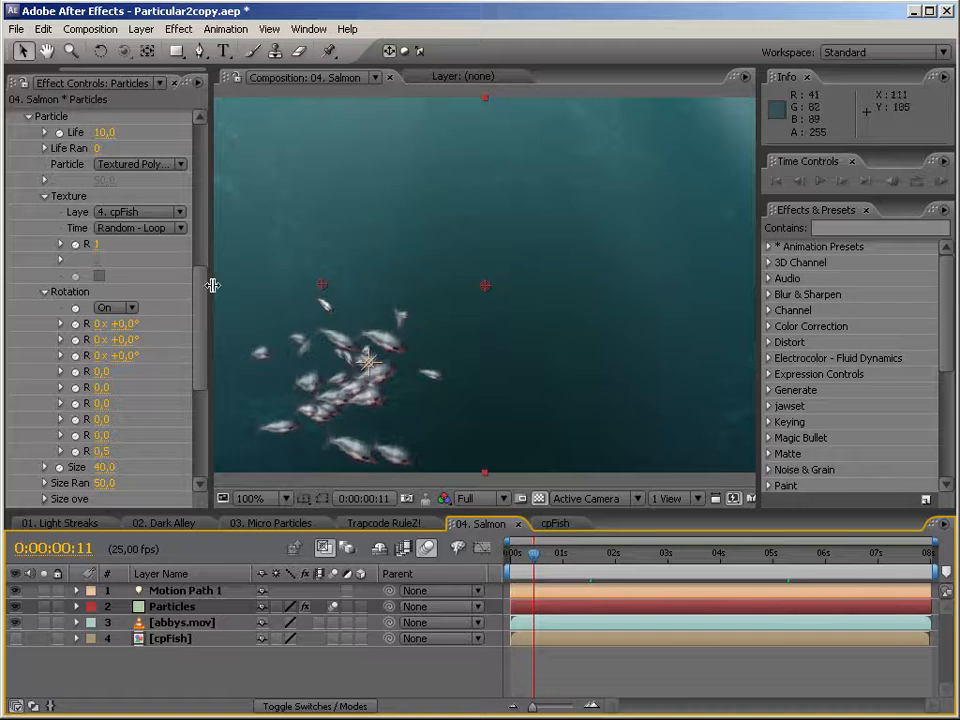
Find the Tritone effect and apply it to the Particles layer with teal highlights, midtones and shadows, blended 53% with the original
{"action": "left_click", "coordinate": [896, 232]}
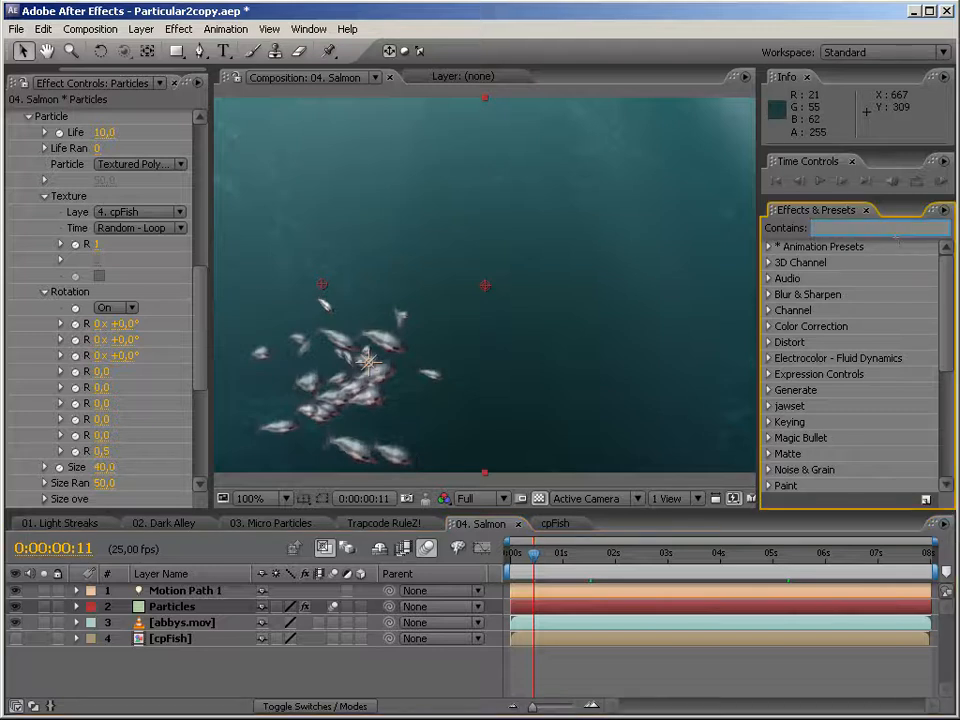
{"action": "type", "text": "tiri"}
{"action": "key", "text": "BackSpace"}
{"action": "key", "text": "BackSpace"}
{"action": "key", "text": "BackSpace"}
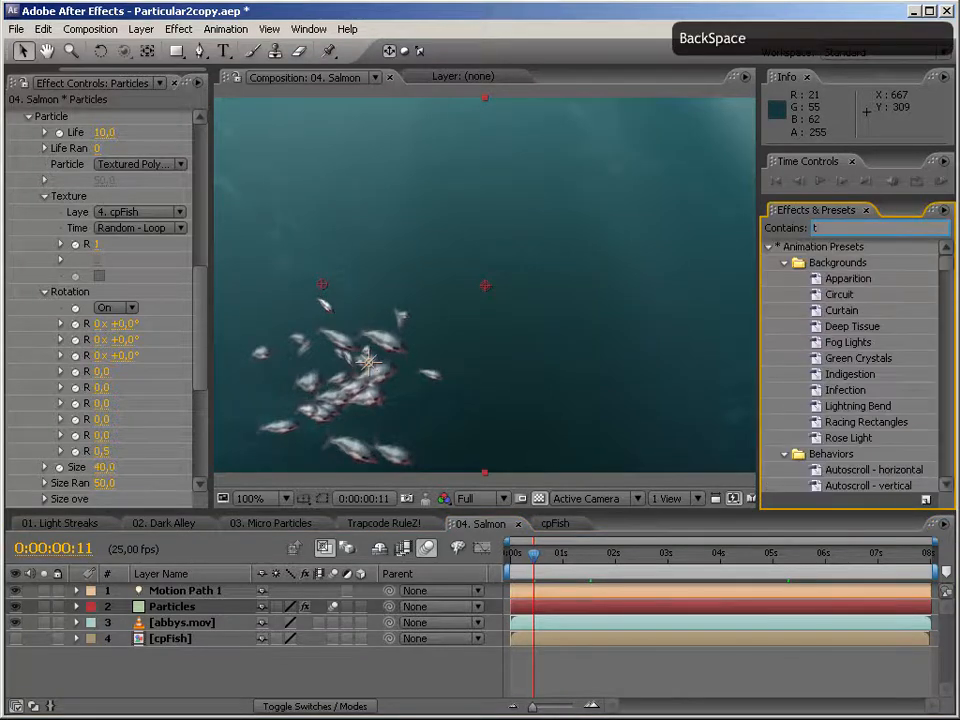
{"action": "type", "text": "rit"}
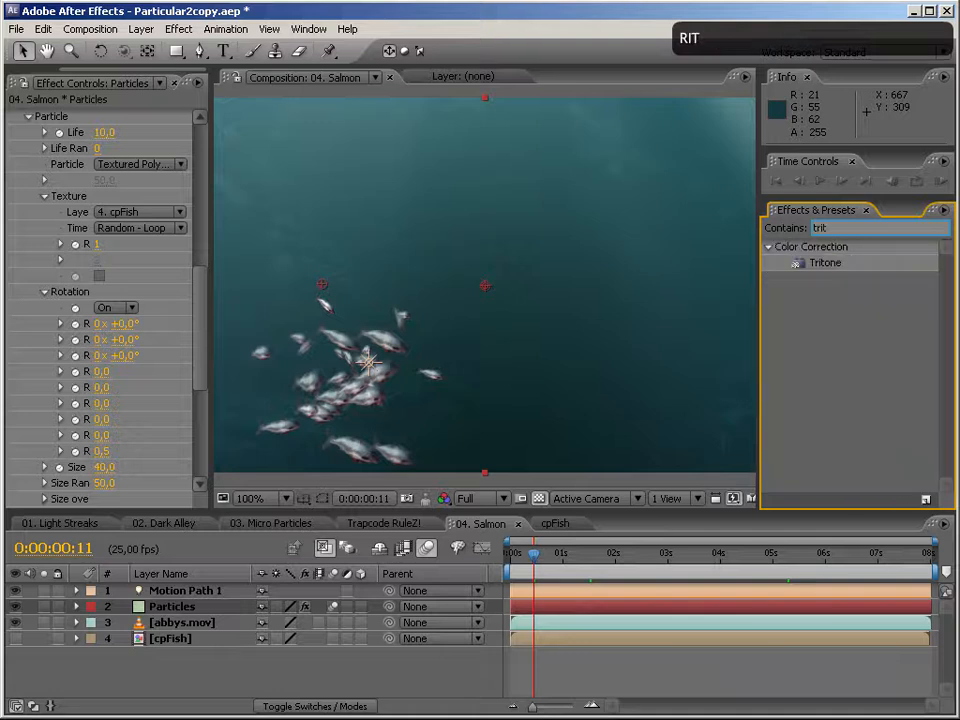
{"action": "left_click_drag", "start_coordinate": [643, 551], "coordinate": [188, 606]}
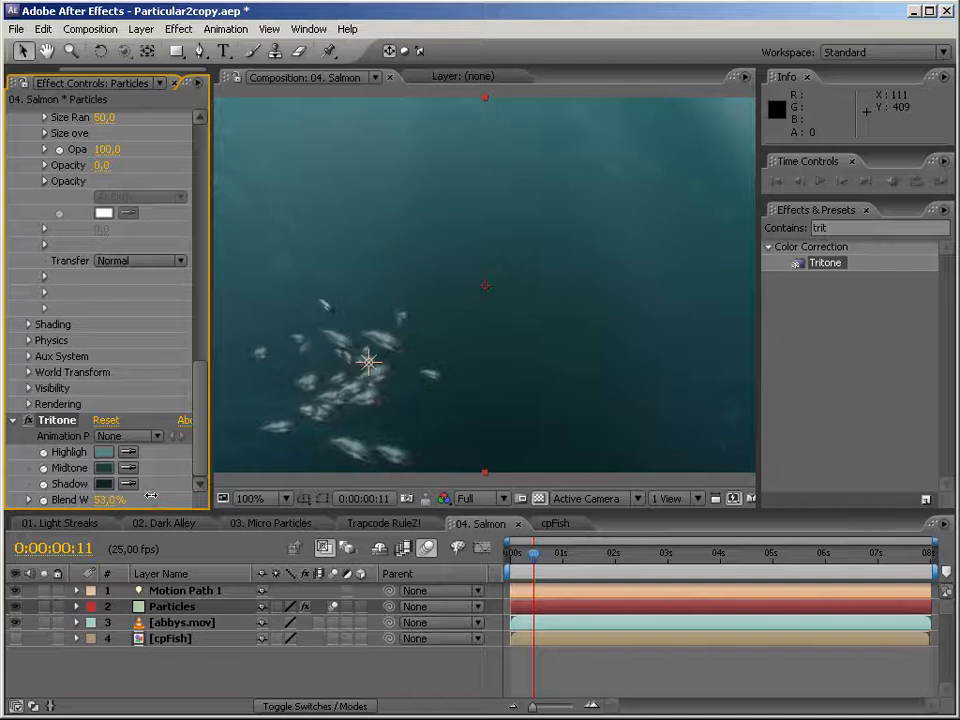
Enlarge the composition view to the full window and run a RAM preview of the salmon school
{"action": "left_click_drag", "start_coordinate": [213, 392], "coordinate": [160, 392]}
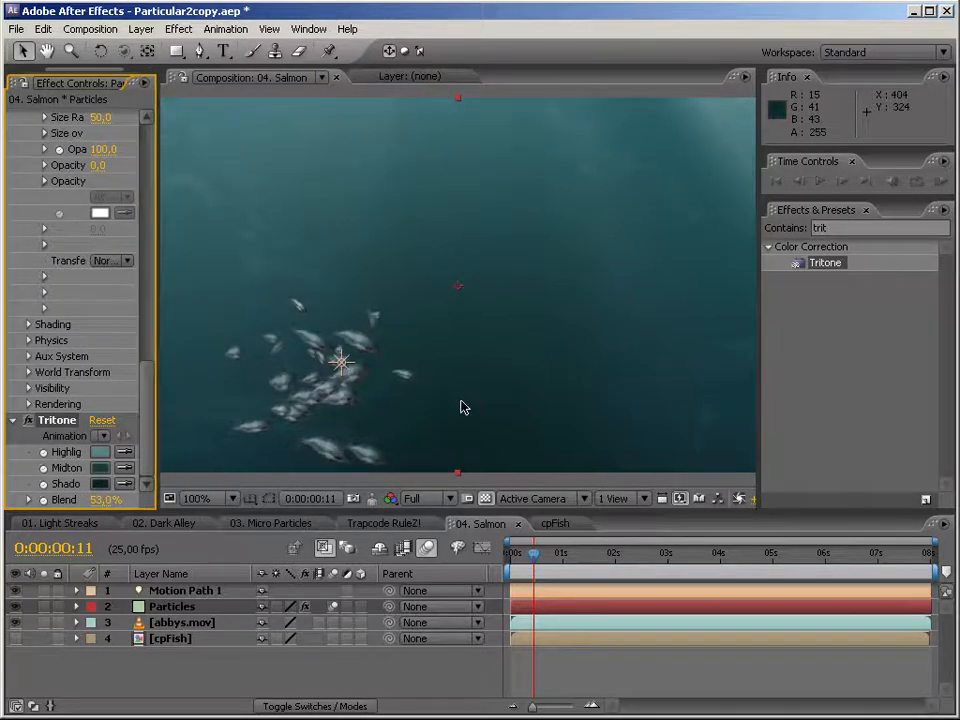
{"action": "key", "text": "grave"}
{"action": "key", "text": "KP_0"}
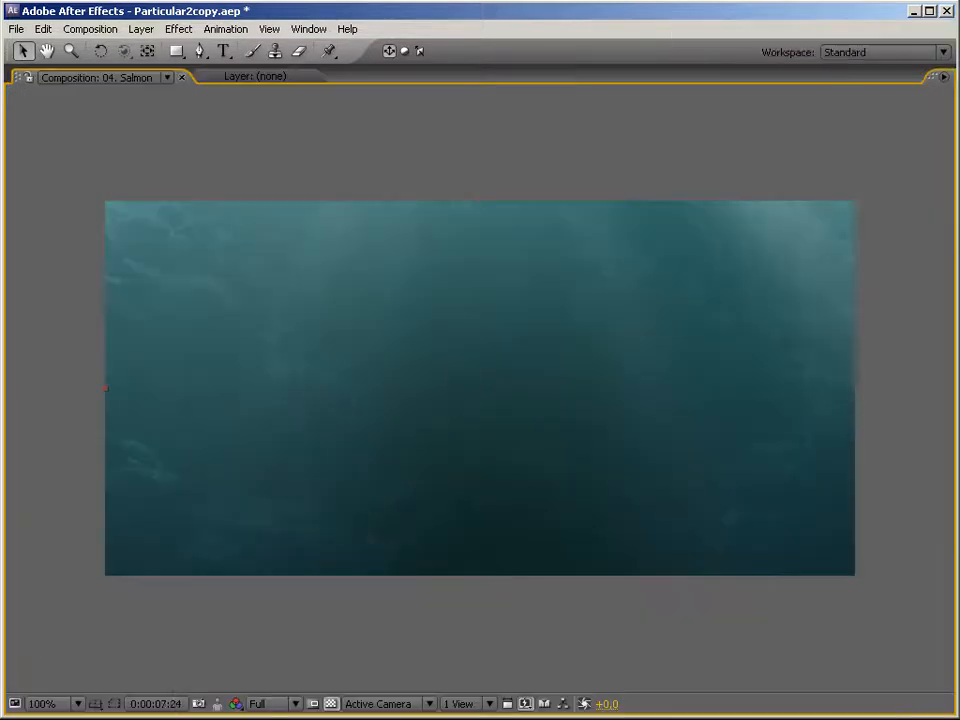